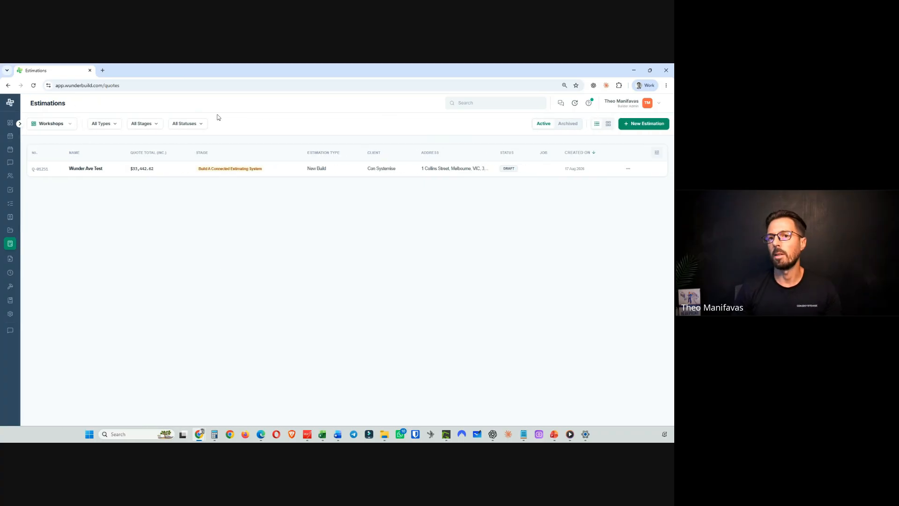
# - Start a new estimation and name it Workshop Example Estimate
pyautogui.click(643, 124)
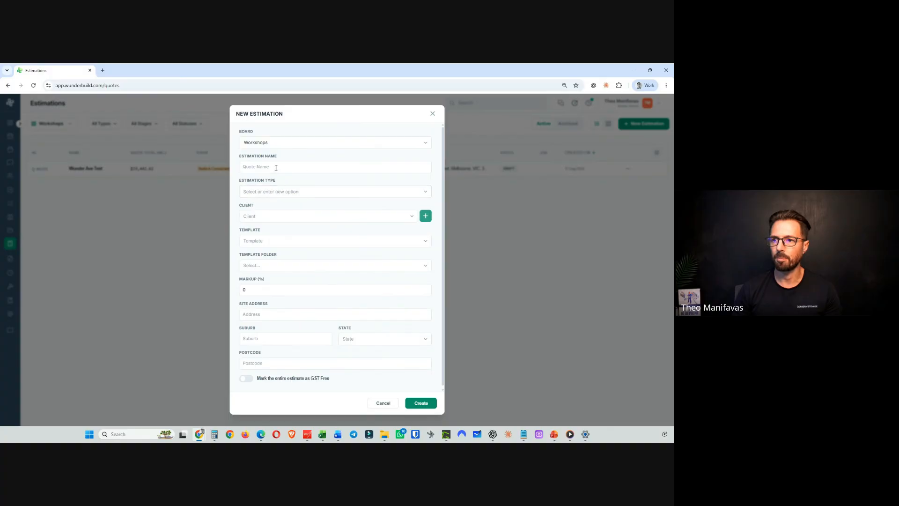
pyautogui.click(275, 167)
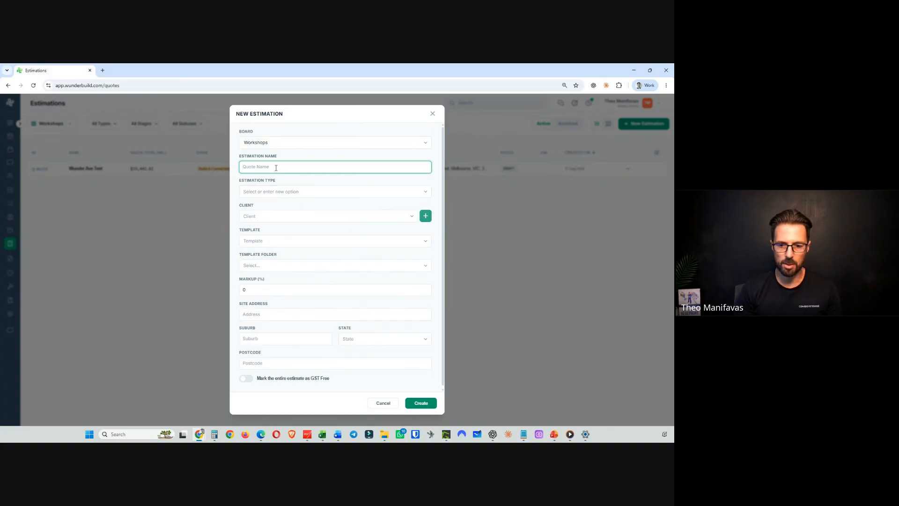
pyautogui.write('W')
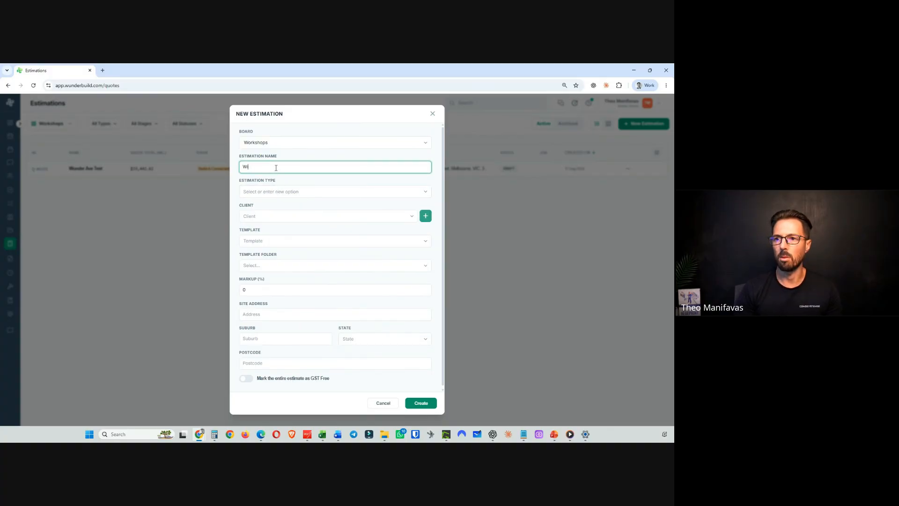
pyautogui.write('orks')
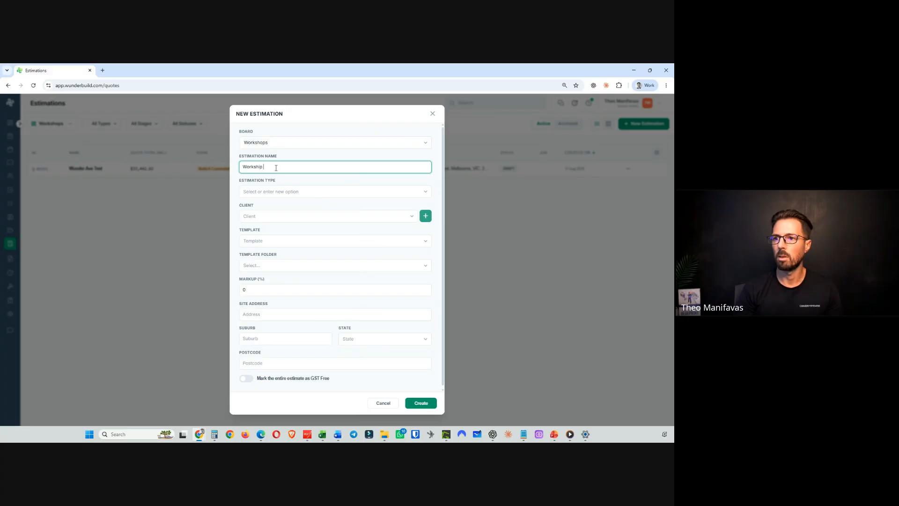
pyautogui.write('hop Examp')
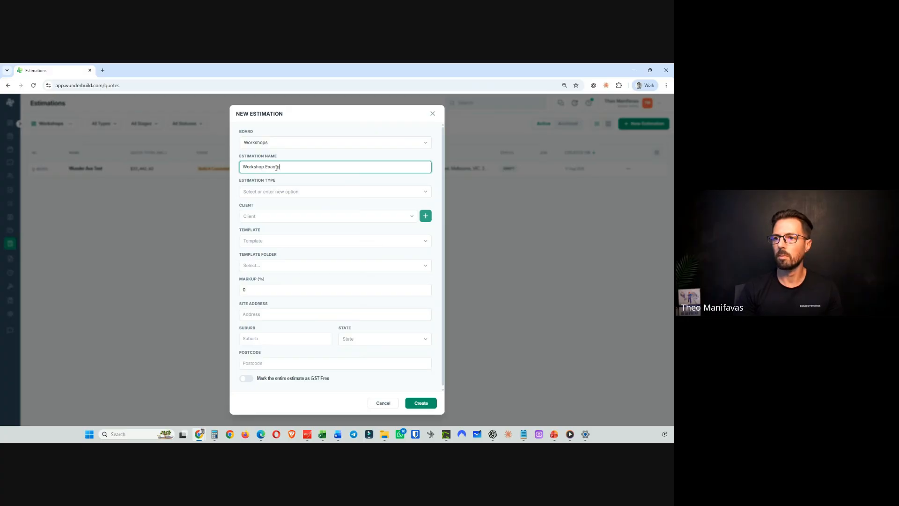
pyautogui.write('le Estimate')
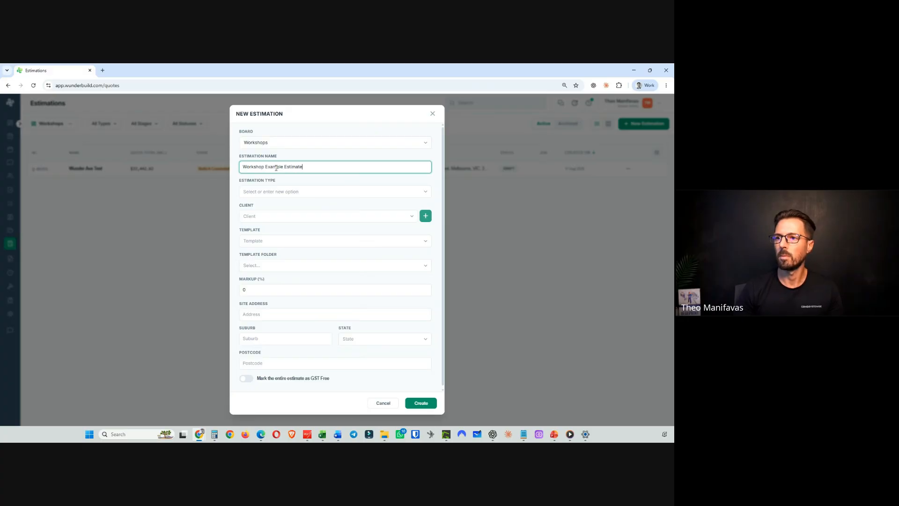
# - Set the estimation type to New Build and the client to Con Systemise, then create the estimation
pyautogui.click(425, 192)
pyautogui.click(294, 223)
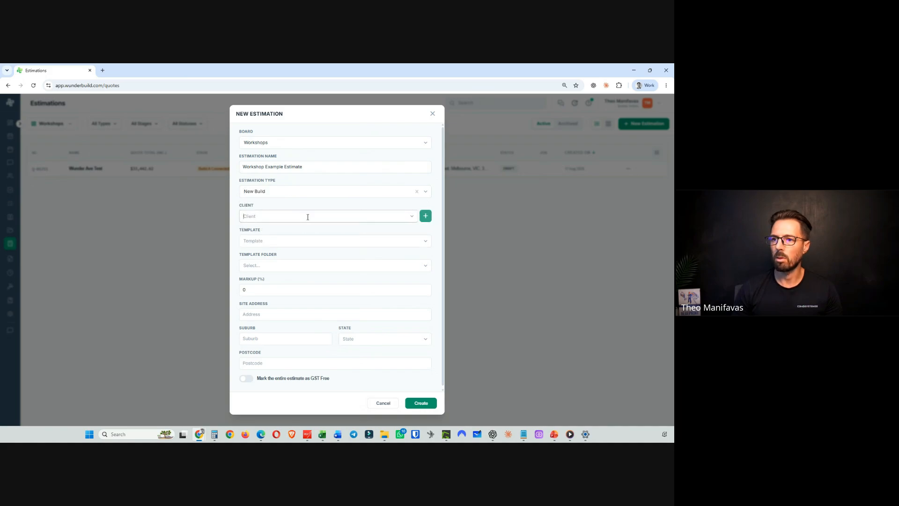
pyautogui.write('c')
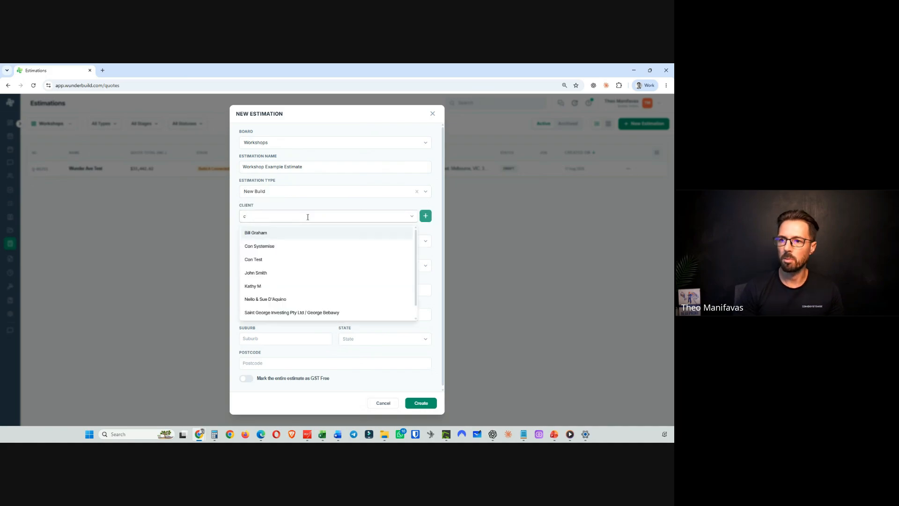
pyautogui.click(293, 246)
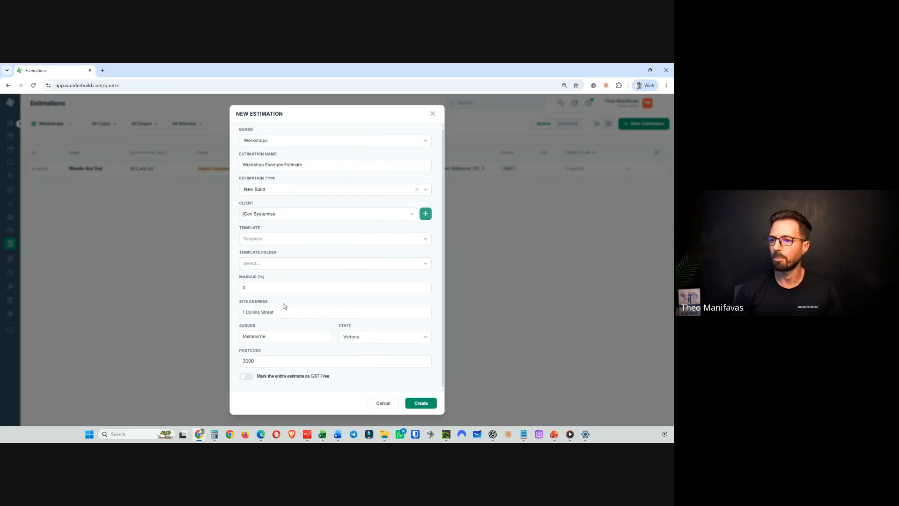
pyautogui.click(420, 403)
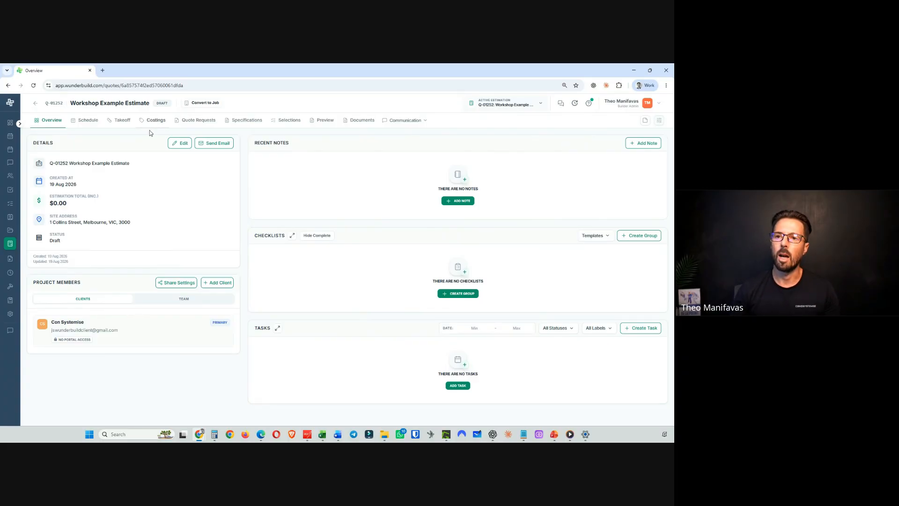
# - Open the estimate's costings and begin a new costing category named INTERNAL LOCK UP CARPENTRY
pyautogui.click(156, 120)
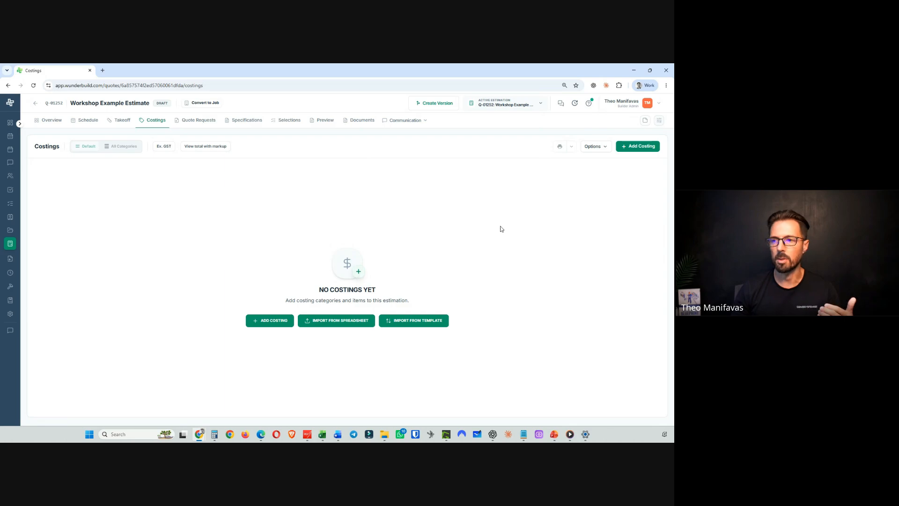
pyautogui.click(638, 148)
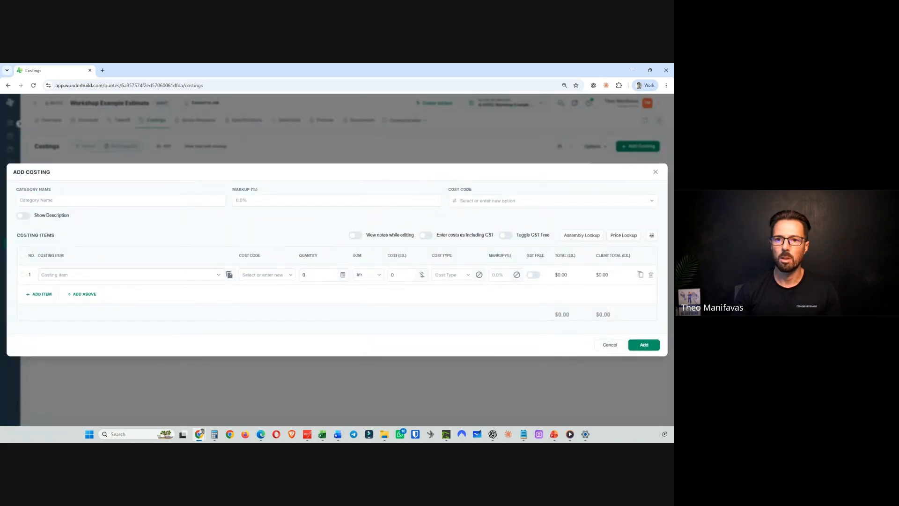
pyautogui.click(32, 200)
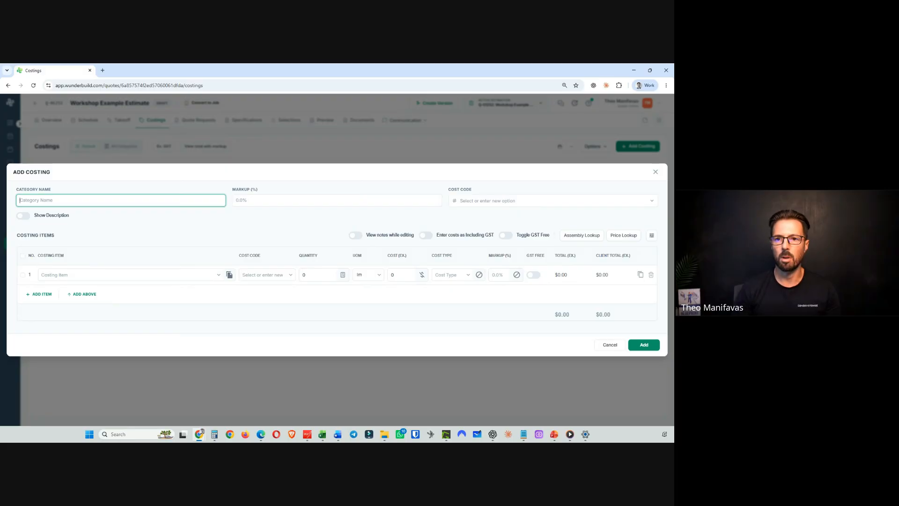
pyautogui.write('INTERNAL ')
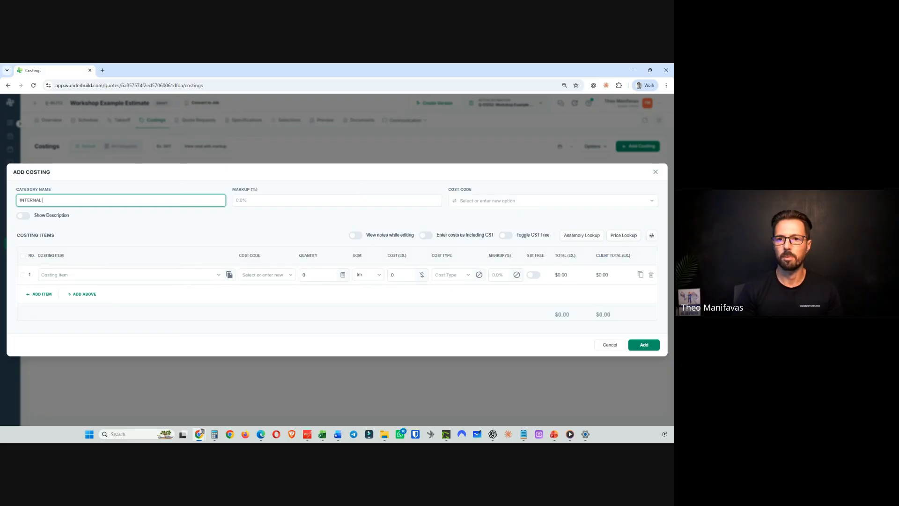
pyautogui.write('LOCK UP CAT')
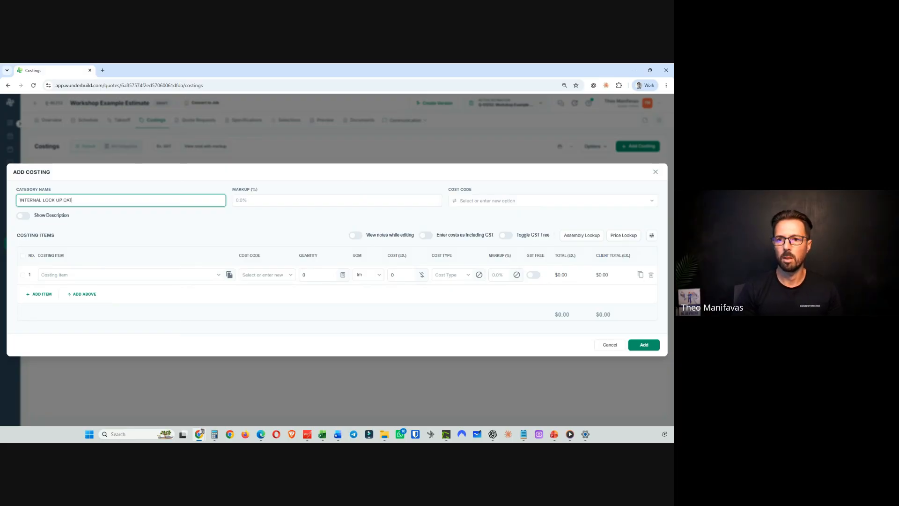
pyautogui.press('BackSpace')
pyautogui.write('RPENTRY')
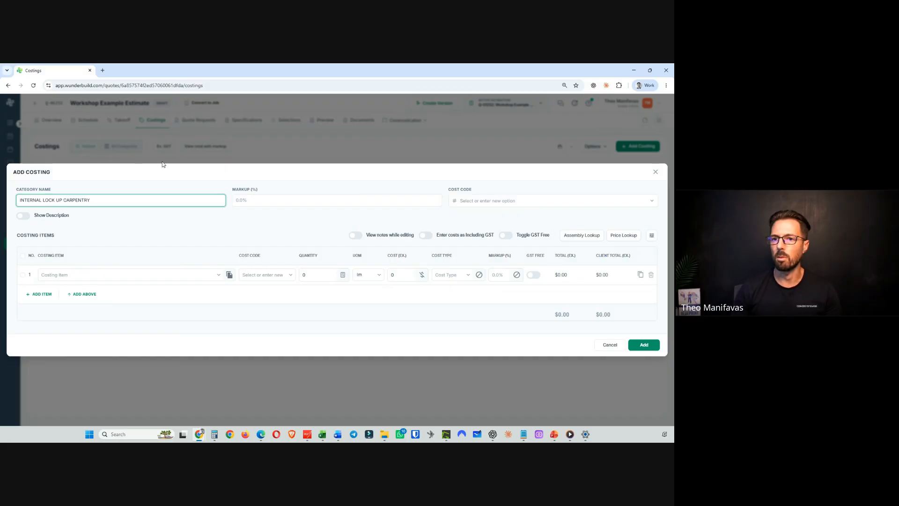
# - Add the costing item Lock up labour - internal works per m2 to the category and save it
pyautogui.click(72, 275)
pyautogui.write('IOck')
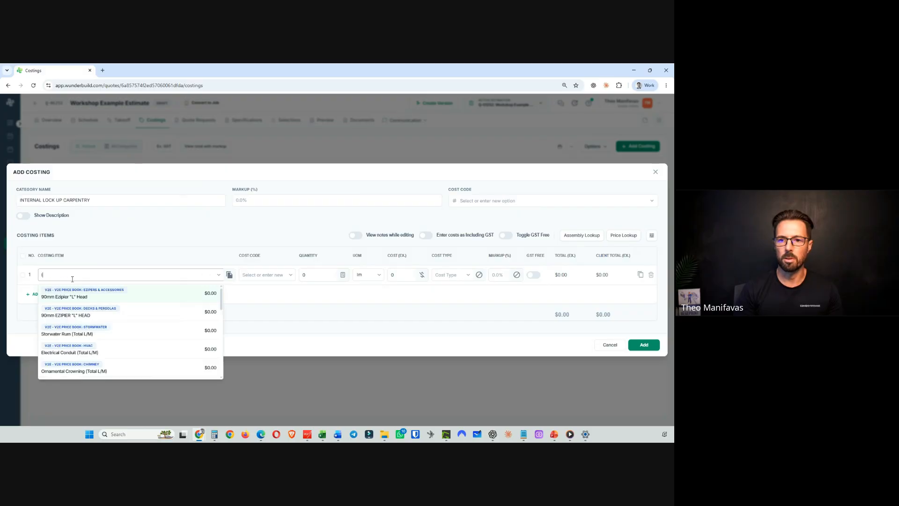
pyautogui.write(' up ')
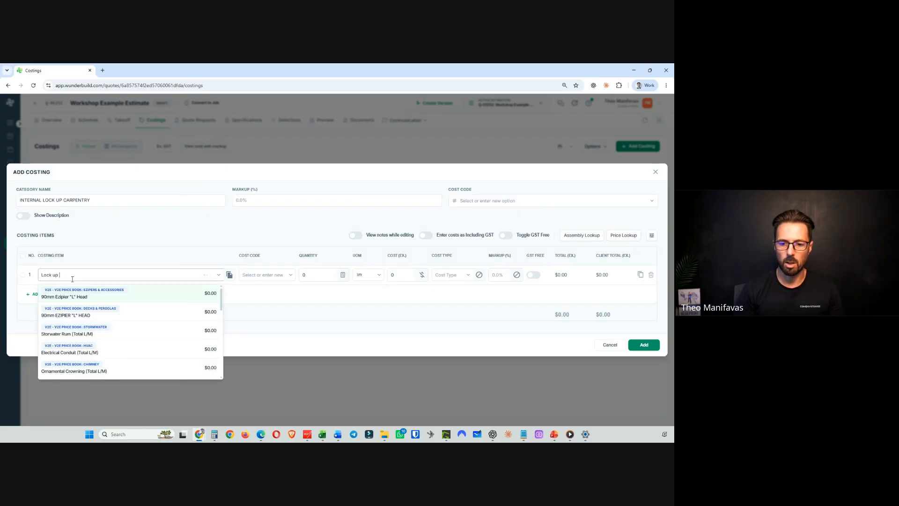
pyautogui.write('lab')
pyautogui.press('BackSpace')
pyautogui.press('BackSpace')
pyautogui.press('BackSpace')
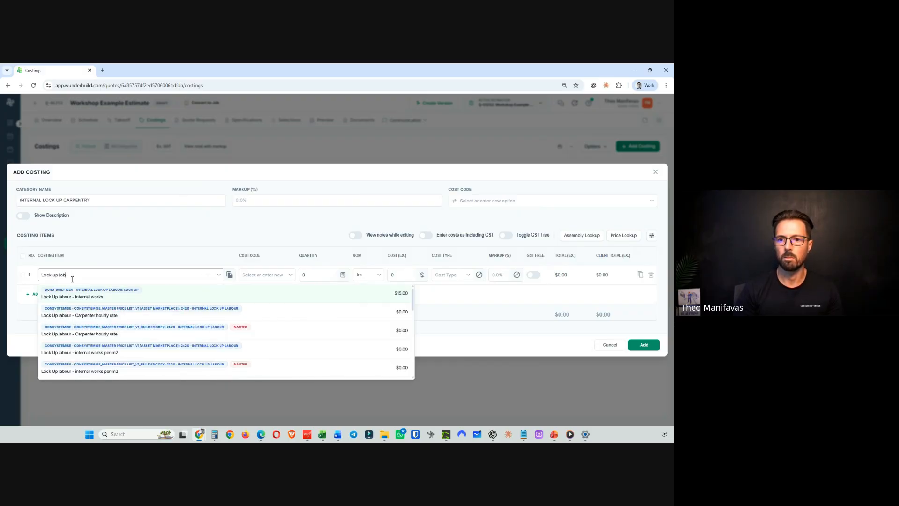
pyautogui.write('our - ')
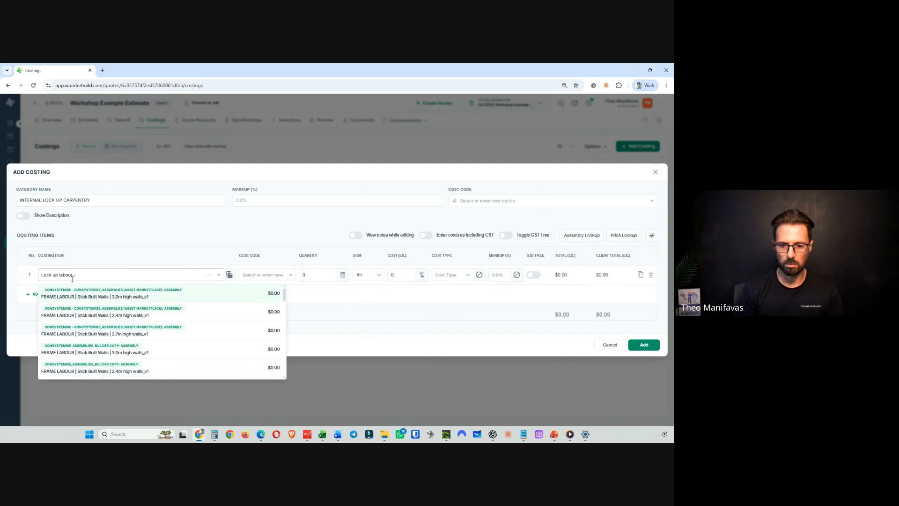
pyautogui.write('internal works per m2')
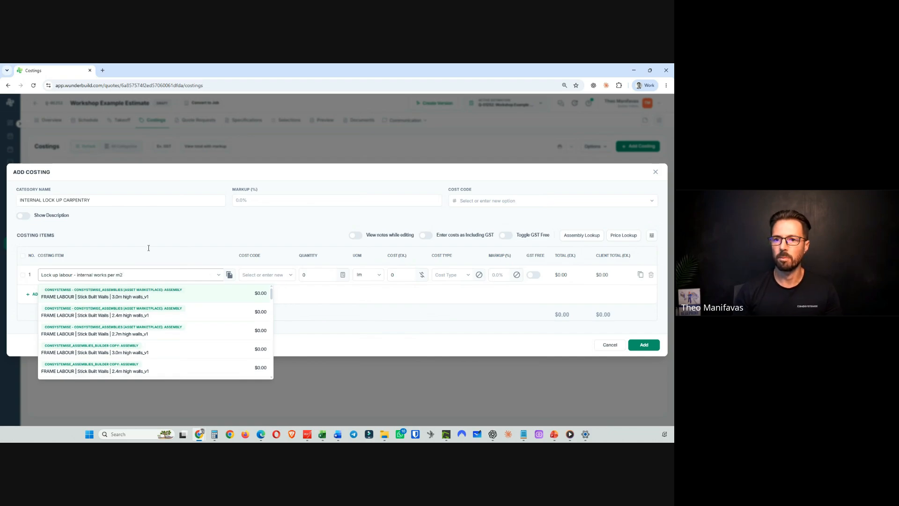
pyautogui.click(157, 222)
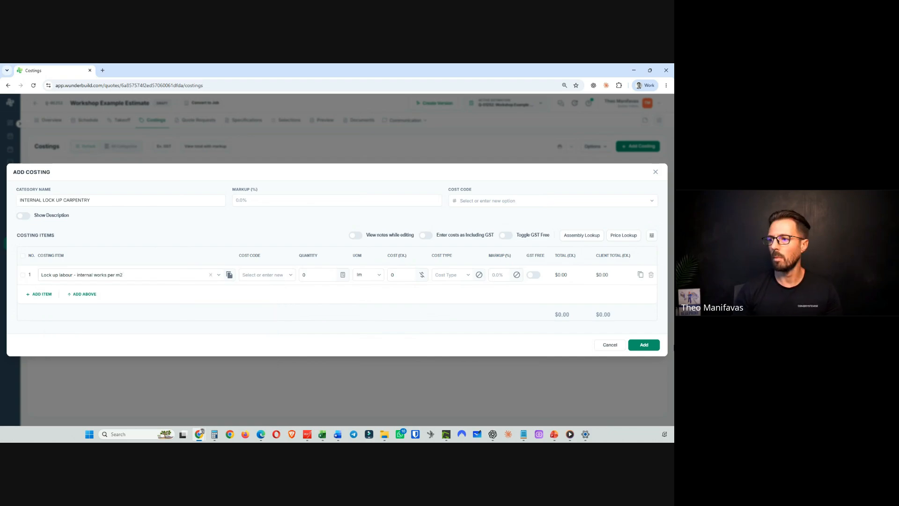
pyautogui.click(646, 343)
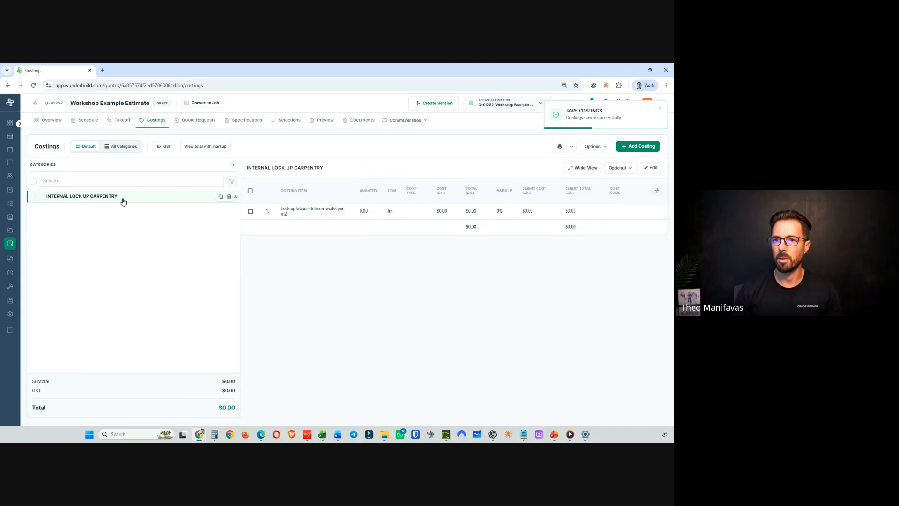
# - Add a FIX CARPENTRY costing category containing the item Fix labour per m2
pyautogui.click(636, 148)
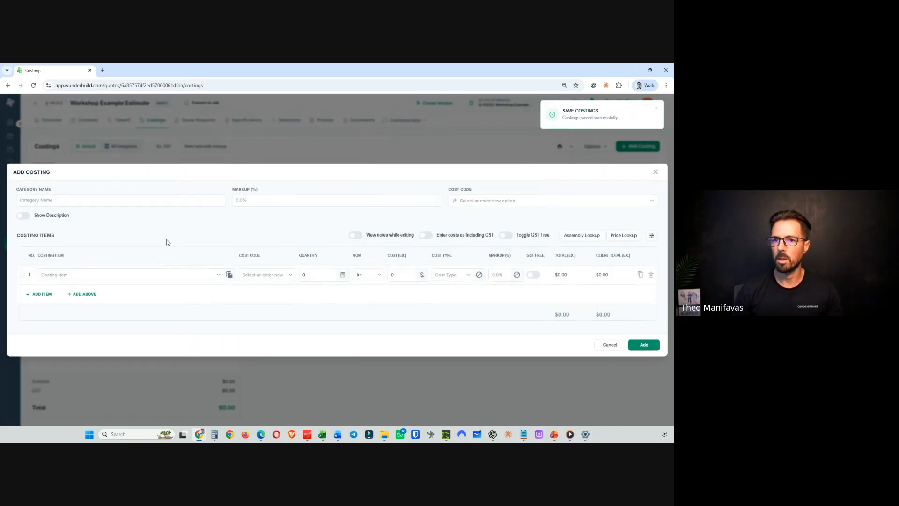
pyautogui.click(60, 200)
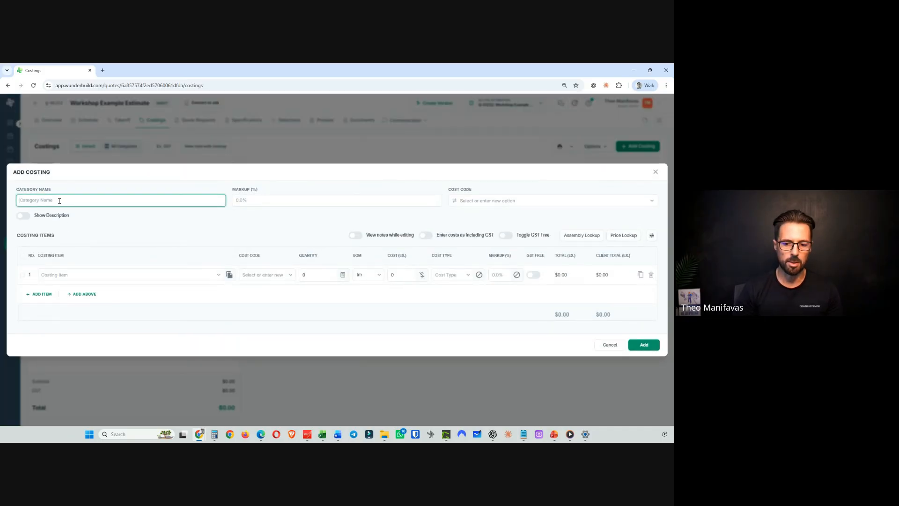
pyautogui.write('FIX CARPENTRY')
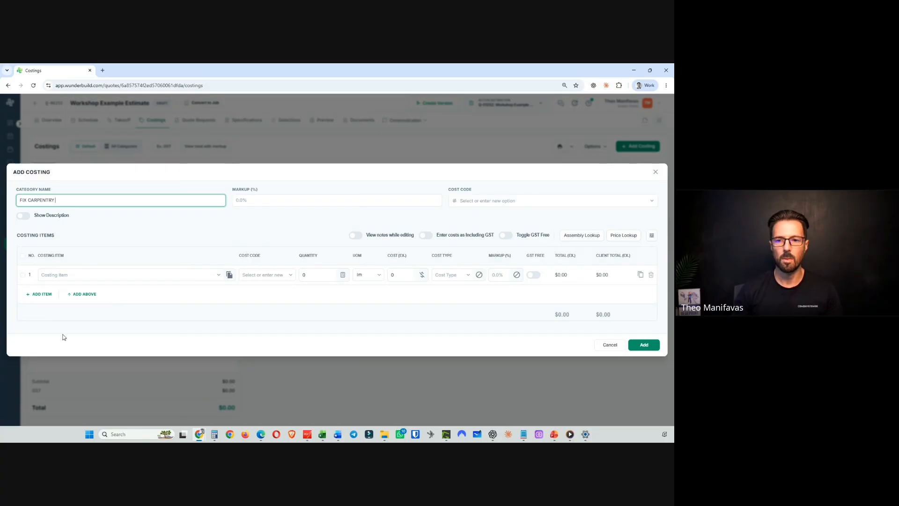
pyautogui.click(76, 276)
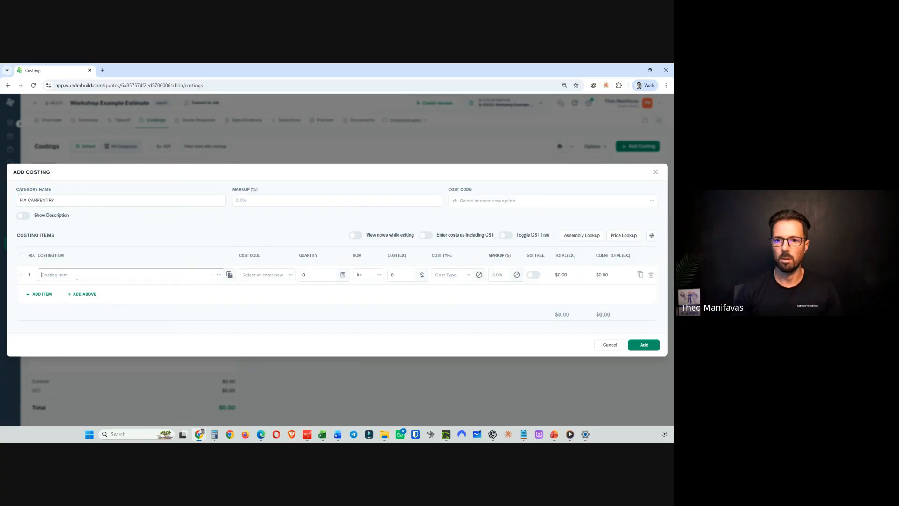
pyautogui.write('fix ')
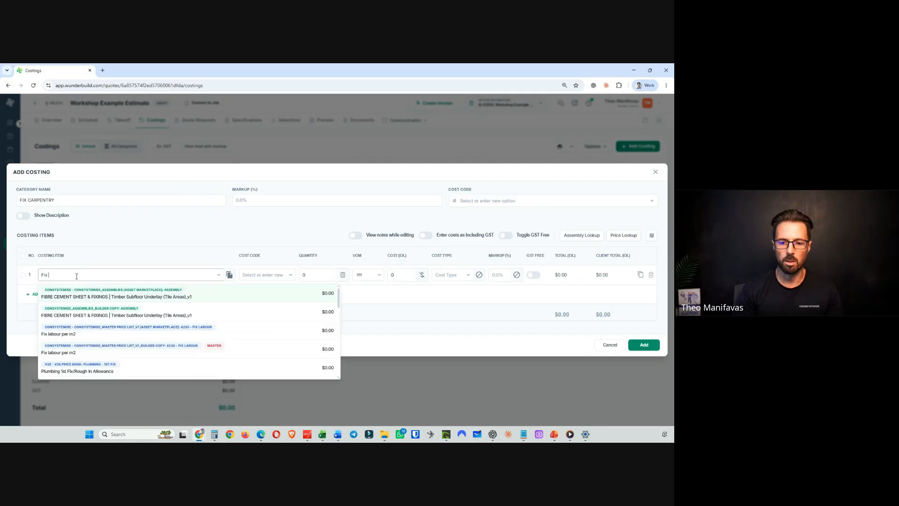
pyautogui.write('labo')
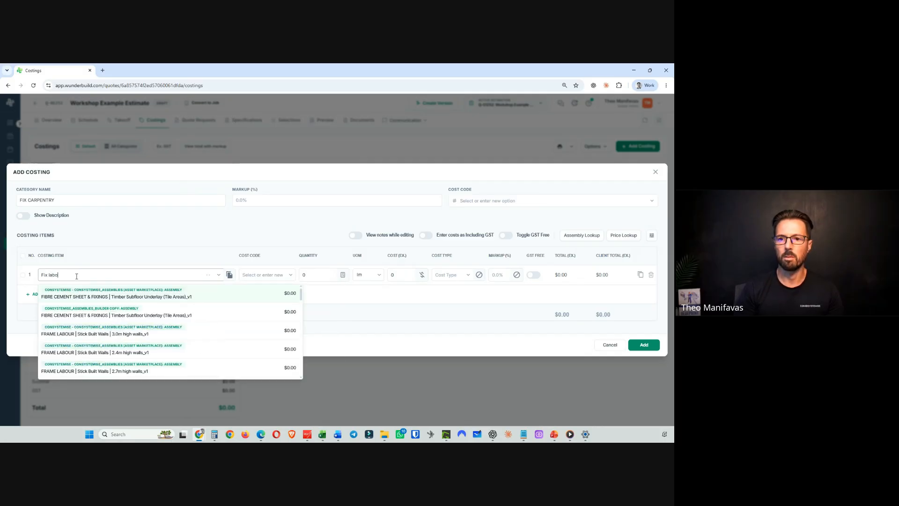
pyautogui.write('ur per m2')
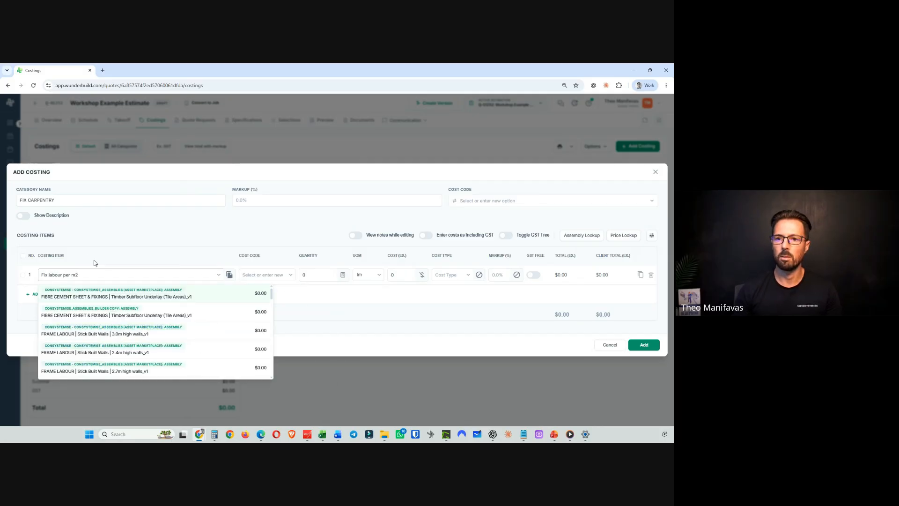
pyautogui.click(644, 345)
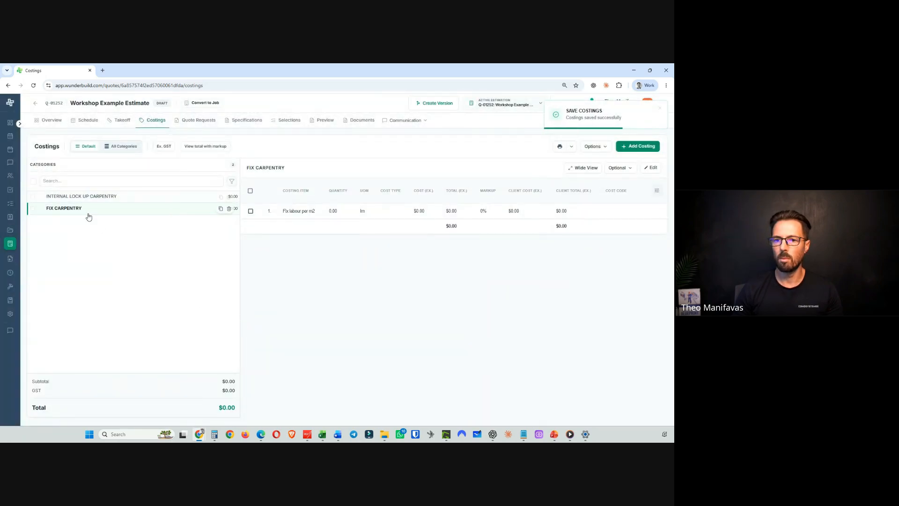
# - Begin another costing category named PAINTING INTERNAL
pyautogui.click(638, 146)
pyautogui.click(61, 204)
pyautogui.write('PA')
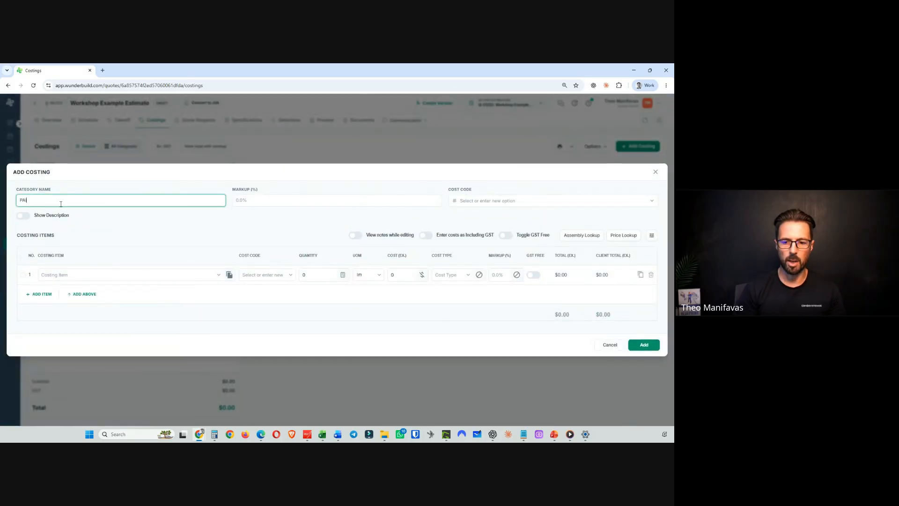
pyautogui.write('INTING INTERNAL')
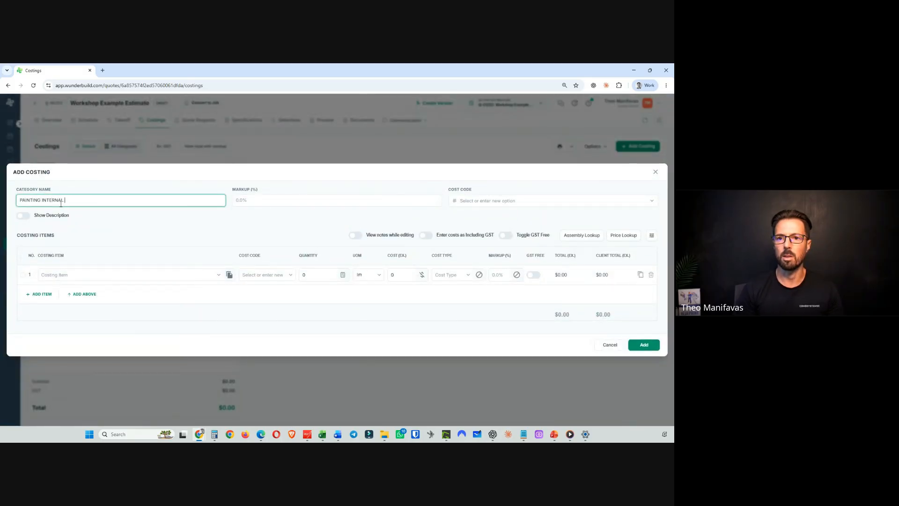
# - Add the costing item Internal painting, 3 coat system to the PAINTING INTERNAL category and save it
pyautogui.click(66, 274)
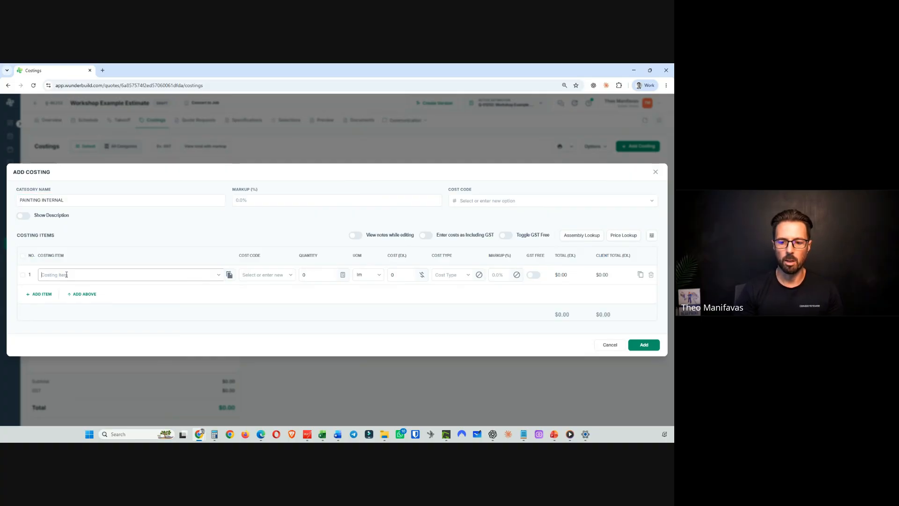
pyautogui.write('iNTE')
pyautogui.press('BackSpace')
pyautogui.press('BackSpace')
pyautogui.press('BackSpace')
pyautogui.press('BackSpace')
pyautogui.write('In')
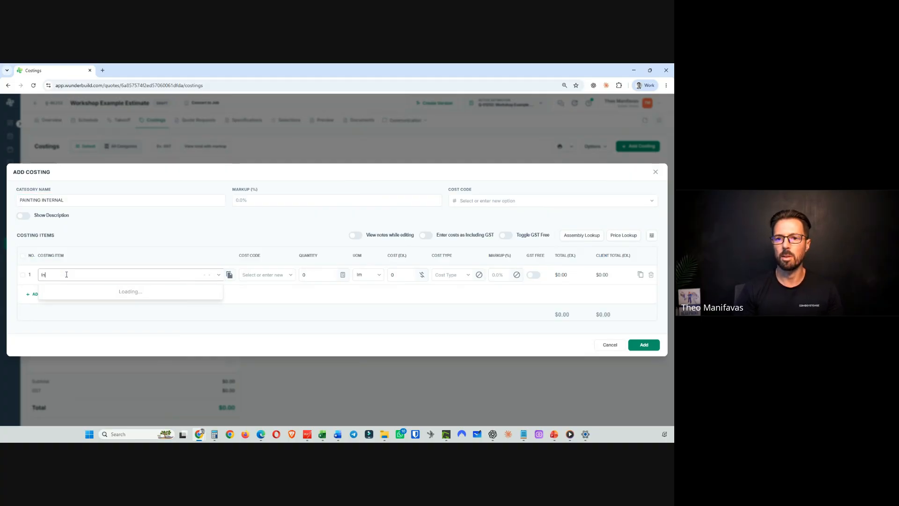
pyautogui.write('ternal pai')
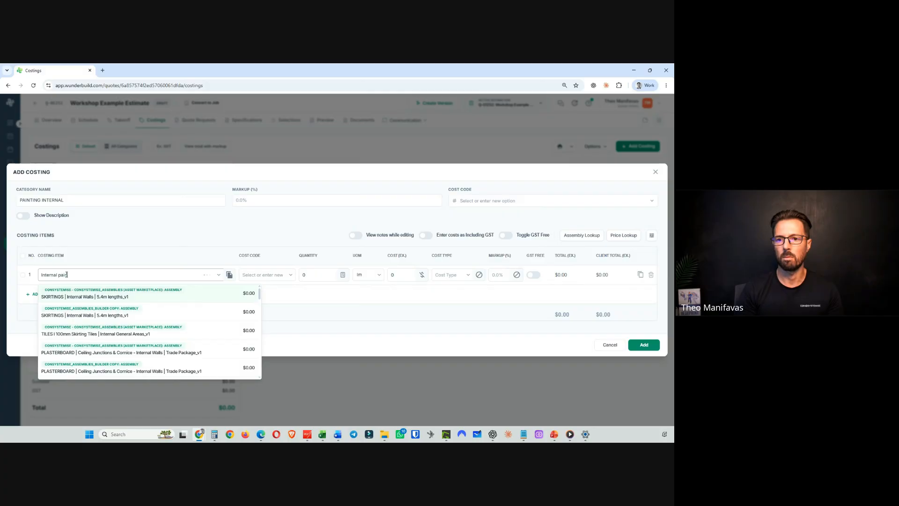
pyautogui.write('nting, 2')
pyautogui.write(' co')
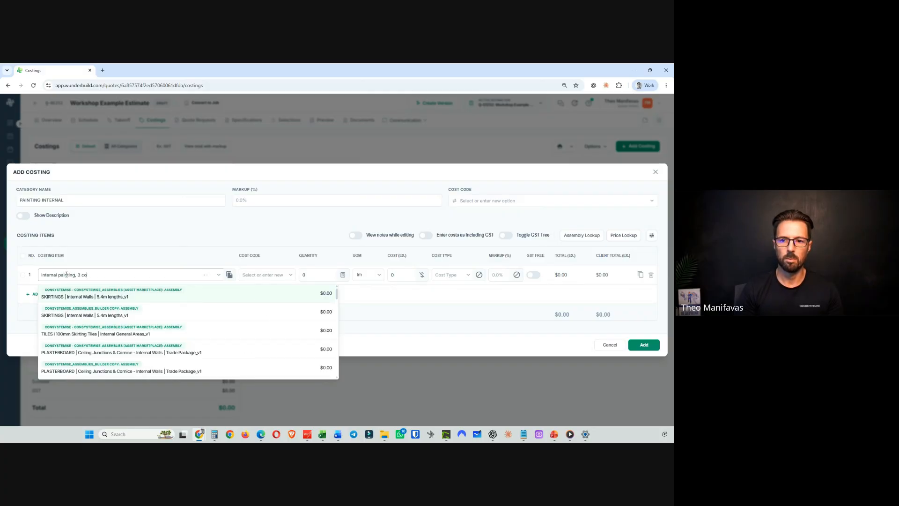
pyautogui.write('at system')
pyautogui.click(91, 237)
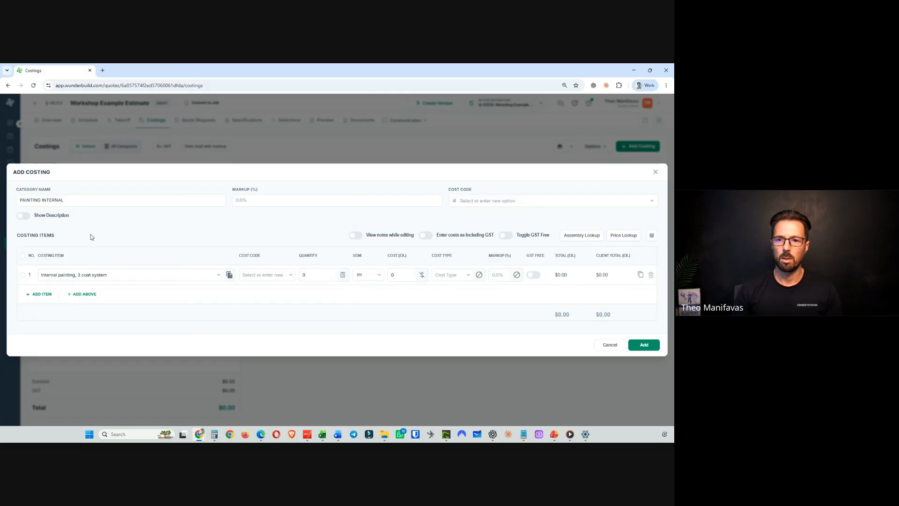
pyautogui.click(651, 345)
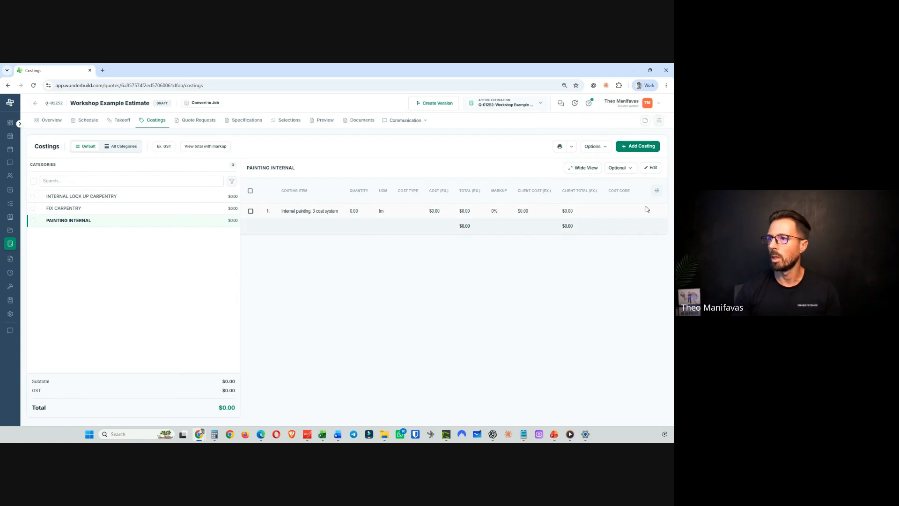
# - Begin a new costing category named BUILDERS CLEAN
pyautogui.click(636, 148)
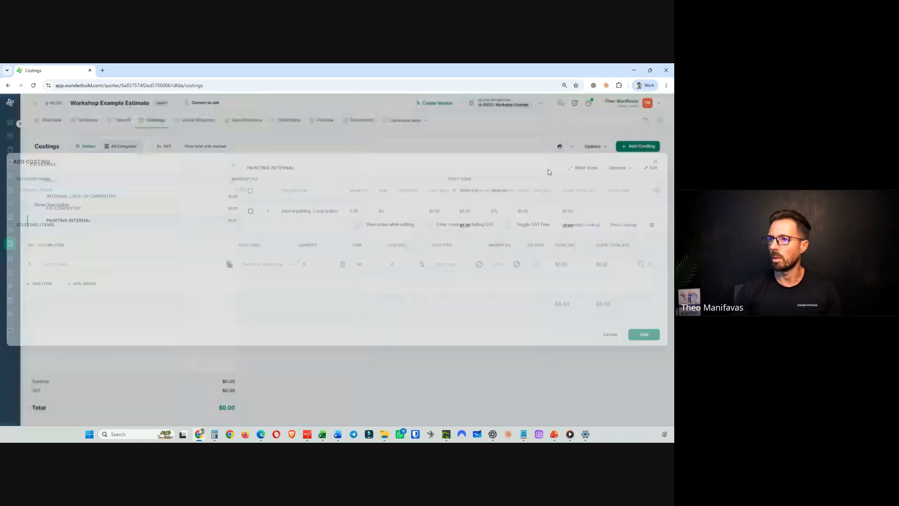
pyautogui.click(50, 200)
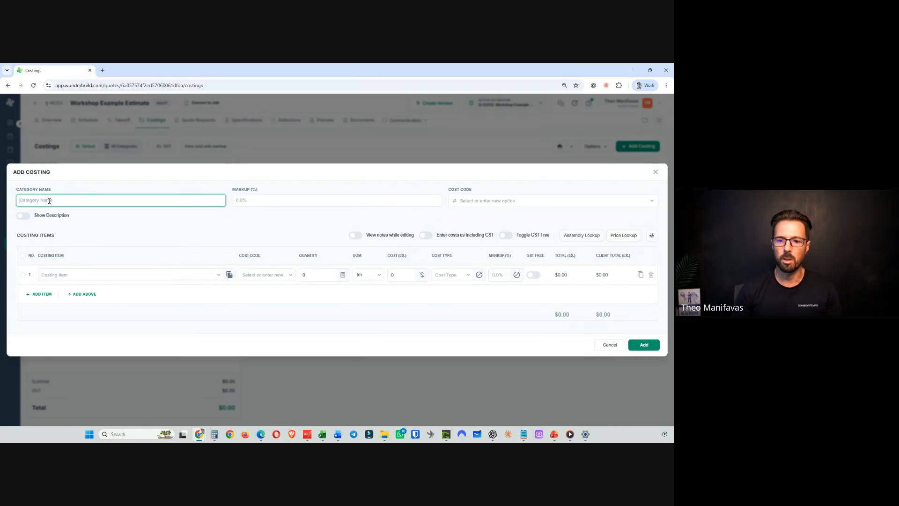
pyautogui.write('BUILD')
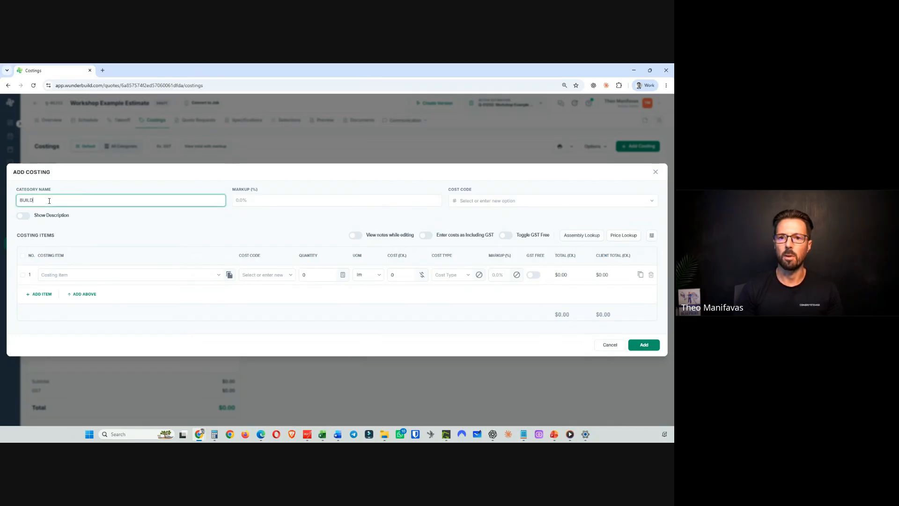
pyautogui.write('ERS CLEAN')
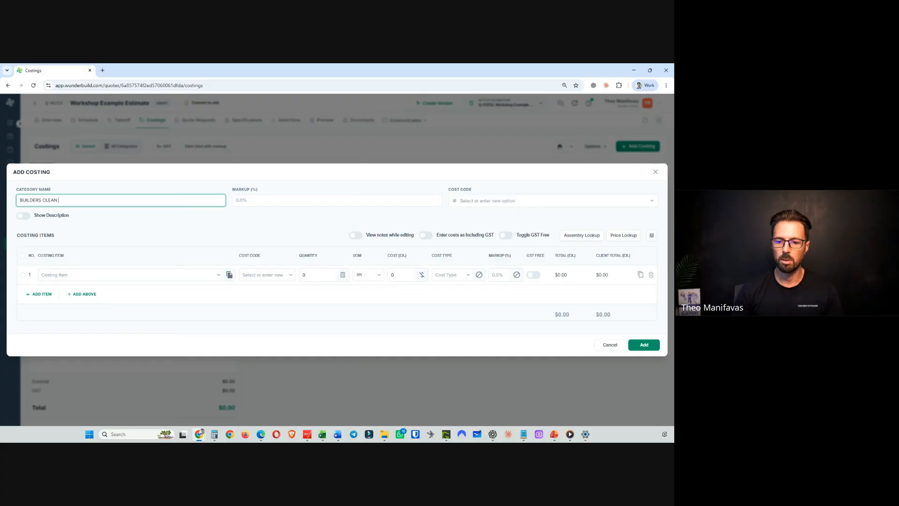
# - Add the costing item Builders clean - first clean per m2 to the category and save it
pyautogui.click(58, 275)
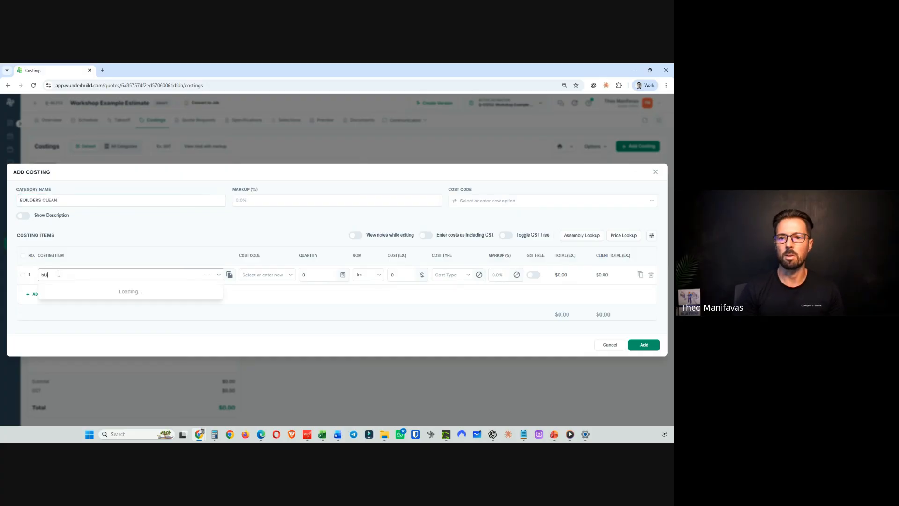
pyautogui.write('Builders')
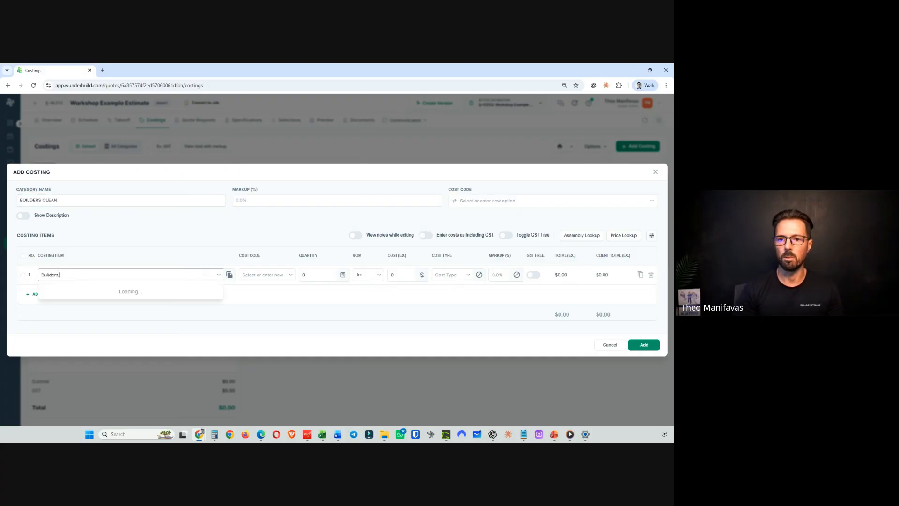
pyautogui.write(' clean - firs')
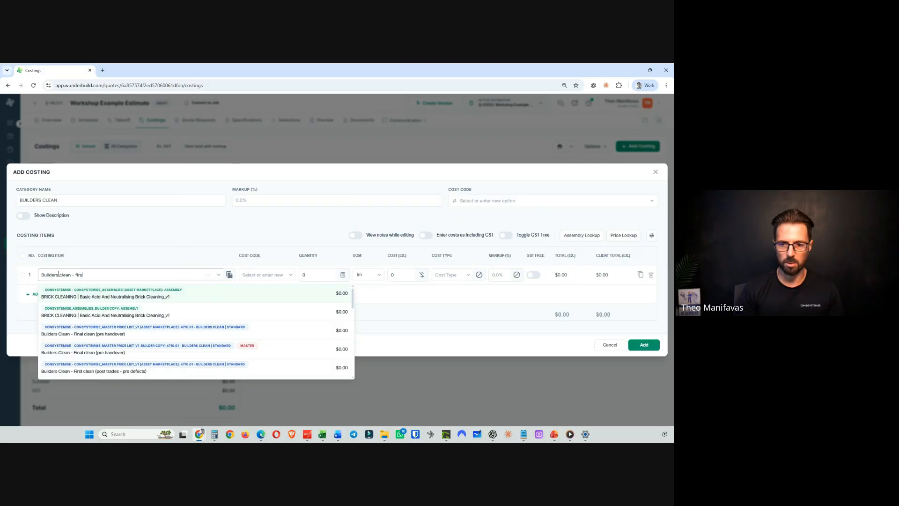
pyautogui.write('t claen')
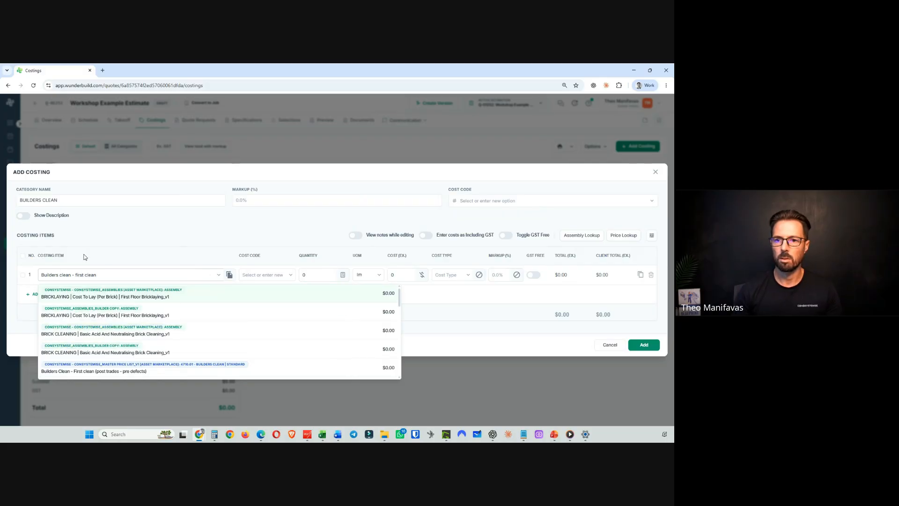
pyautogui.click(103, 234)
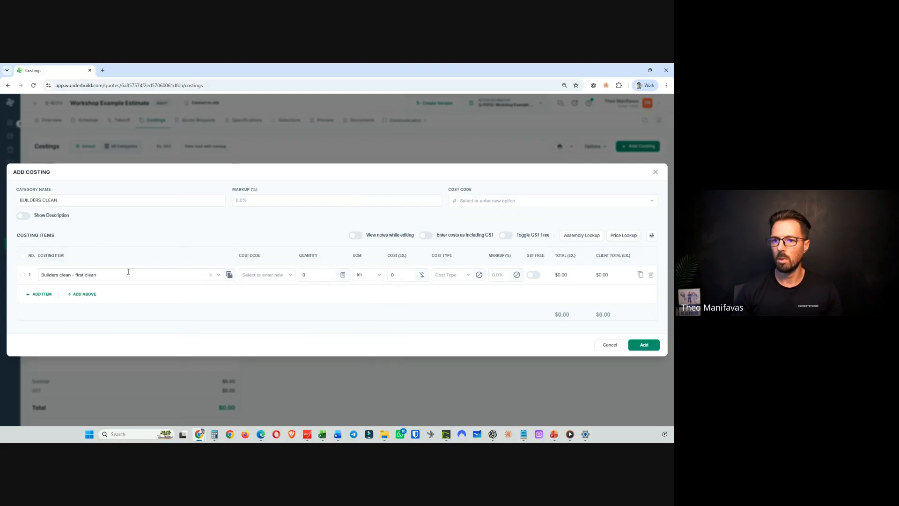
pyautogui.write('per m2')
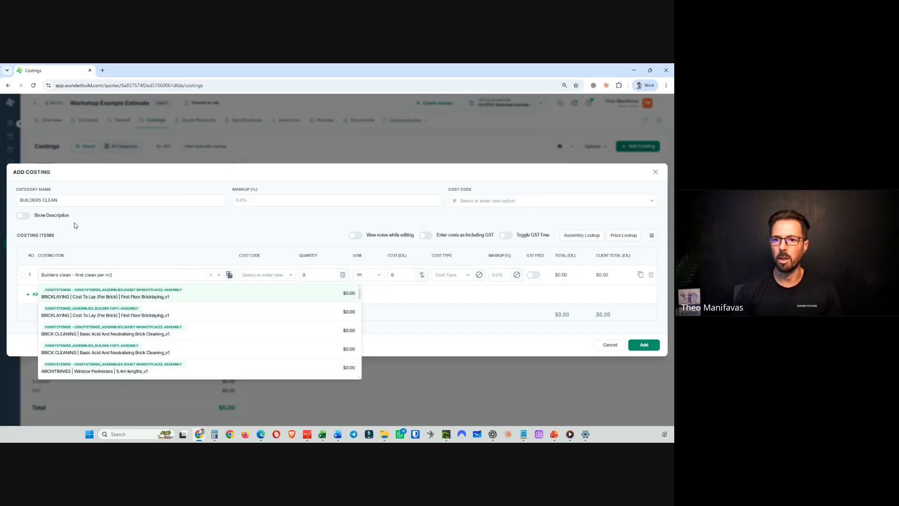
pyautogui.click(122, 239)
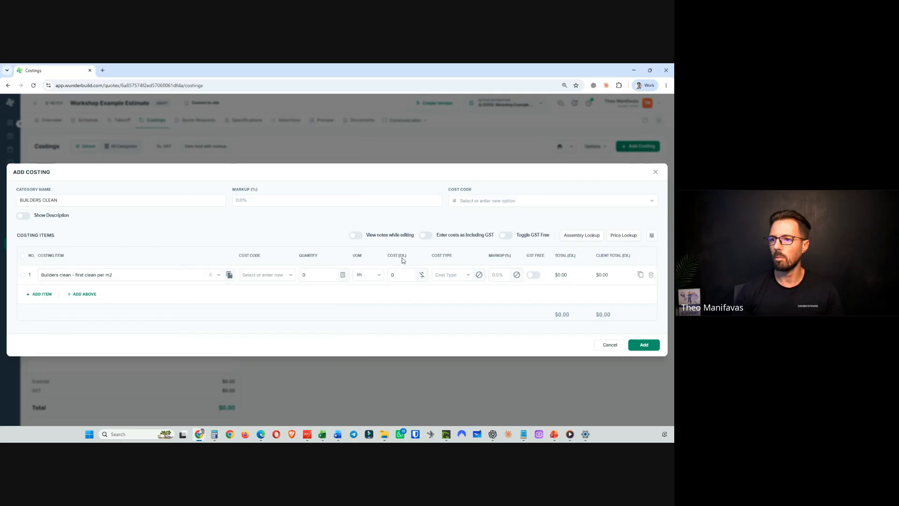
pyautogui.click(645, 344)
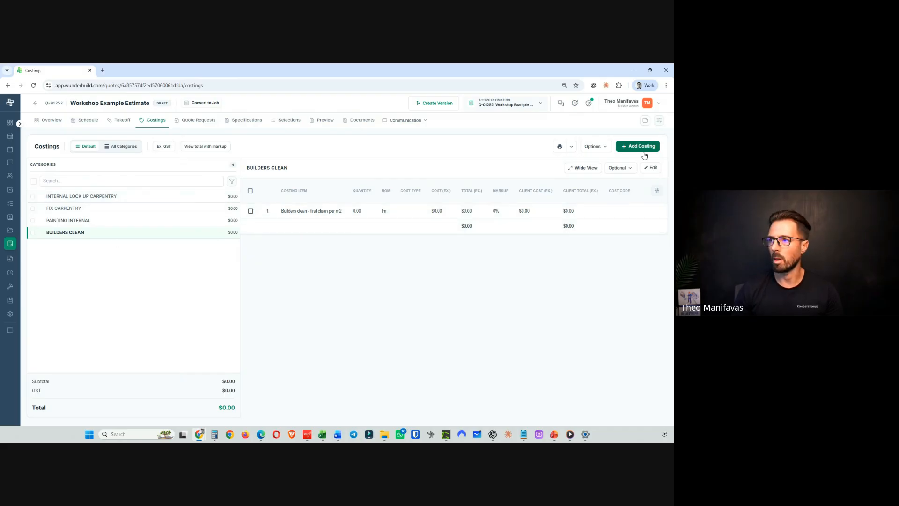
# - Add an empty costing category named FRAME MATERIALS, removing its blank item row
pyautogui.click(636, 147)
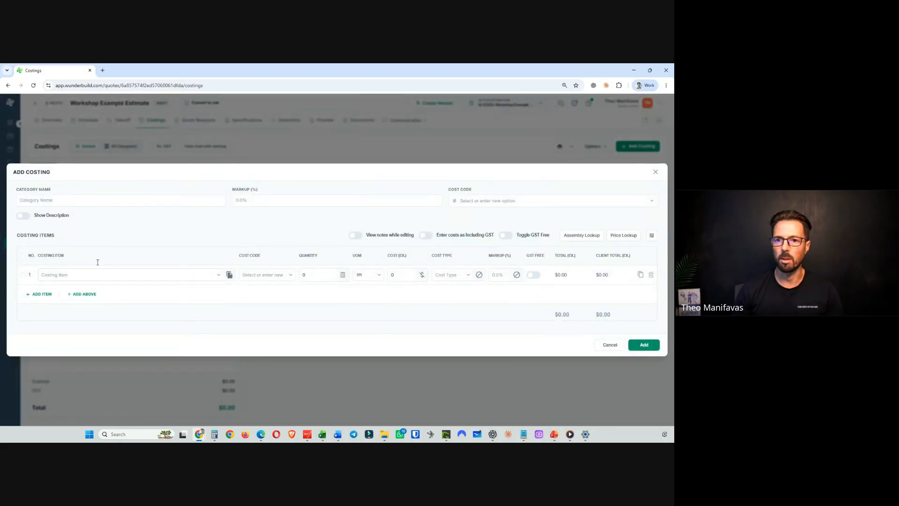
pyautogui.click(52, 200)
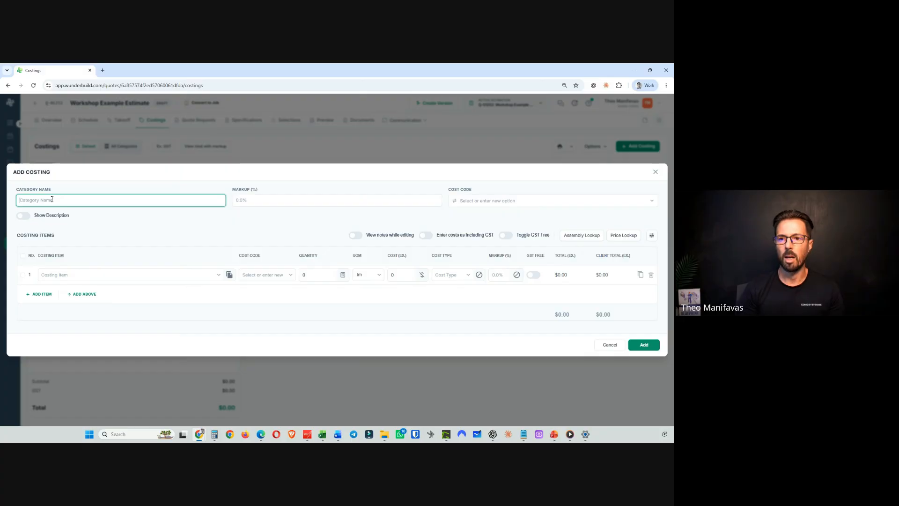
pyautogui.write('FRAME')
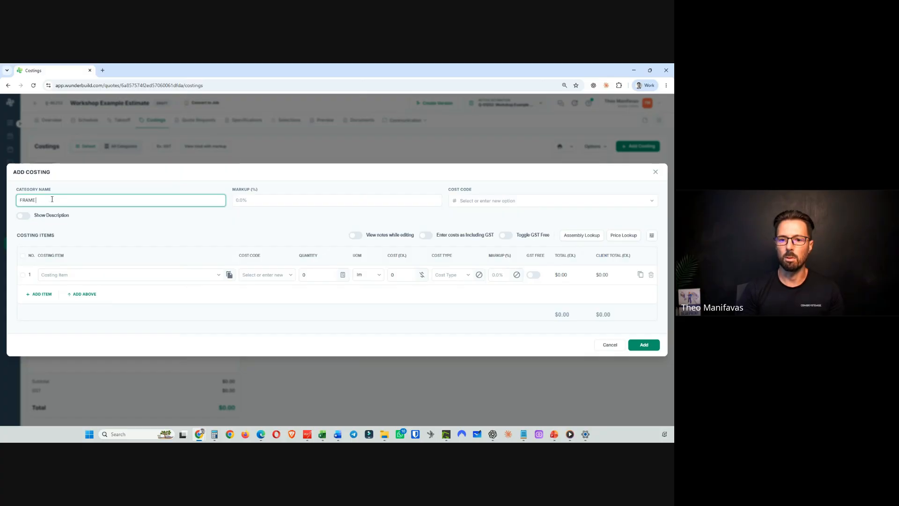
pyautogui.write(' MATER')
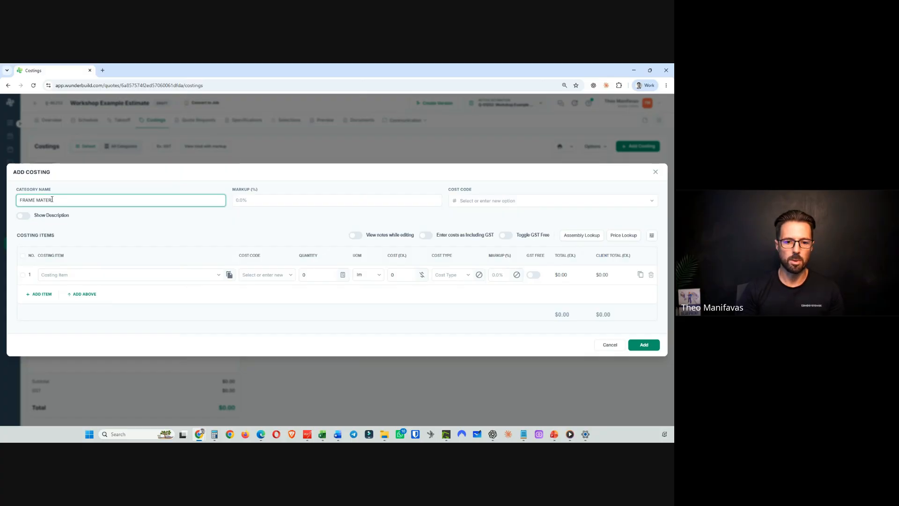
pyautogui.write('ERIALS')
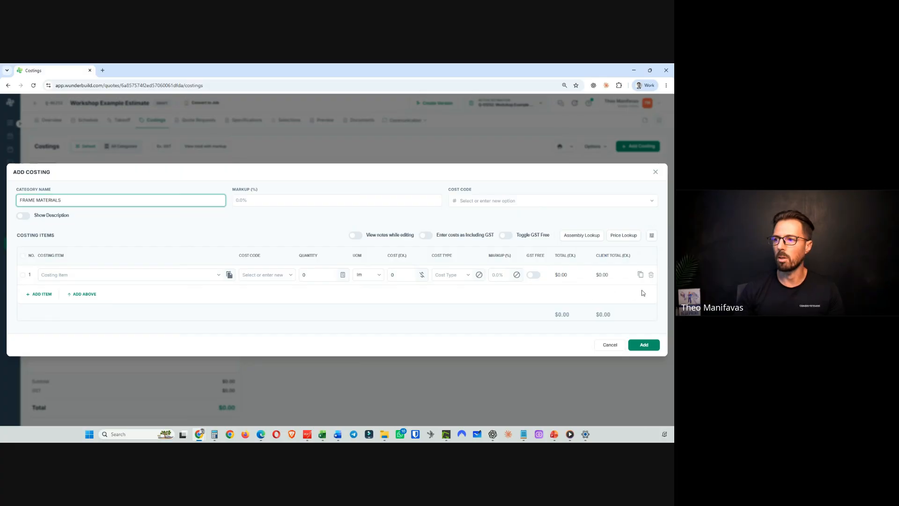
pyautogui.click(651, 275)
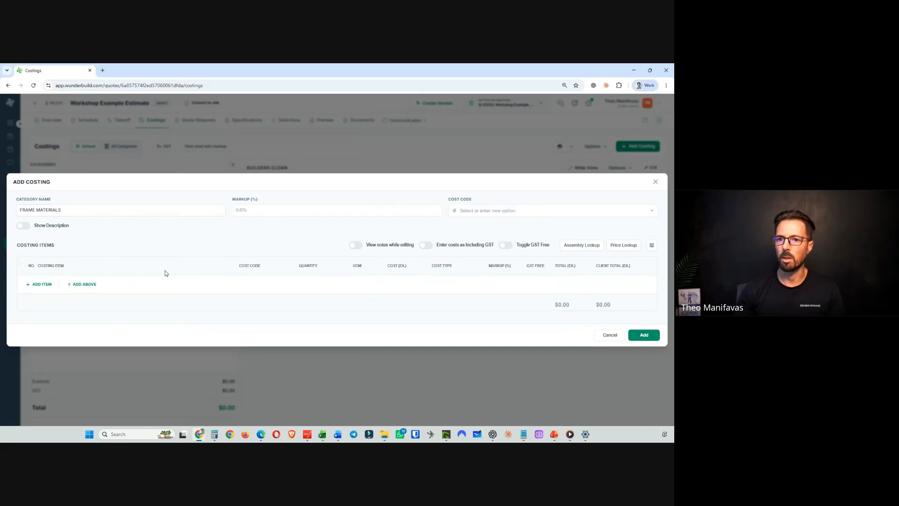
pyautogui.click(651, 336)
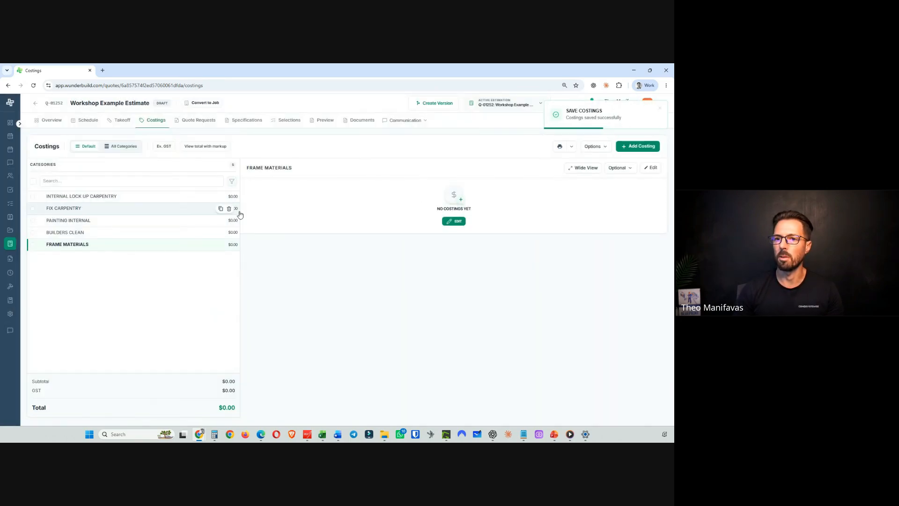
# - Add an empty costing category named FRAME LABOUR, removing its blank item row
pyautogui.click(642, 146)
pyautogui.click(69, 200)
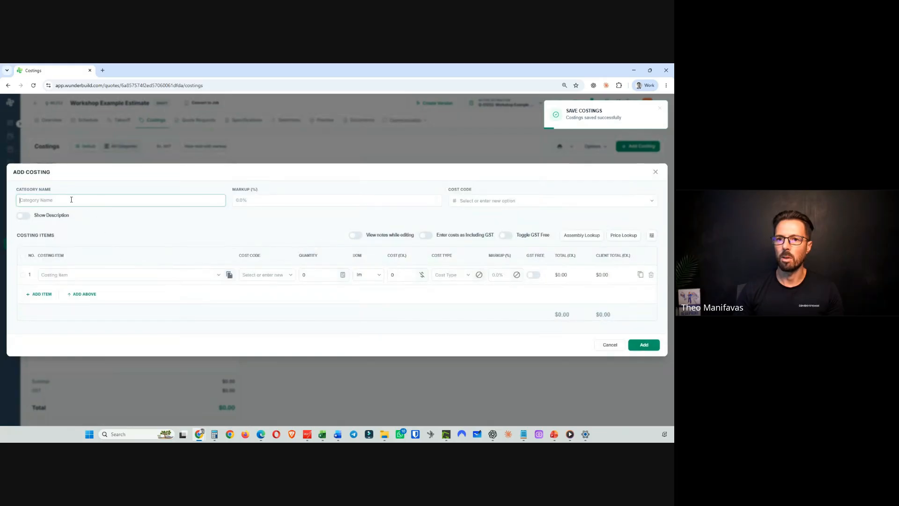
pyautogui.write('FRANE')
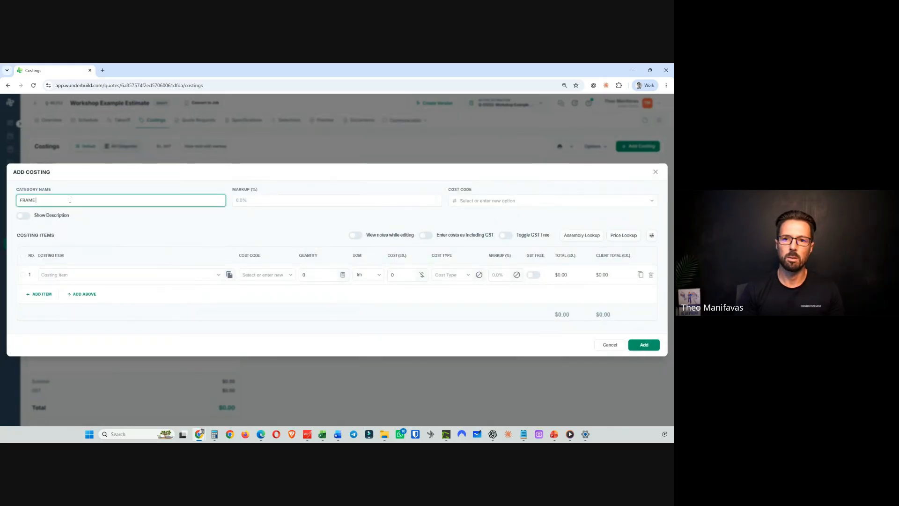
pyautogui.write(' LABOUR')
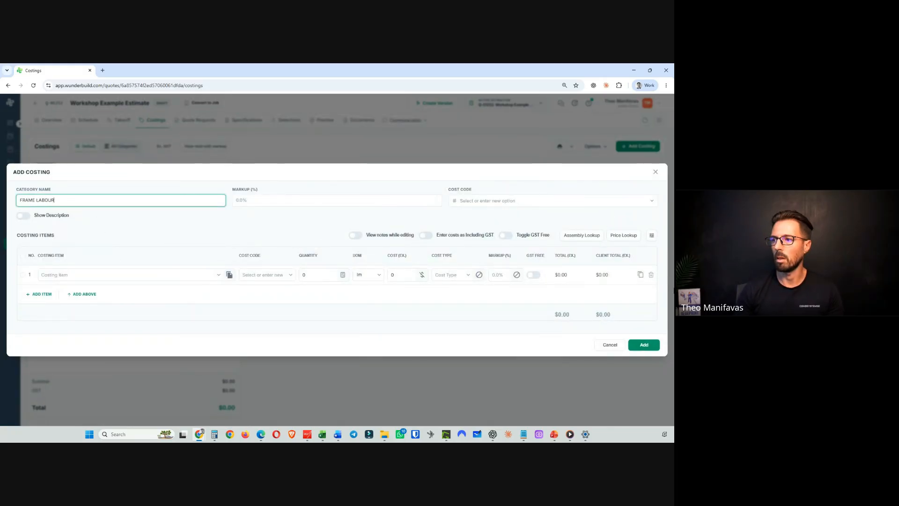
pyautogui.click(650, 274)
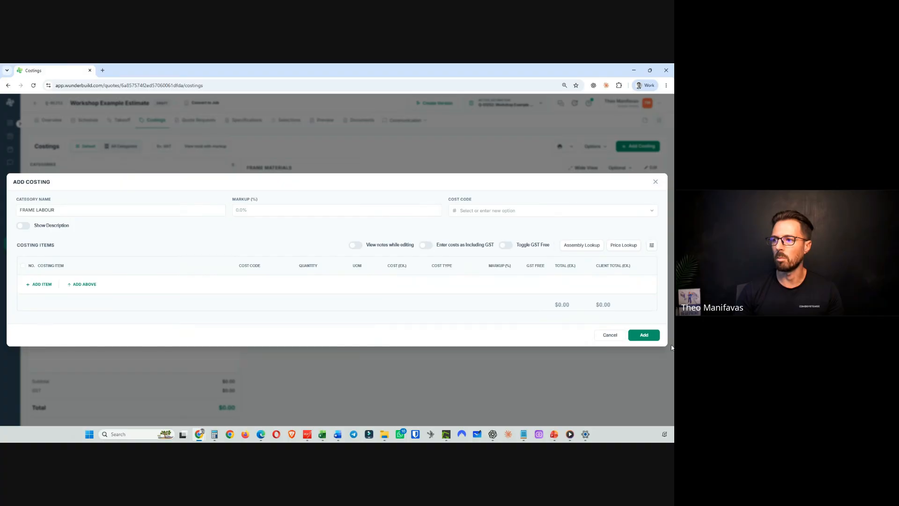
pyautogui.click(644, 334)
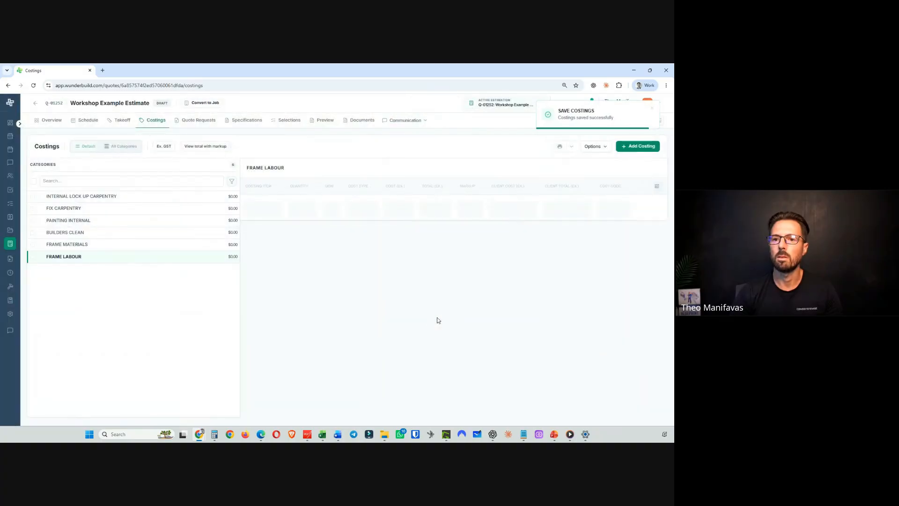
# - Add an empty costing category named PLASTERBOARD & LININGS, removing its blank item row
pyautogui.click(640, 146)
pyautogui.click(72, 204)
pyautogui.write('plas')
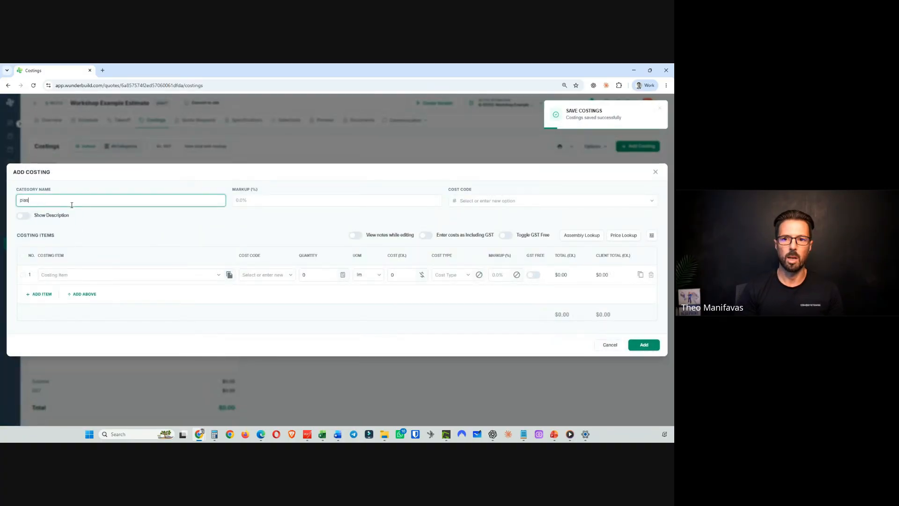
pyautogui.hotkey('ctrl', 'a')
pyautogui.write('PLASTER')
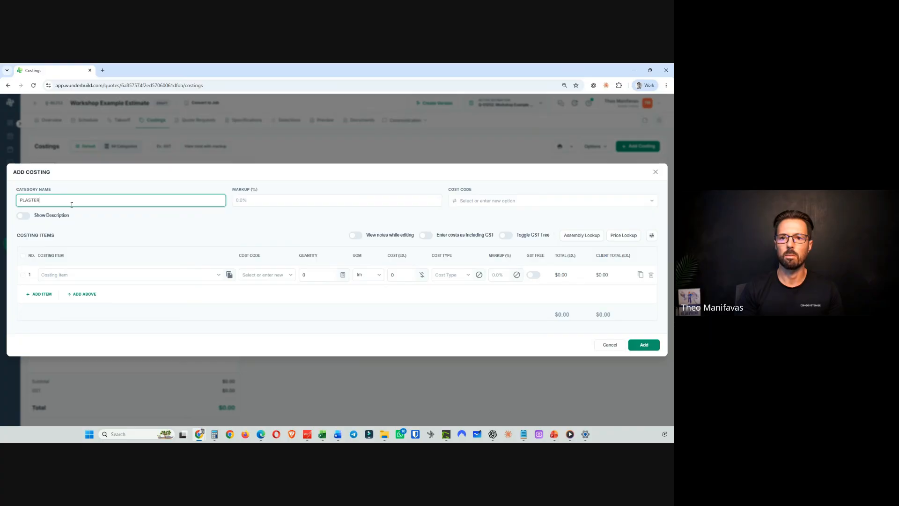
pyautogui.write('BOARD & LININGS')
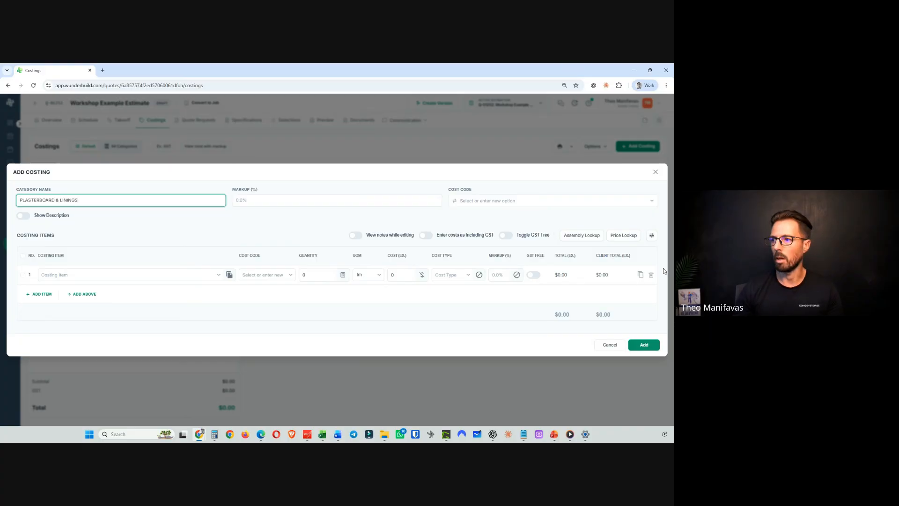
pyautogui.click(651, 274)
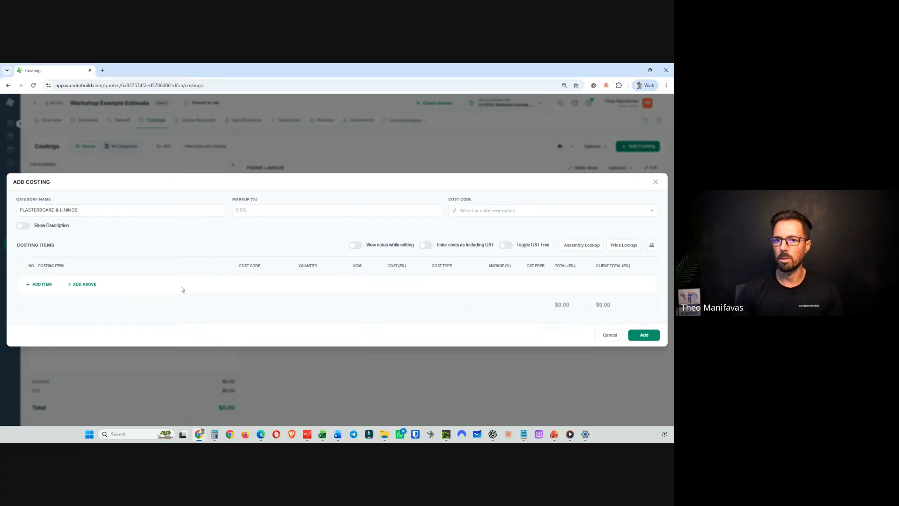
pyautogui.click(643, 335)
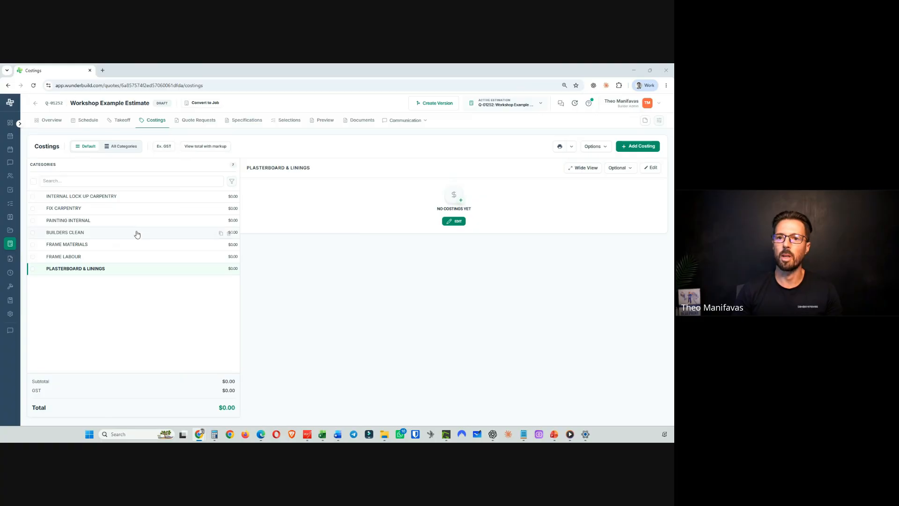
# - Review each costing category in turn, from INTERNAL LOCK UP CARPENTRY through PLASTERBOARD & LININGS, checking their items
pyautogui.click(91, 197)
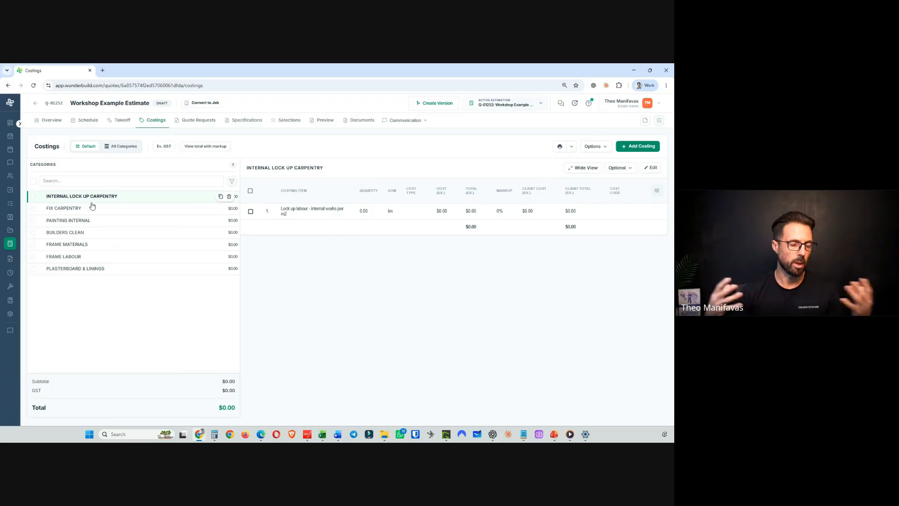
pyautogui.click(91, 208)
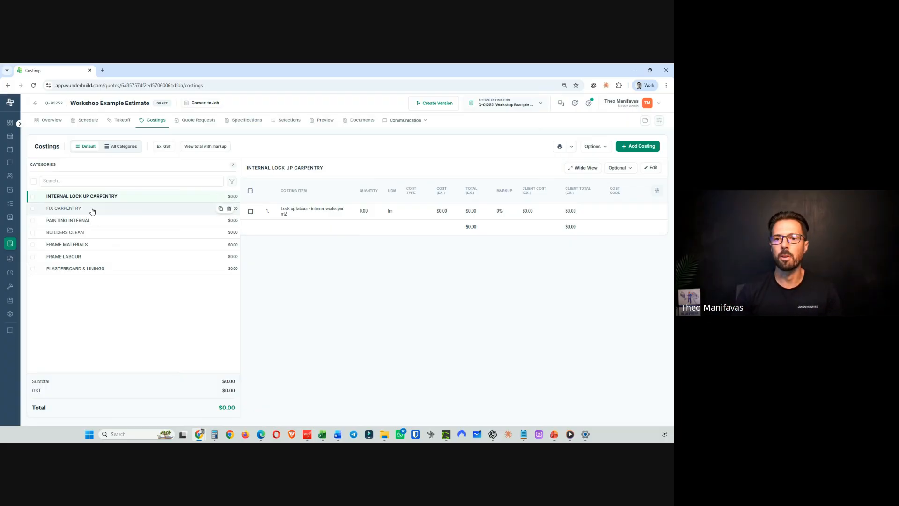
pyautogui.click(98, 222)
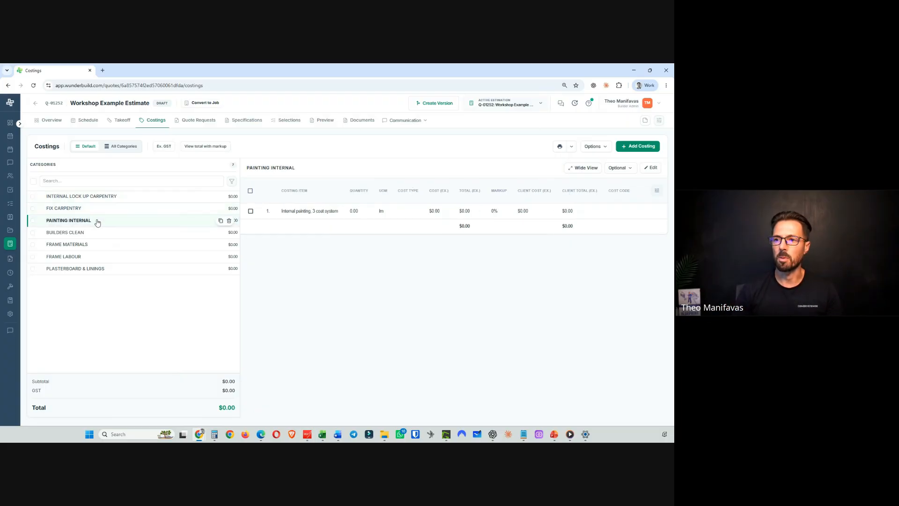
pyautogui.click(91, 197)
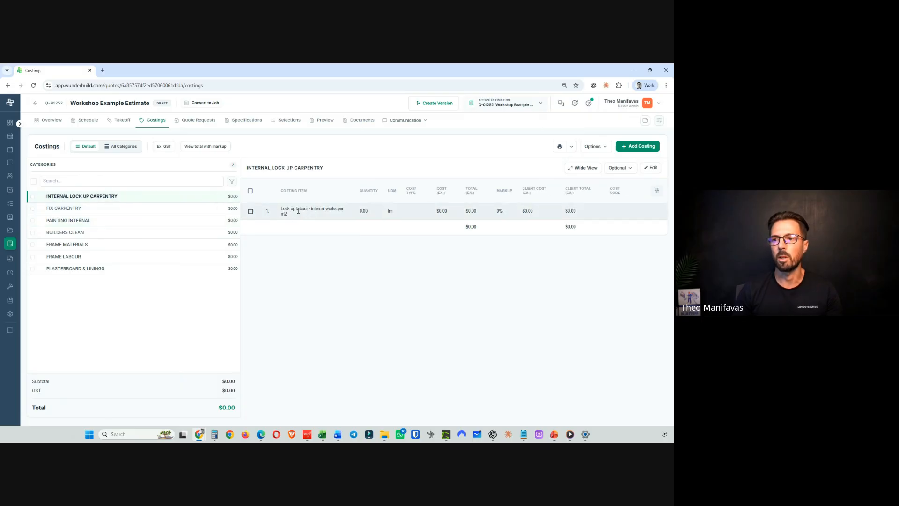
pyautogui.click(82, 210)
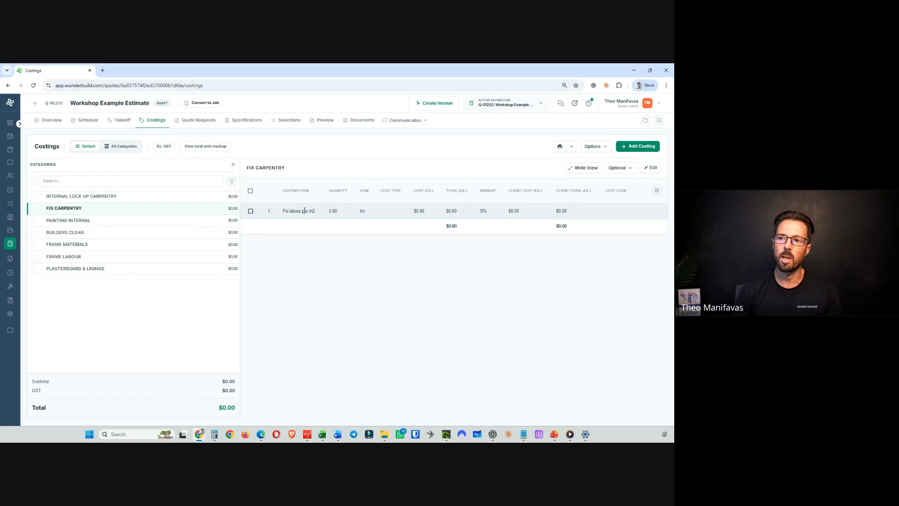
pyautogui.click(79, 221)
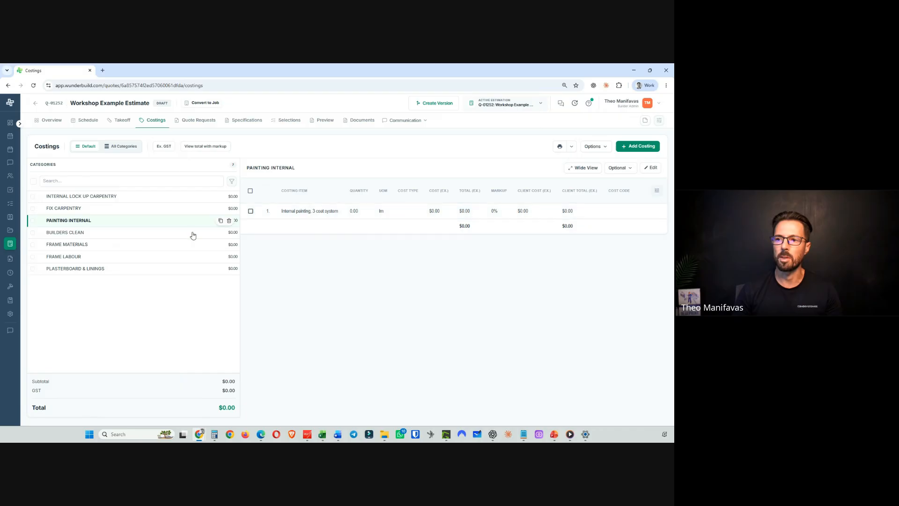
pyautogui.click(89, 237)
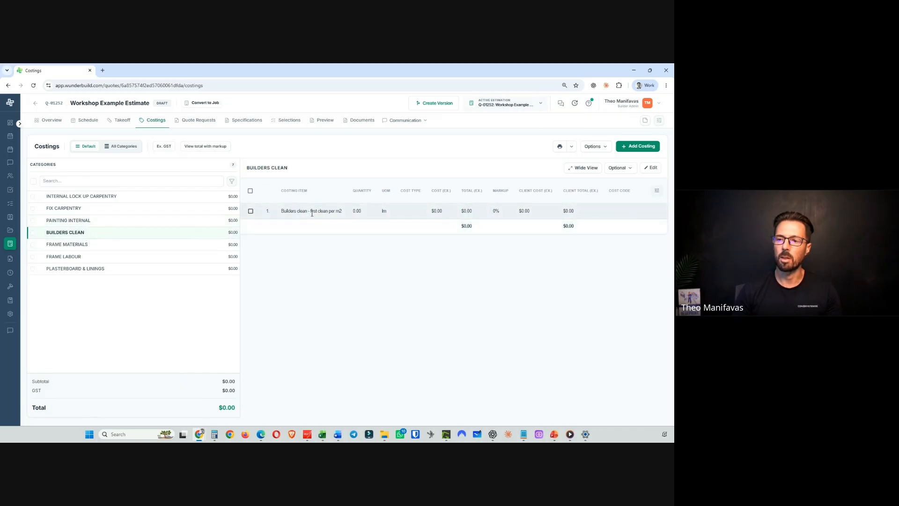
pyautogui.click(111, 243)
pyautogui.click(114, 256)
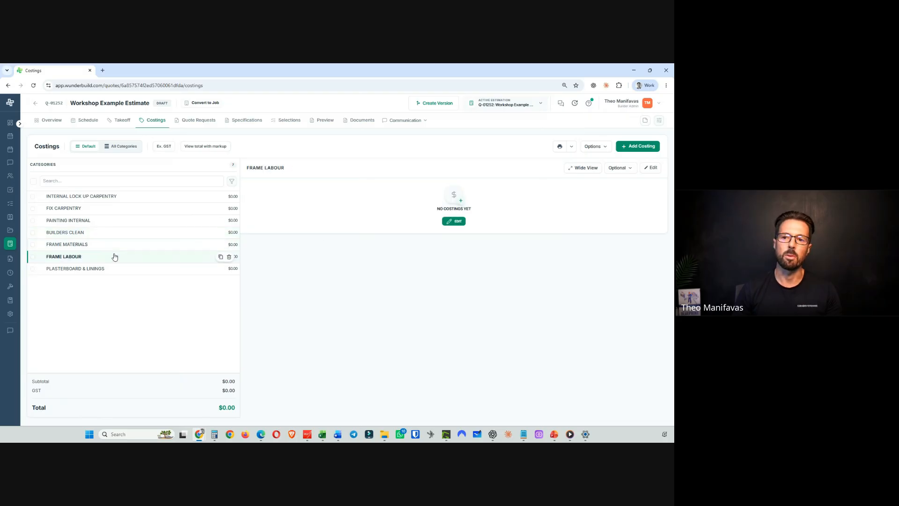
pyautogui.click(122, 270)
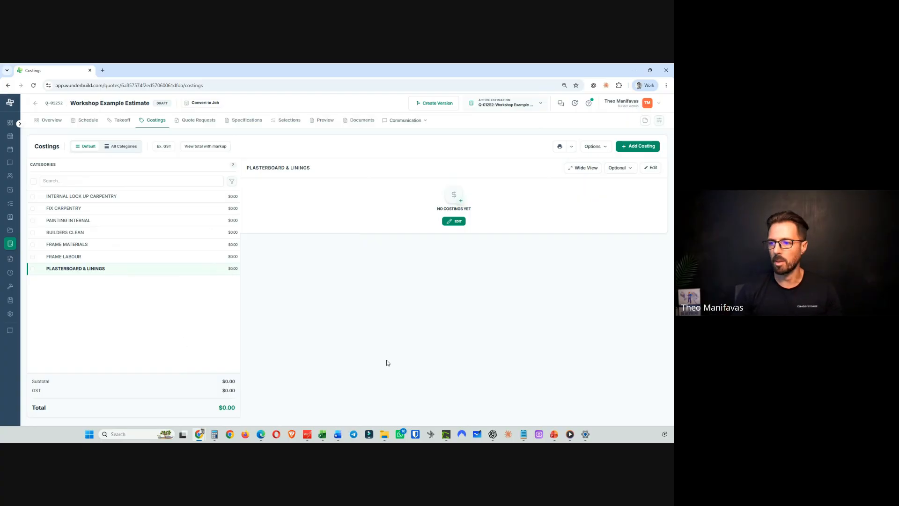
# - Switch to the PowerPoint slide show and advance to the next slide
pyautogui.moveTo(552, 440)
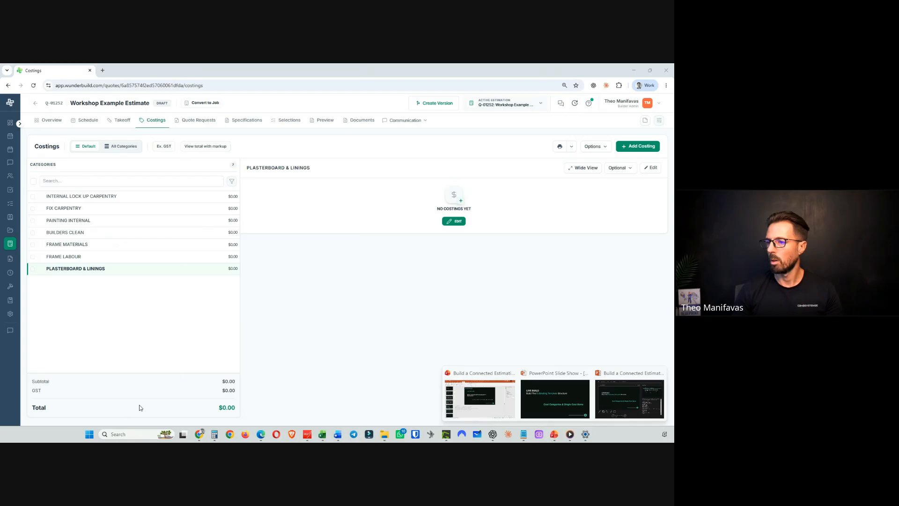
pyautogui.click(535, 403)
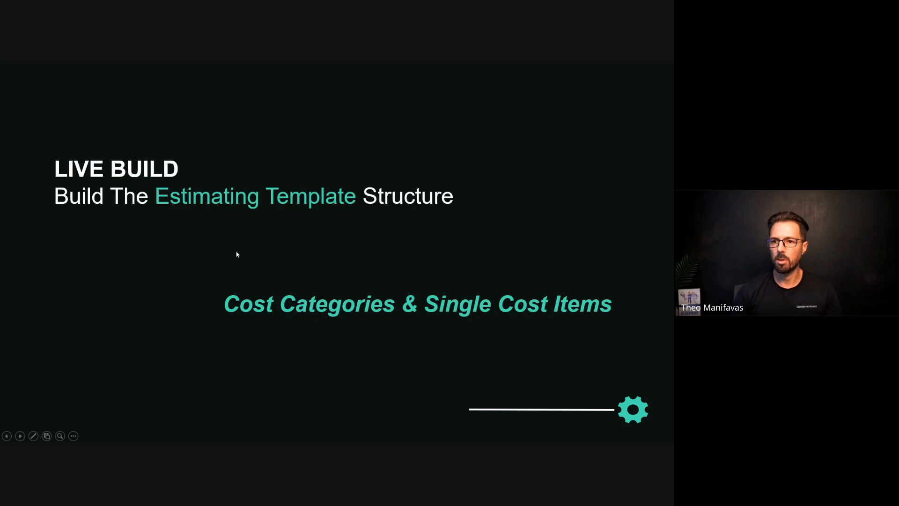
pyautogui.click(172, 276)
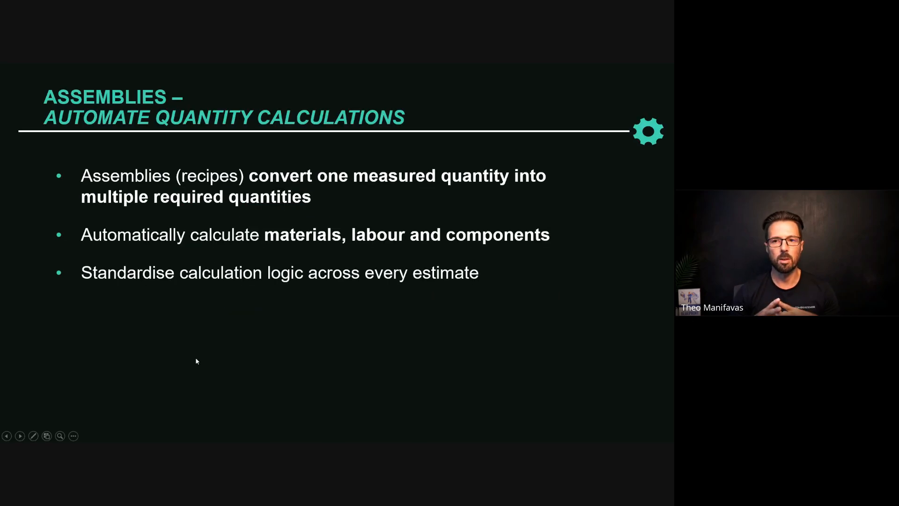
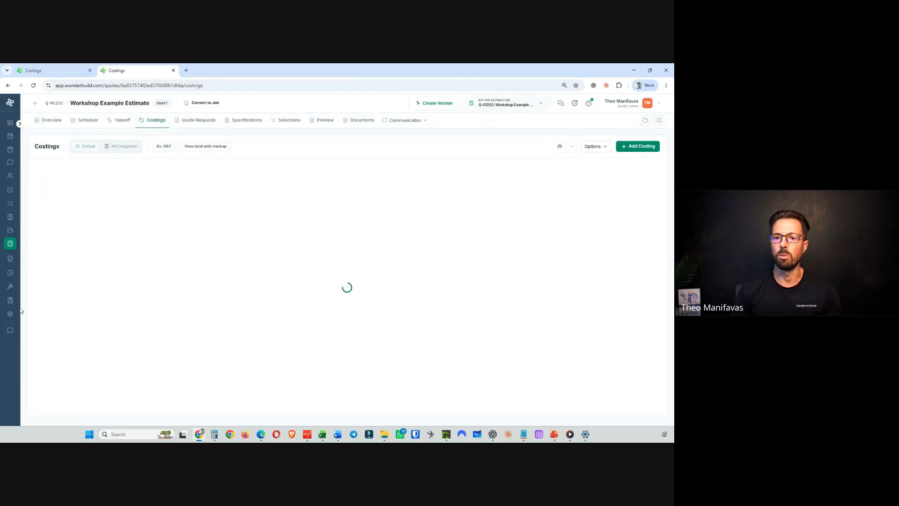
# - Open the WORKSHOP Assemblies category in the company settings' Assemblies section
pyautogui.click(20, 329)
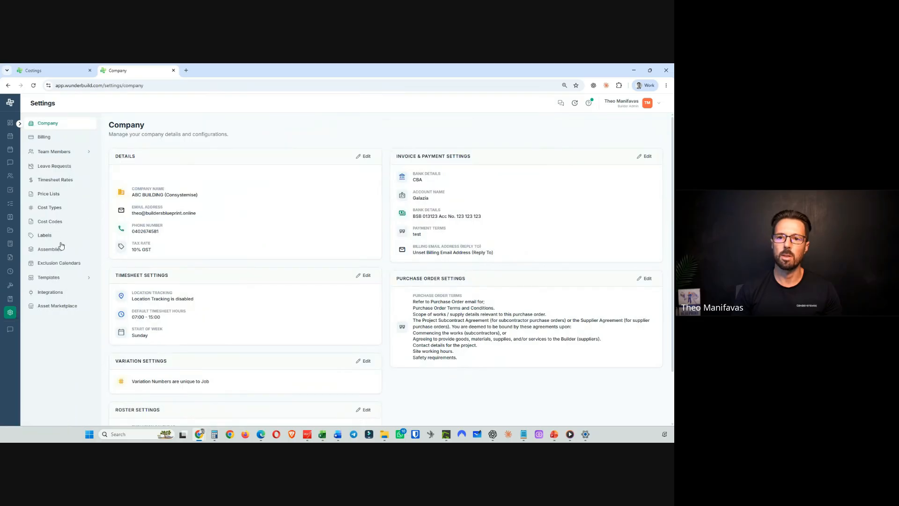
pyautogui.click(66, 254)
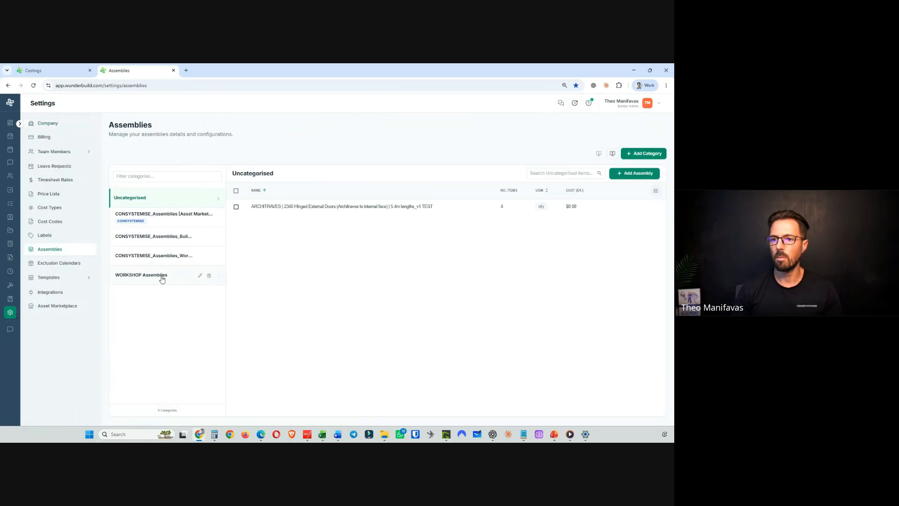
pyautogui.click(161, 277)
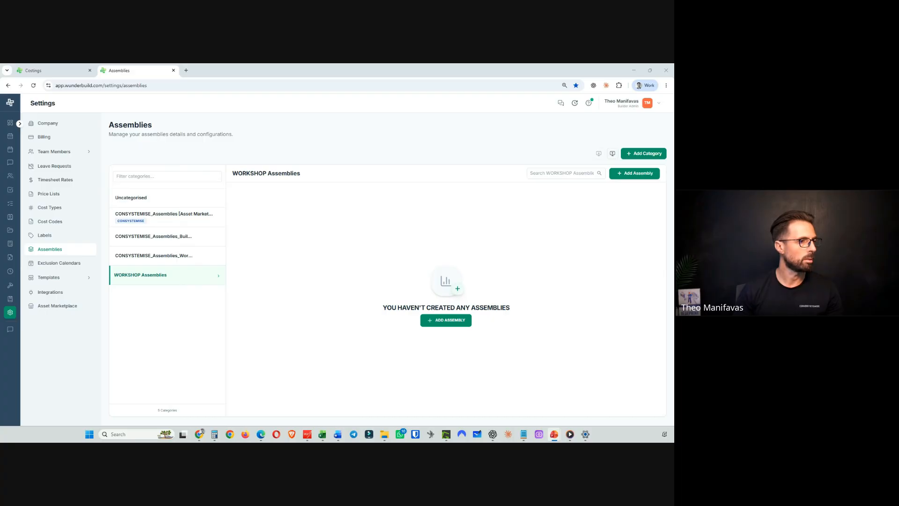
pyautogui.hotkey('alt', 'Tab')
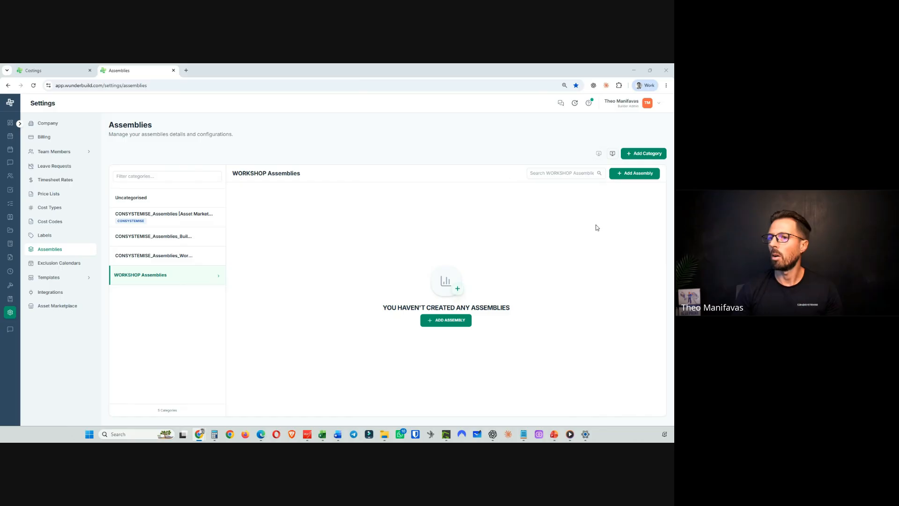
# - Start a new assembly named "FRAME MATERIALS | Timber - External Framed Wall | 2.7m high - 450 stud centres_v3"
pyautogui.click(633, 176)
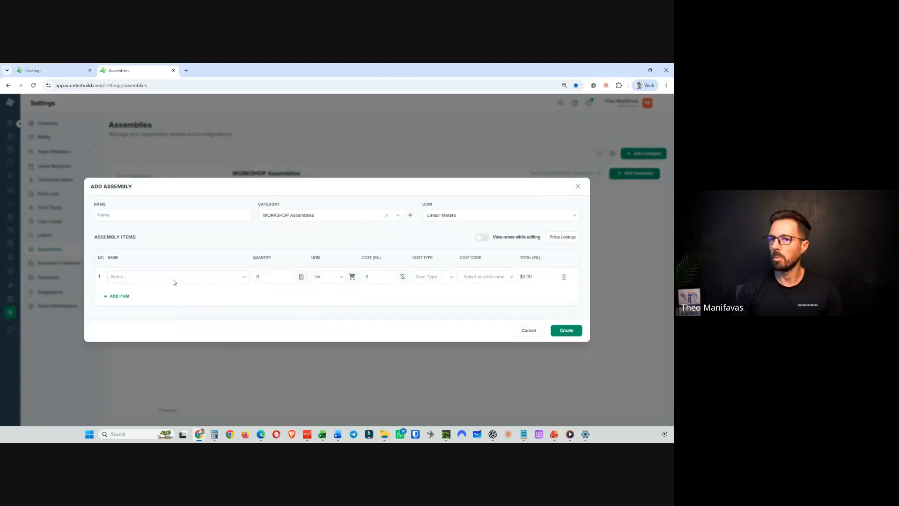
pyautogui.click(111, 216)
pyautogui.rightClick(111, 216)
pyautogui.click(145, 301)
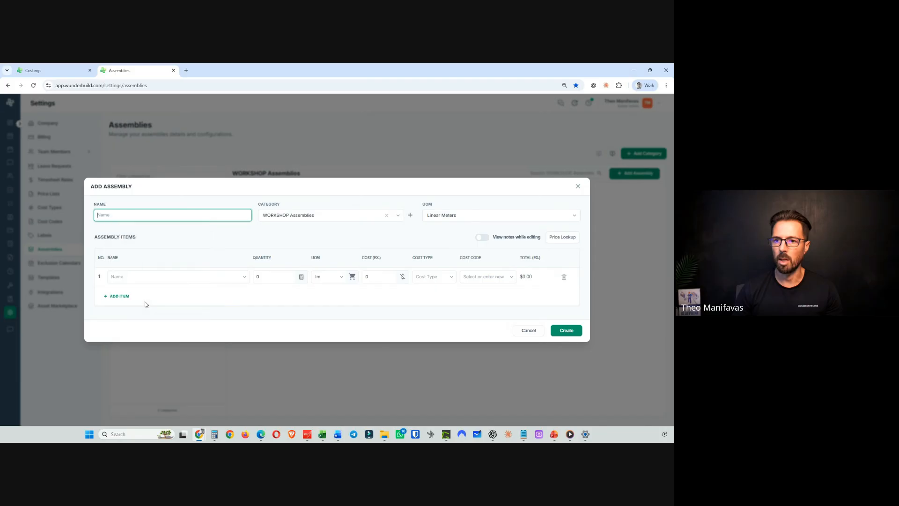
pyautogui.moveTo(206, 215); pyautogui.dragTo(83, 208)
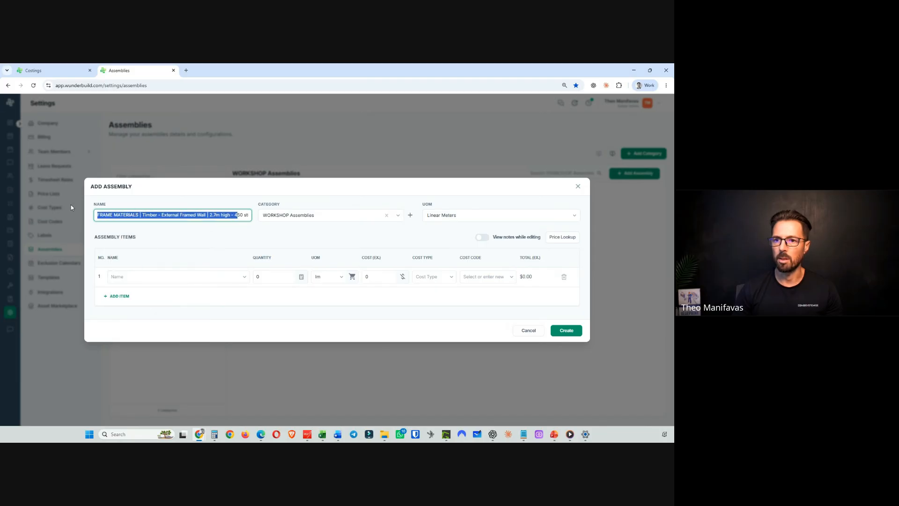
pyautogui.click(195, 221)
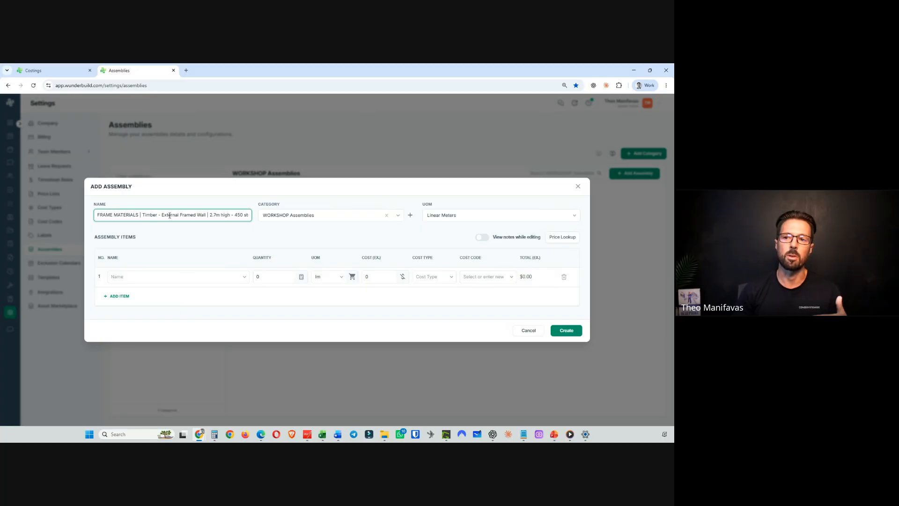
pyautogui.moveTo(162, 215); pyautogui.dragTo(244, 215)
pyautogui.click(217, 218)
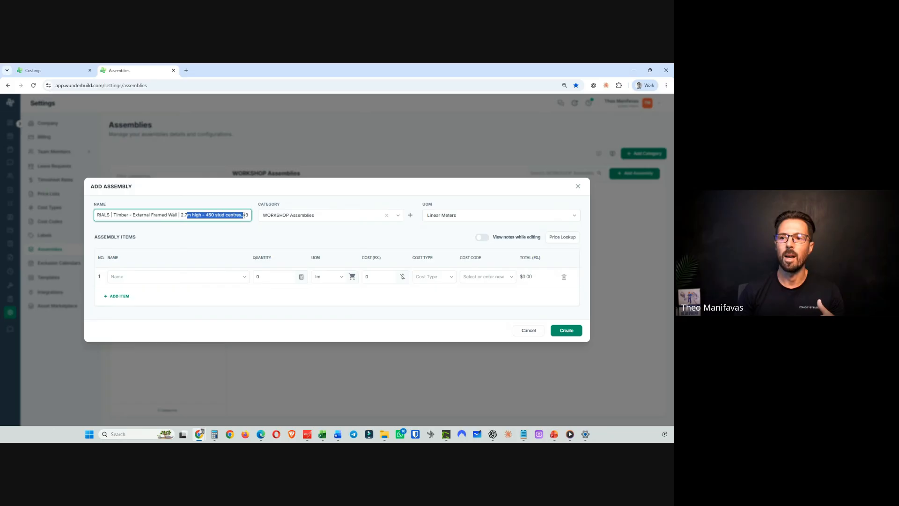
pyautogui.click(227, 214)
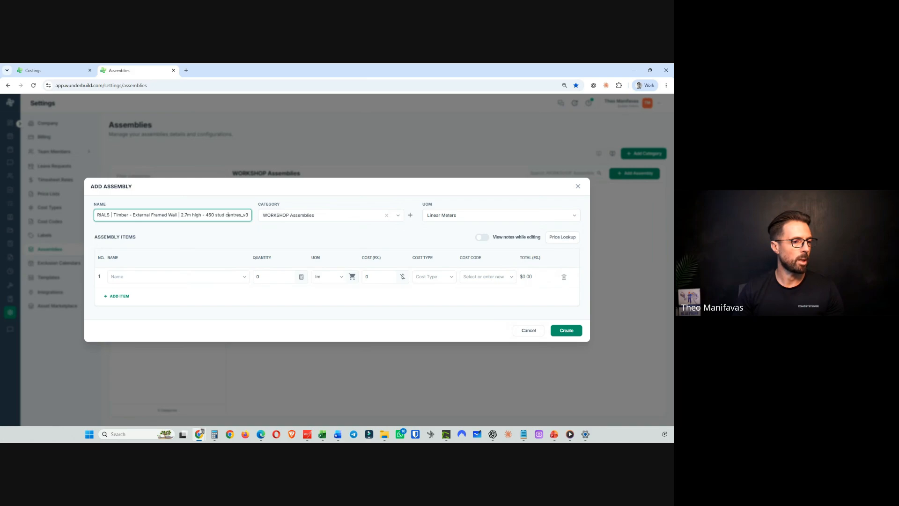
# - Add the assembly item PINE 90X45 MGP10 / 6.0 with a quantity of 0.65
pyautogui.hotkey('alt', 'Tab')
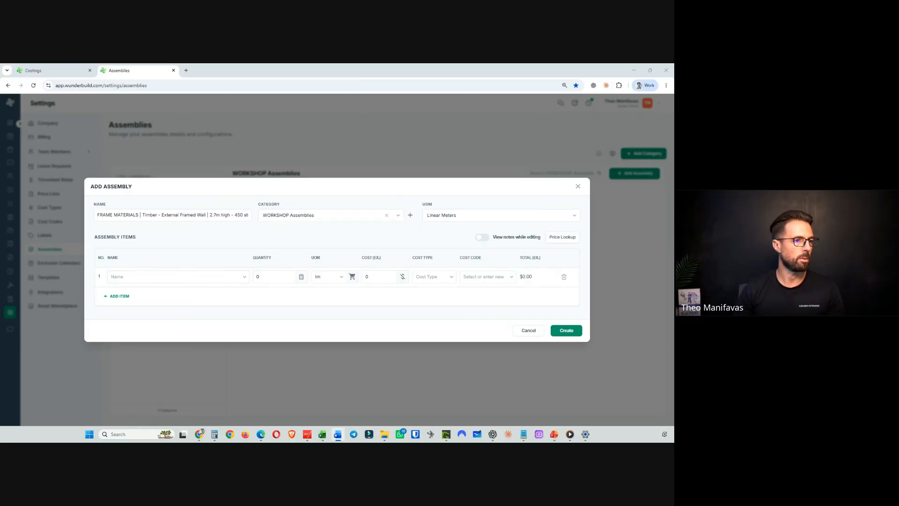
pyautogui.click(118, 277)
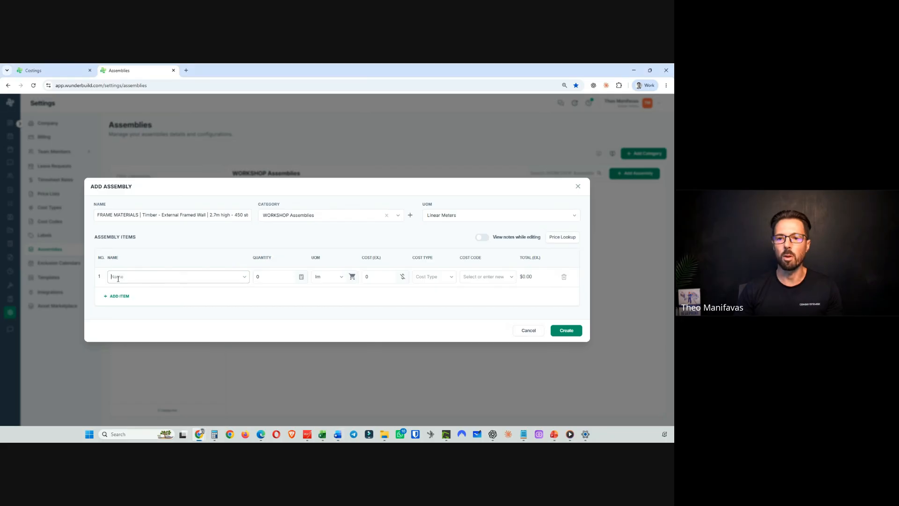
pyautogui.write('PINE 90X45 MGP10')
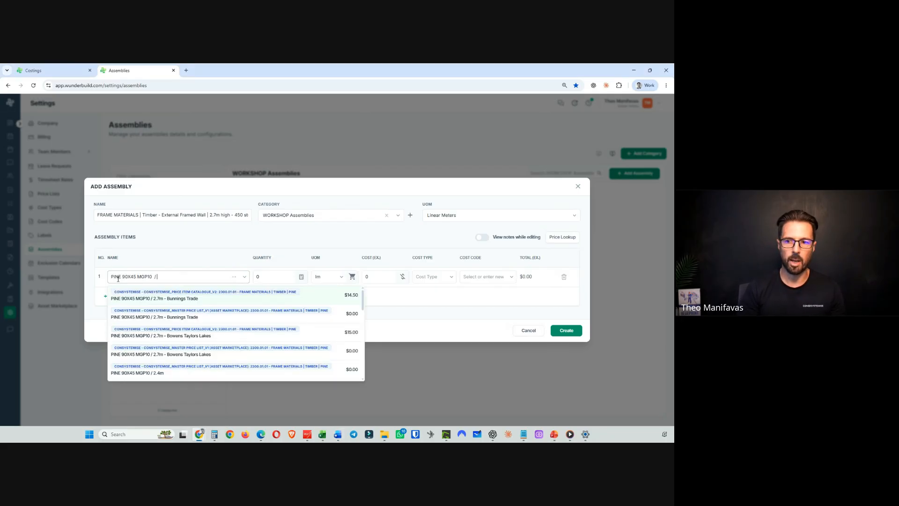
pyautogui.write('/ 6')
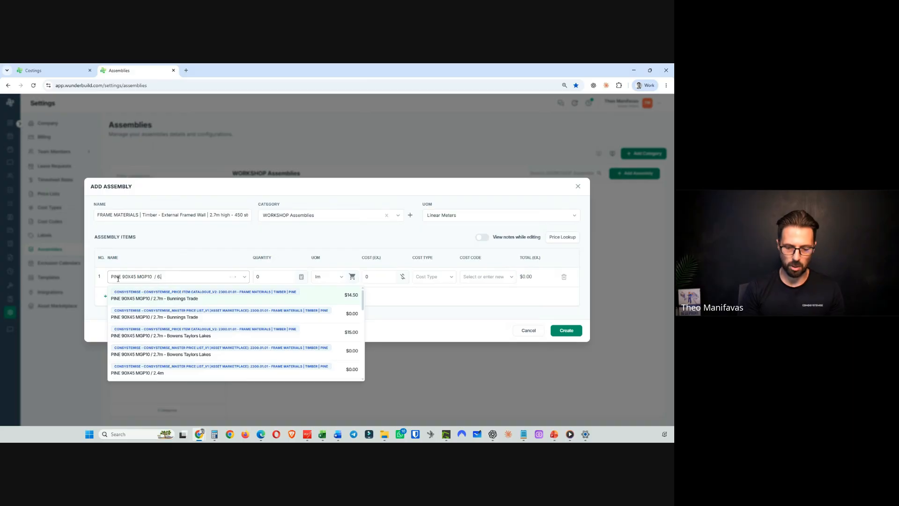
pyautogui.write('.0')
pyautogui.click(184, 244)
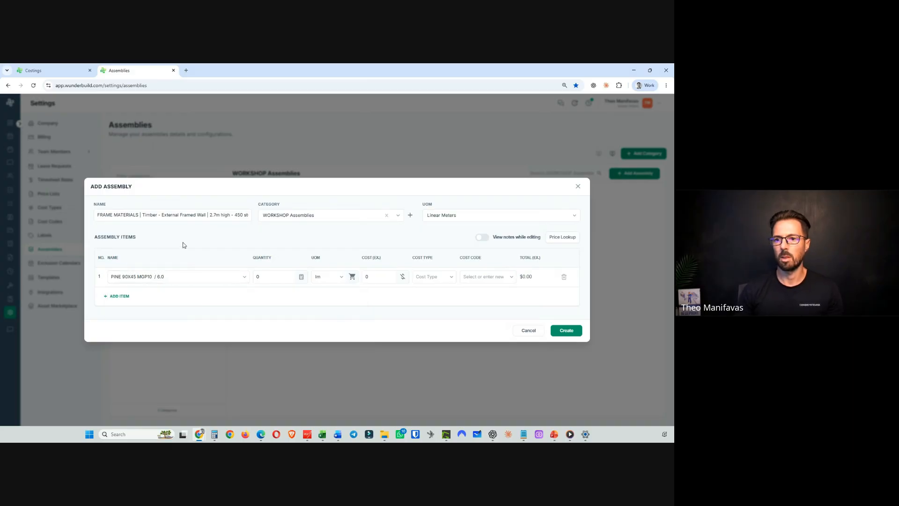
pyautogui.click(164, 279)
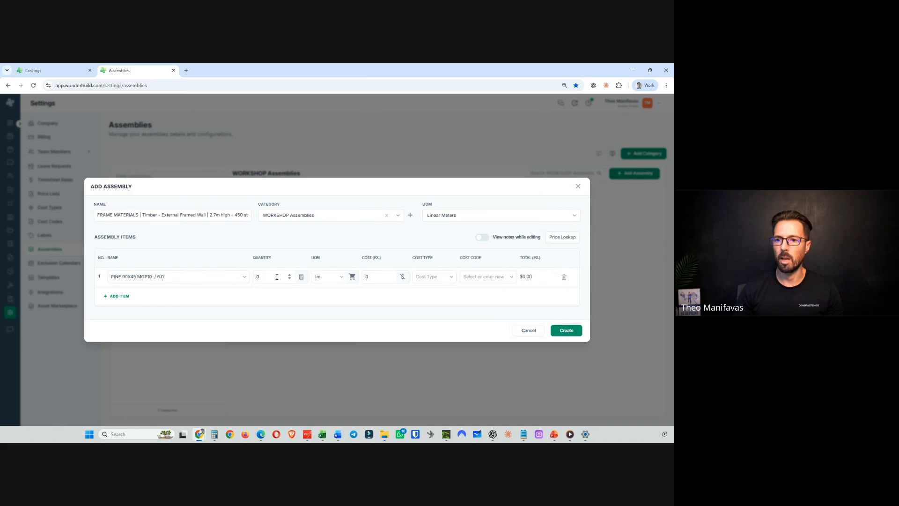
pyautogui.click(262, 276)
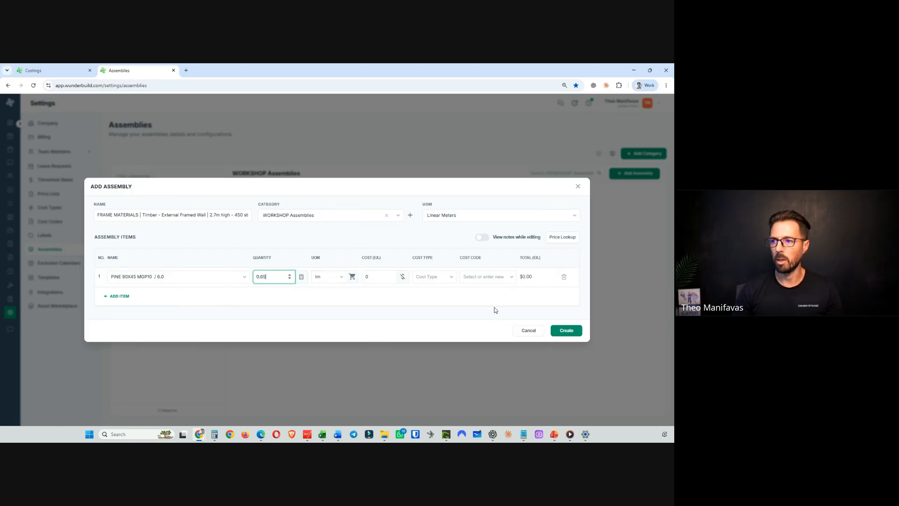
# - Add a second item PINE 90X45 MGP10 / 2.7m with quantity 2.222, then create the assembly
pyautogui.click(119, 297)
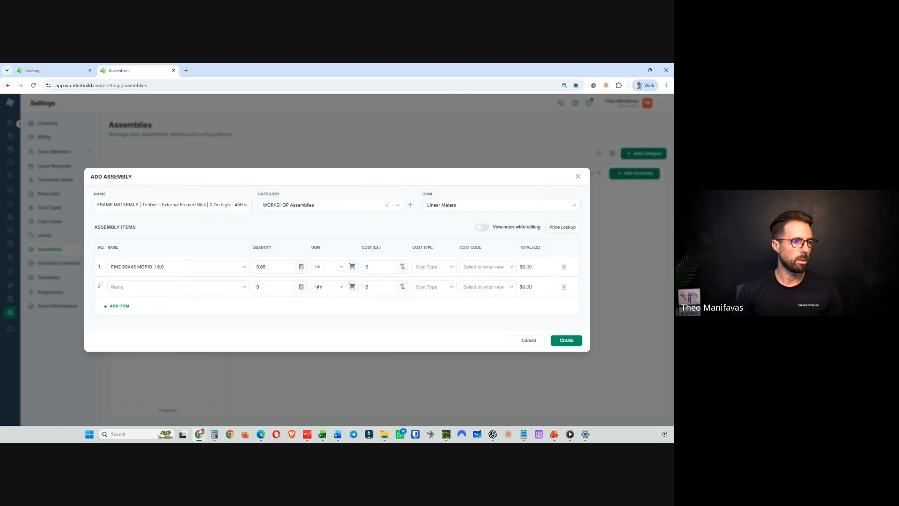
pyautogui.hotkey('alt', 'Tab')
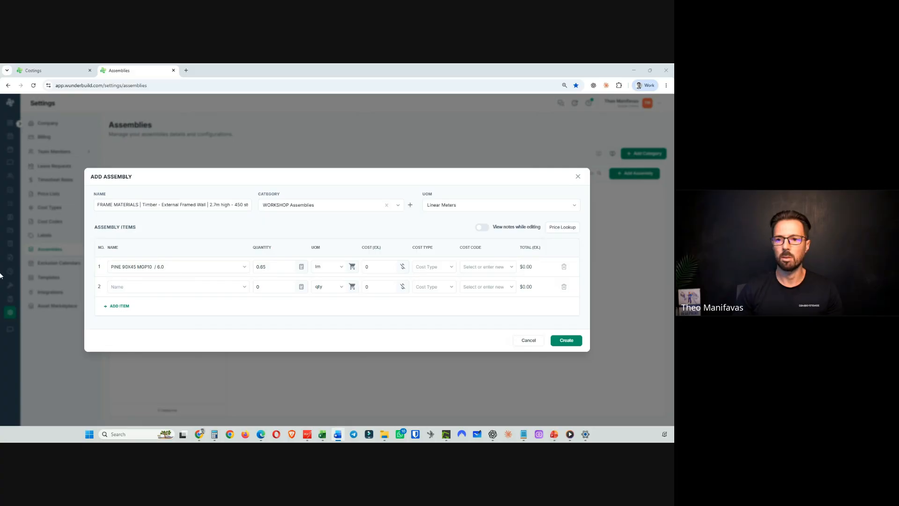
pyautogui.click(116, 290)
pyautogui.write('PINE 90X45 MGP10 / 2.7m')
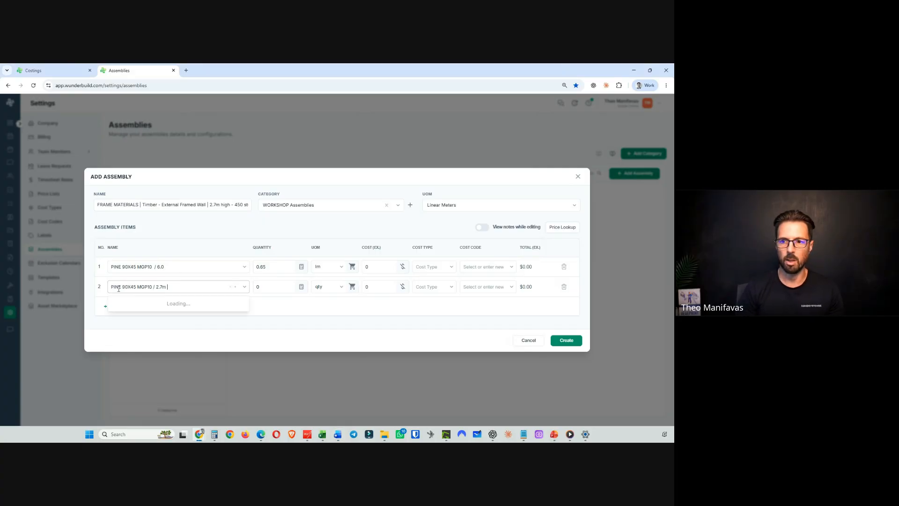
pyautogui.click(165, 233)
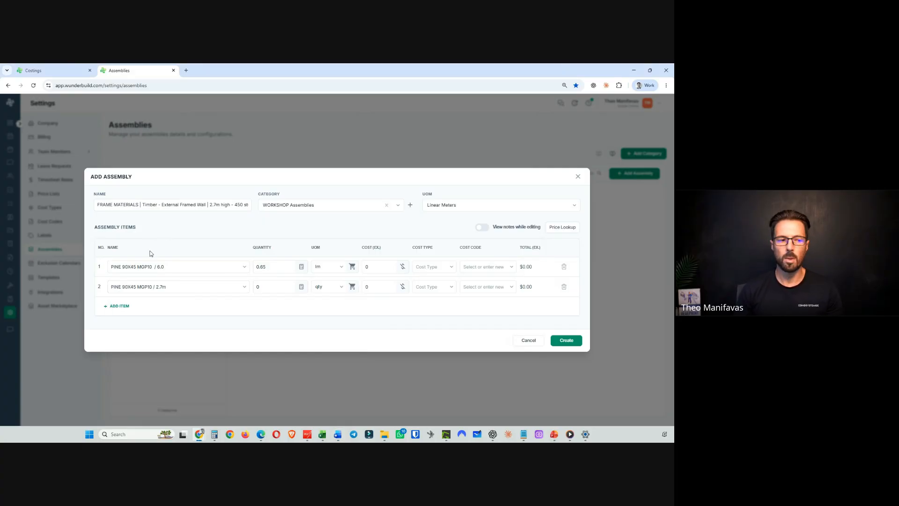
pyautogui.click(249, 287)
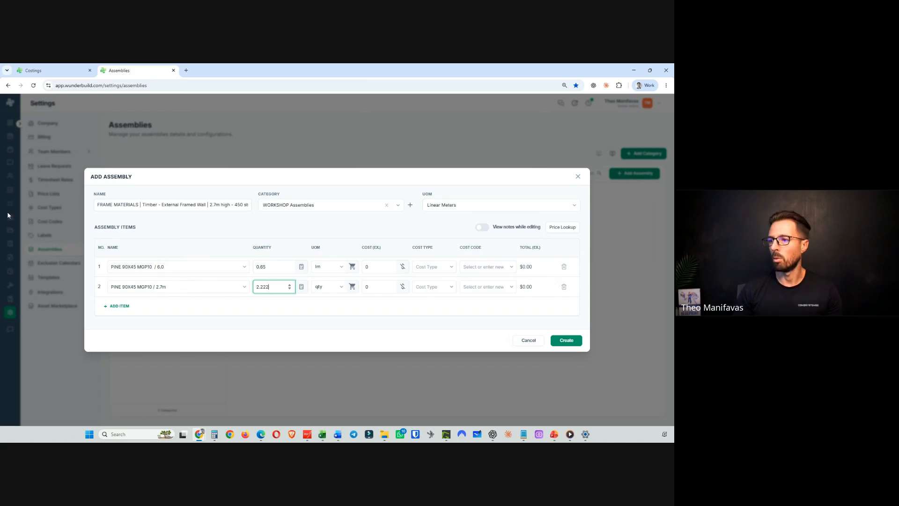
pyautogui.click(565, 341)
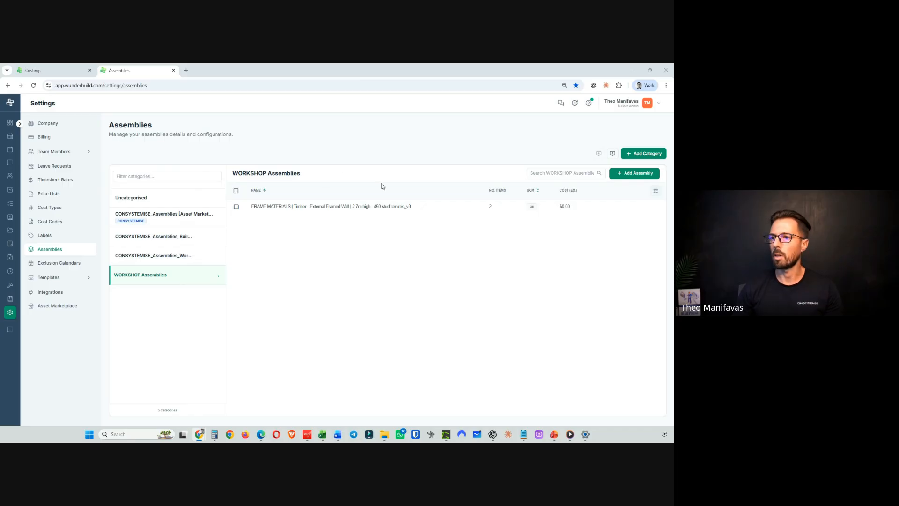
# - Start another assembly named "FRAME LABOUR | Stick Built Walls | 2.7m high walls_v3"
pyautogui.click(628, 182)
pyautogui.click(124, 214)
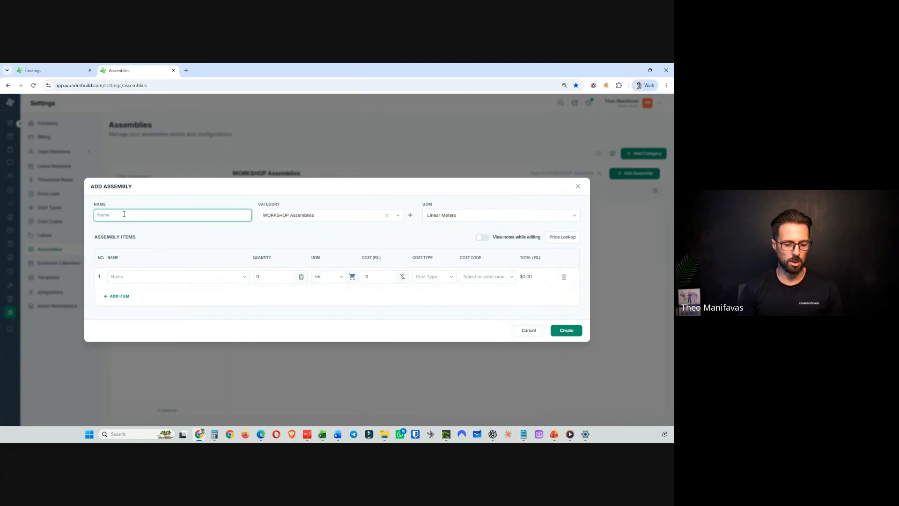
pyautogui.write('FRAME LABOUR | Stick Built Walls | 2.7m high walls_v3')
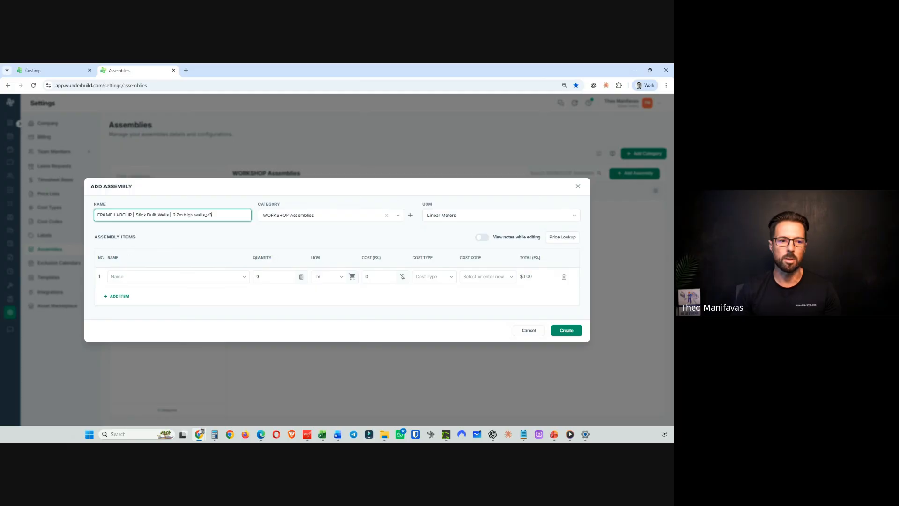
# - Add the item "Frame labour - Stick built walls per m2 (wall frame area)" with quantity 2.7 and create the assembly
pyautogui.hotkey('alt', 'Tab')
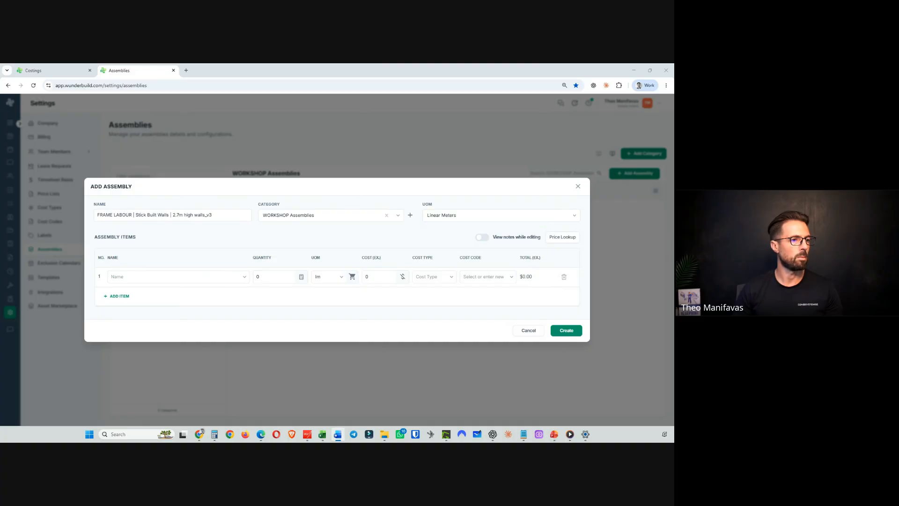
pyautogui.click(125, 277)
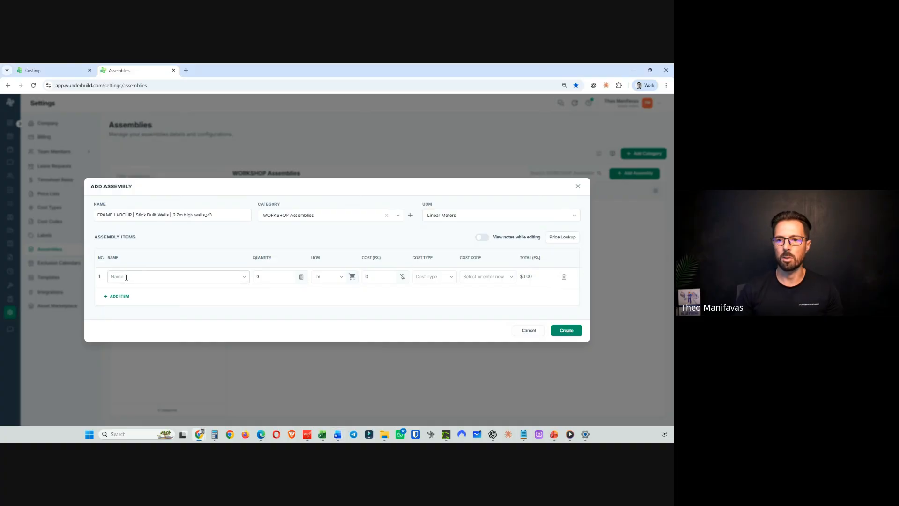
pyautogui.write('Frame labour - Stick built walls per m2 (wall frame area)')
pyautogui.click(176, 252)
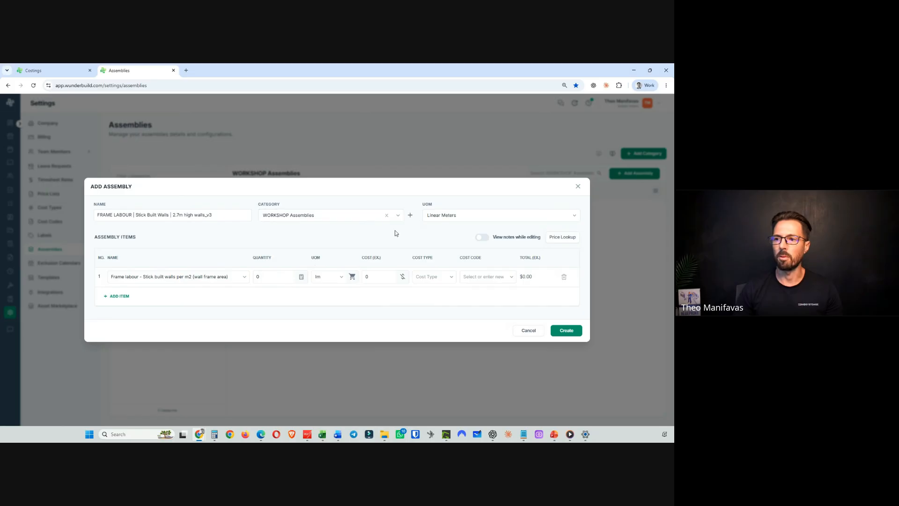
pyautogui.click(257, 276)
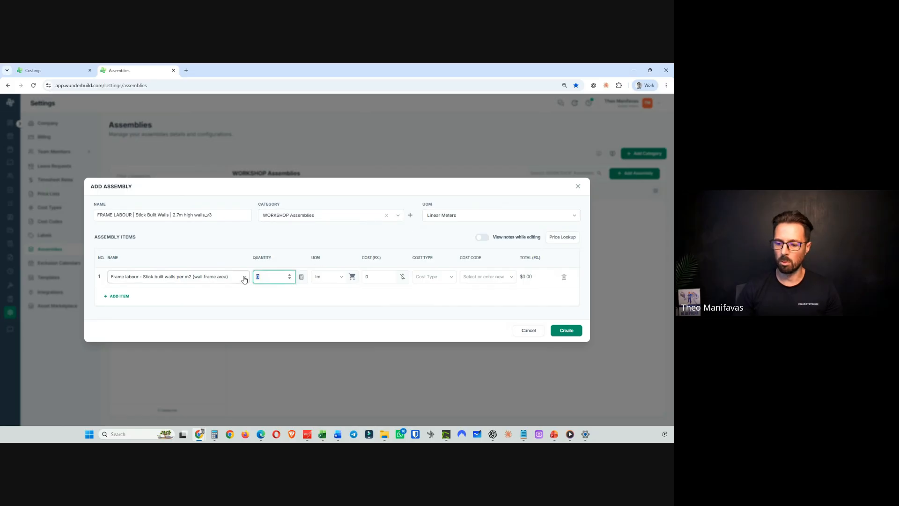
pyautogui.write('2.7')
pyautogui.click(211, 241)
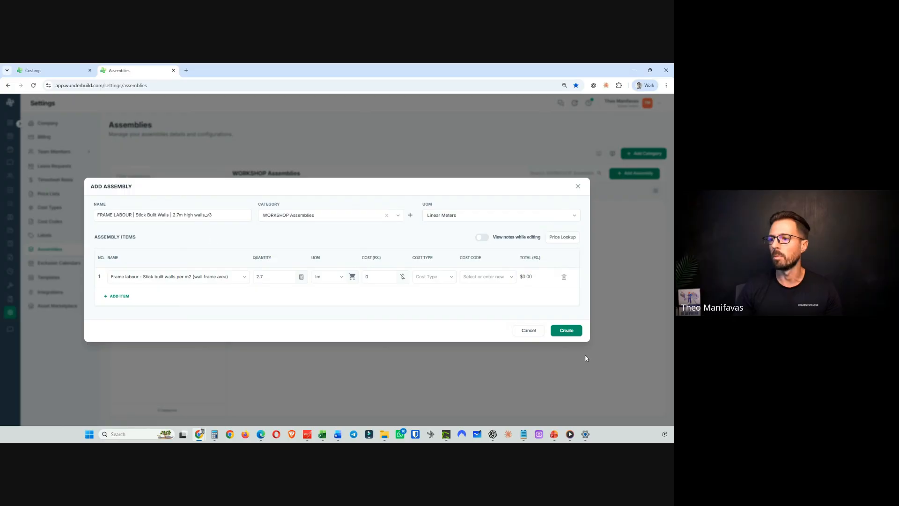
pyautogui.click(567, 330)
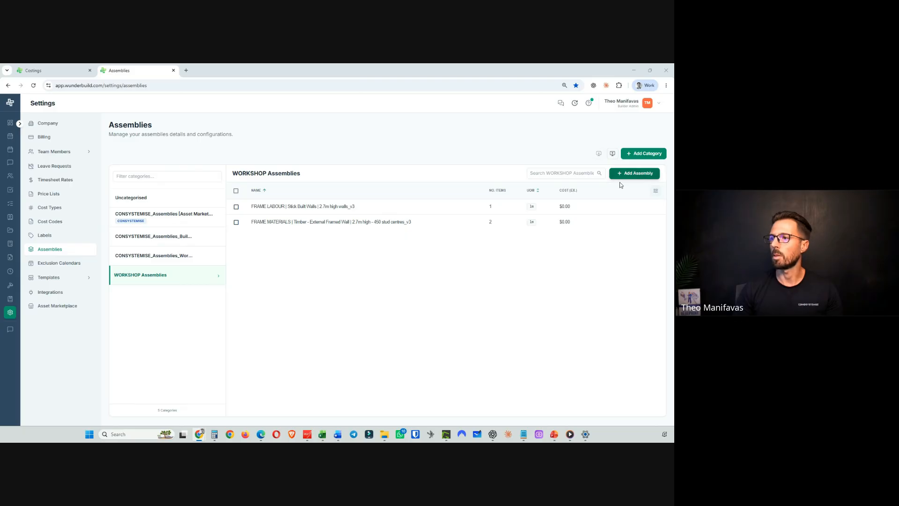
# - Start a new WORKSHOP assembly named "PLASTERBOARD | External Walls - 2.7m high | 10mm Standard PB | Trade Package_v3"
pyautogui.click(634, 174)
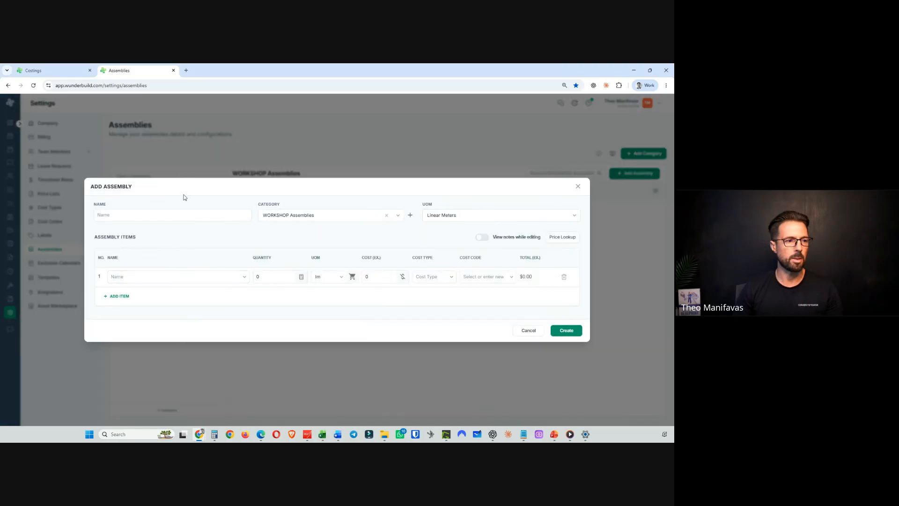
pyautogui.click(135, 214)
pyautogui.hotkey('ctrl', 'v')
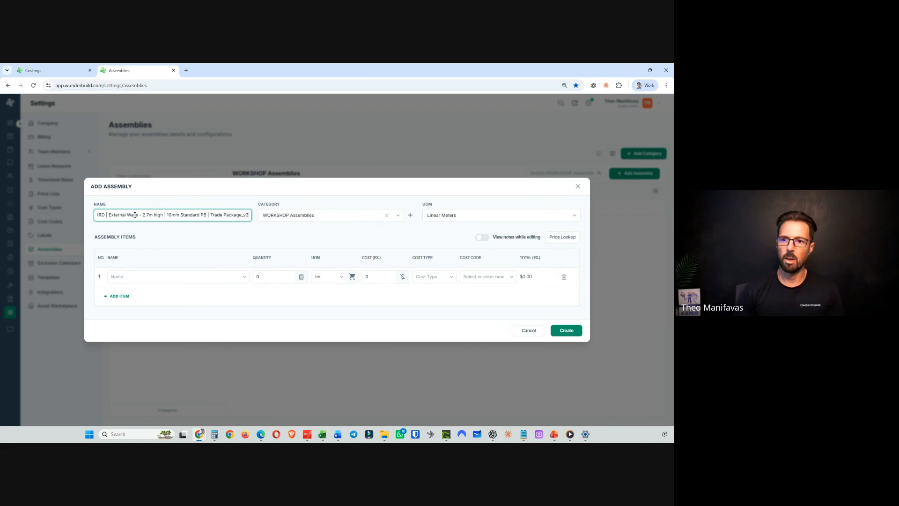
pyautogui.press('Tab')
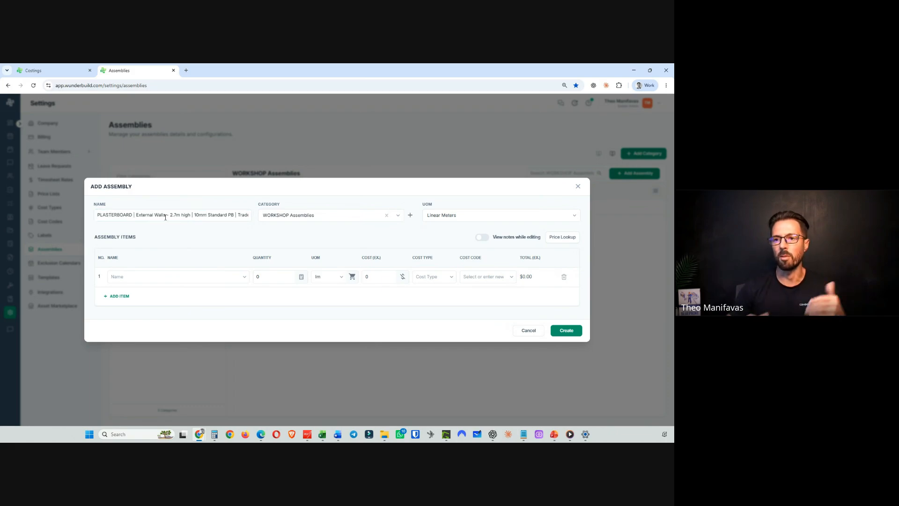
pyautogui.click(216, 218)
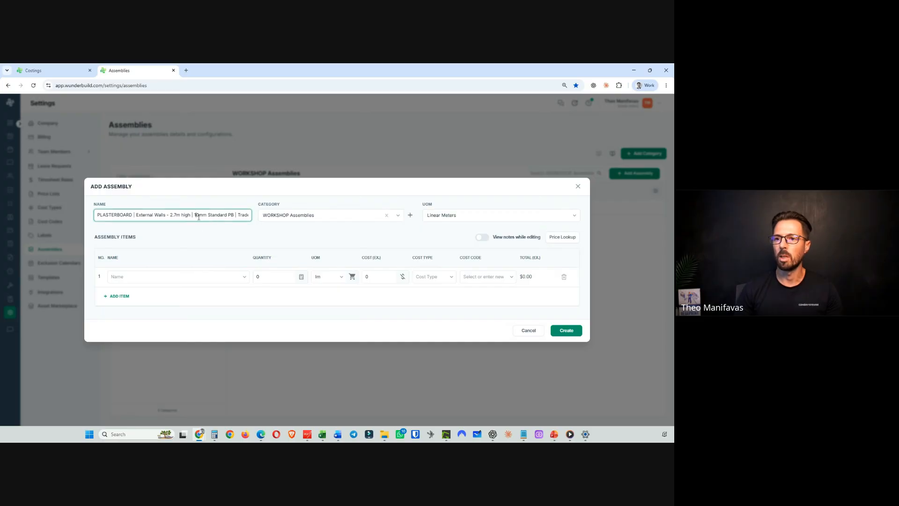
pyautogui.moveTo(197, 216); pyautogui.dragTo(244, 214)
pyautogui.click(213, 229)
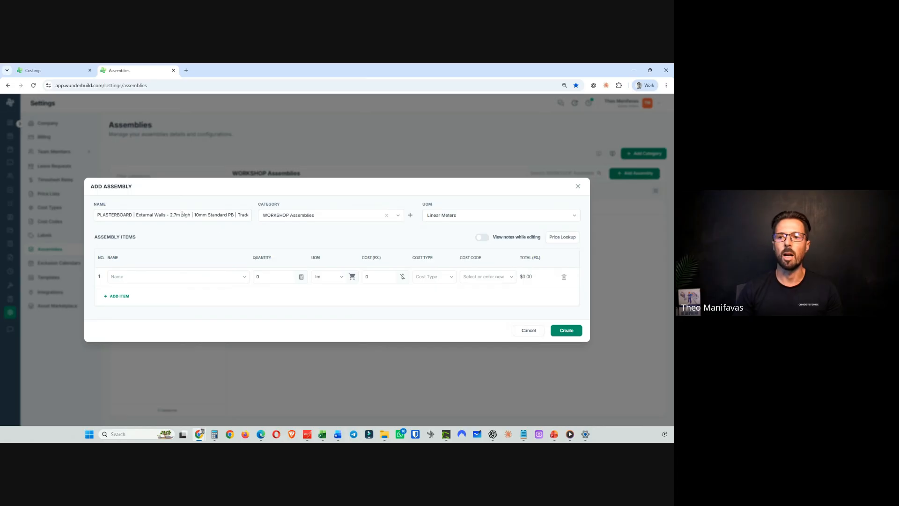
pyautogui.moveTo(166, 215); pyautogui.dragTo(253, 226)
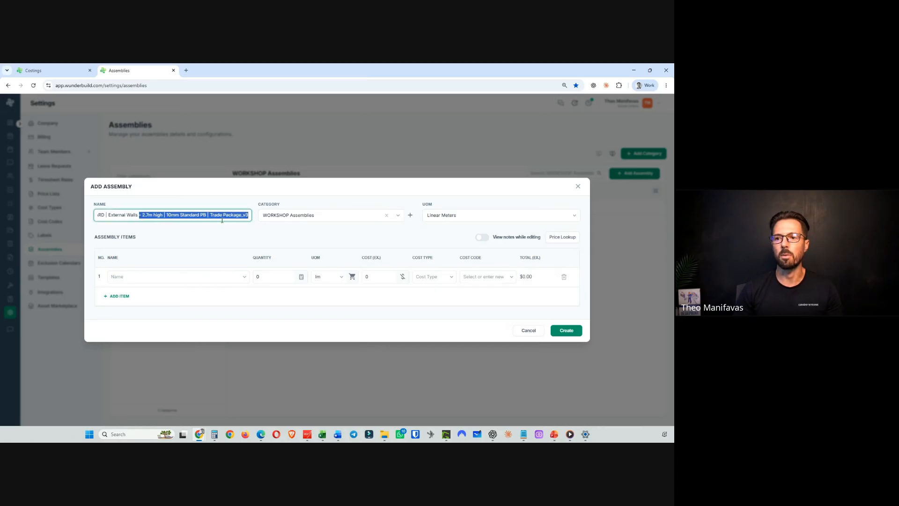
pyautogui.click(222, 219)
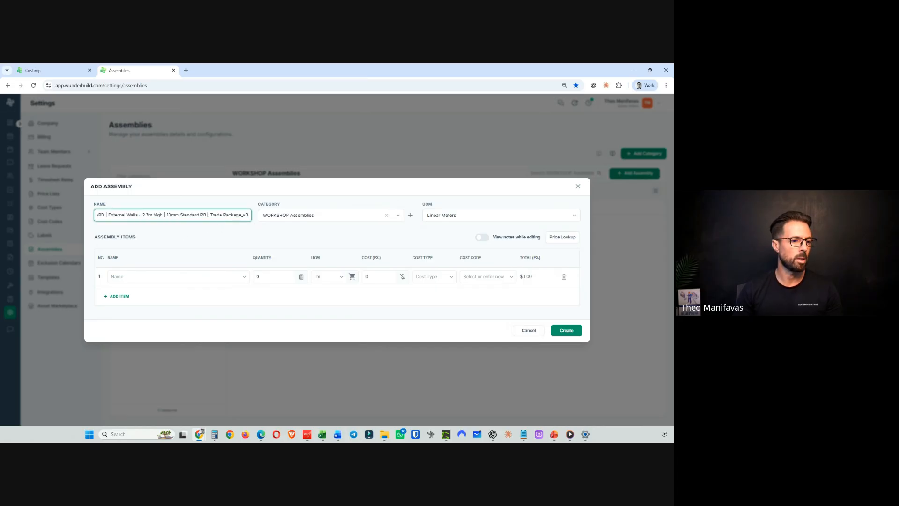
pyautogui.hotkey('alt', 'Tab')
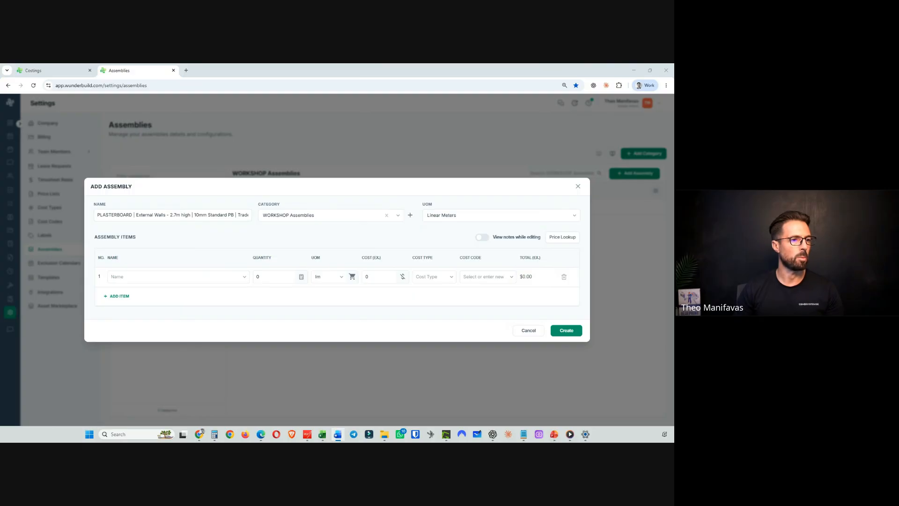
# - Add the item "Plasterboard – 10mm Standard, supply and install" with quantity 2.7 and create the assembly
pyautogui.click(136, 277)
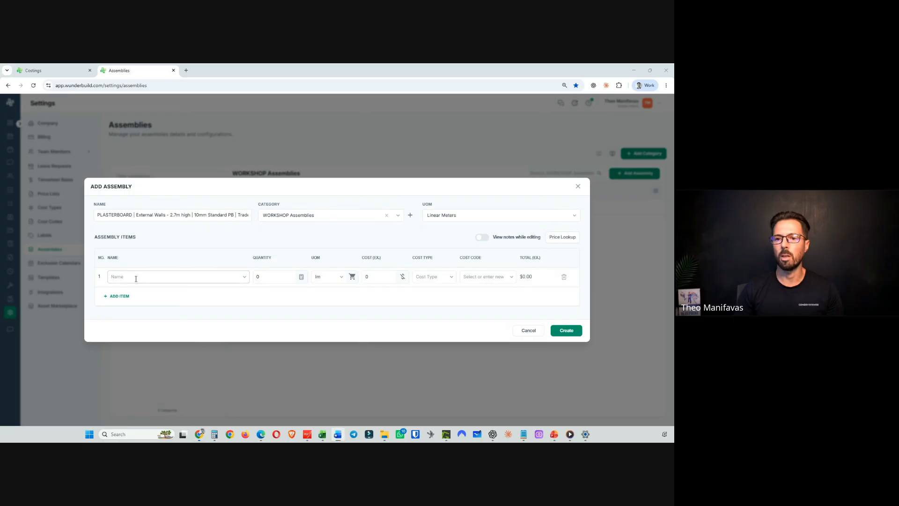
pyautogui.write('Plasterboard – 10mm Standard, supply and install')
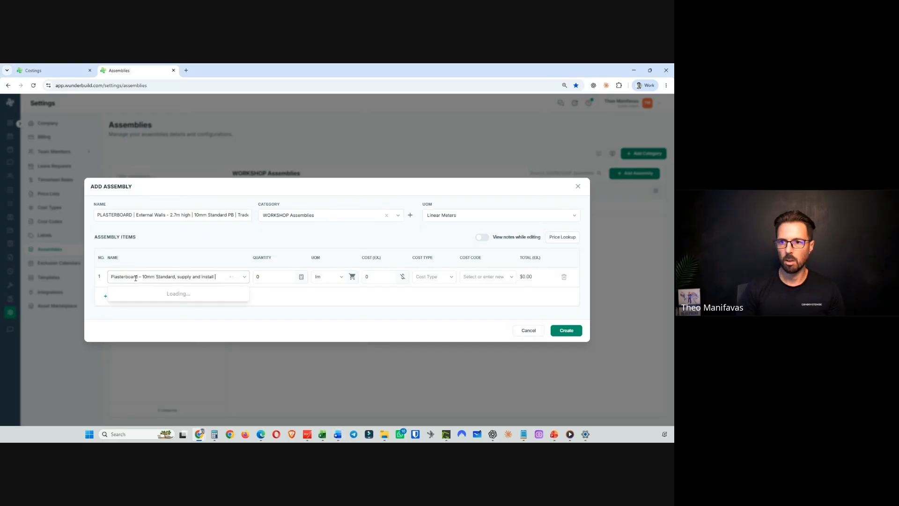
pyautogui.press('Tab')
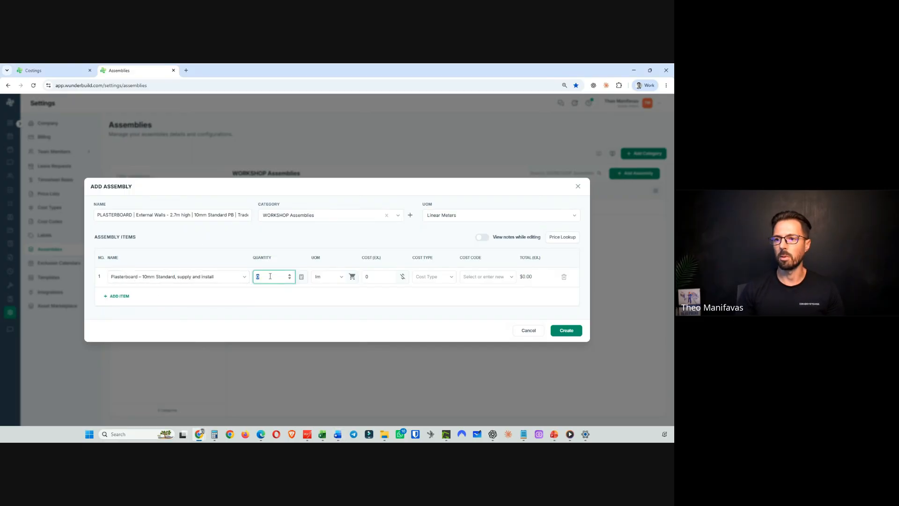
pyautogui.write('2.7')
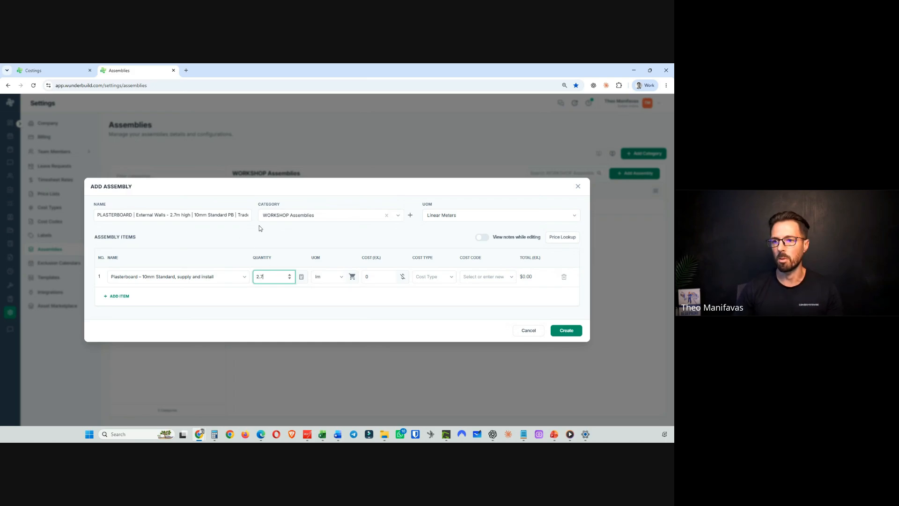
pyautogui.click(565, 330)
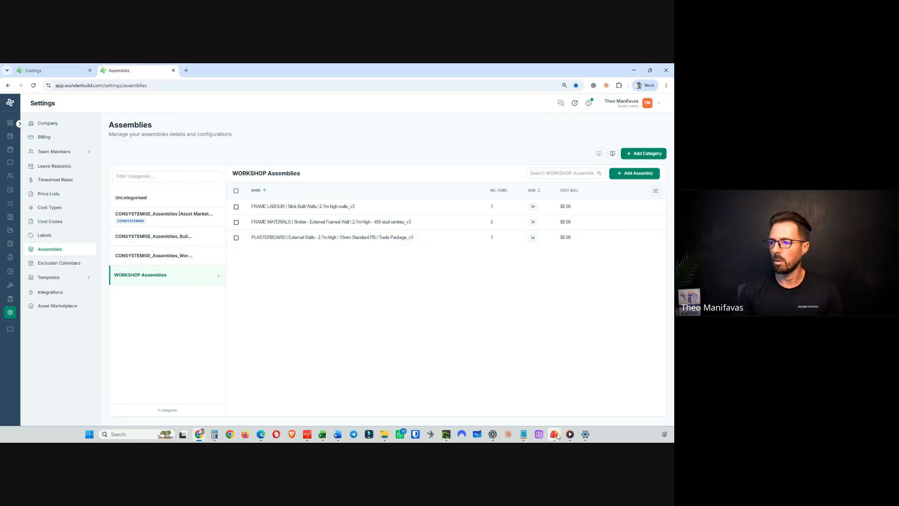
pyautogui.moveTo(554, 434)
pyautogui.click(497, 394)
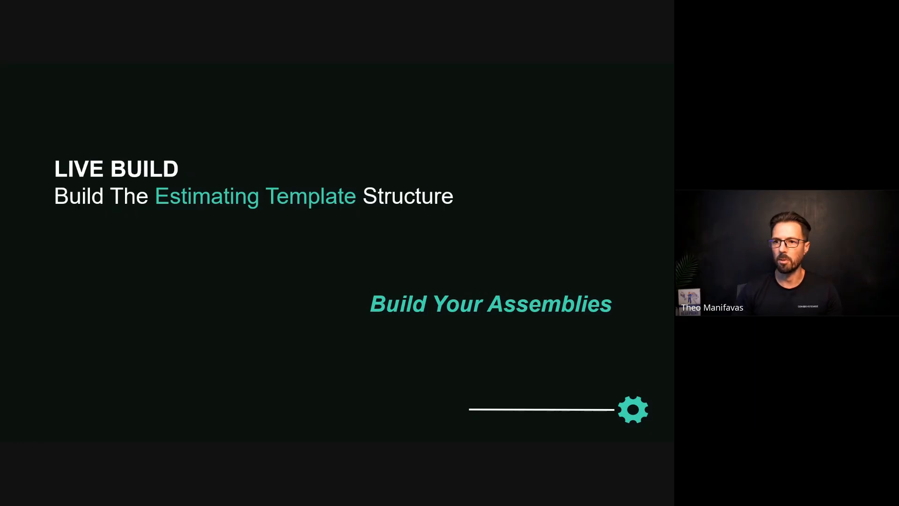
pyautogui.press('Right')
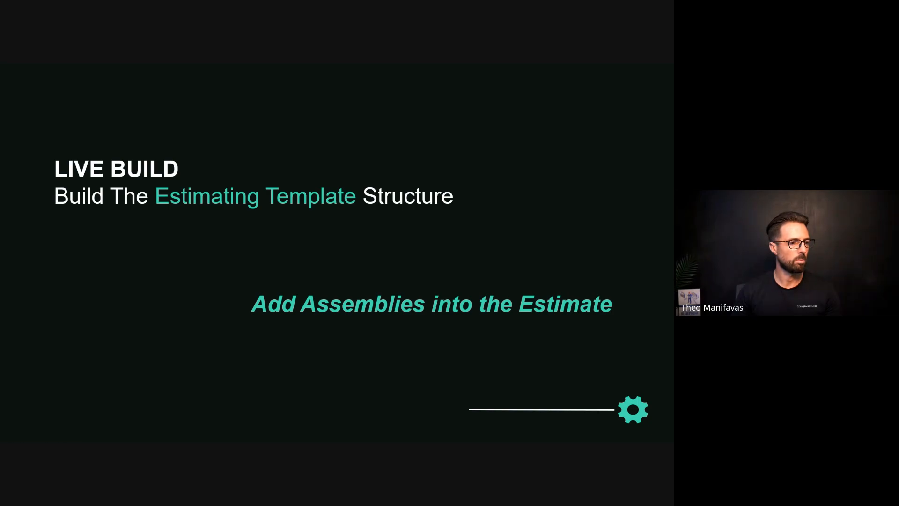
# - Switch to the Workshop Example Estimate's costings and browse the frame and plasterboard categories
pyautogui.hotkey('alt', 'Tab')
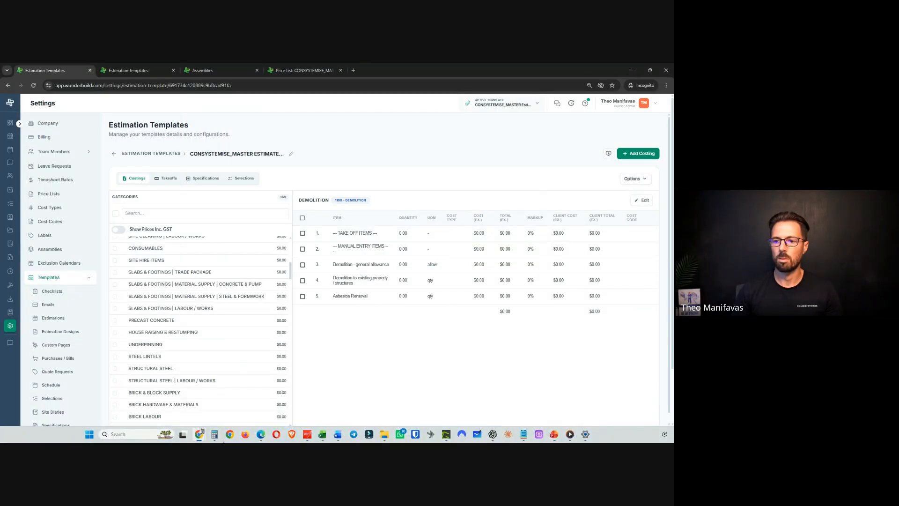
pyautogui.click(201, 436)
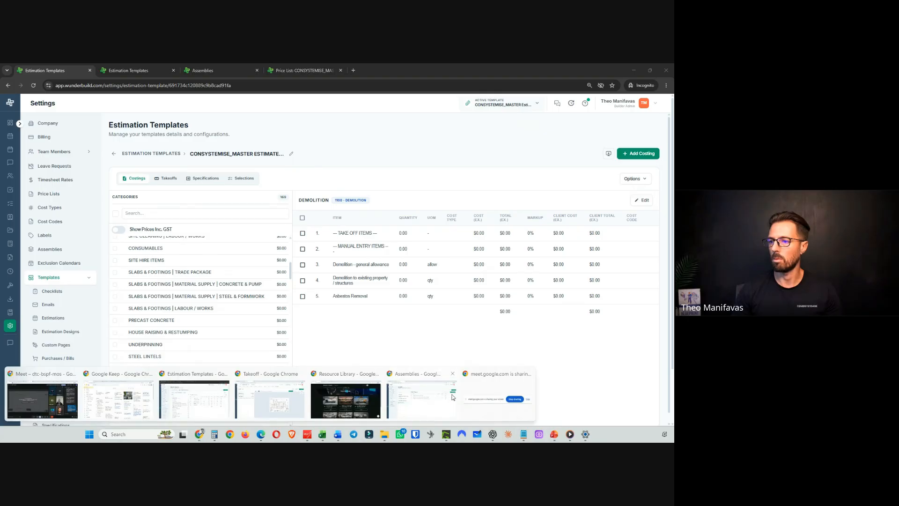
pyautogui.click(421, 398)
pyautogui.click(37, 70)
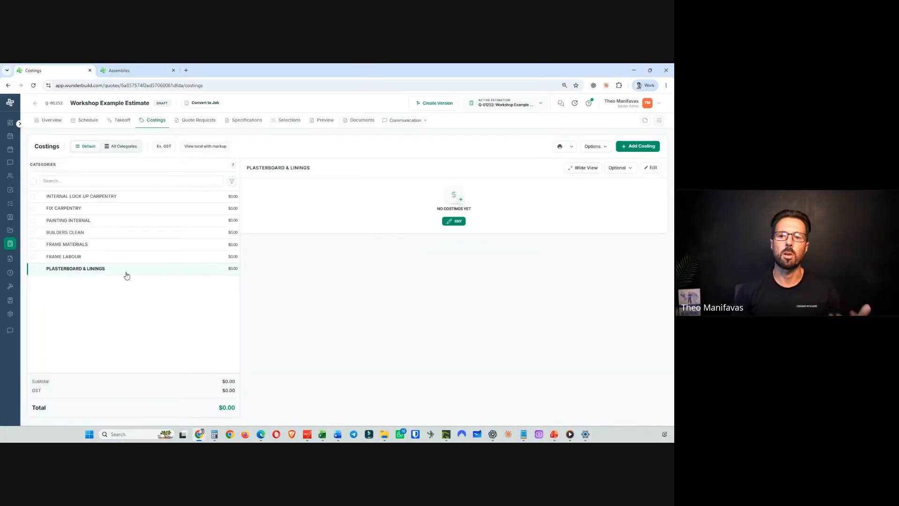
pyautogui.click(106, 247)
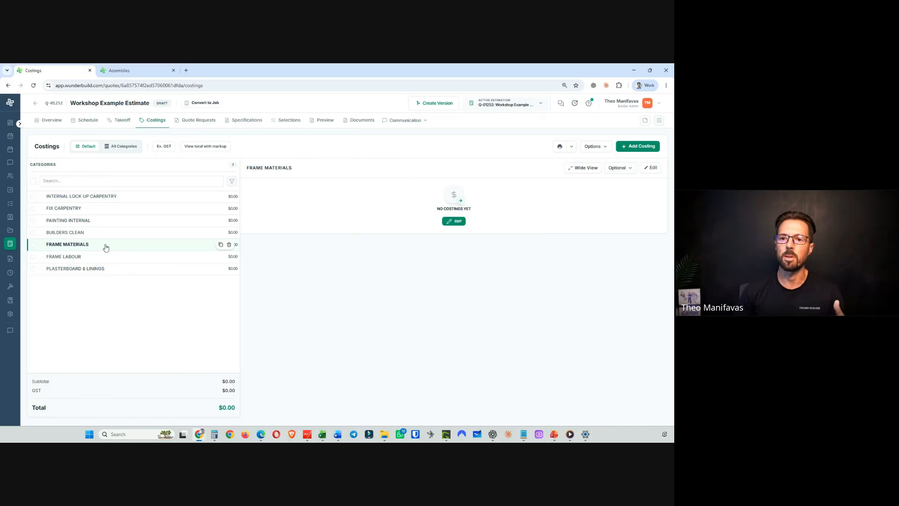
pyautogui.click(95, 258)
pyautogui.click(101, 271)
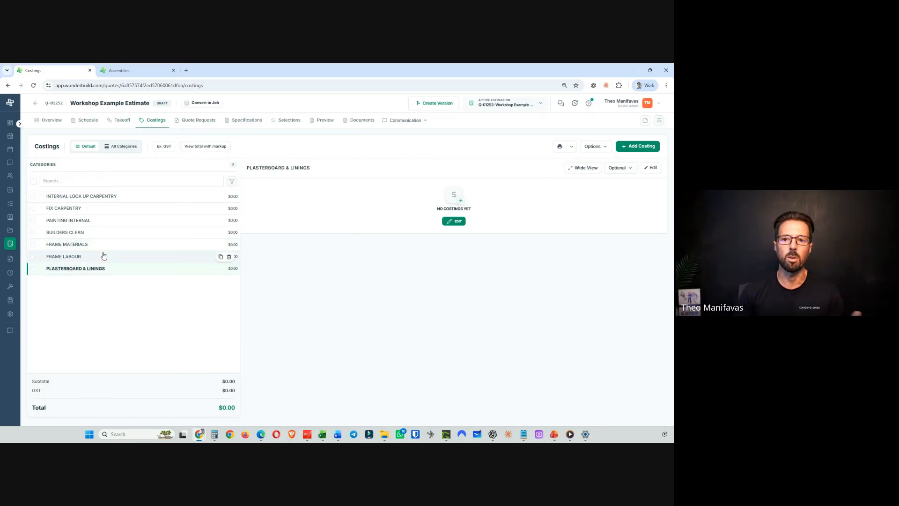
pyautogui.click(105, 249)
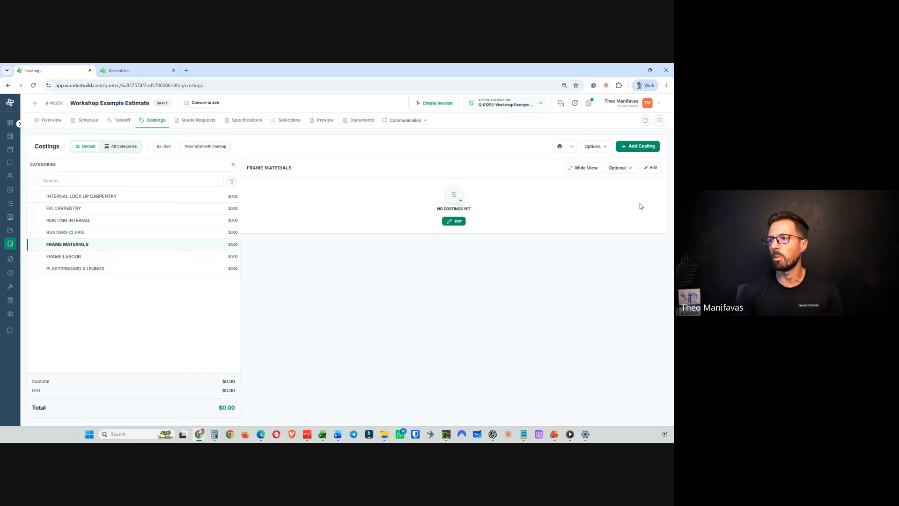
# - Add the assembly "FRAME MATERIALS | Timber - External Framed Wall | 2.7m high - 450 stud centres_v3" as a costing item in FRAME MATERIALS, then expand it to check its items
pyautogui.click(456, 223)
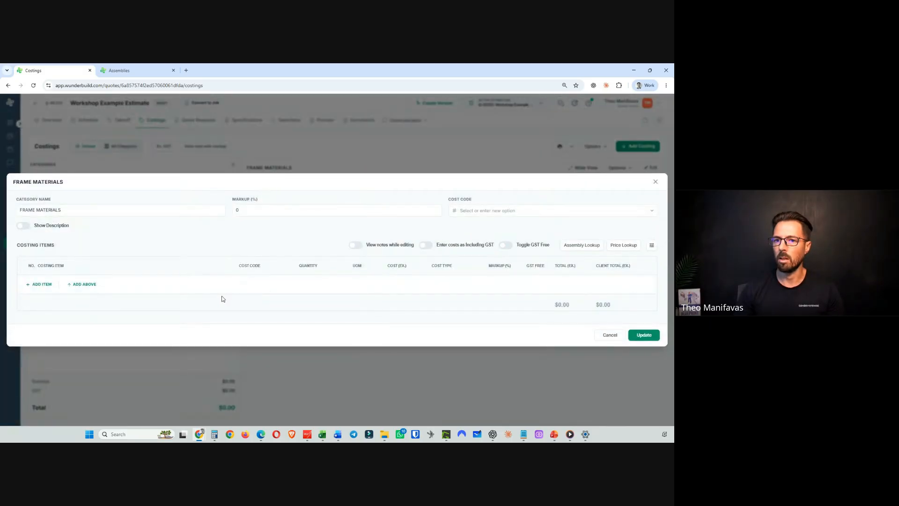
pyautogui.click(40, 284)
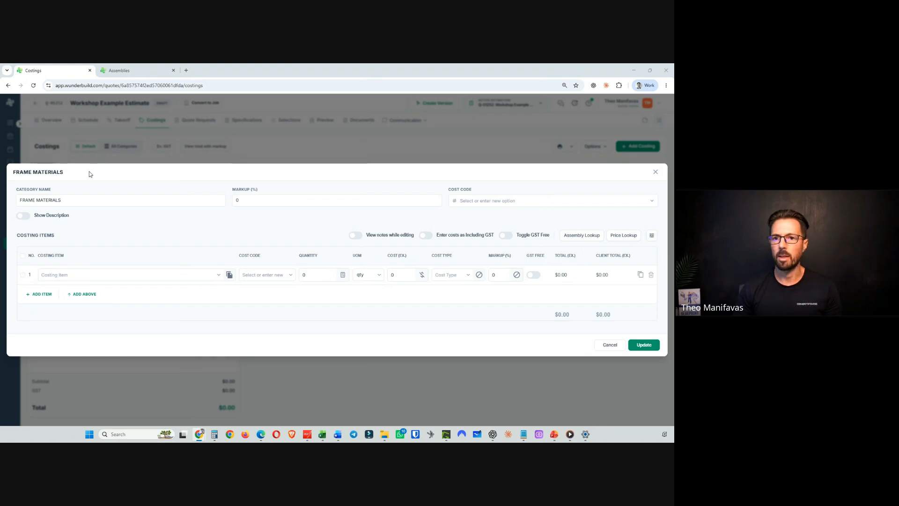
pyautogui.click(59, 275)
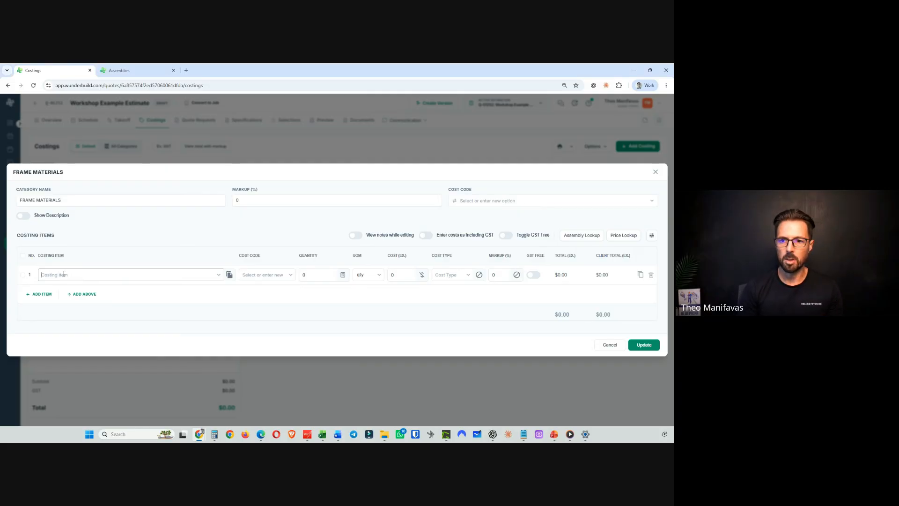
pyautogui.write('FRAME MATERIALS | Timber - External Framed Wall | 2.7m high - 450 stud centres_v3')
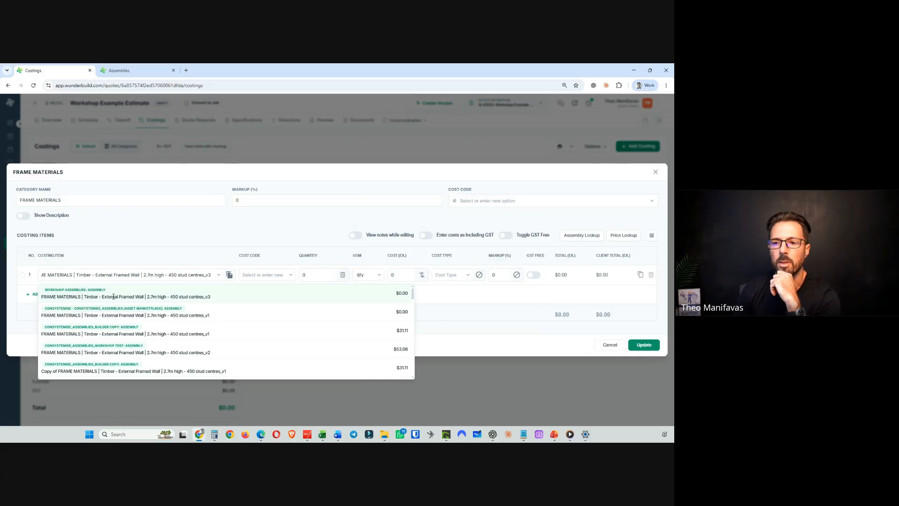
pyautogui.click(112, 297)
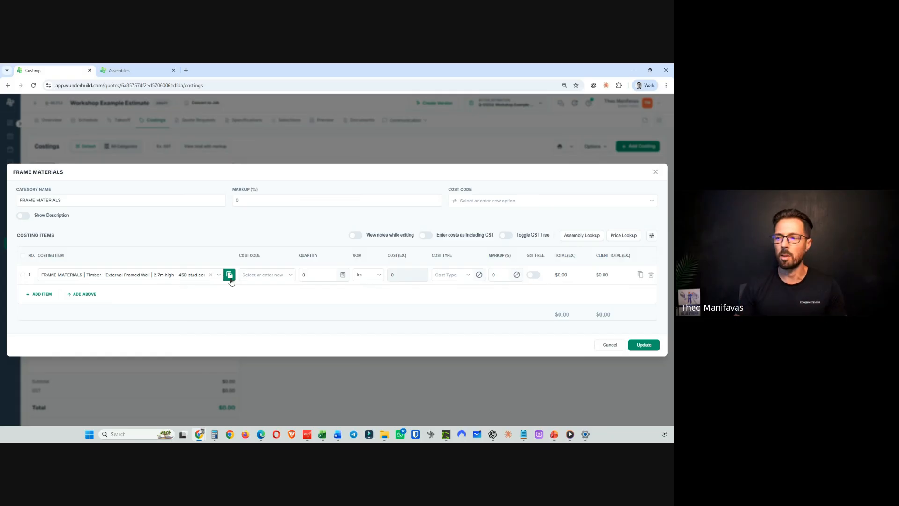
pyautogui.click(653, 346)
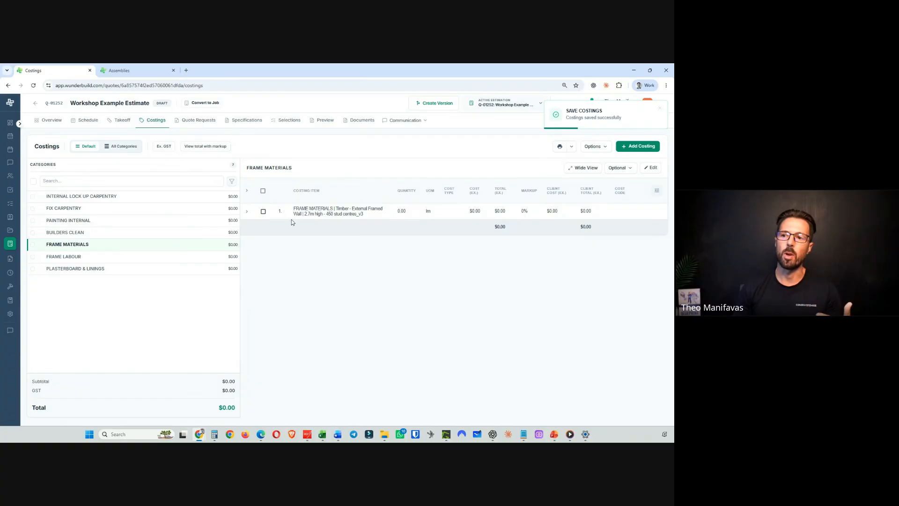
pyautogui.click(248, 213)
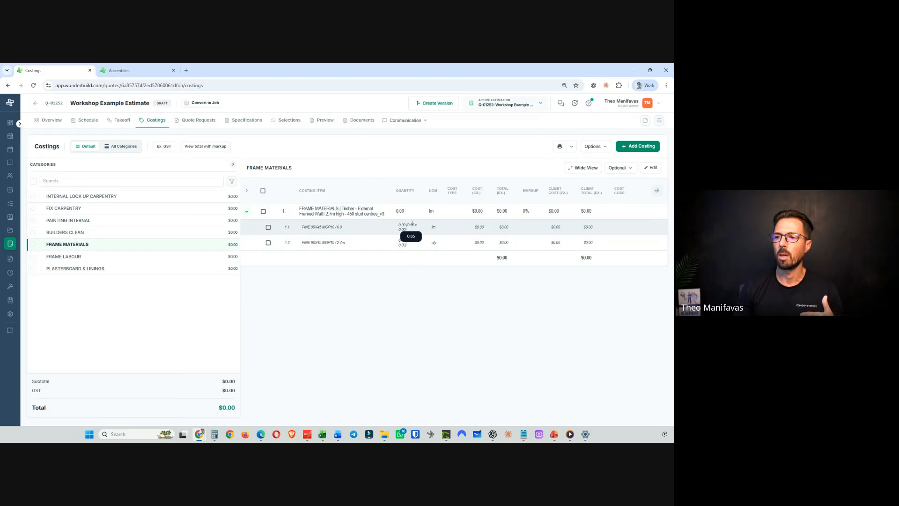
pyautogui.click(246, 212)
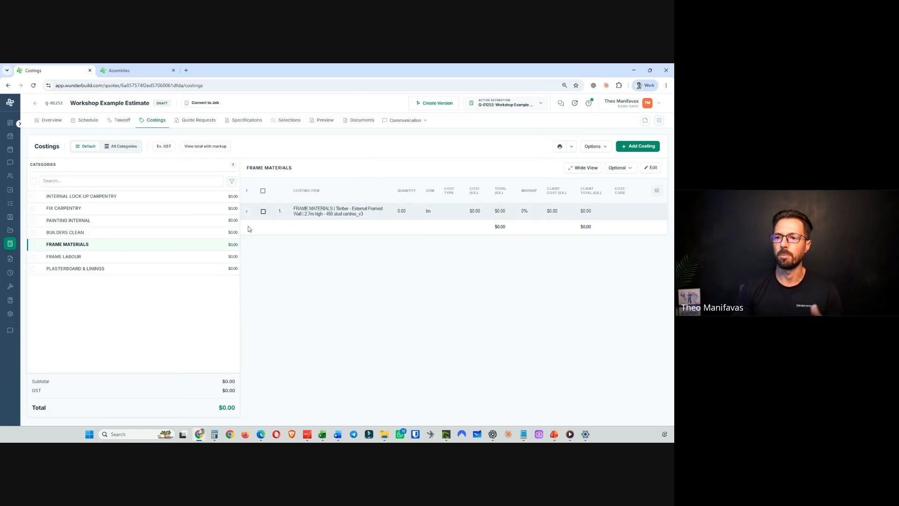
# - Add the assembly "FRAME LABOUR | Stick Built Walls | 2.7m high walls_v3" as a costing item in the FRAME LABOUR category
pyautogui.click(100, 257)
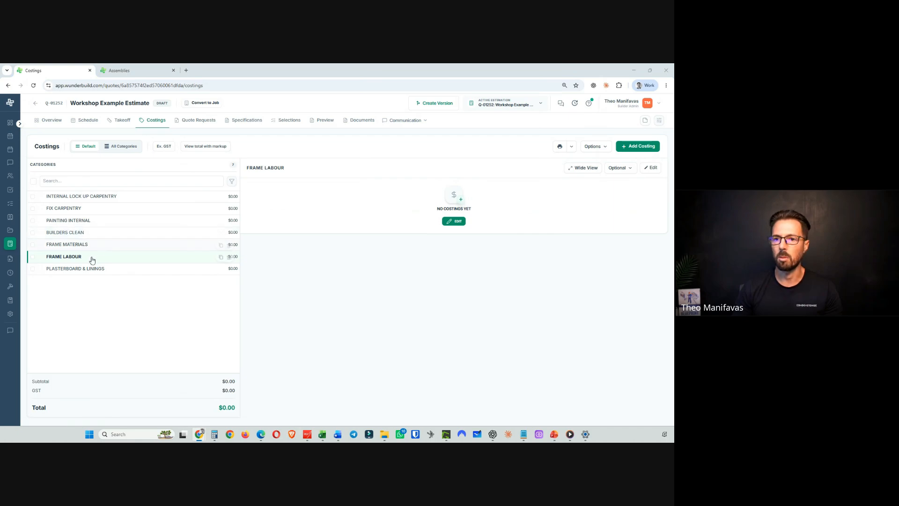
pyautogui.click(458, 221)
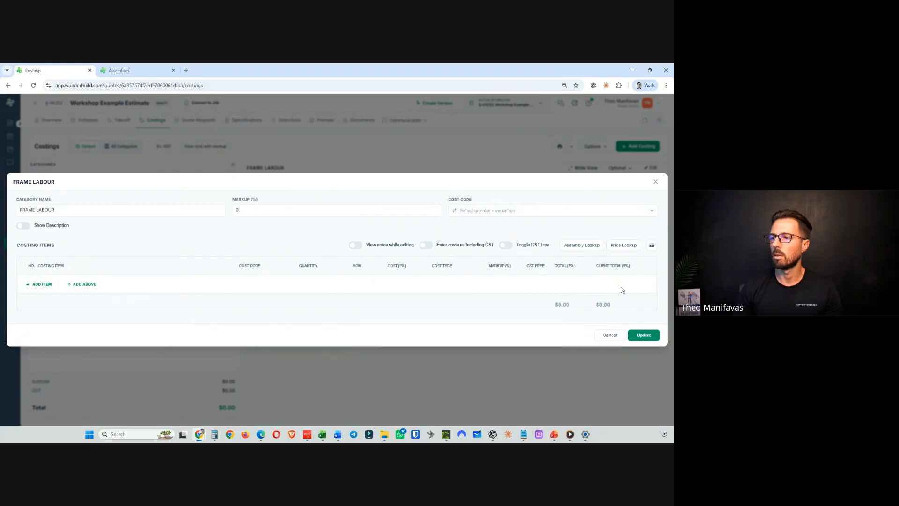
pyautogui.click(39, 284)
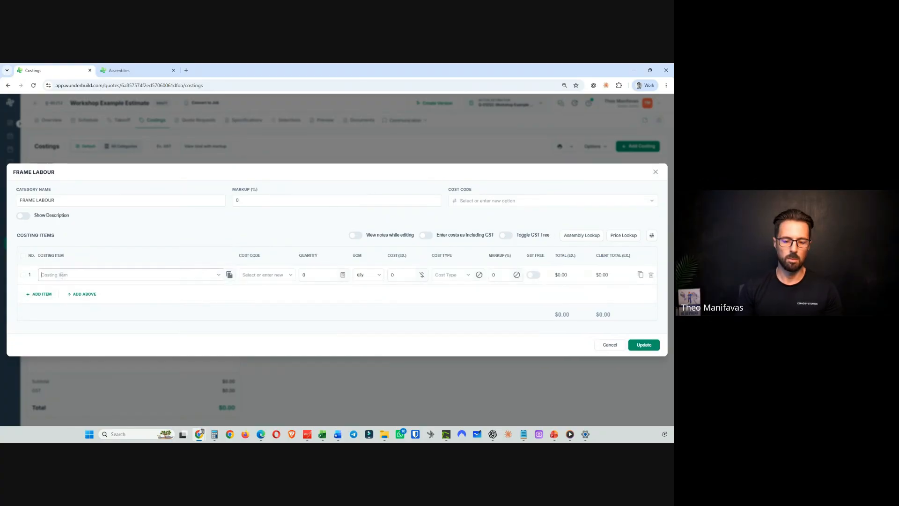
pyautogui.write('FRAME LABOUR | Stick Built Walls | 2.7m high walls_v3')
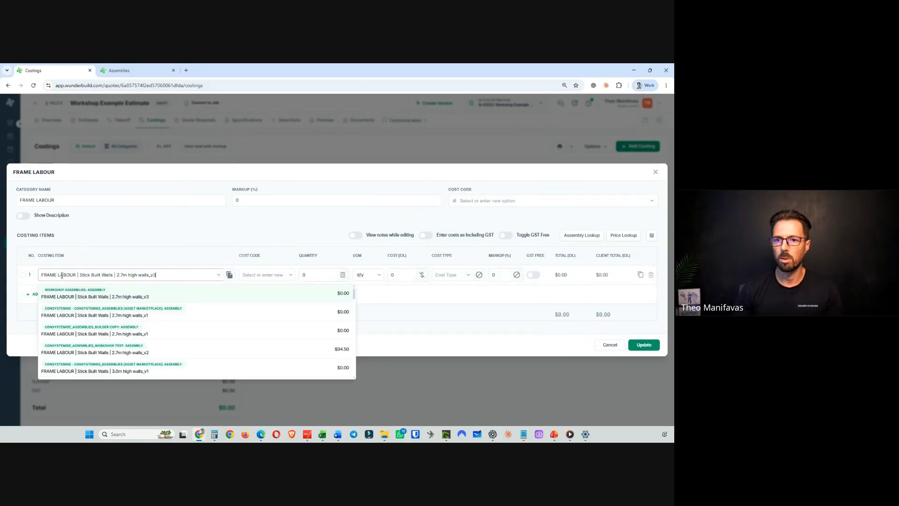
pyautogui.click(105, 296)
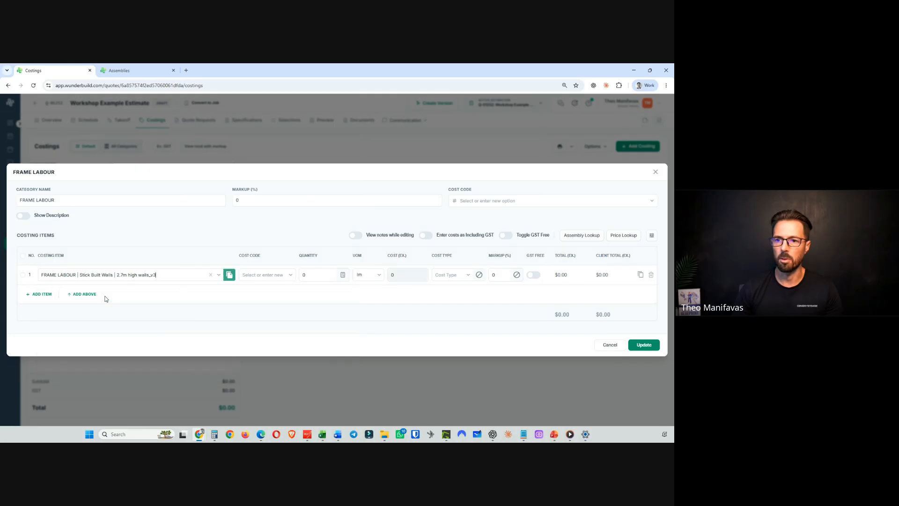
pyautogui.click(644, 345)
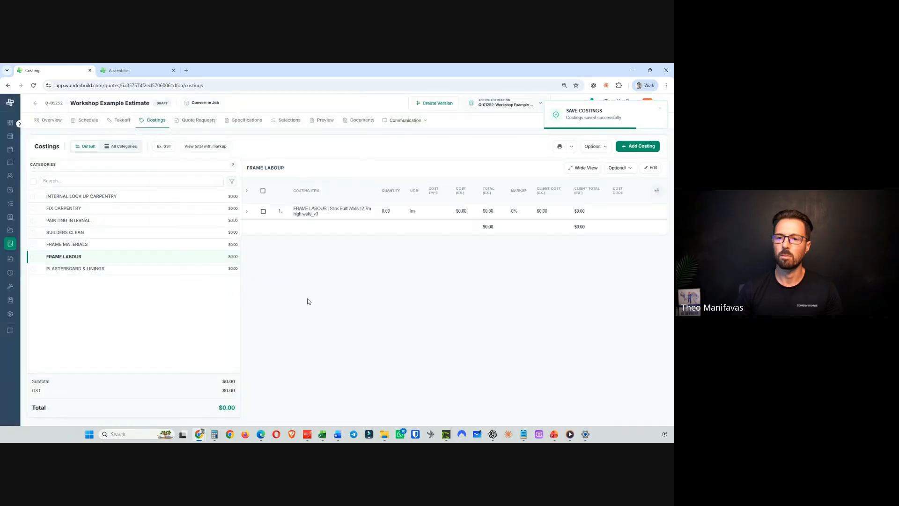
# - Add the assembly "PLASTERBOARD | External Walls - 2.7m high | 10mm Standard PB | Trade Package_v3" as a costing item in PLASTERBOARD & LININGS
pyautogui.click(77, 269)
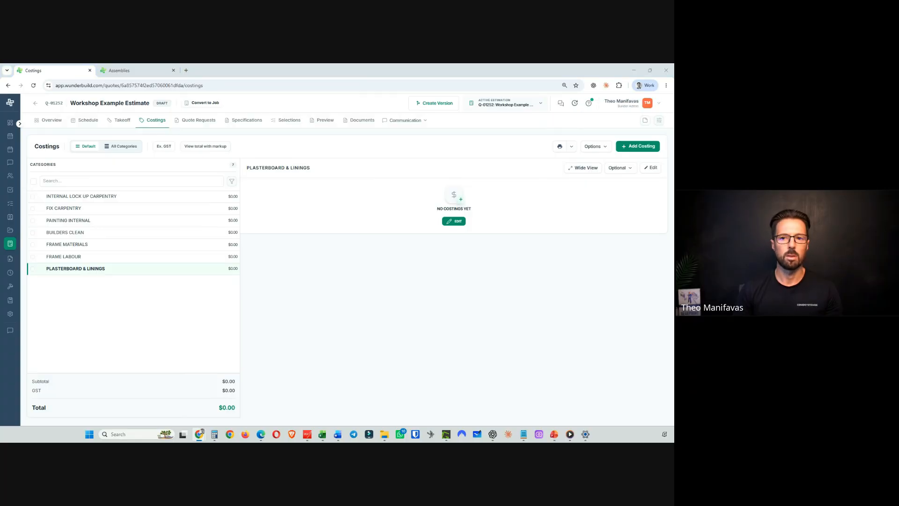
pyautogui.click(455, 221)
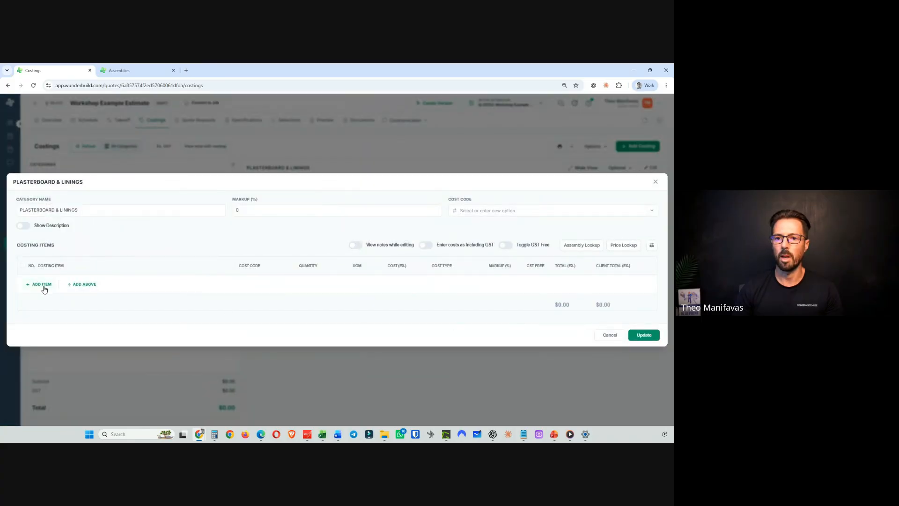
pyautogui.click(42, 284)
pyautogui.write('PLASTERBOARD | External Walls - 2.7m high | 10mm Standard PB | Trade Package_v3')
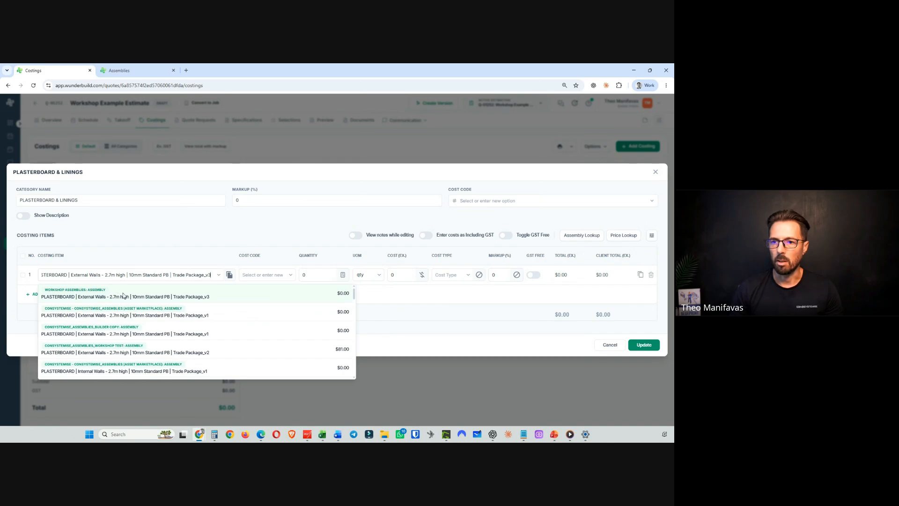
pyautogui.click(106, 296)
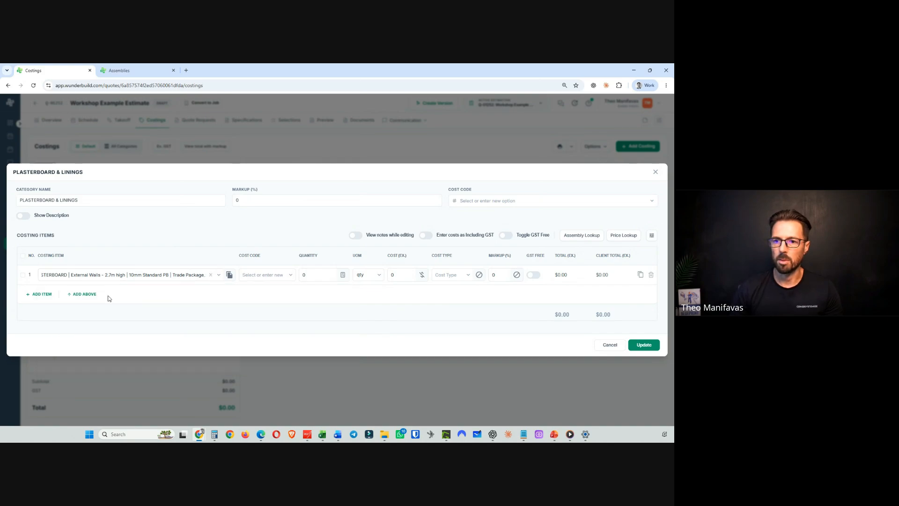
pyautogui.click(645, 347)
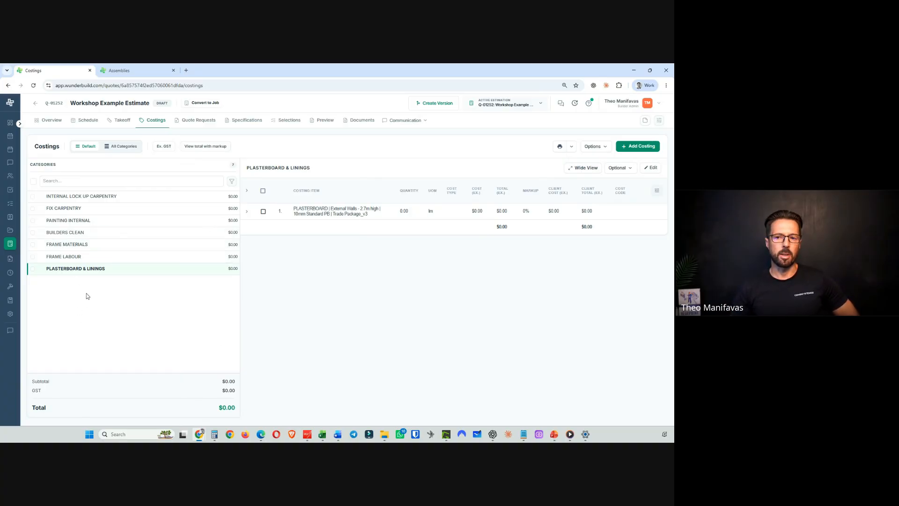
# - Browse the estimate's costing categories, expanding the frame and plasterboard assemblies to review their items
pyautogui.click(93, 246)
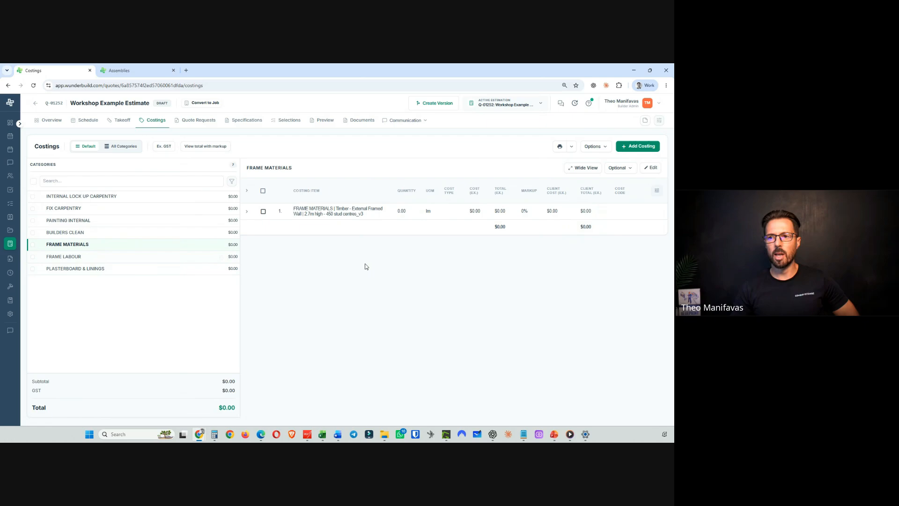
pyautogui.click(247, 212)
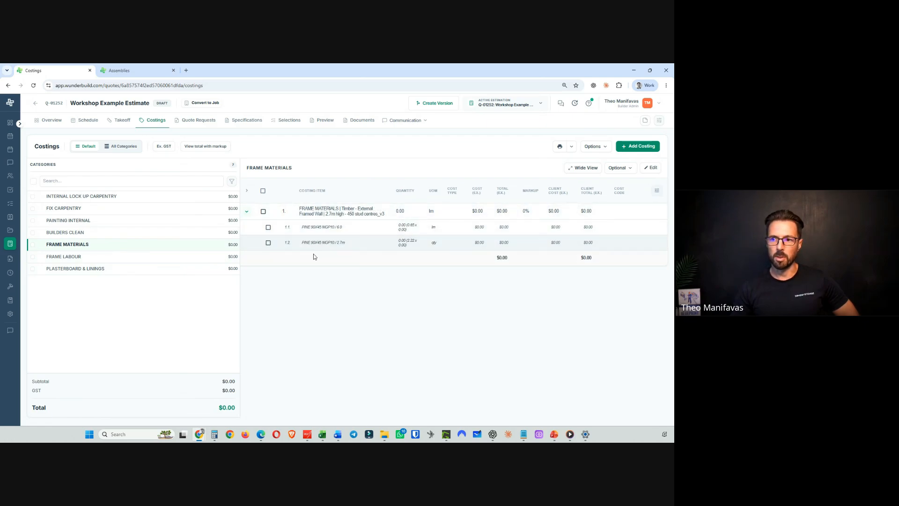
pyautogui.click(220, 257)
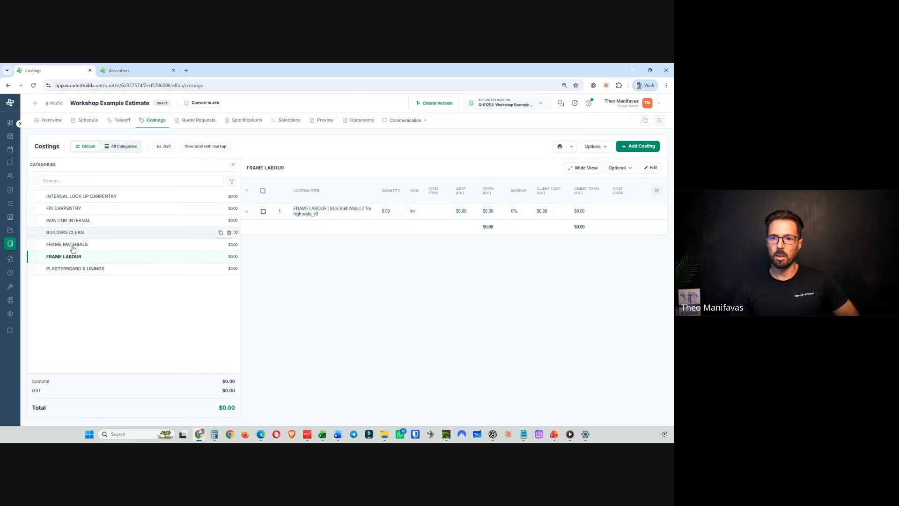
pyautogui.click(106, 273)
pyautogui.click(247, 211)
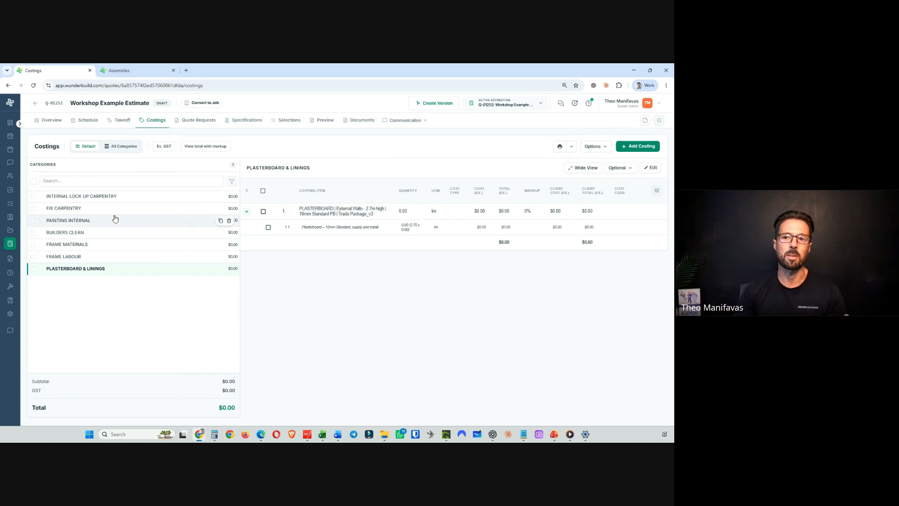
pyautogui.click(110, 196)
pyautogui.click(83, 209)
pyautogui.click(83, 221)
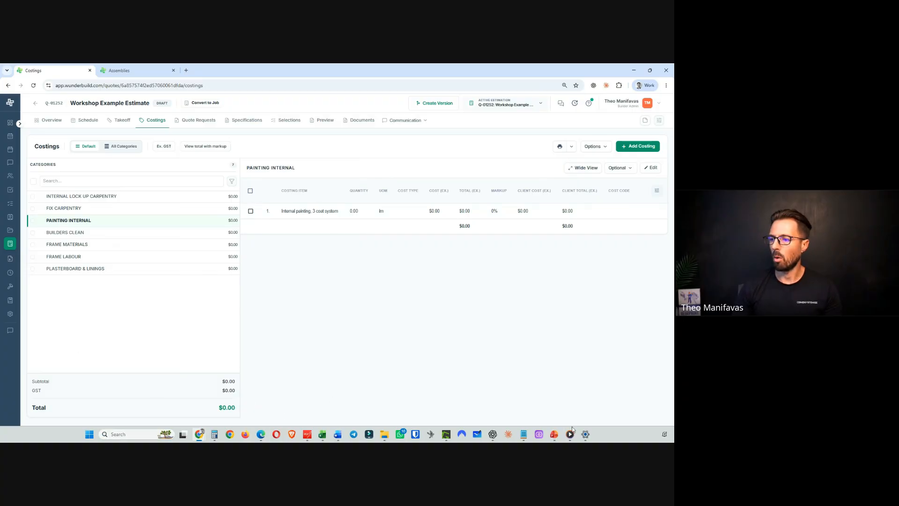
pyautogui.moveTo(556, 435)
pyautogui.moveTo(534, 392)
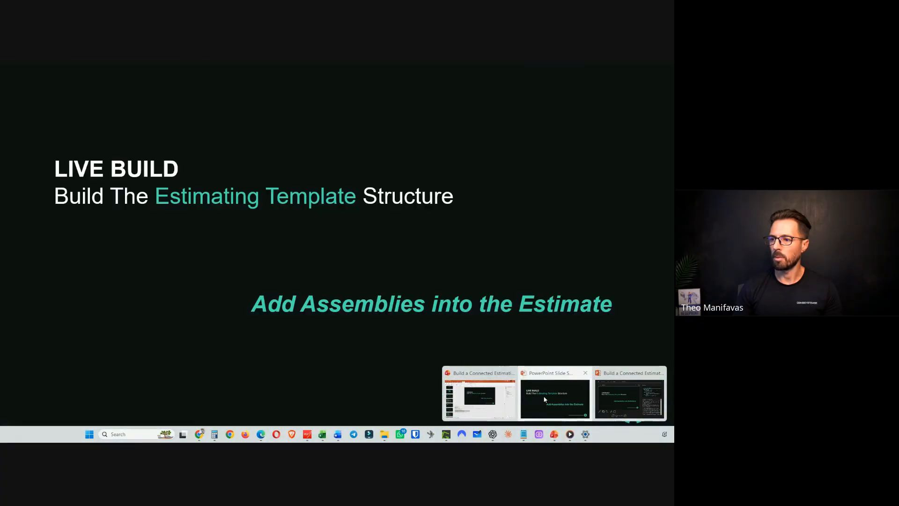
pyautogui.click(544, 399)
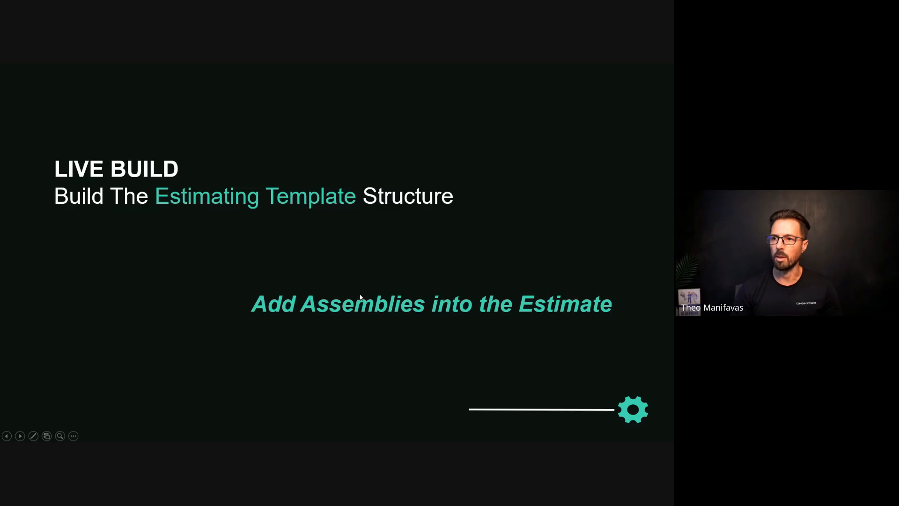
pyautogui.click(360, 295)
pyautogui.click(360, 294)
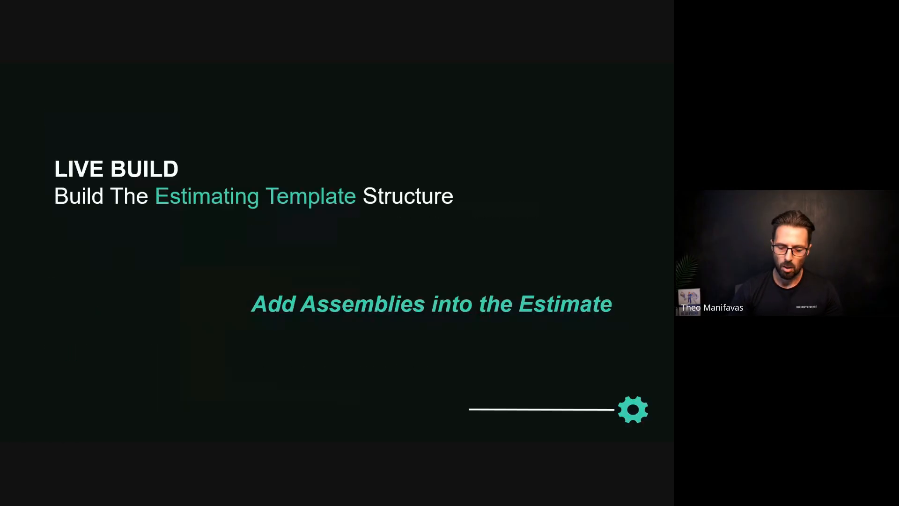
pyautogui.press('Left')
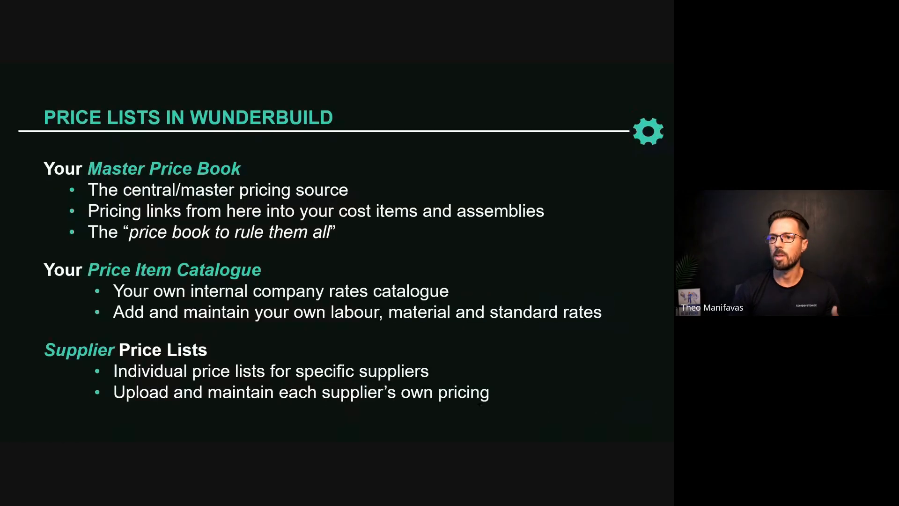
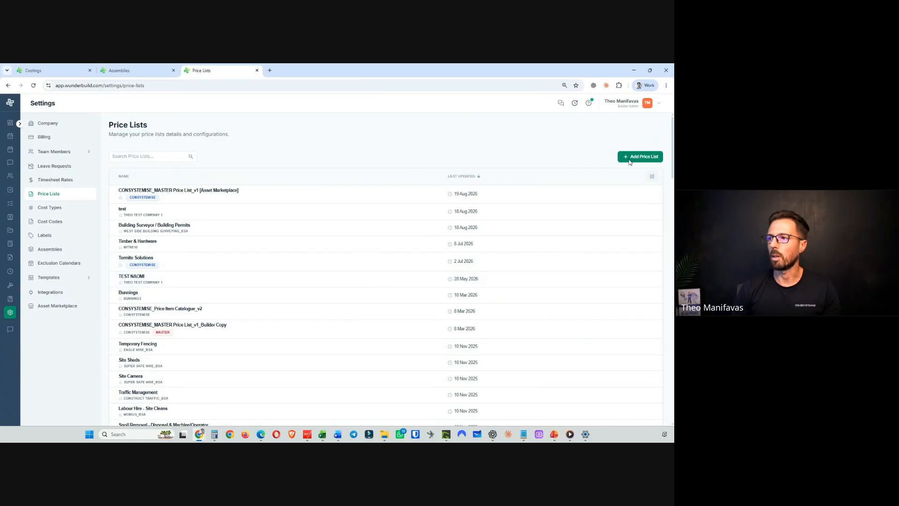
# - Start a new price list and paste the name "ABC BUILDING_MASTER Price List_v2"
pyautogui.click(640, 156)
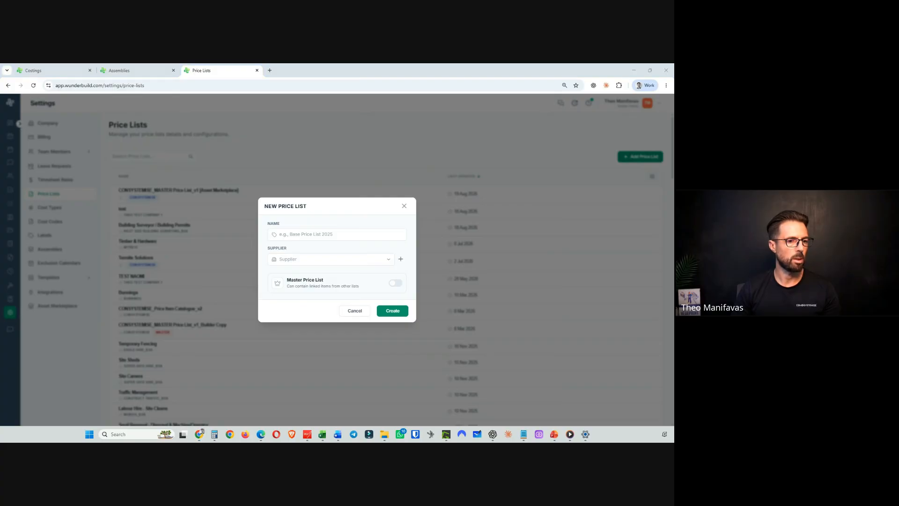
pyautogui.hotkey('alt', 'Tab')
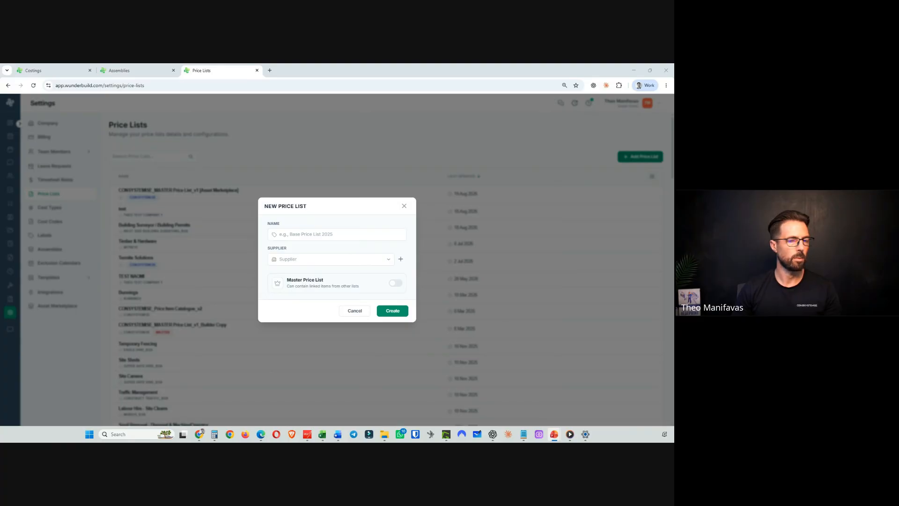
pyautogui.click(303, 234)
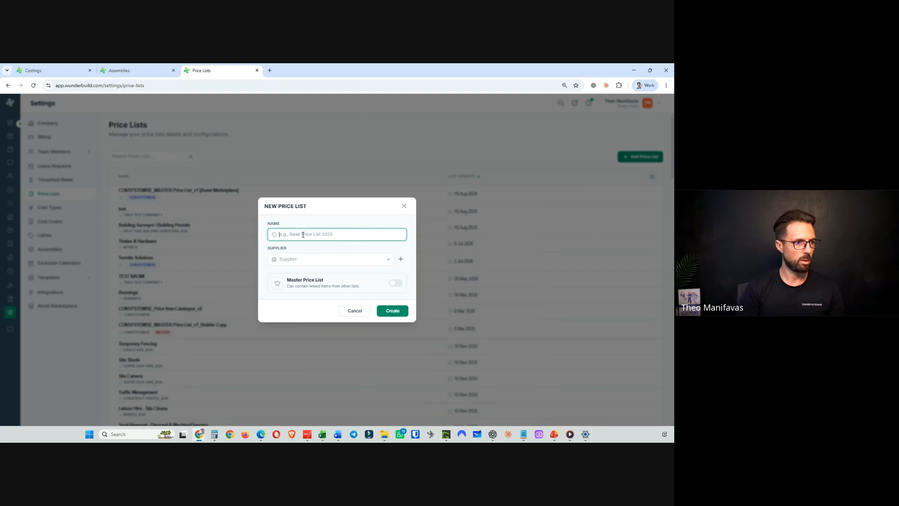
pyautogui.write('ABC BUILDING_MASTER Price List_v2')
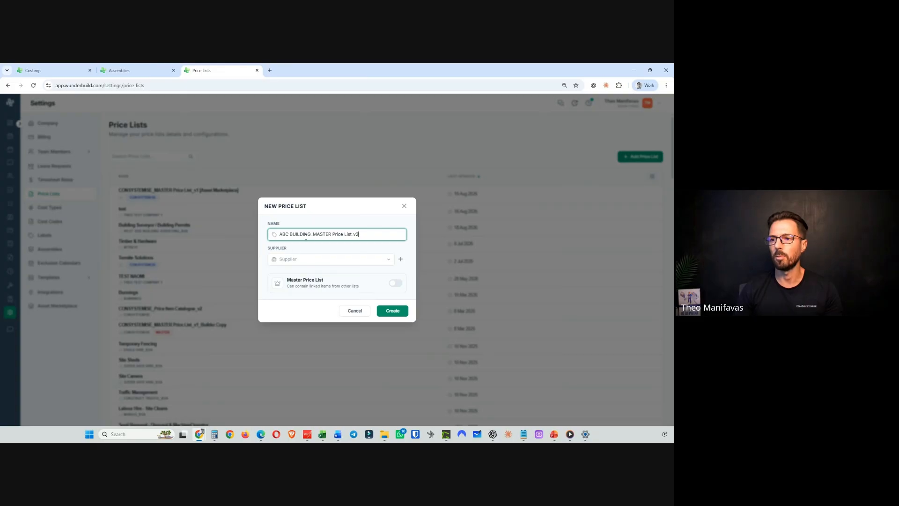
pyautogui.moveTo(312, 234); pyautogui.dragTo(269, 234)
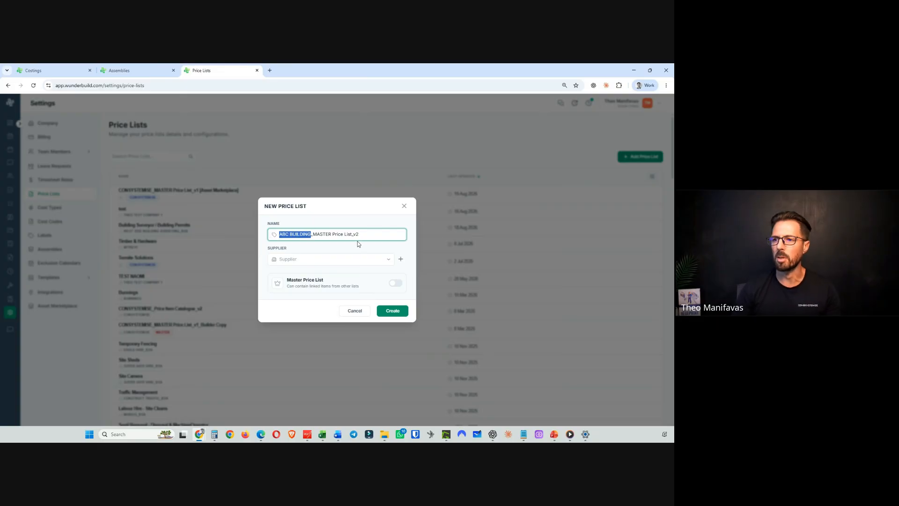
# - Create a new supplier with business name "ABC BUILDING", assign it, and create the price list
pyautogui.click(388, 259)
pyautogui.write('ABC')
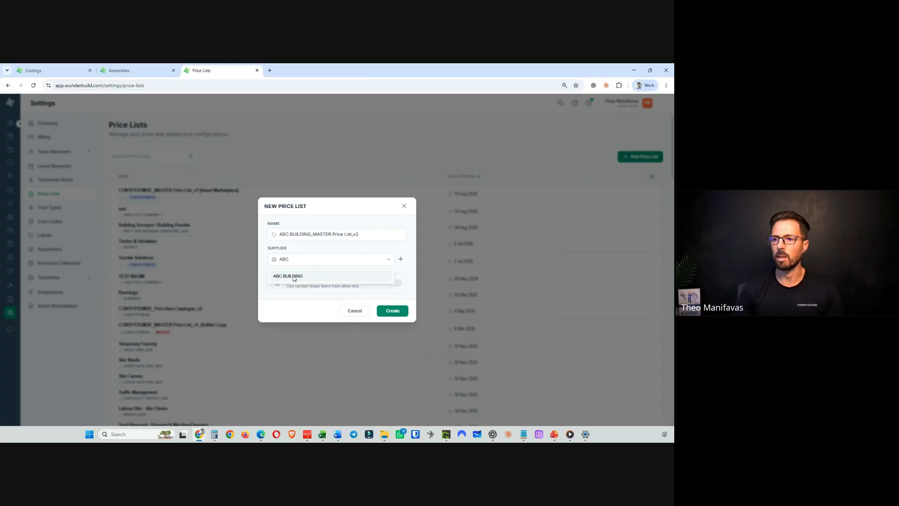
pyautogui.click(292, 276)
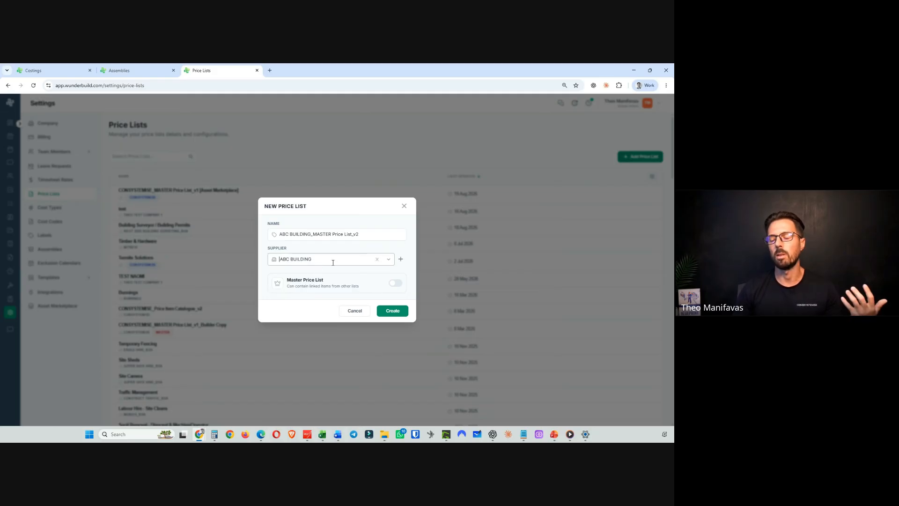
pyautogui.click(401, 259)
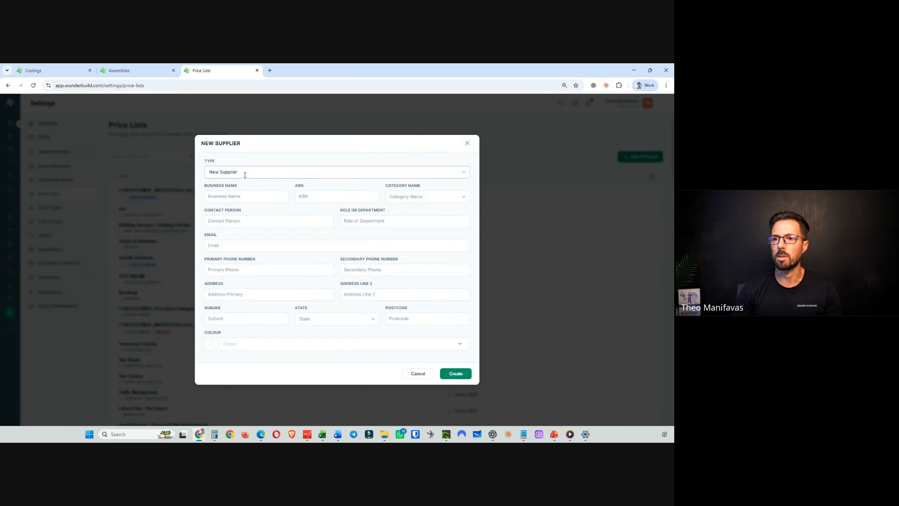
pyautogui.click(231, 195)
pyautogui.write('ABC')
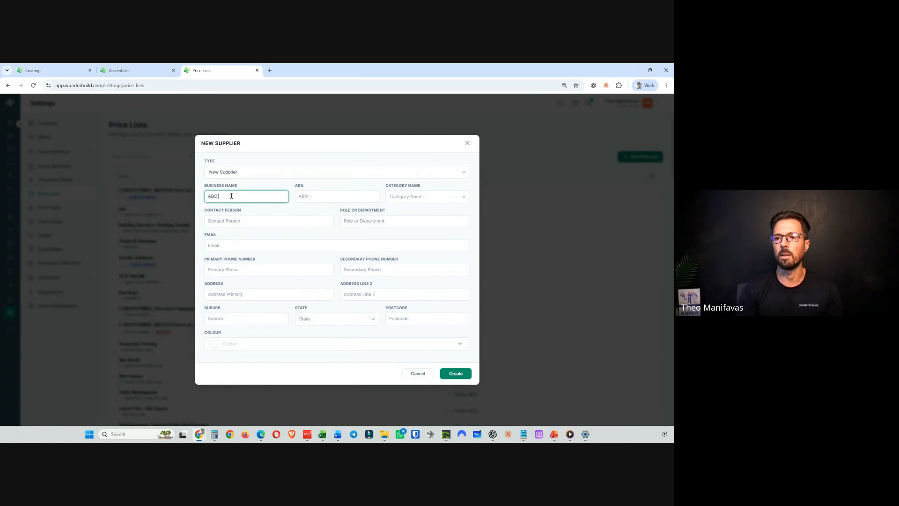
pyautogui.write(' BUILDING')
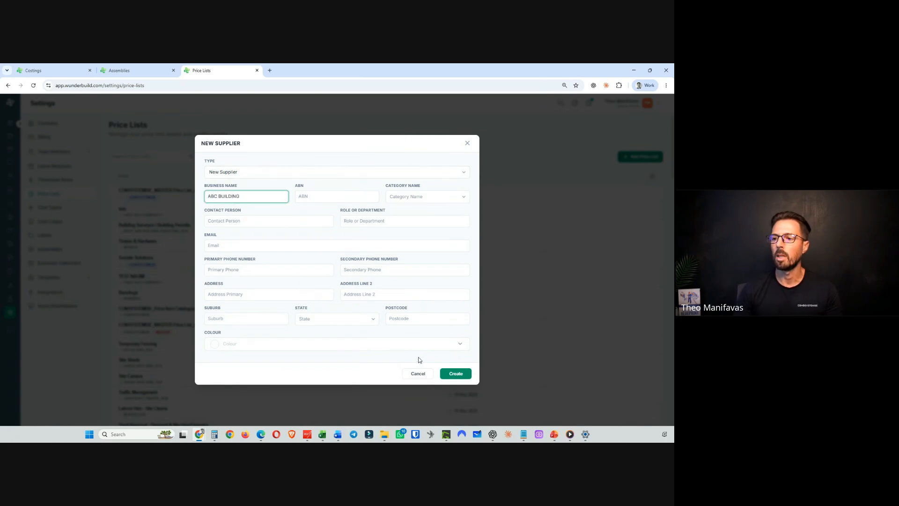
pyautogui.click(451, 373)
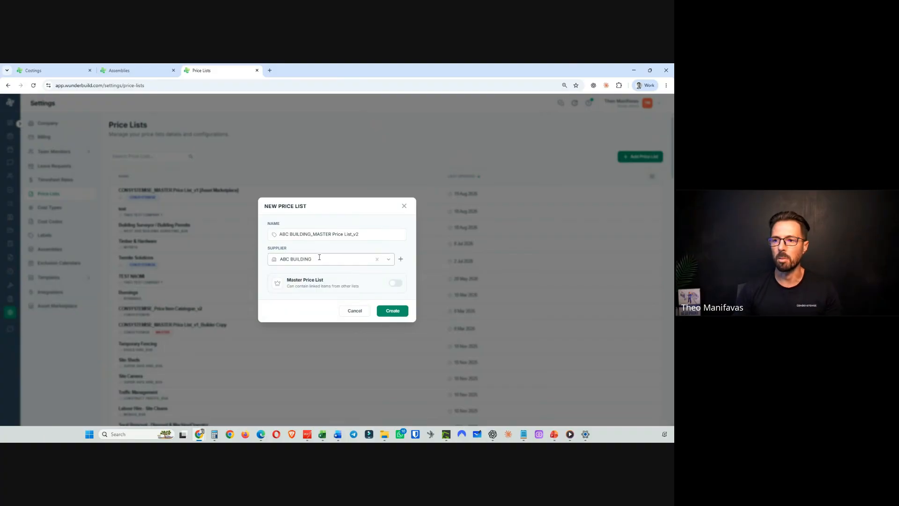
pyautogui.click(395, 313)
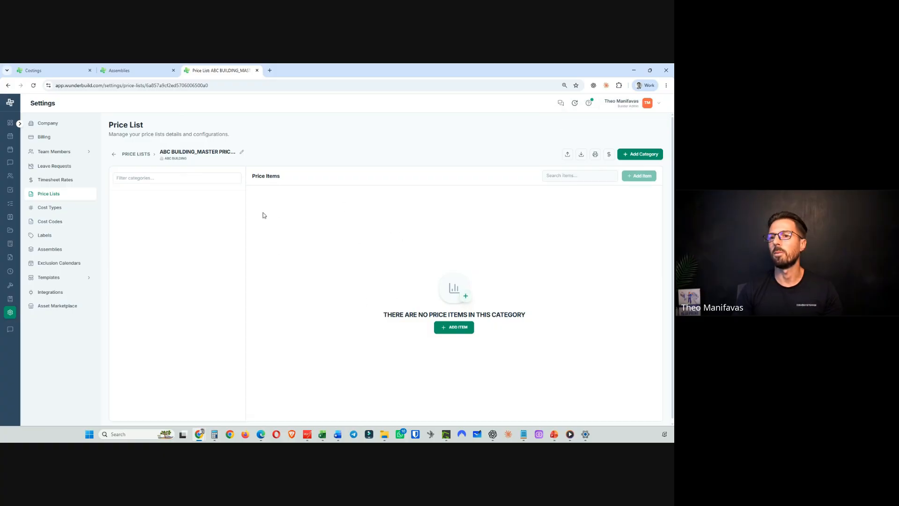
pyautogui.click(114, 154)
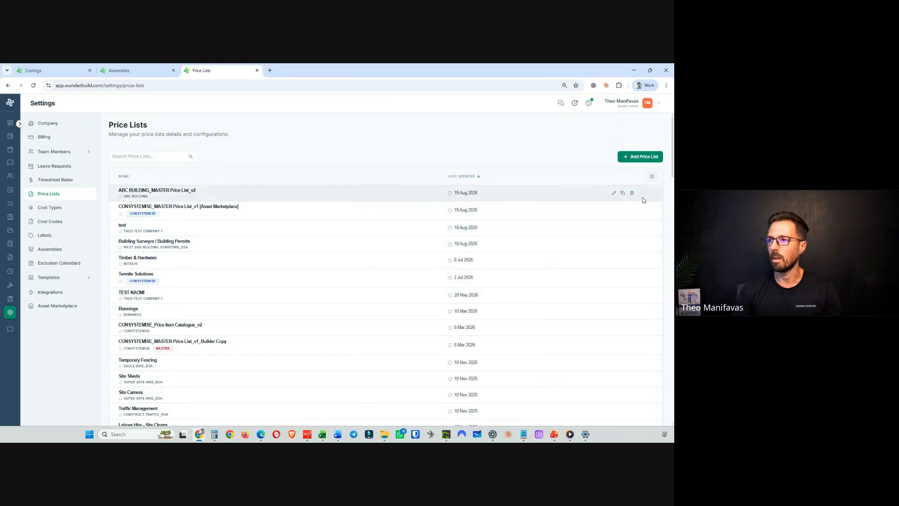
# - Edit "ABC BUILDING_MASTER Price List_v2" to turn on Master Price List and update it
pyautogui.click(615, 193)
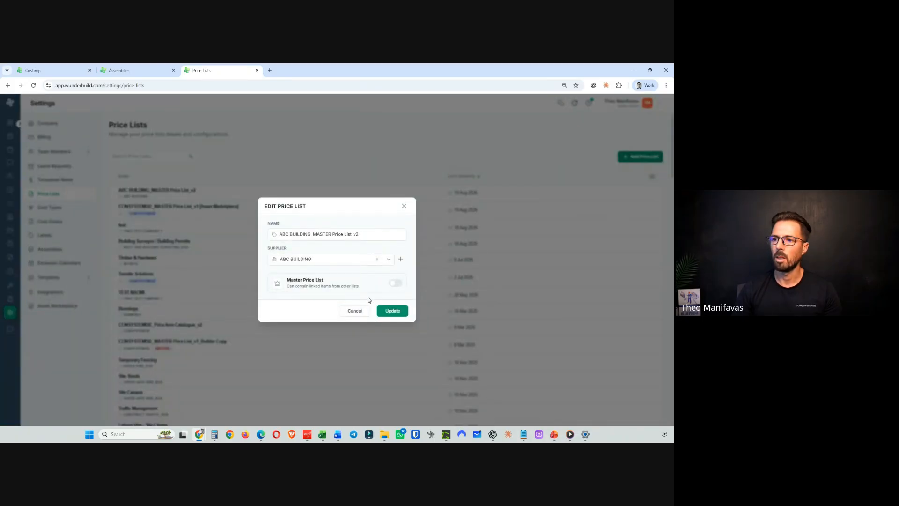
pyautogui.click(395, 283)
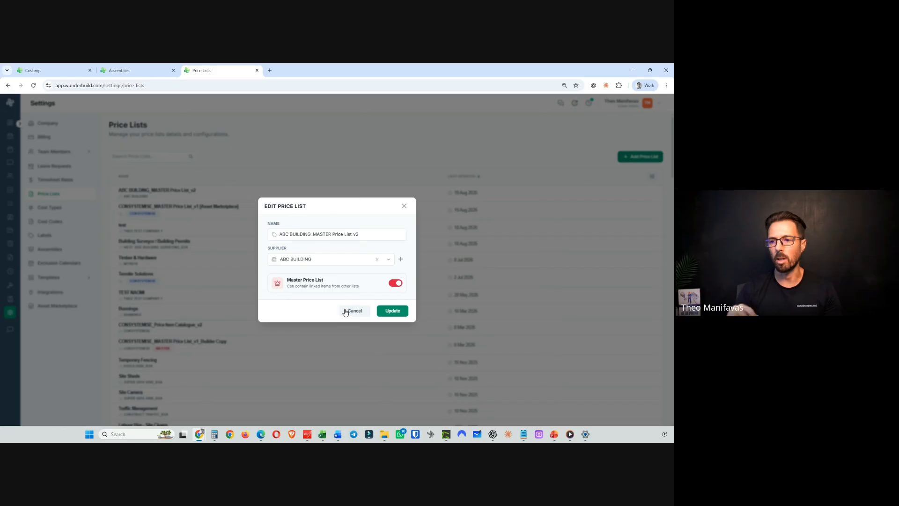
pyautogui.click(389, 311)
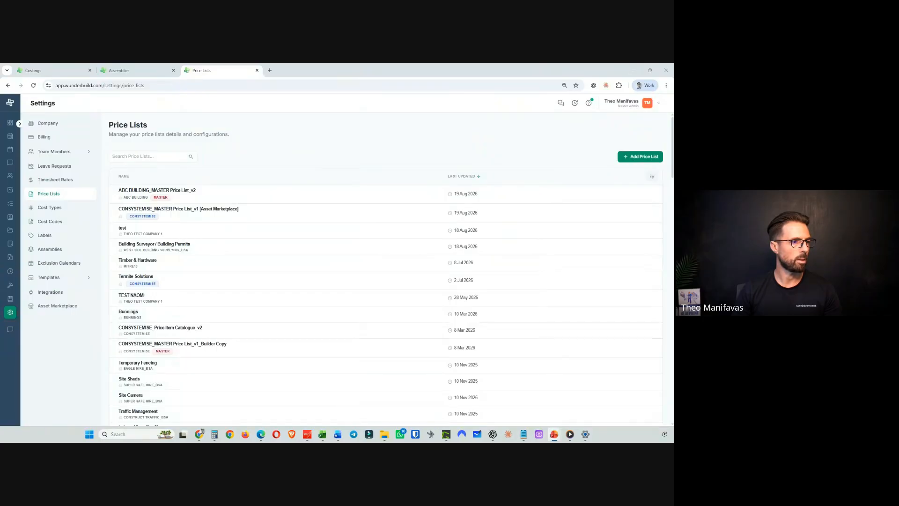
# - Start another new price list and paste the name "ABC BUILDING_Price Item Catalogue_v2"
pyautogui.click(643, 157)
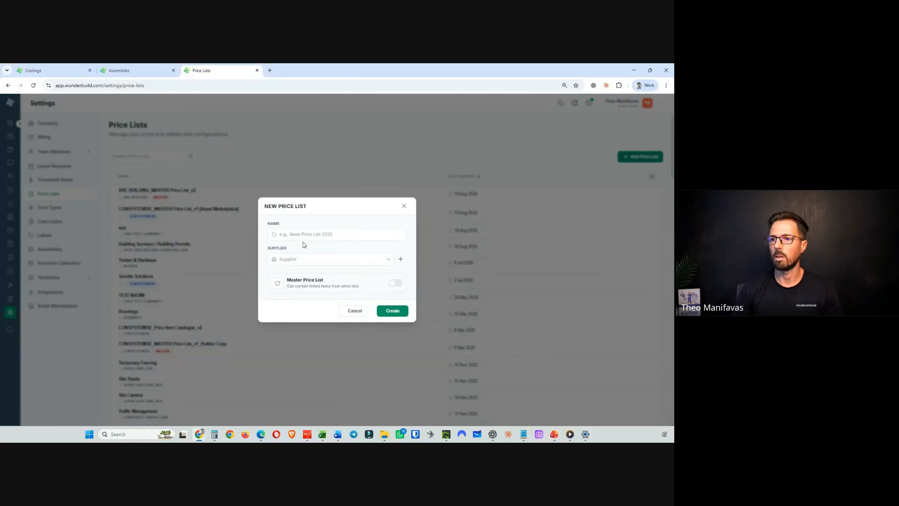
pyautogui.click(304, 233)
pyautogui.write('a')
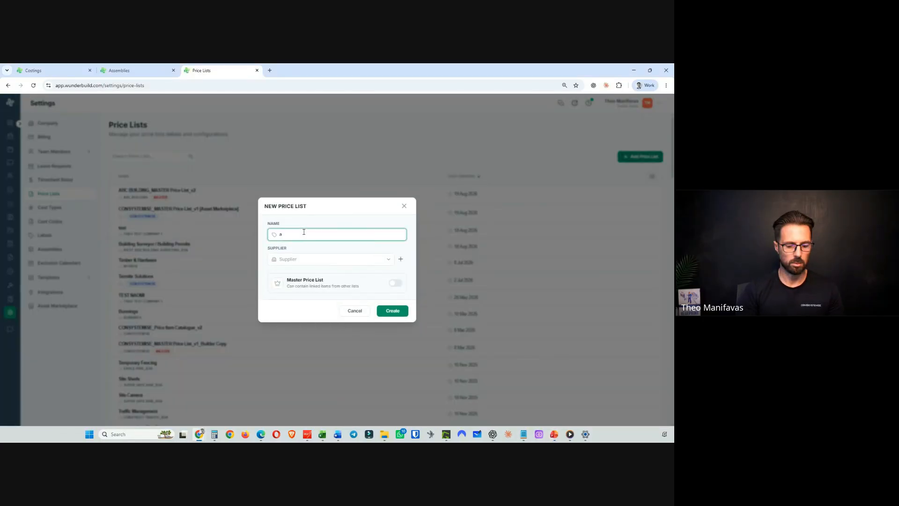
pyautogui.write('bc')
pyautogui.press('BackSpace')
pyautogui.press('BackSpace')
pyautogui.press('BackSpace')
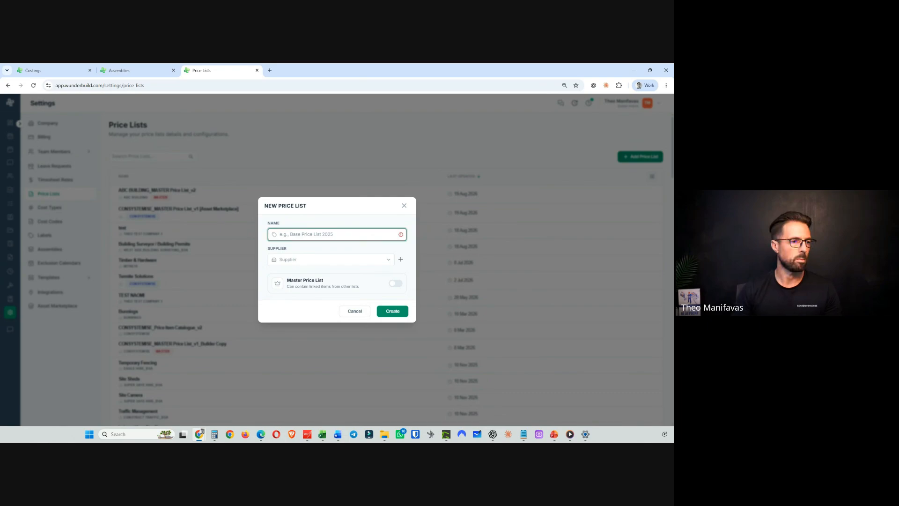
pyautogui.hotkey('alt', 'Tab')
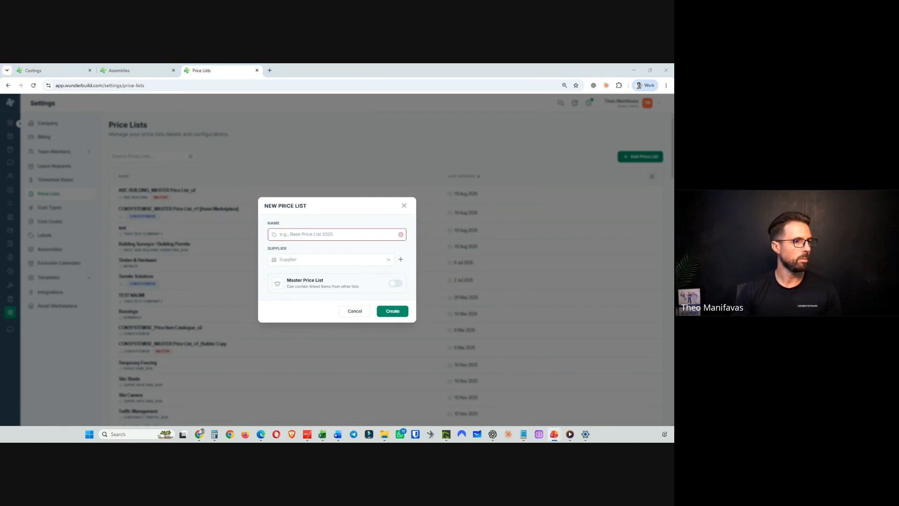
pyautogui.hotkey('alt', 'Tab')
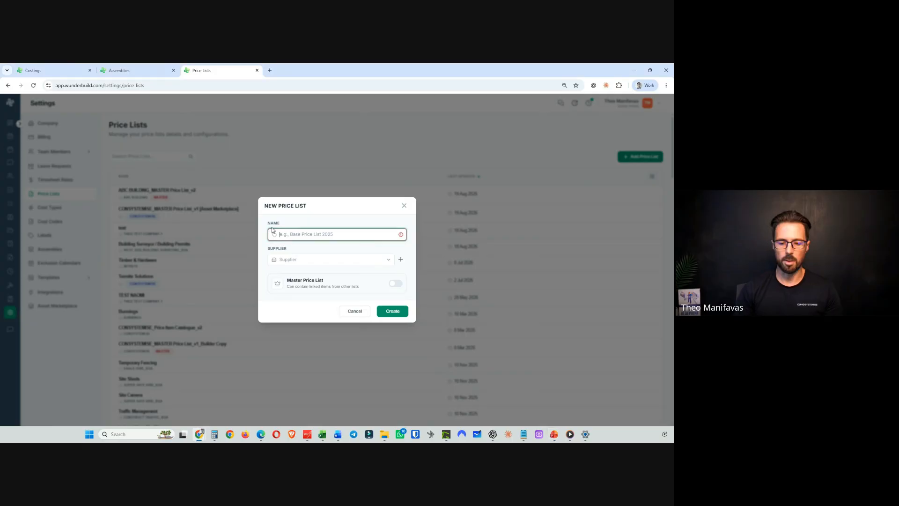
pyautogui.write('ABC BUILDING_Price Item Catalogue')
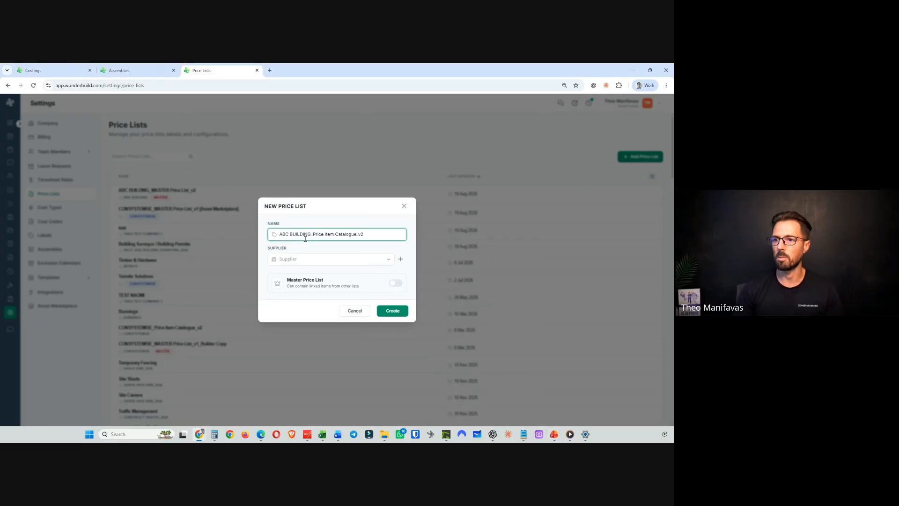
pyautogui.moveTo(310, 234); pyautogui.dragTo(355, 232)
pyautogui.click(362, 223)
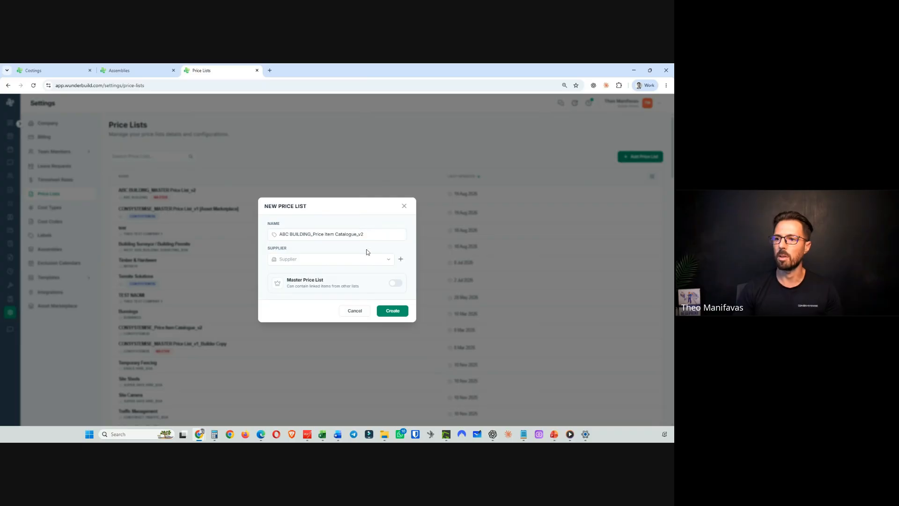
# - Set the catalogue's supplier to ABC BUILDING and create the price list
pyautogui.click(364, 258)
pyautogui.write('an')
pyautogui.write('c')
pyautogui.press('BackSpace')
pyautogui.press('BackSpace')
pyautogui.write('bc')
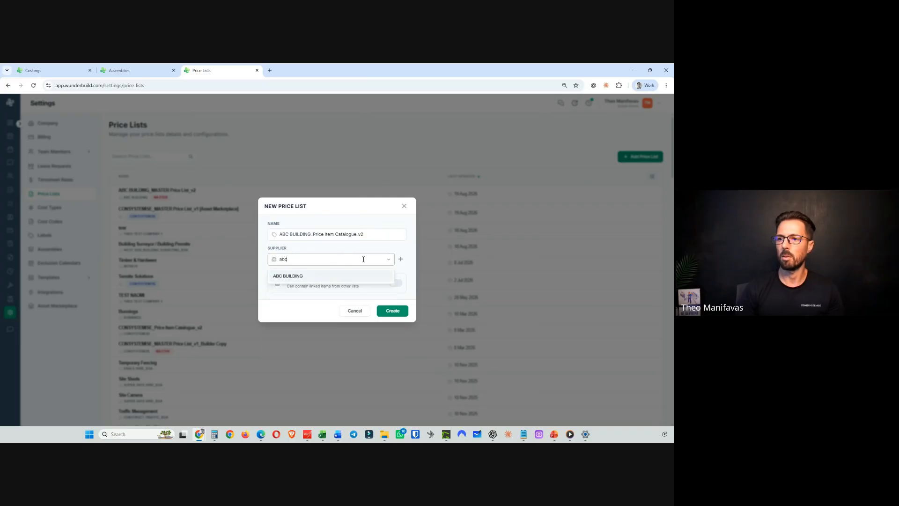
pyautogui.click(304, 277)
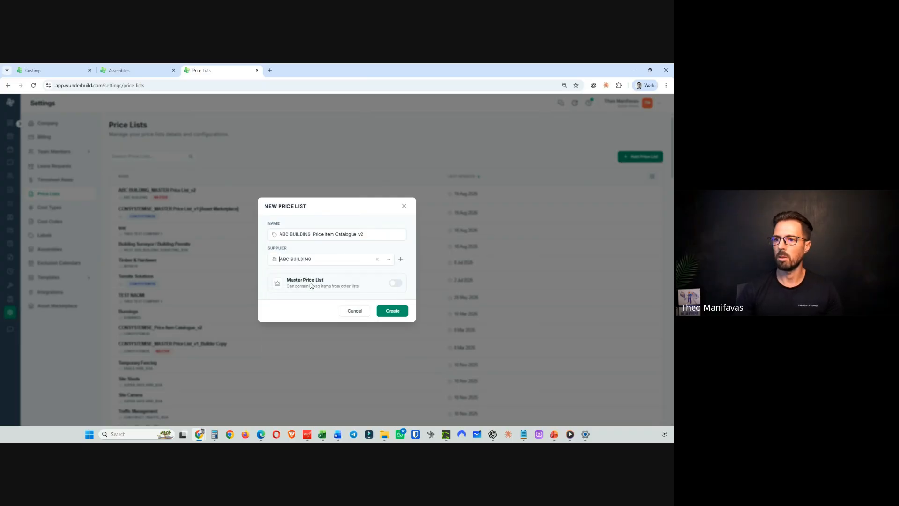
pyautogui.click(395, 316)
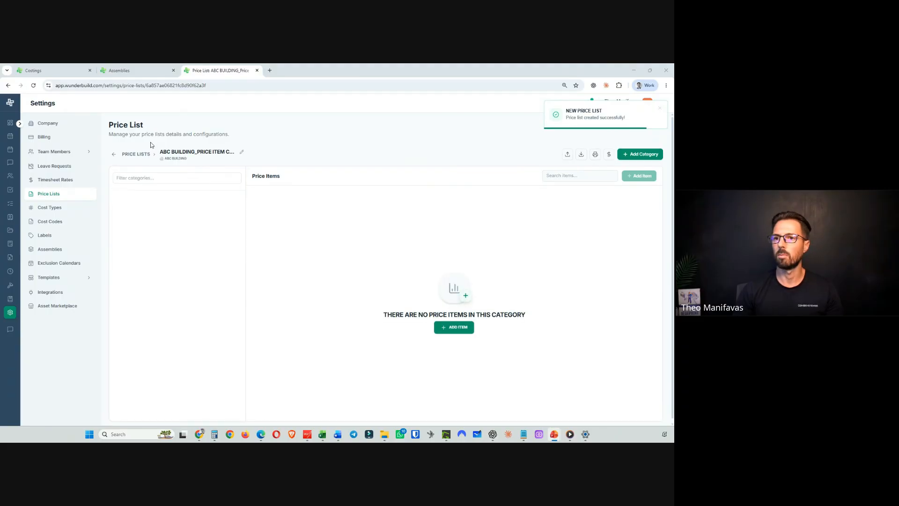
pyautogui.click(114, 154)
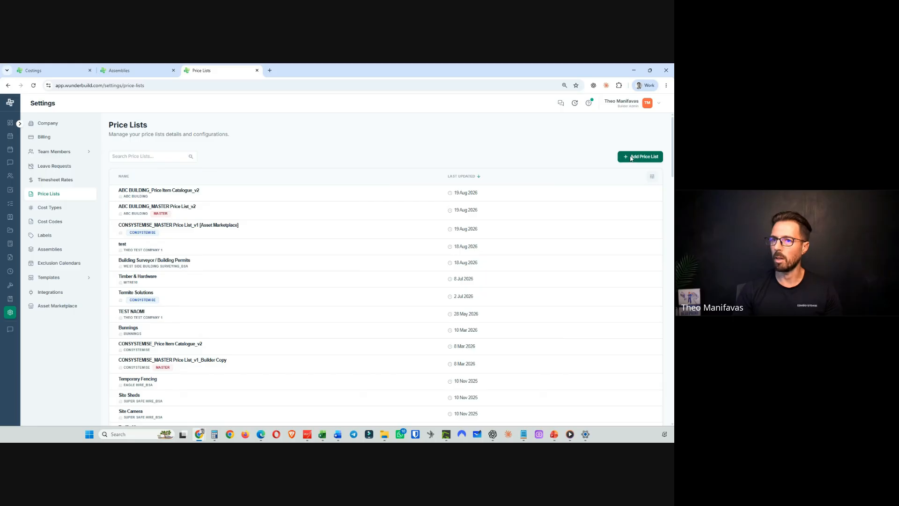
# - Create a price list named "BUNNINGS PRICE LIST_EXAMPLE_ AUG26_v2" with Bunnings as supplier
pyautogui.click(630, 159)
pyautogui.click(310, 237)
pyautogui.write('BUNNINGS PRICE LIST_EXAMPLE_ AUG26_v2')
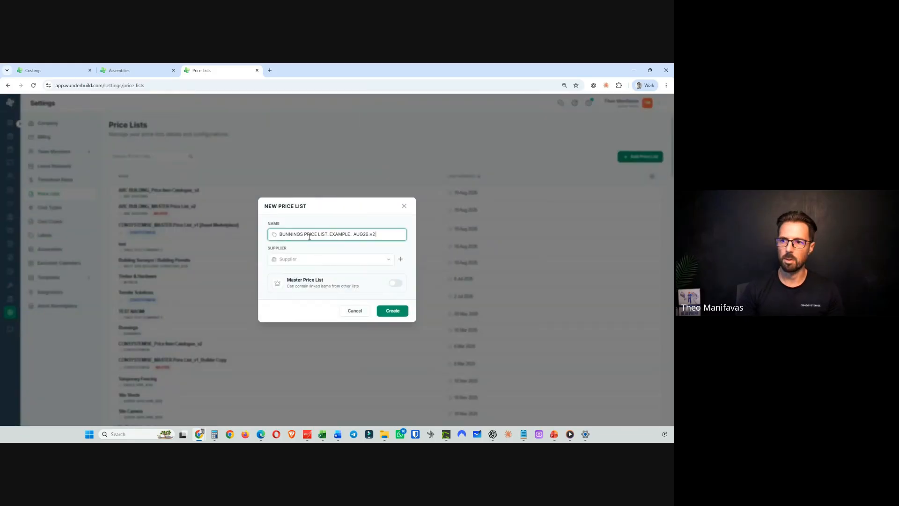
pyautogui.click(291, 258)
pyautogui.write('b')
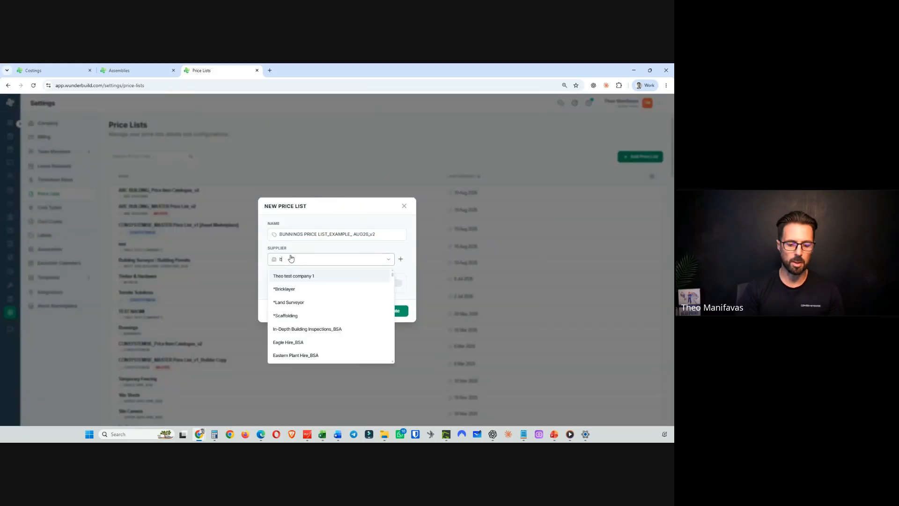
pyautogui.write('un')
pyautogui.press('Return')
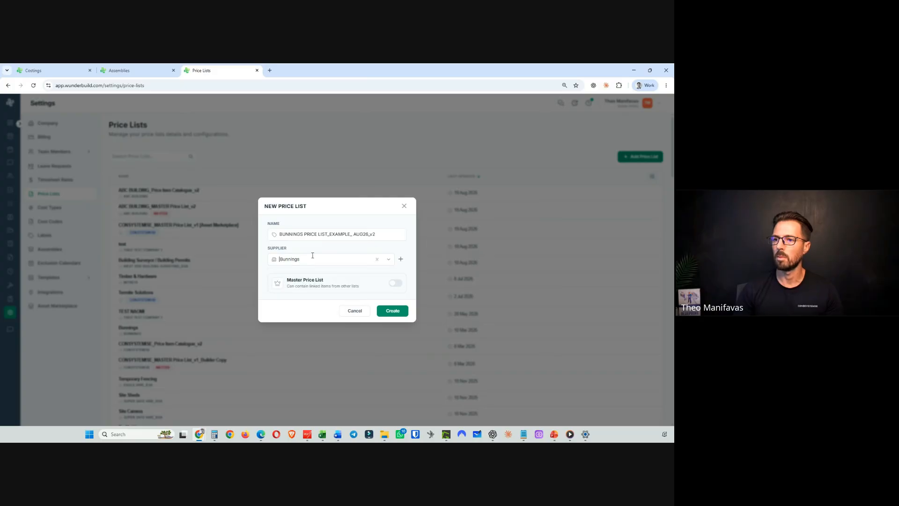
pyautogui.click(389, 312)
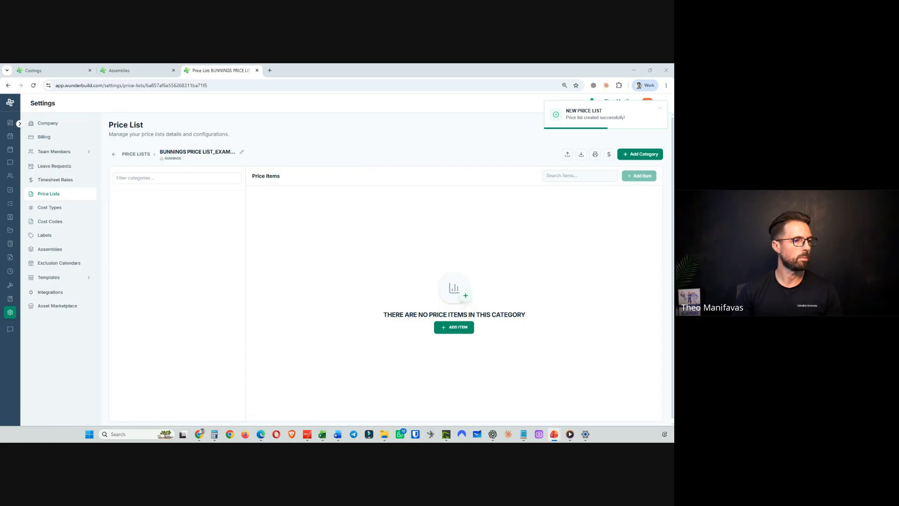
pyautogui.click(648, 154)
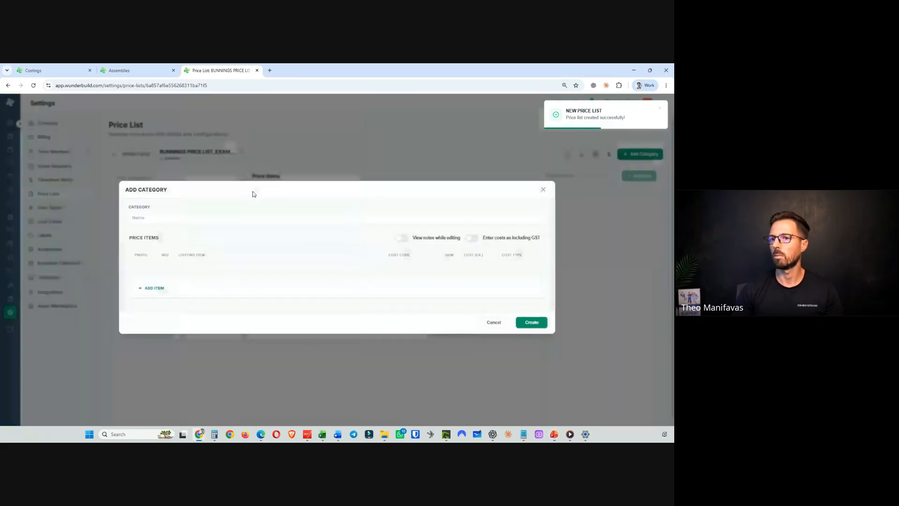
pyautogui.click(185, 220)
pyautogui.write('MITRE10 PRICE LIST_EXAMPLE_ AUG26_v2')
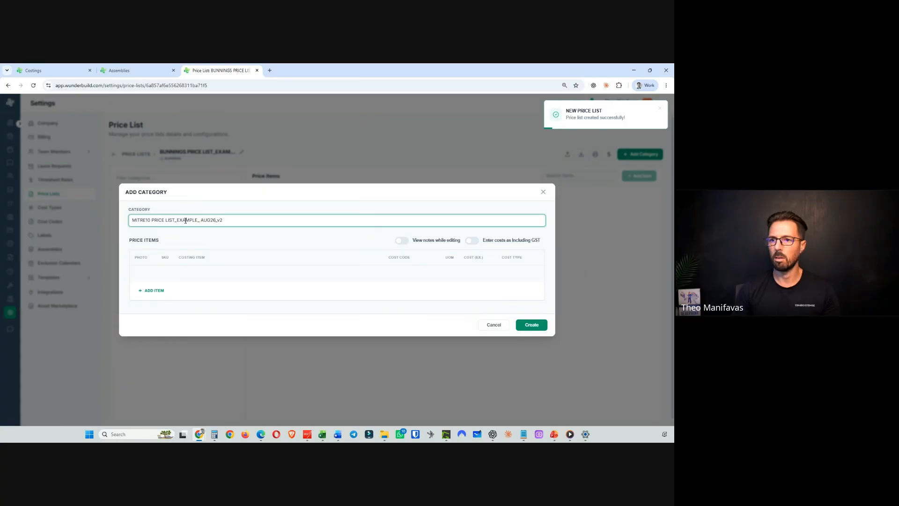
pyautogui.click(493, 325)
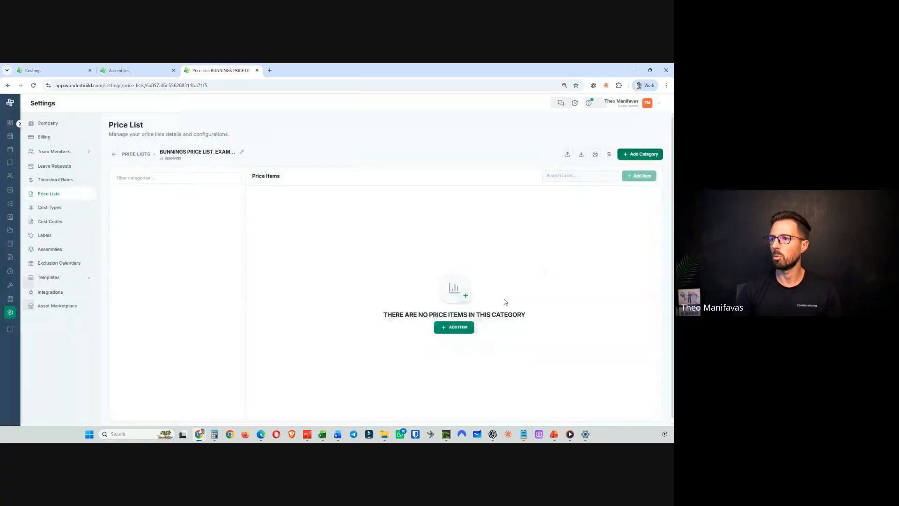
pyautogui.click(114, 154)
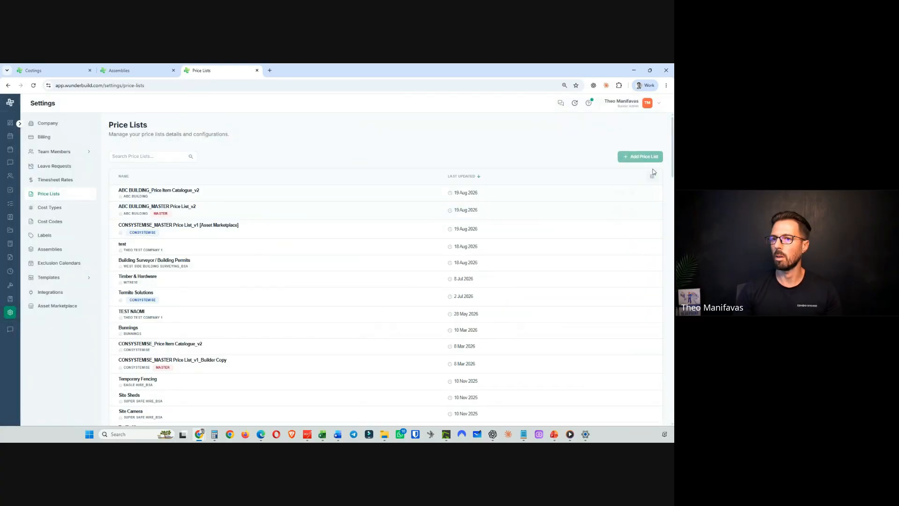
# - Create a price list named "MITRE10 PRICE LIST_EXAMPLE_ AUG26_v2" with Mitre10 as its supplier
pyautogui.click(637, 157)
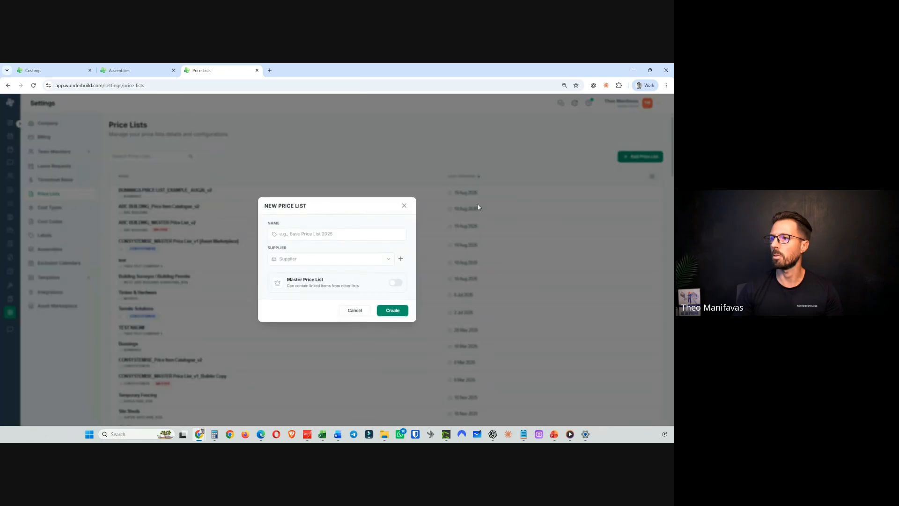
pyautogui.click(313, 234)
pyautogui.write('MITRE10 PRICE LIST_EXAMPLE_ AUG26_v2')
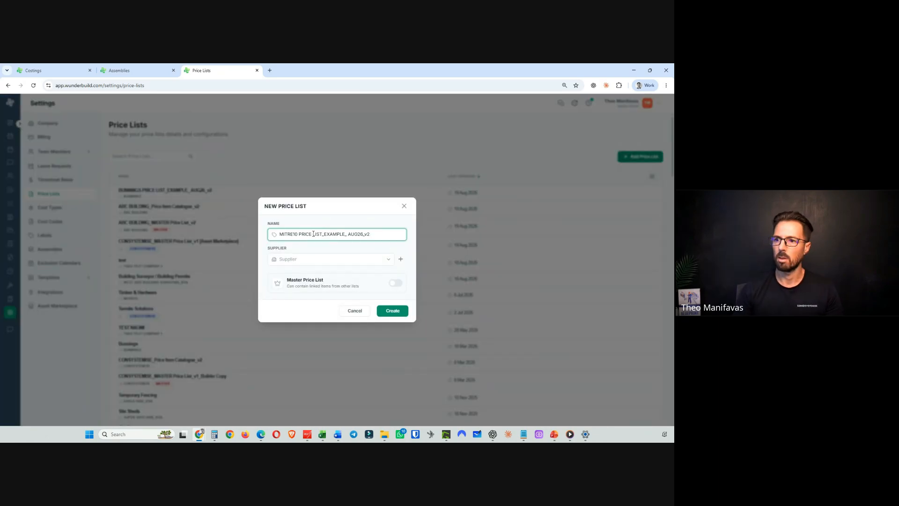
pyautogui.click(380, 259)
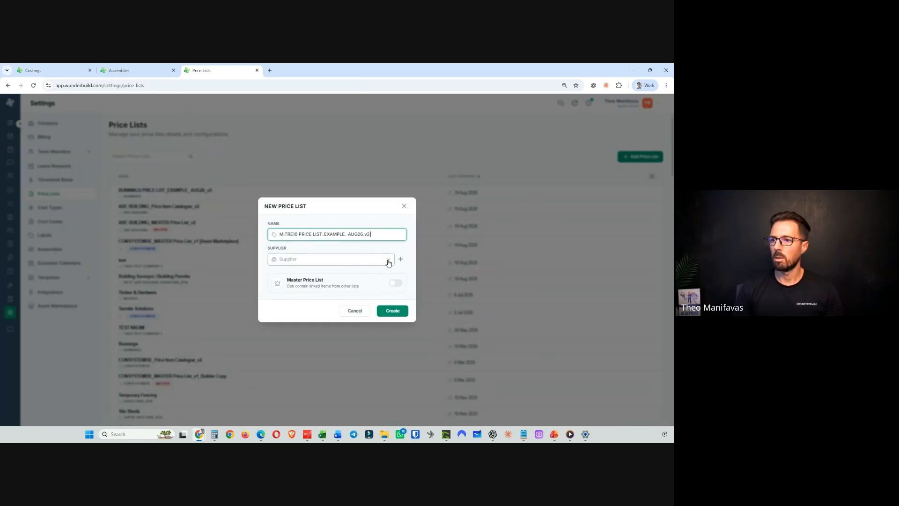
pyautogui.write('mitr')
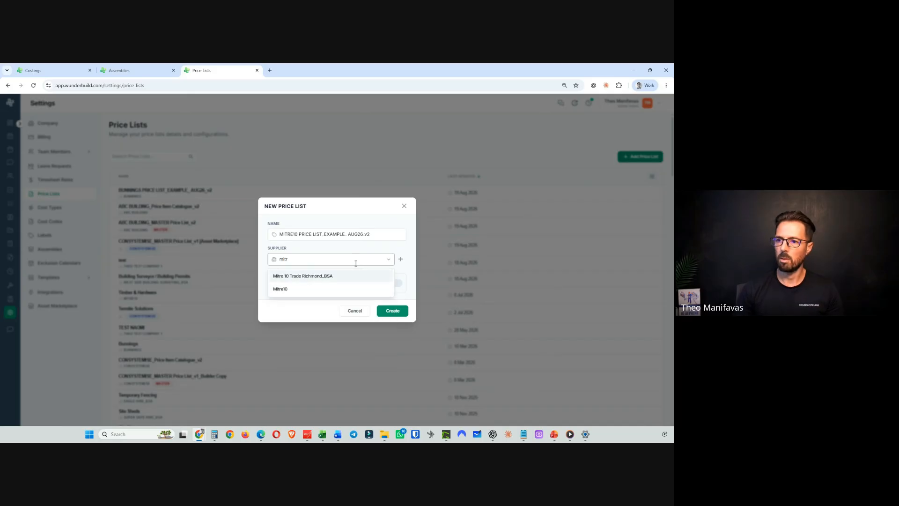
pyautogui.click(297, 287)
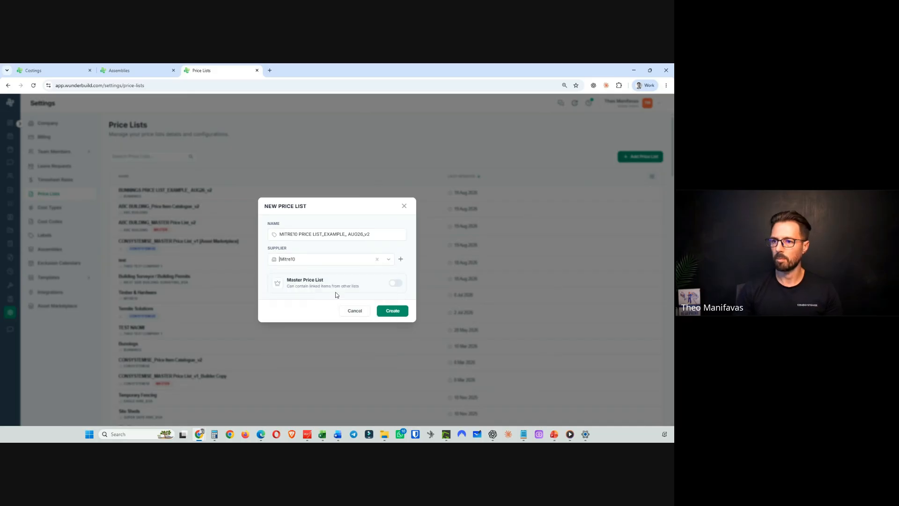
pyautogui.click(393, 312)
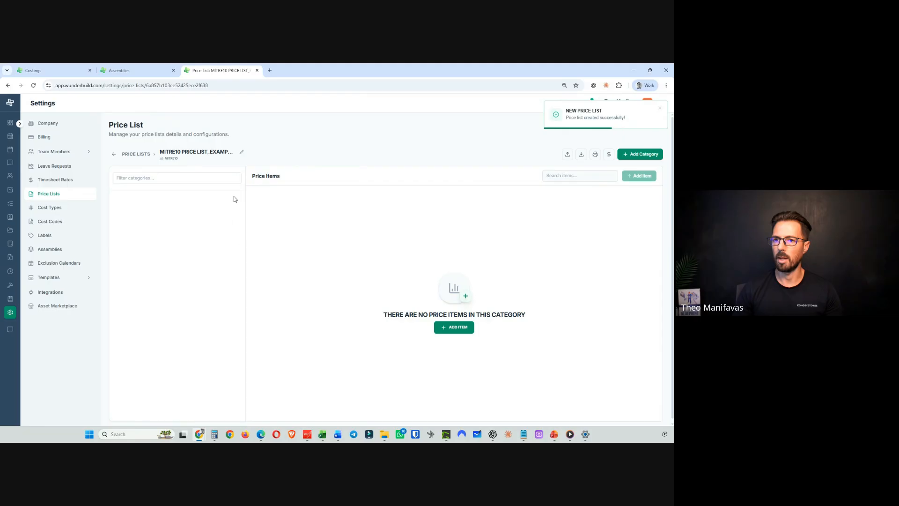
# - Start another new price list and paste the name "PROLINE PLASTER PRICE LIST_EXAMPLE_AUG26_v2"
pyautogui.click(123, 154)
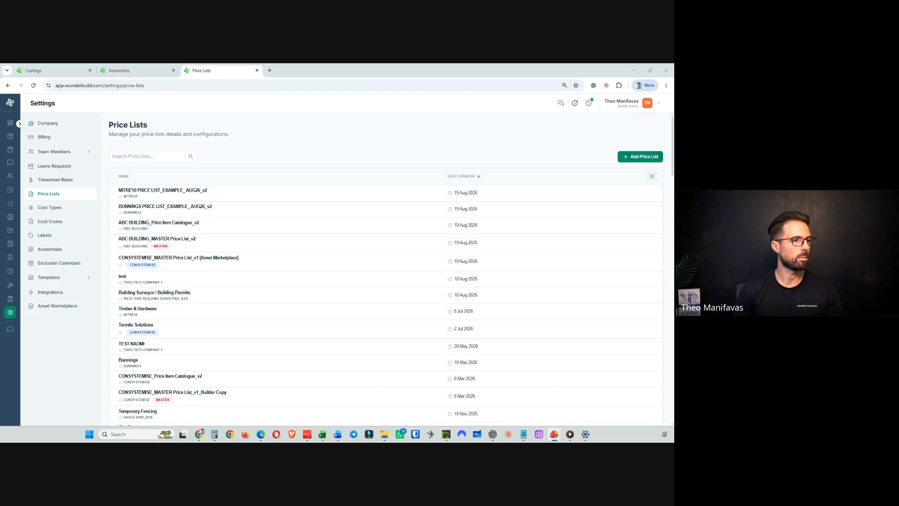
pyautogui.click(640, 156)
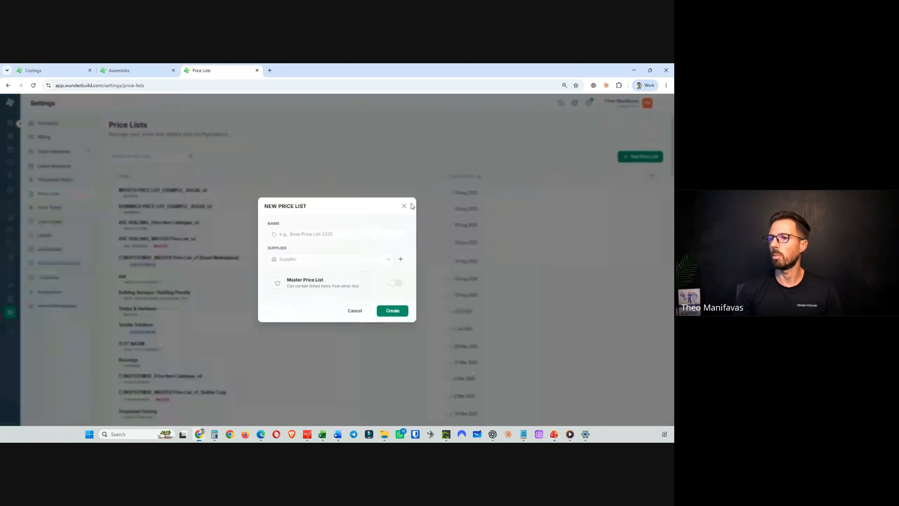
pyautogui.click(332, 233)
pyautogui.write('PROLINE PLASTER PRICE LIST_EXAMPLE_AUG26_v2')
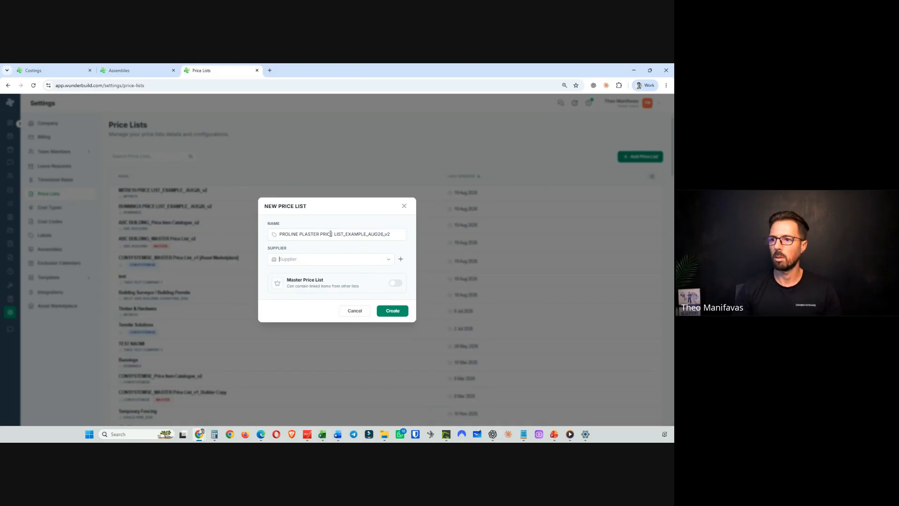
# - Search for and set the supplier to Big Cat Interiors_BSA, then create the price list
pyautogui.click(323, 258)
pyautogui.write('pro')
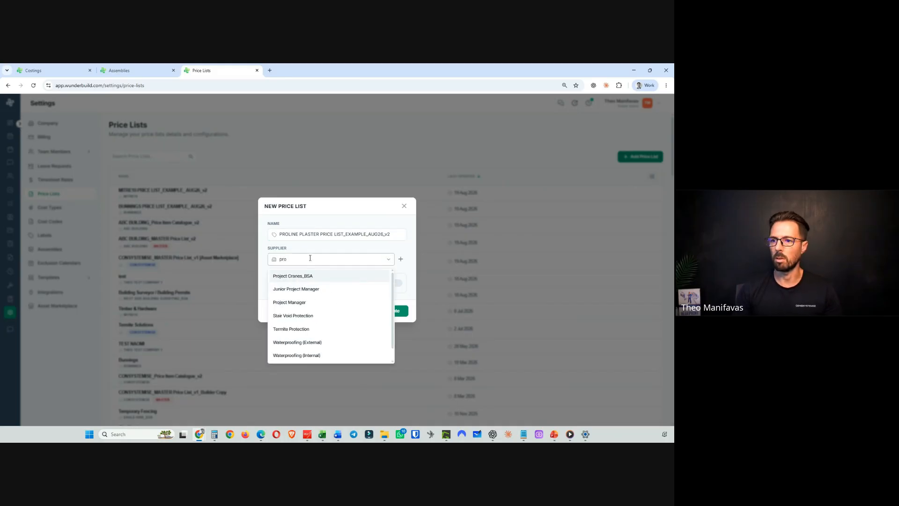
pyautogui.write('l')
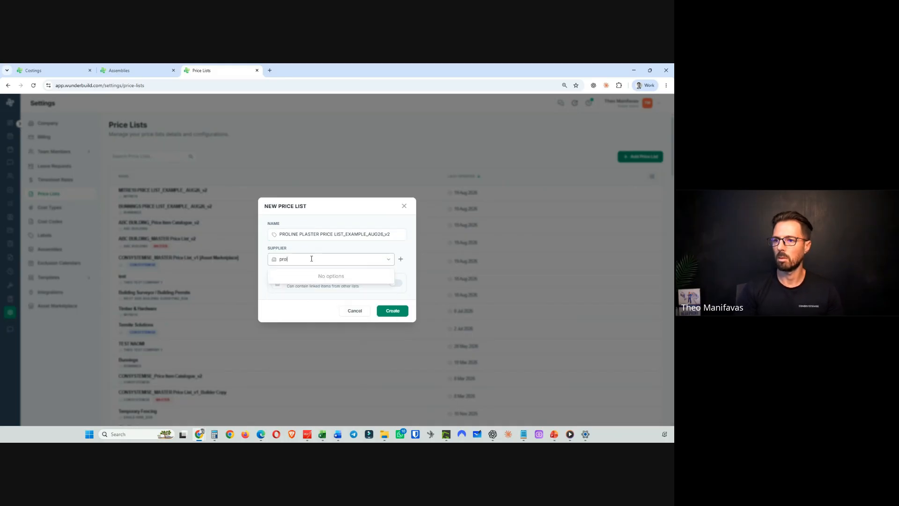
pyautogui.press('BackSpace')
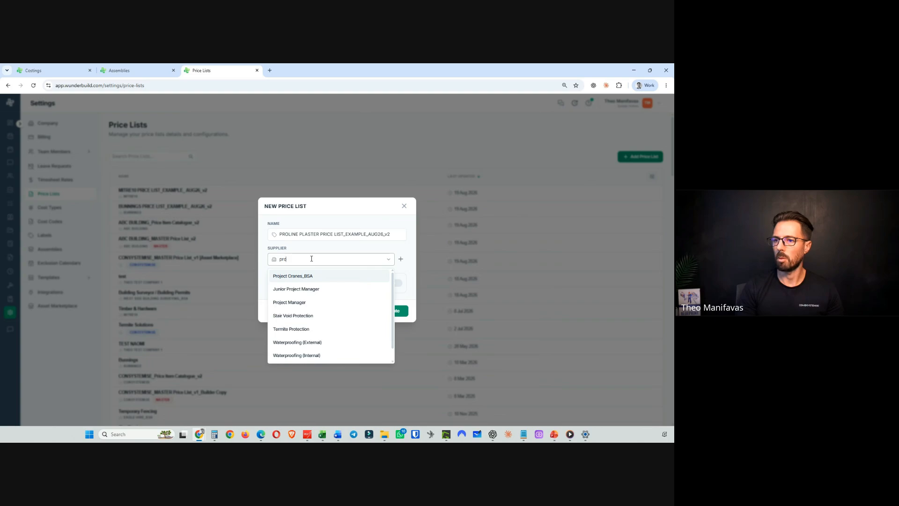
pyautogui.press('BackSpace')
pyautogui.press('BackSpace')
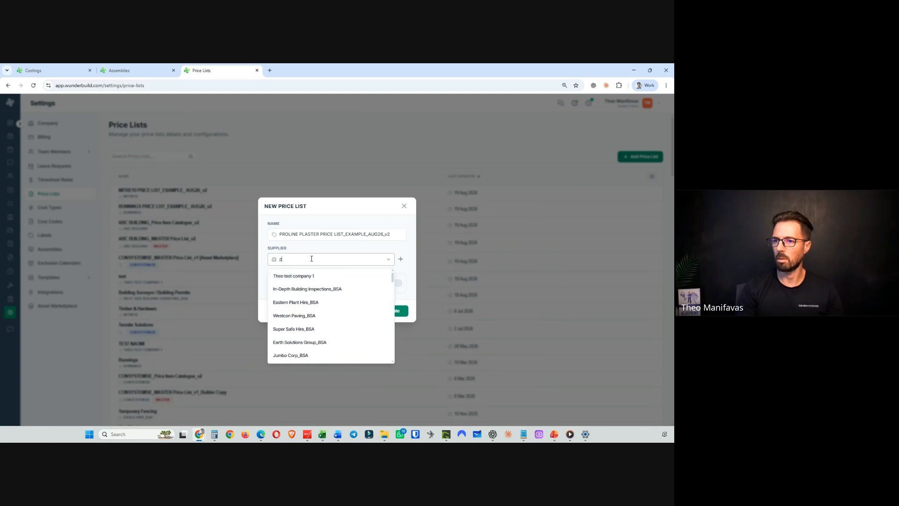
pyautogui.press('BackSpace')
pyautogui.write('bug')
pyautogui.press('BackSpace')
pyautogui.press('BackSpace')
pyautogui.write('ig')
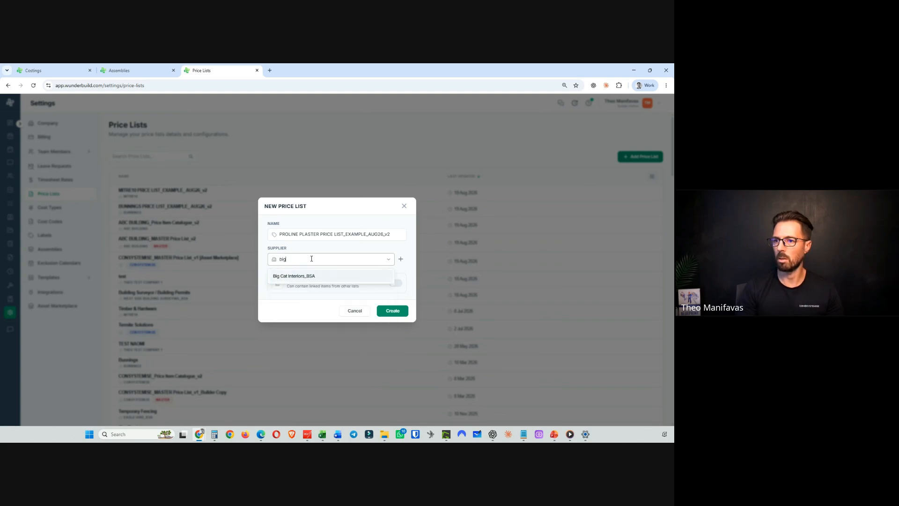
pyautogui.click(287, 275)
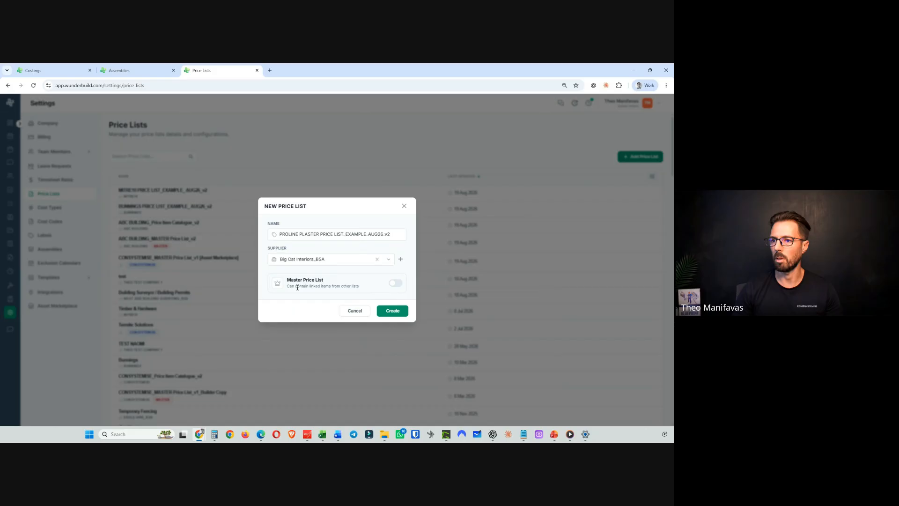
pyautogui.click(401, 312)
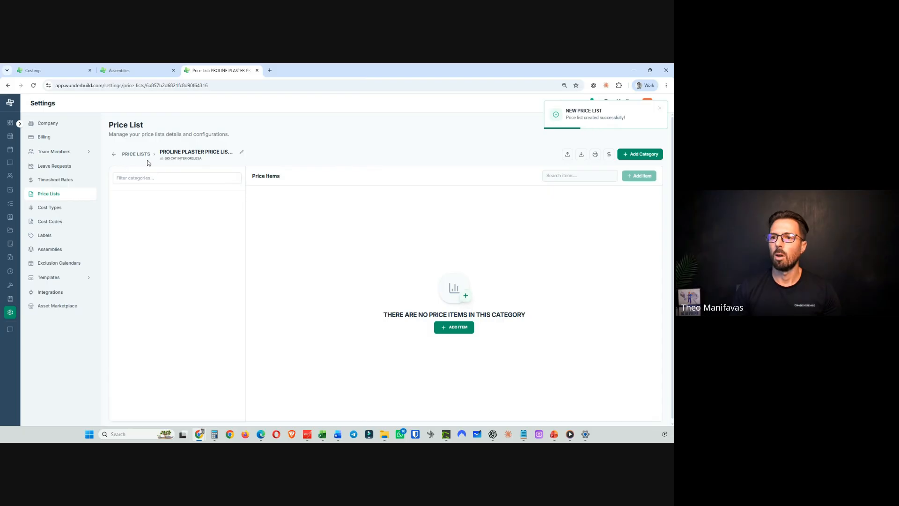
pyautogui.click(114, 154)
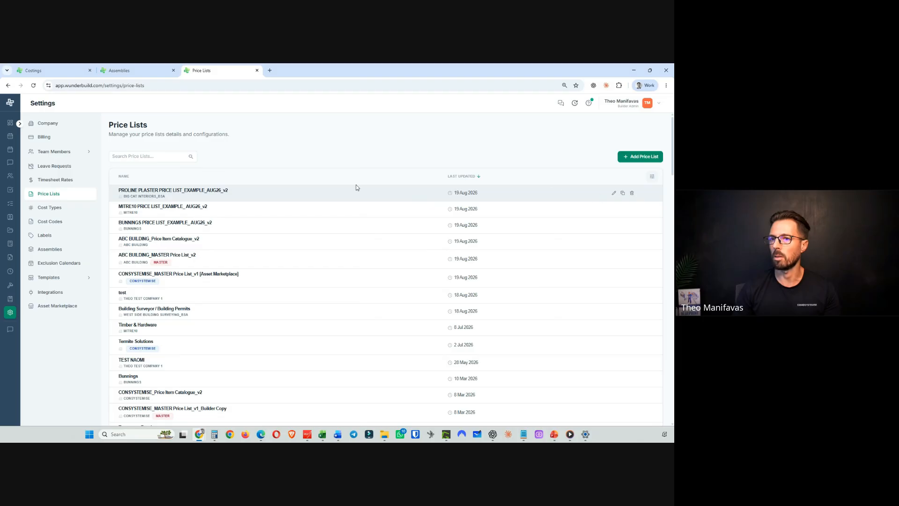
pyautogui.click(614, 194)
pyautogui.click(354, 309)
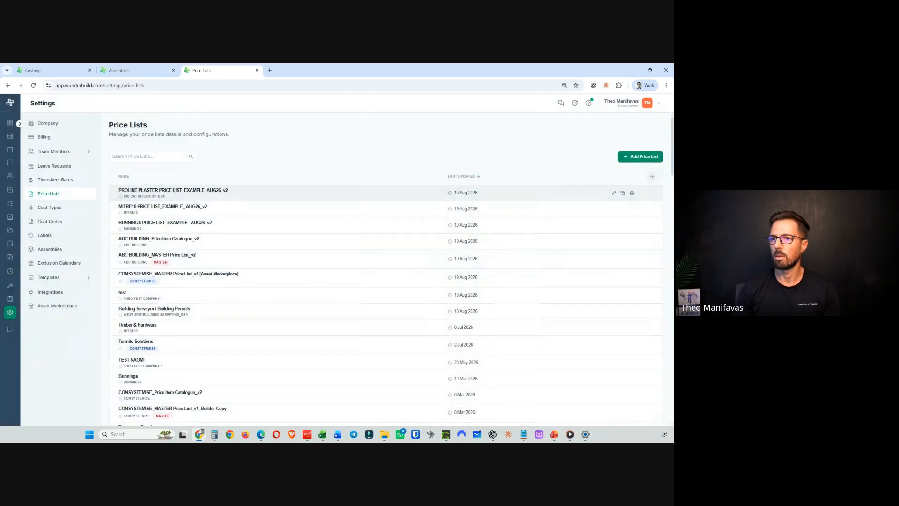
# - Open the PROLINE PLASTER price list and import its PROLINE PLASTER spreadsheet with the auto-mapped columns
pyautogui.click(164, 192)
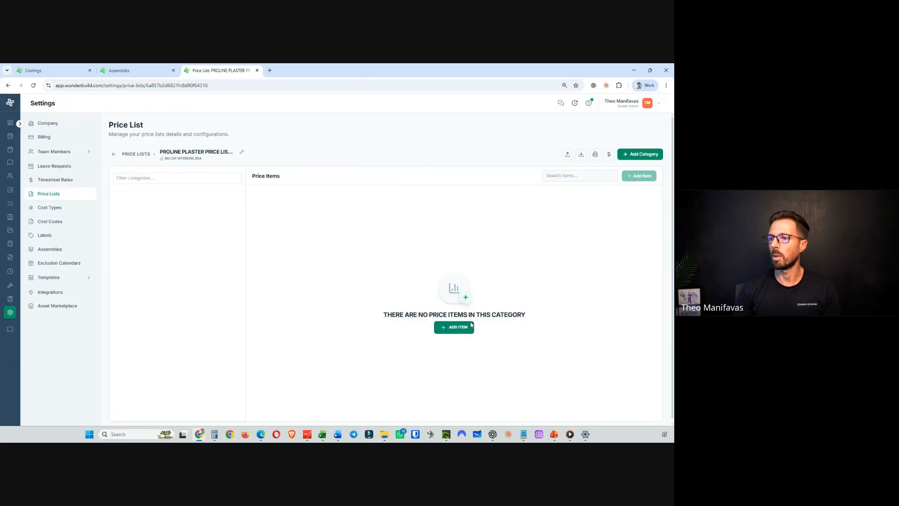
pyautogui.click(457, 328)
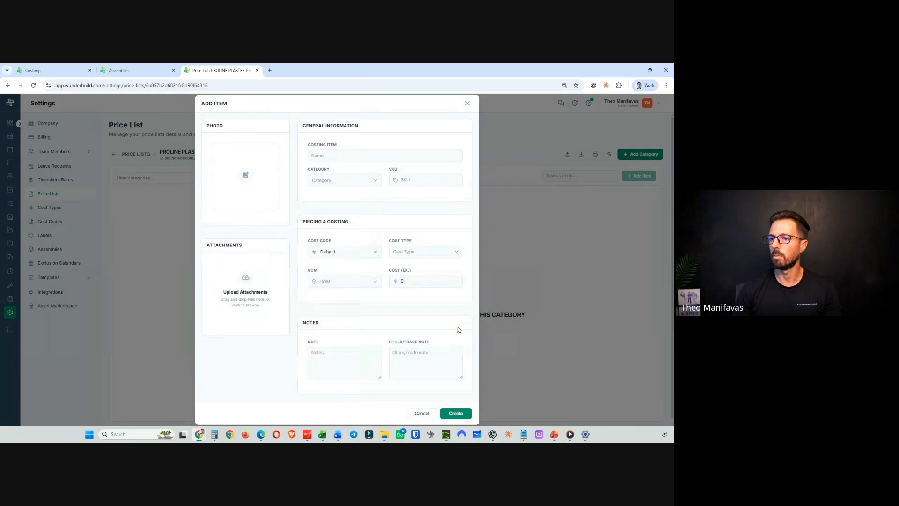
pyautogui.click(423, 413)
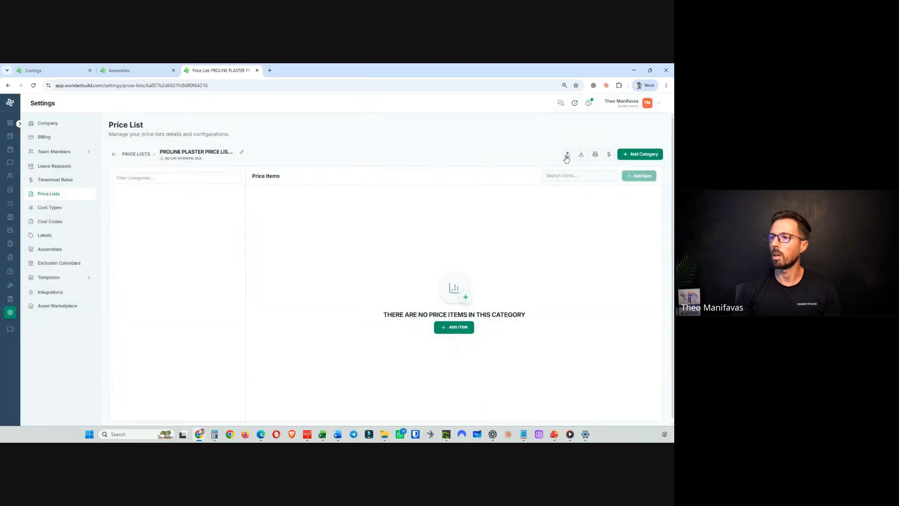
pyautogui.click(567, 156)
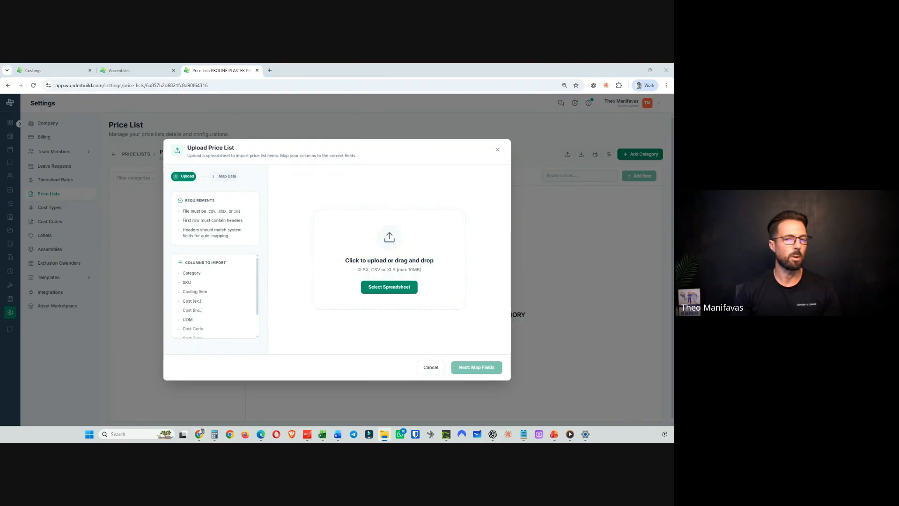
pyautogui.moveTo(2, 250); pyautogui.dragTo(353, 255)
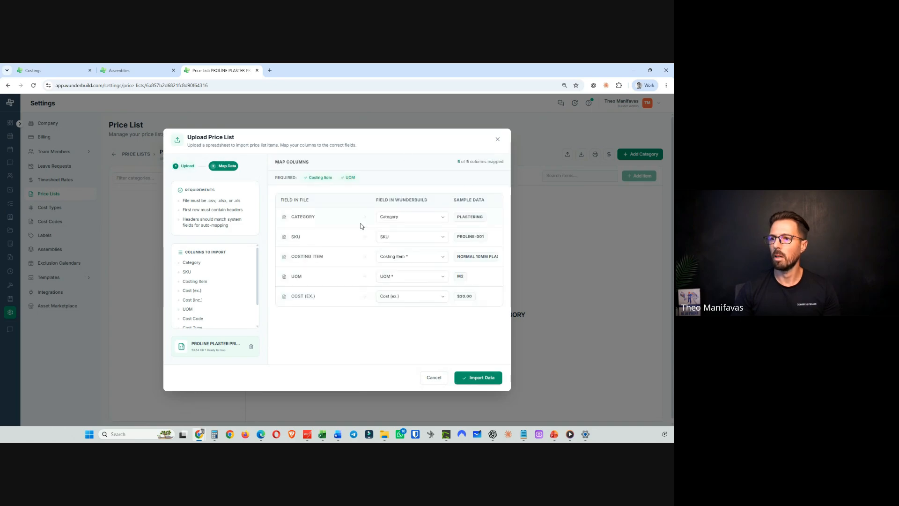
pyautogui.click(476, 377)
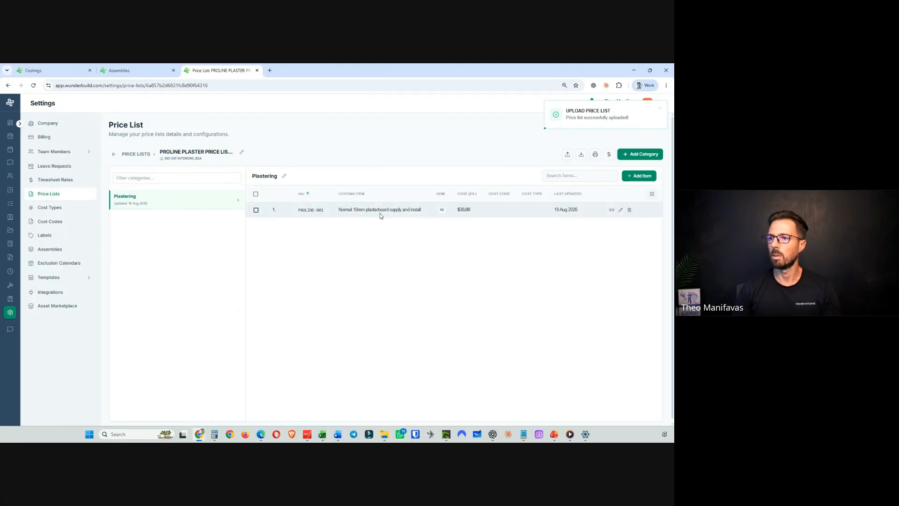
# - Open the MITRE10 price list and import the MITRE10 PRICE LIST spreadsheet with the auto-mapped columns
pyautogui.click(113, 154)
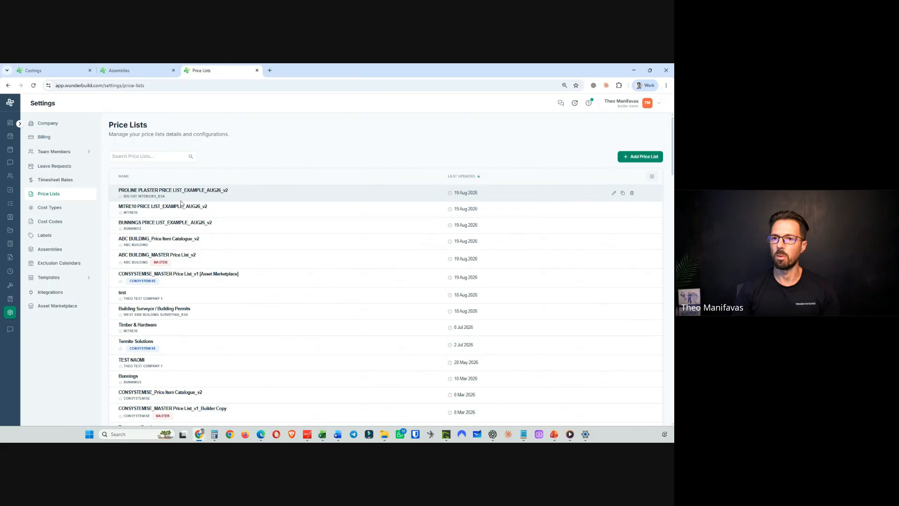
pyautogui.click(181, 206)
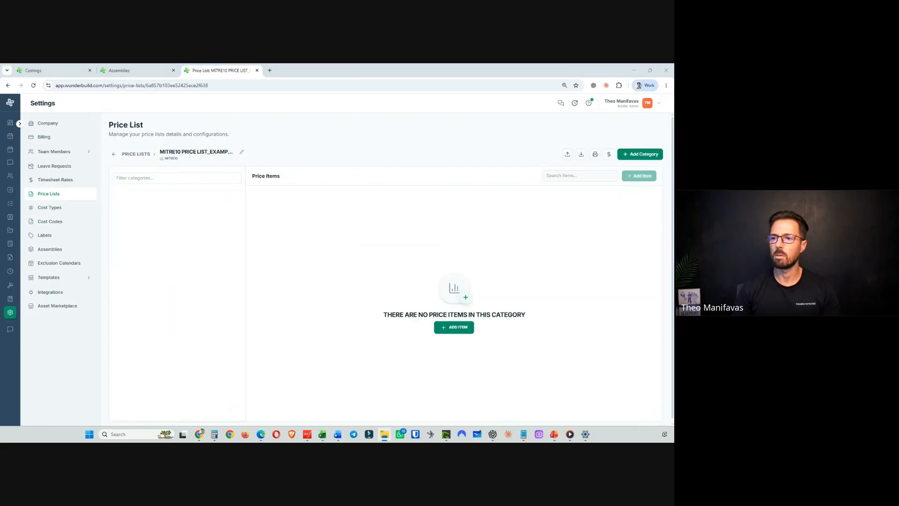
pyautogui.click(567, 155)
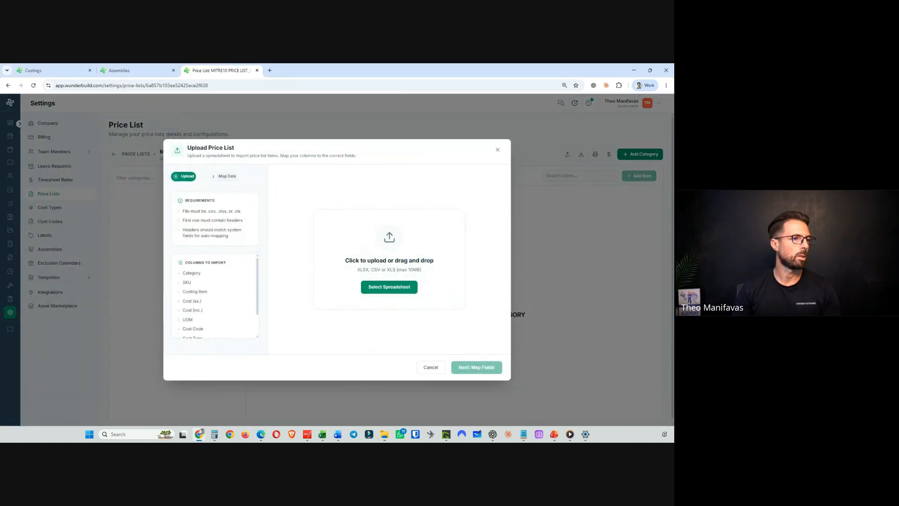
pyautogui.moveTo(311, 292); pyautogui.dragTo(379, 281)
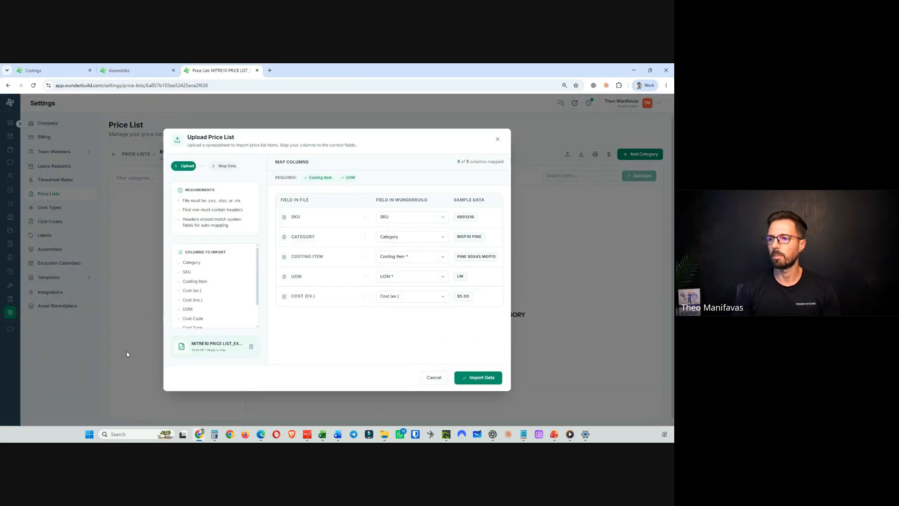
pyautogui.click(484, 376)
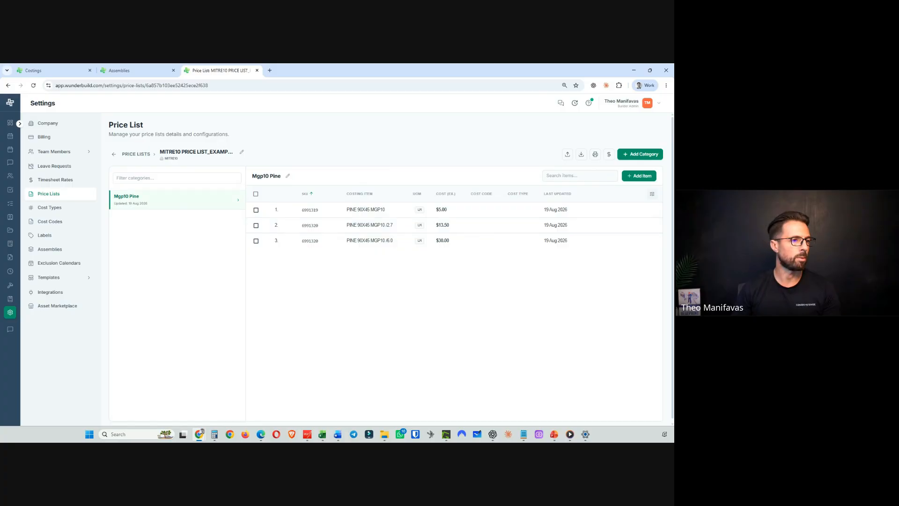
# - Open the BUNNINGS price list and import the BUNNINGS PRICE LIST spreadsheet, mapping fields and importing the data
pyautogui.click(114, 154)
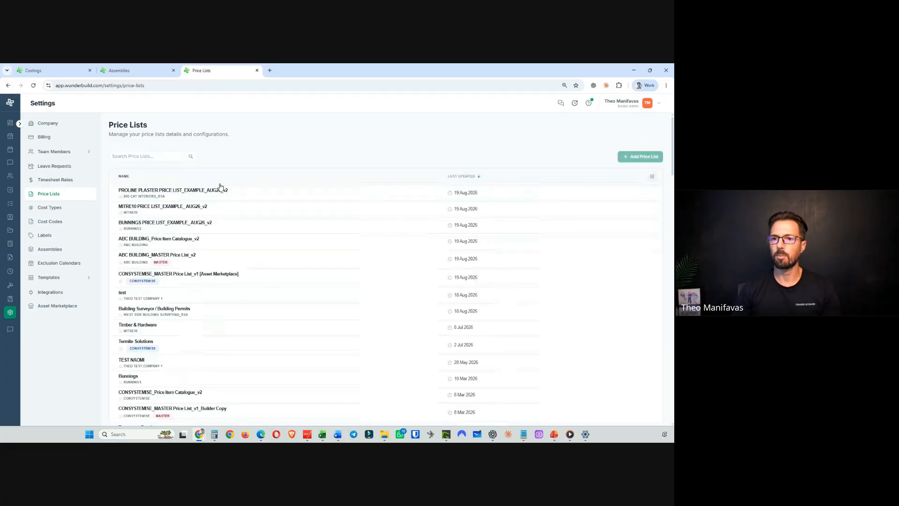
pyautogui.click(152, 228)
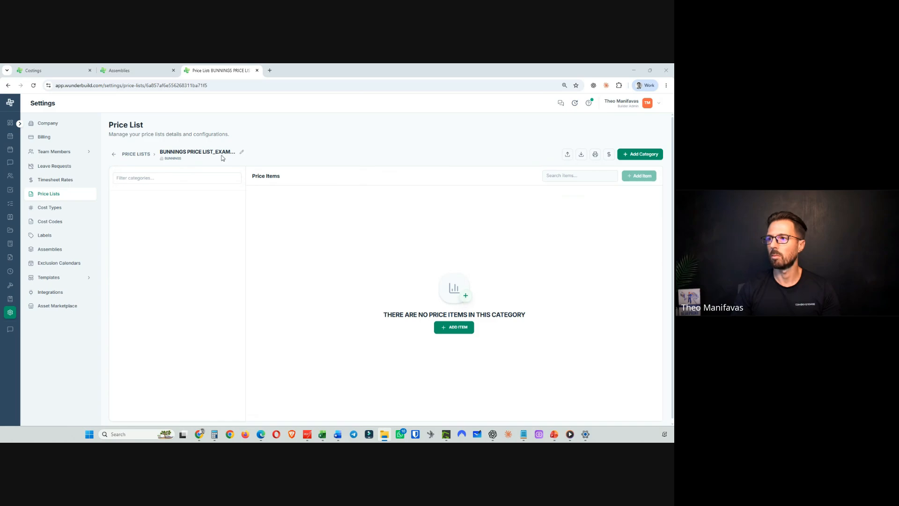
pyautogui.click(567, 154)
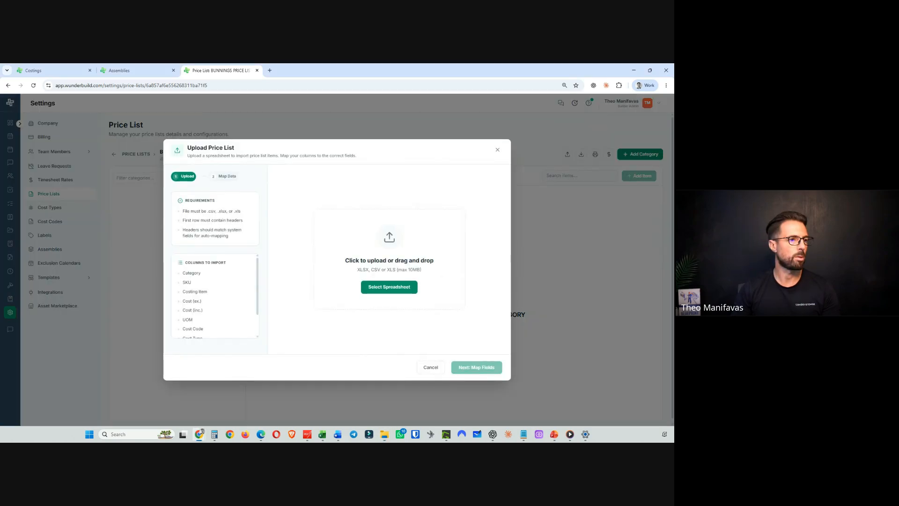
pyautogui.moveTo(0, 240); pyautogui.dragTo(360, 302)
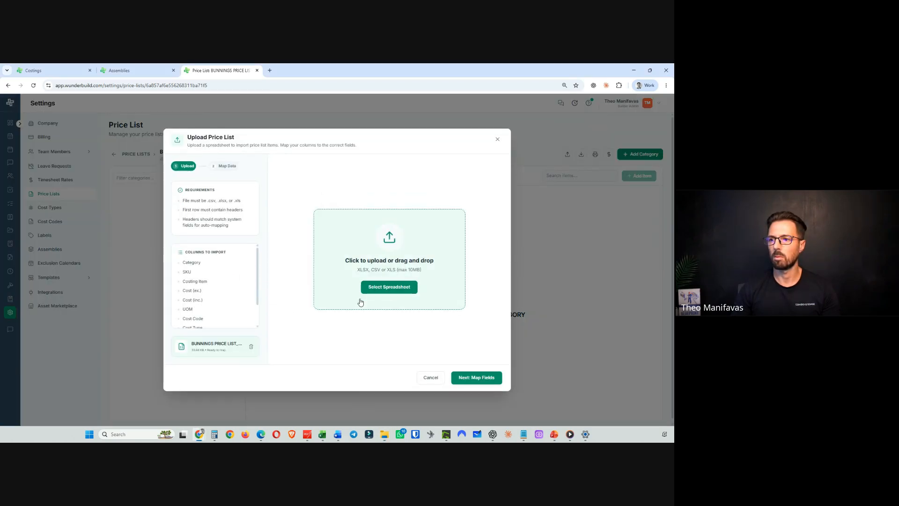
pyautogui.click(468, 377)
pyautogui.click(481, 377)
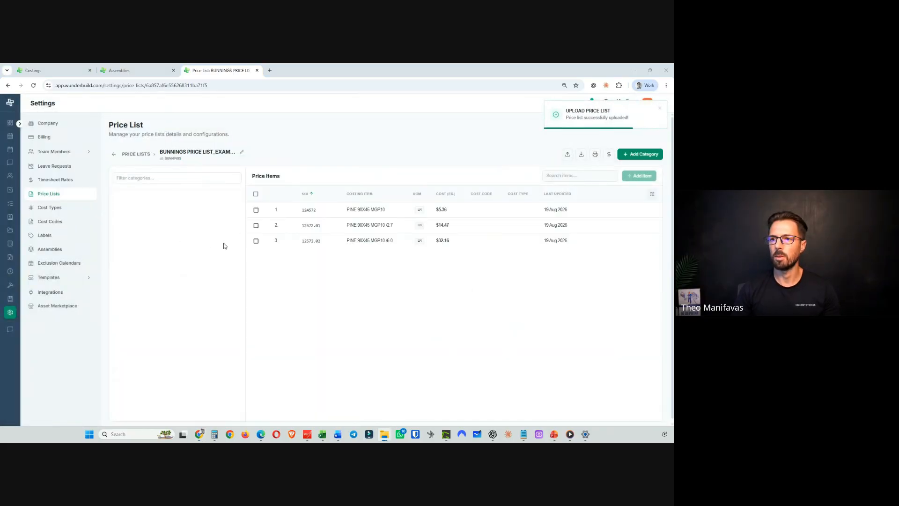
# - Open the ABC BUILDING_Price Item Catalogue price list and import its ABC BUILDING spreadsheet with the auto-mapped columns
pyautogui.click(115, 154)
pyautogui.click(163, 241)
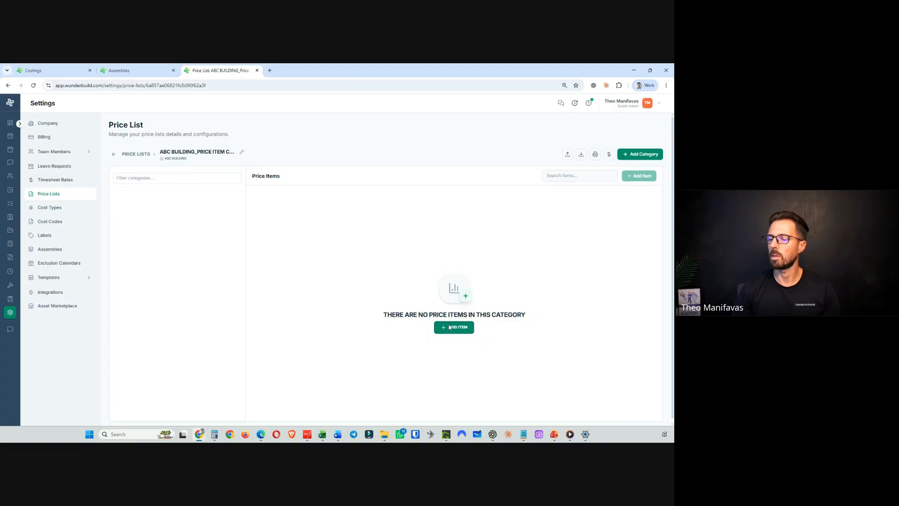
pyautogui.click(567, 155)
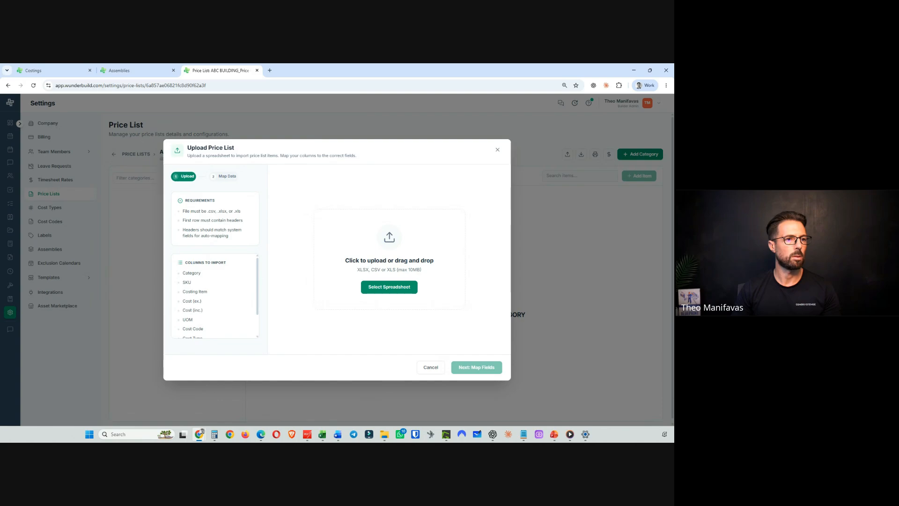
pyautogui.hotkey('alt', 'Tab')
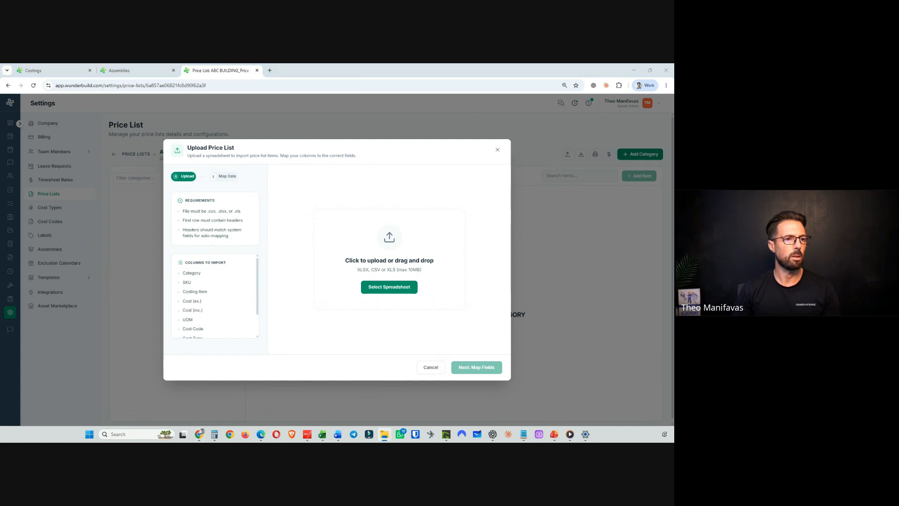
pyautogui.moveTo(0, 210); pyautogui.dragTo(390, 294)
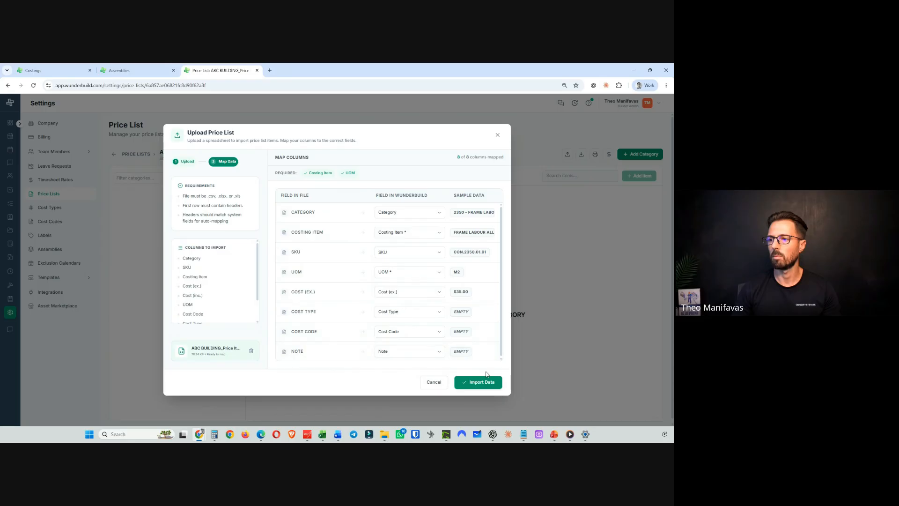
pyautogui.click(482, 381)
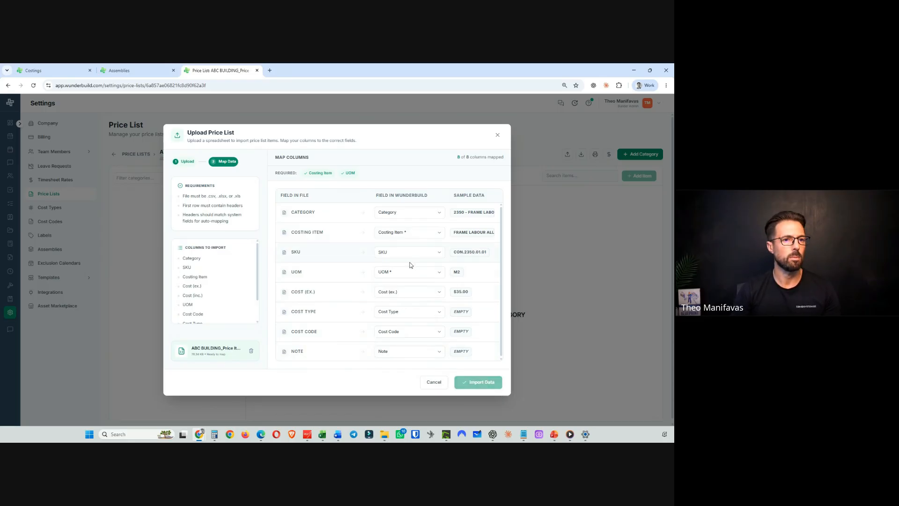
pyautogui.hotkey('alt', 'Tab')
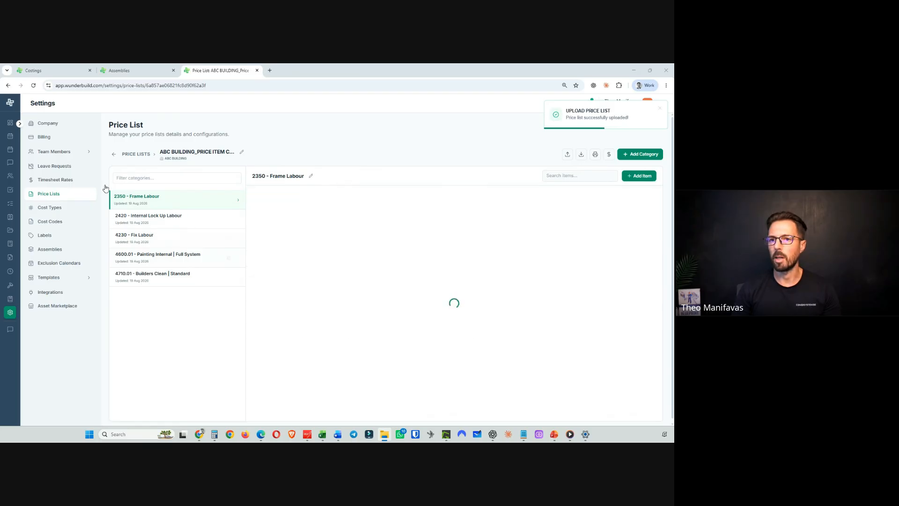
# - Open the ABC BUILDING_MASTER Price List_v2 and import the ABC BUILDING_MASTER spreadsheet with the auto-mapped columns
pyautogui.click(113, 154)
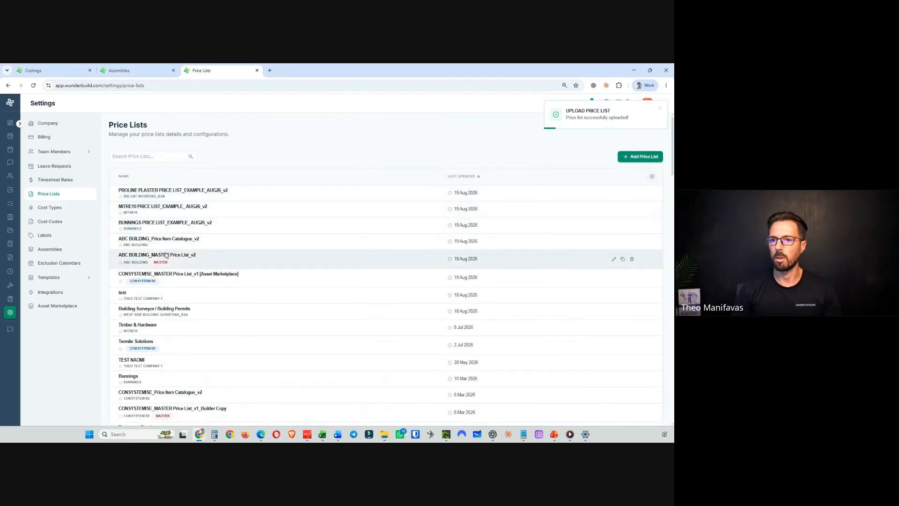
pyautogui.click(331, 258)
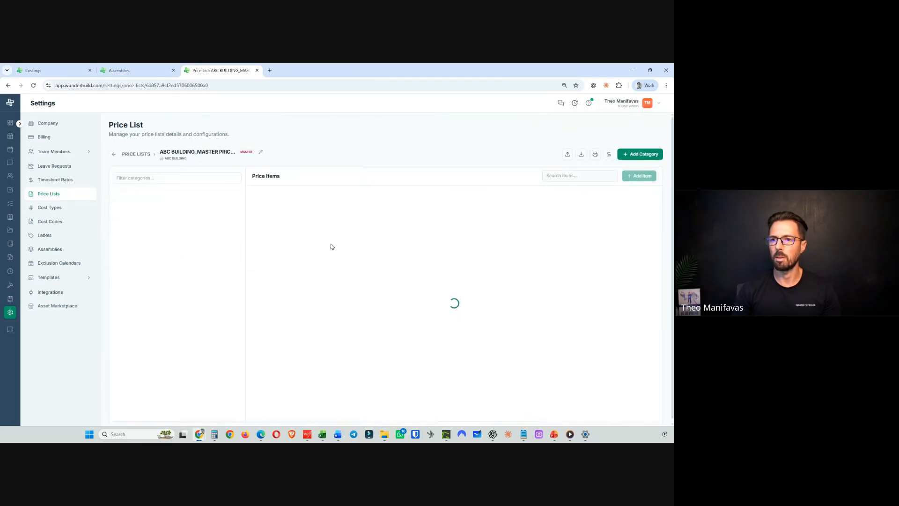
pyautogui.click(567, 154)
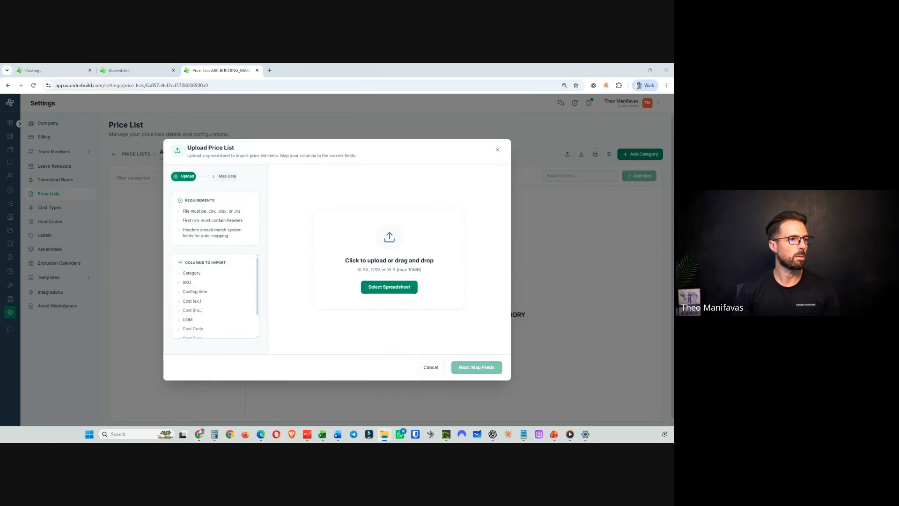
pyautogui.moveTo(290, 237); pyautogui.dragTo(396, 295)
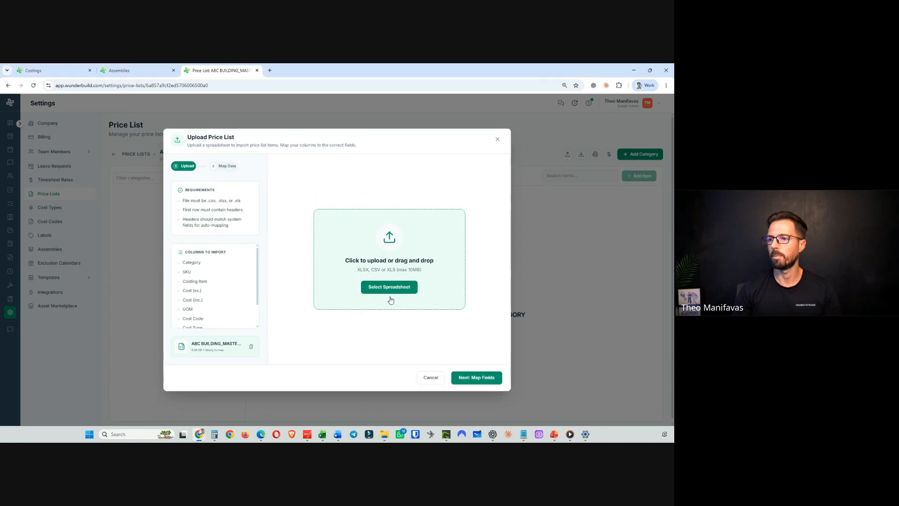
pyautogui.click(478, 381)
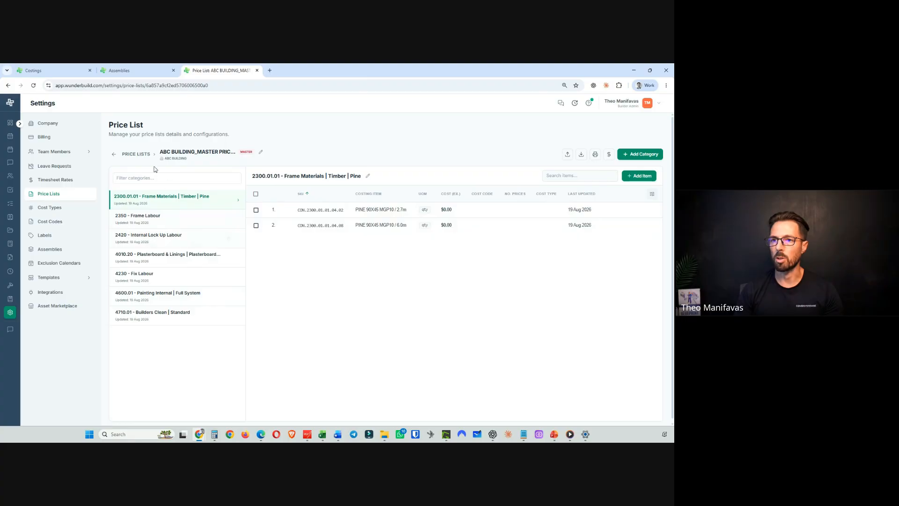
# - Review the master price list's categories and the MITRE10 price list's items
pyautogui.click(177, 218)
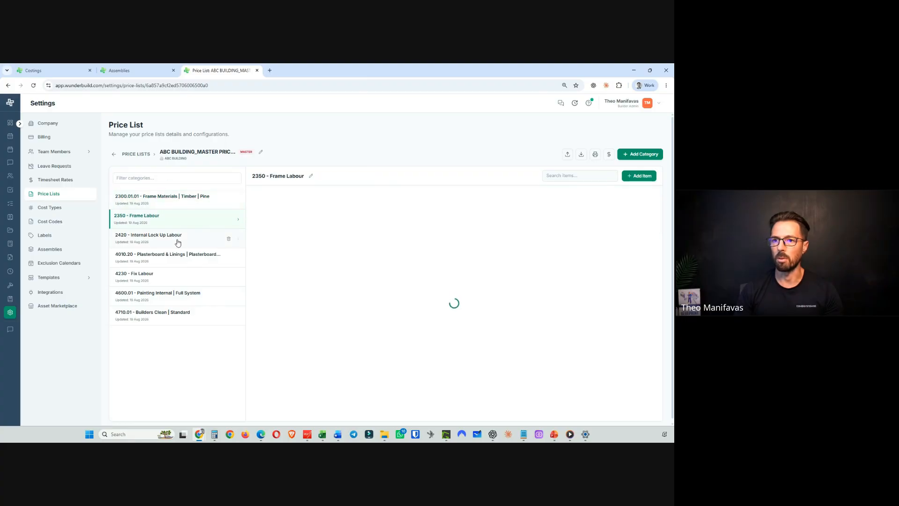
pyautogui.click(178, 242)
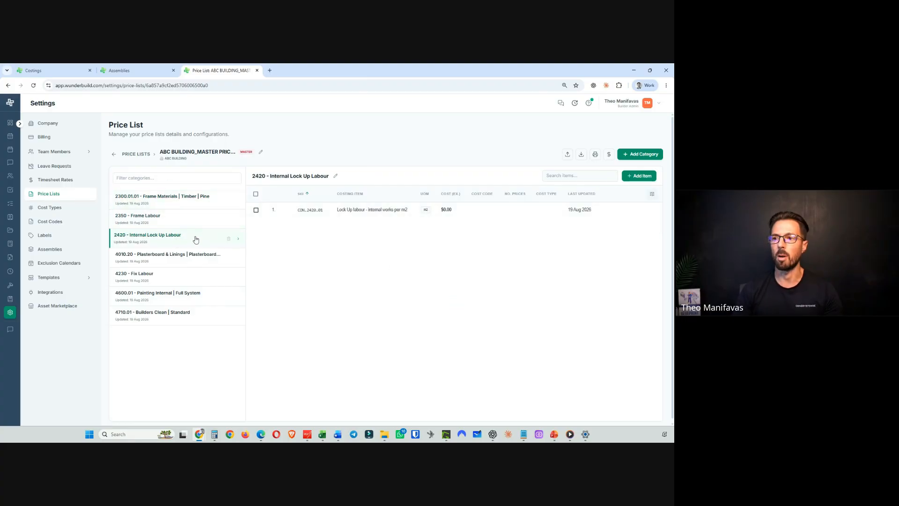
pyautogui.click(146, 256)
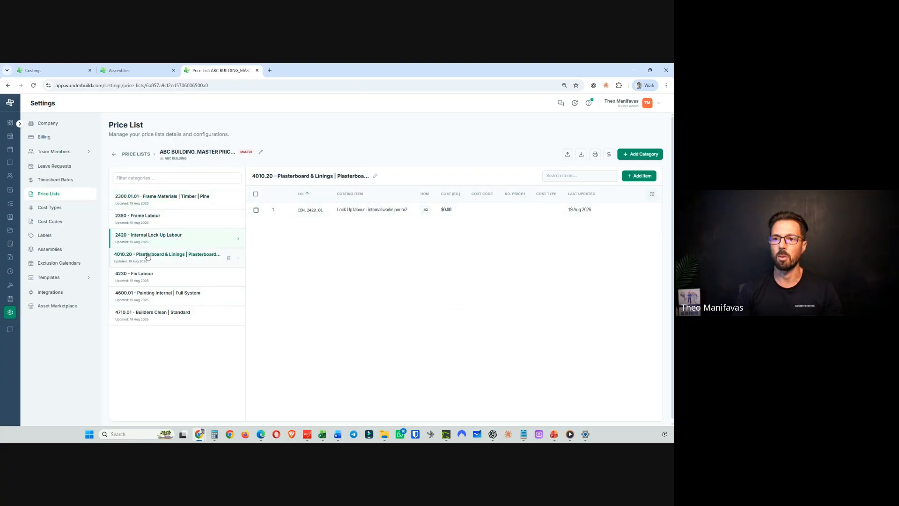
pyautogui.click(113, 154)
pyautogui.click(531, 206)
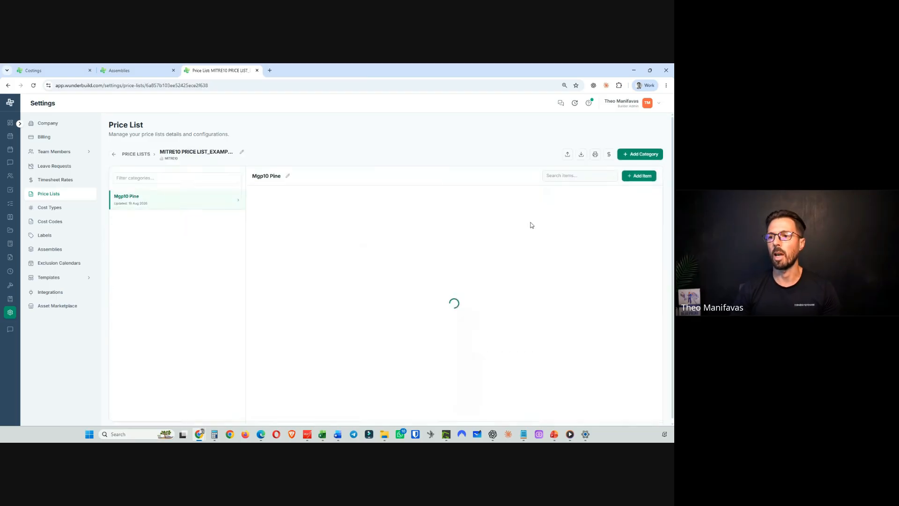
pyautogui.click(116, 154)
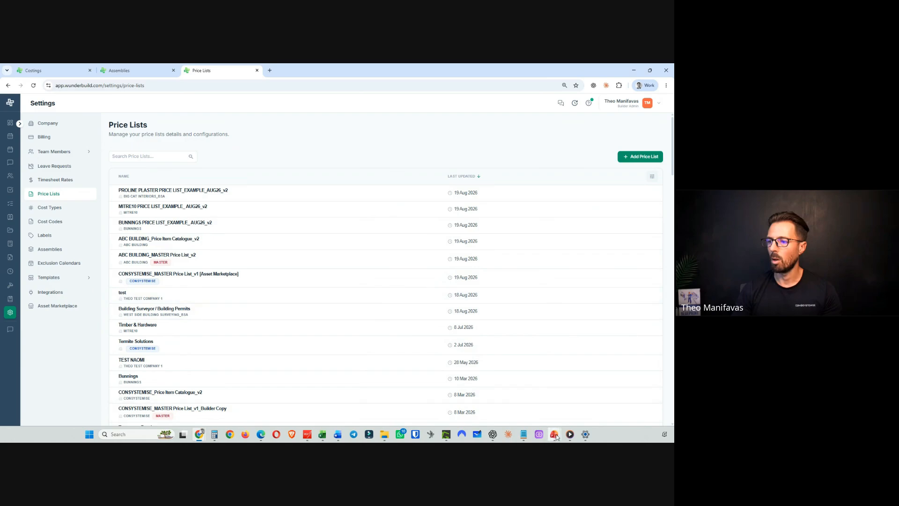
pyautogui.moveTo(556, 437)
pyautogui.click(541, 396)
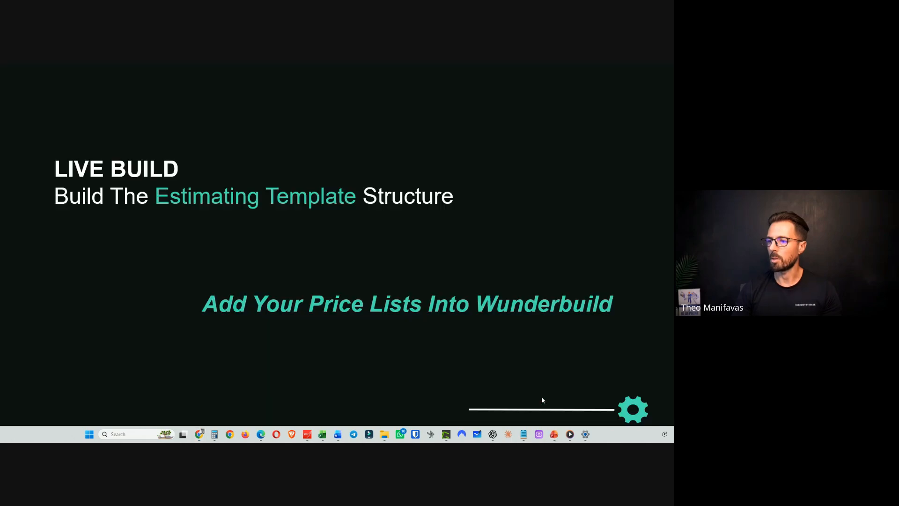
pyautogui.click(357, 321)
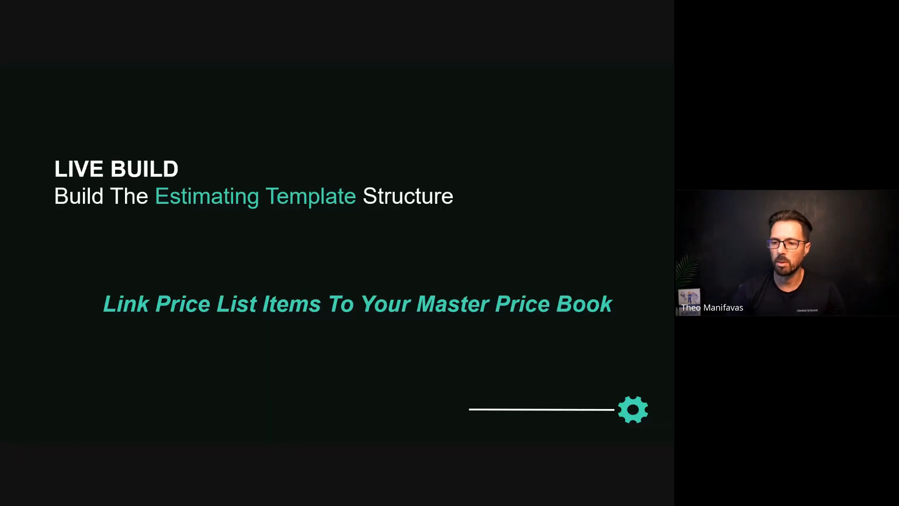
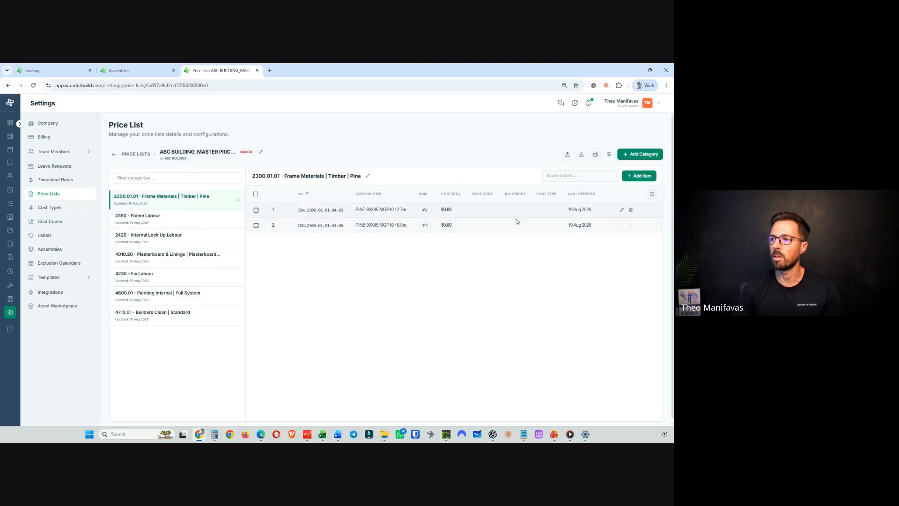
# - Link the PINE 90X45 MGP10 /2.7 item from BUNNINGS PRICE LIST_EXAMPLE_AUG26_v2 to the master's PINE 90X45 MGP10 / 2.7m price item
pyautogui.click(621, 210)
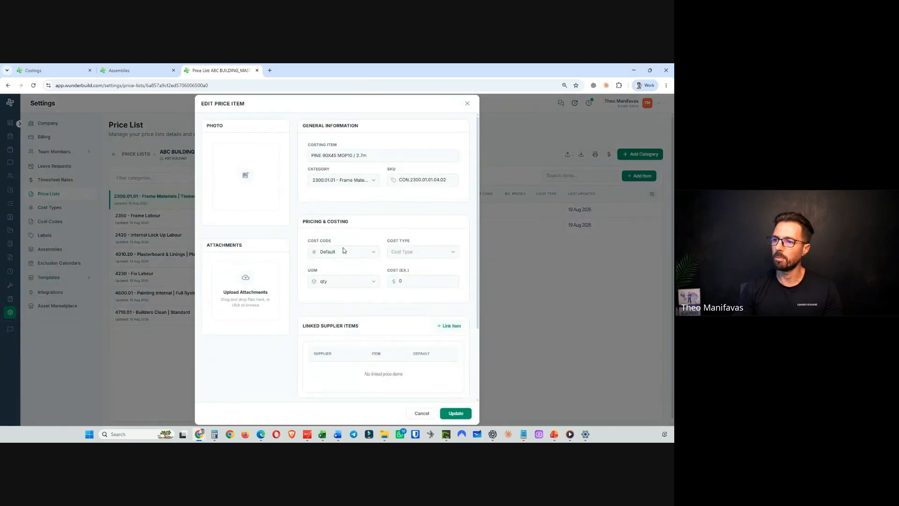
pyautogui.scroll(-3, 375, 281)
pyautogui.scroll(2, 399, 305)
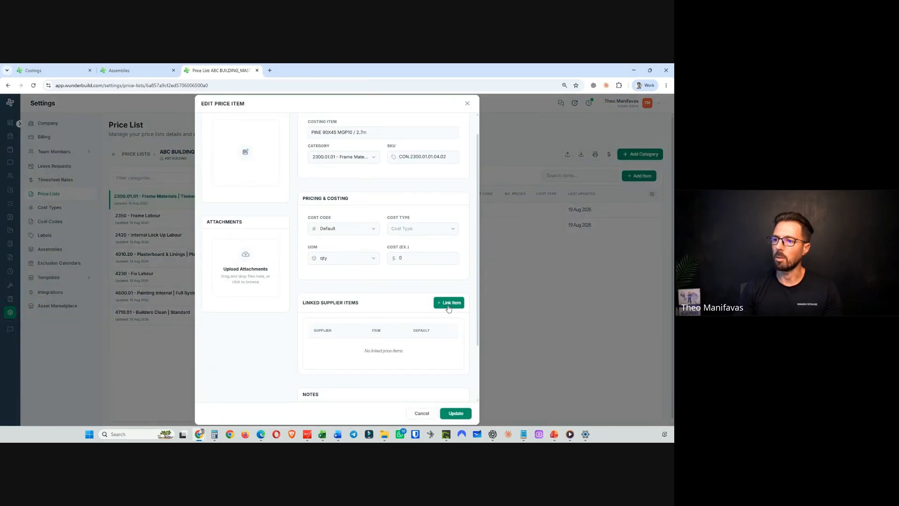
pyautogui.click(448, 303)
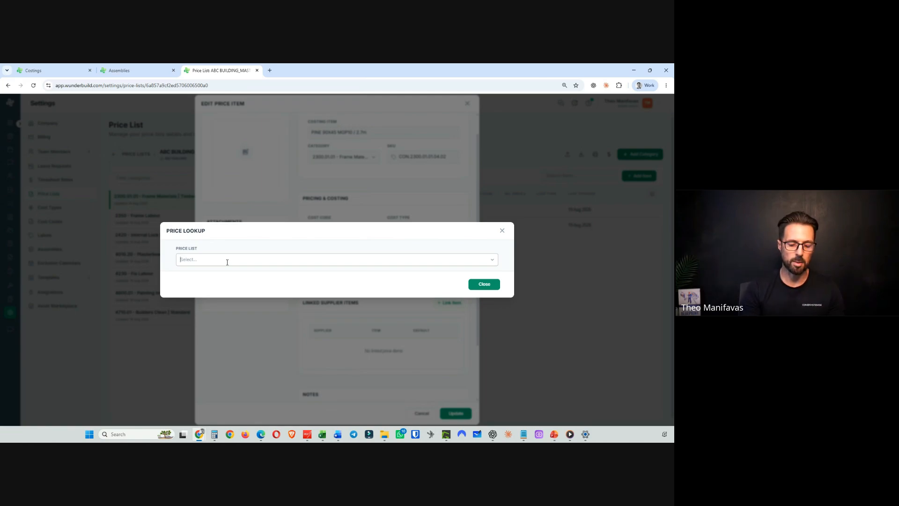
pyautogui.write('bun')
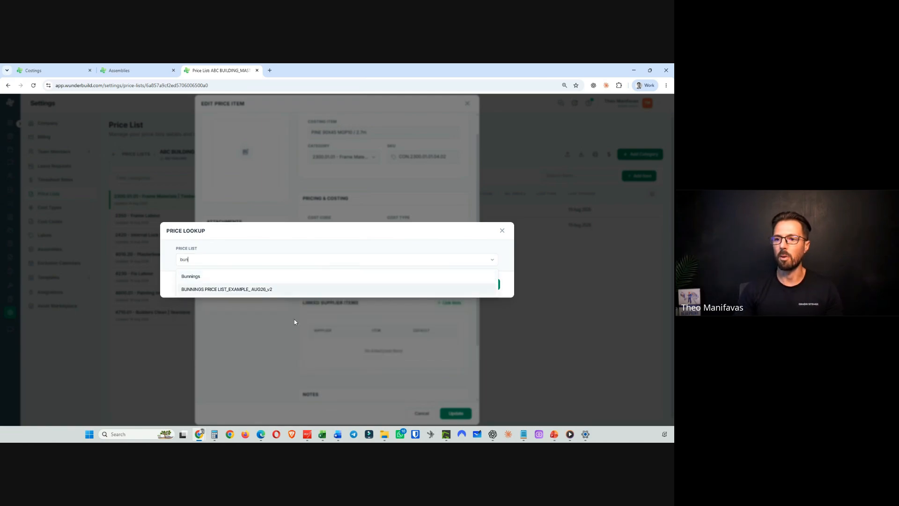
pyautogui.click(229, 289)
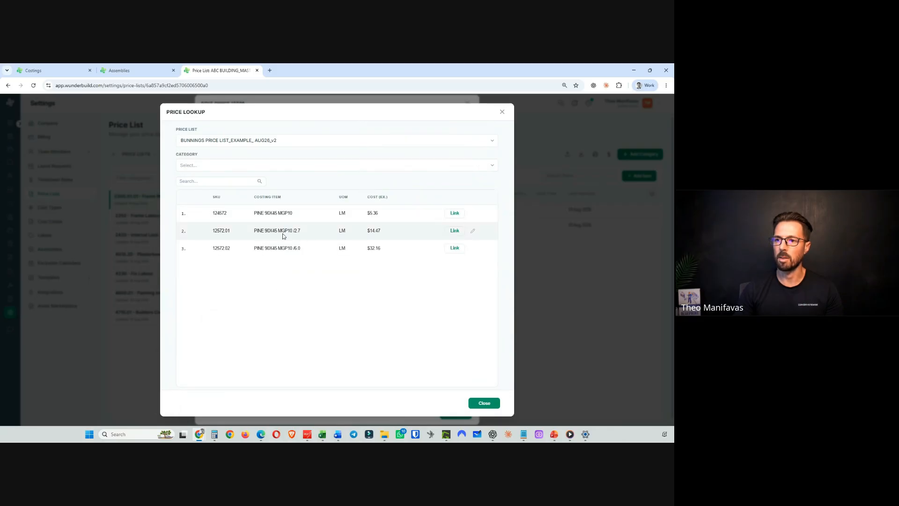
pyautogui.click(453, 232)
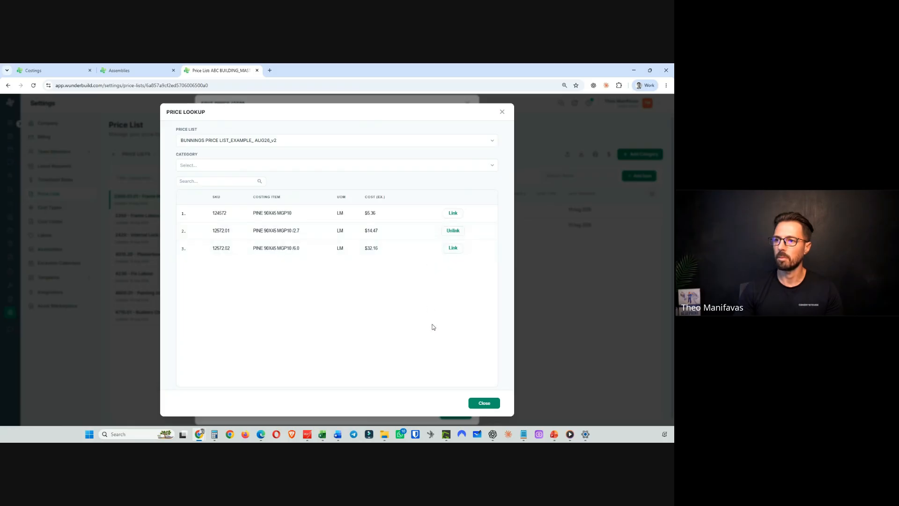
pyautogui.click(484, 404)
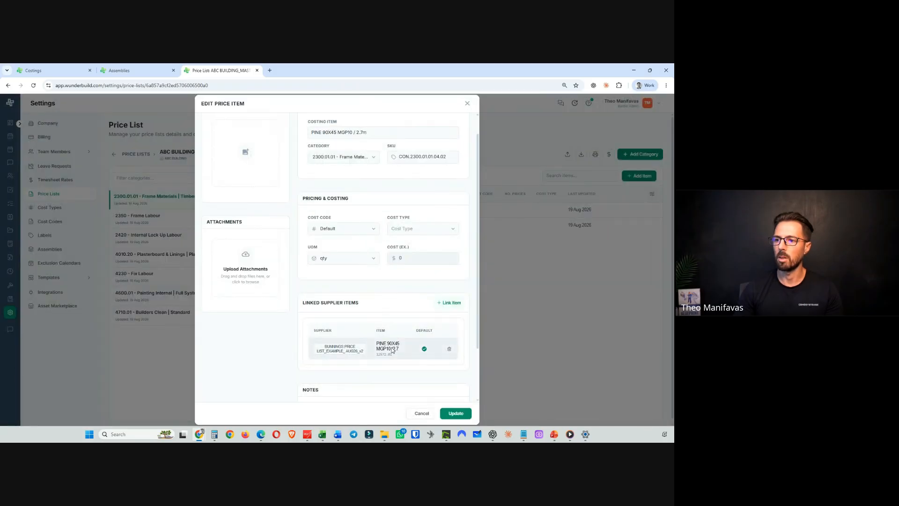
# - Link the PINE 90X45 MGP10 /2.7 item from MITRE10 PRICE LIST_EXAMPLE_AUG26_v2 as a second supplier item
pyautogui.scroll(1, 394, 340)
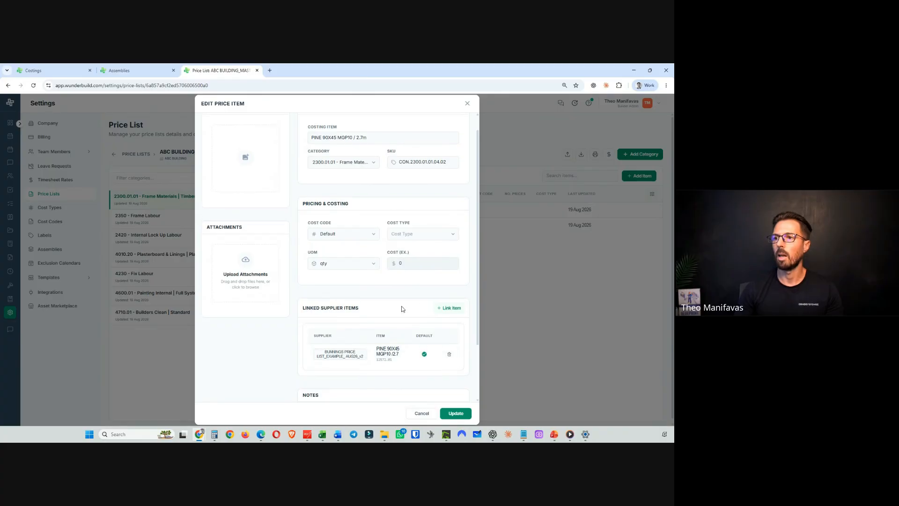
pyautogui.scroll(-3, 397, 309)
pyautogui.scroll(1, 398, 304)
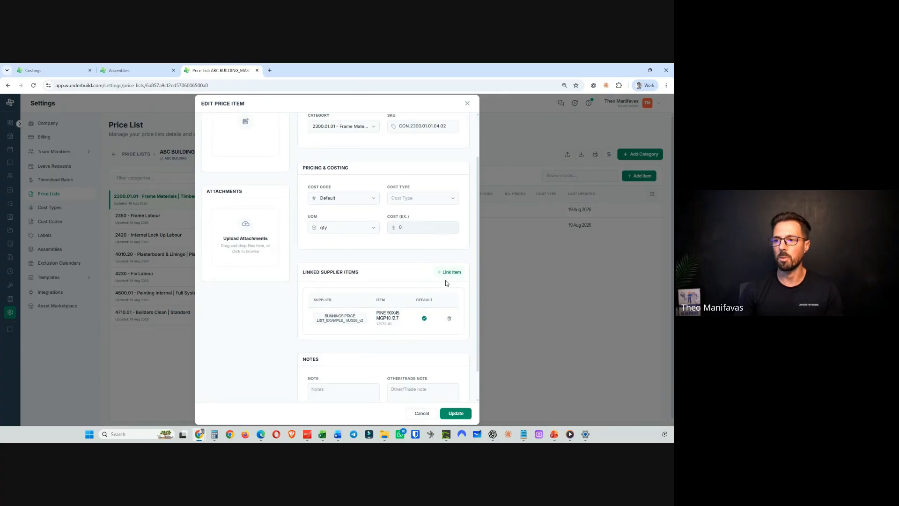
pyautogui.click(449, 272)
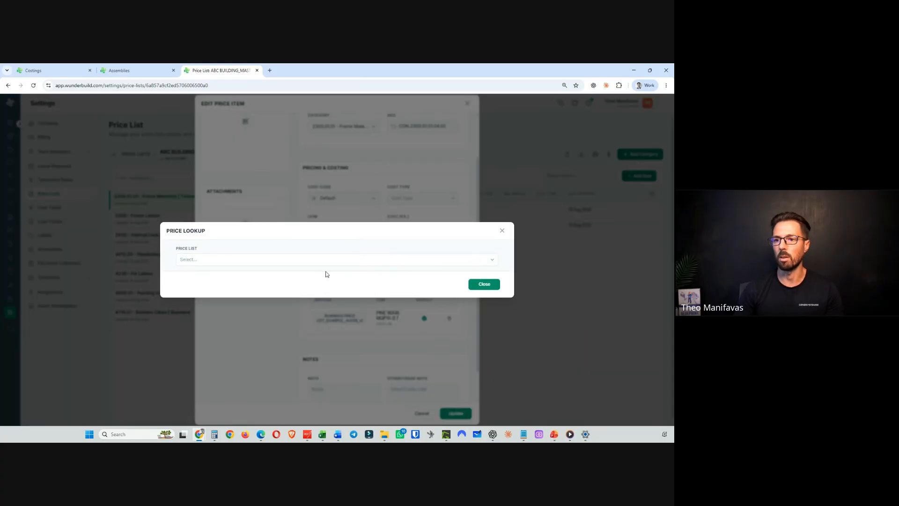
pyautogui.click(291, 261)
pyautogui.write('mitre')
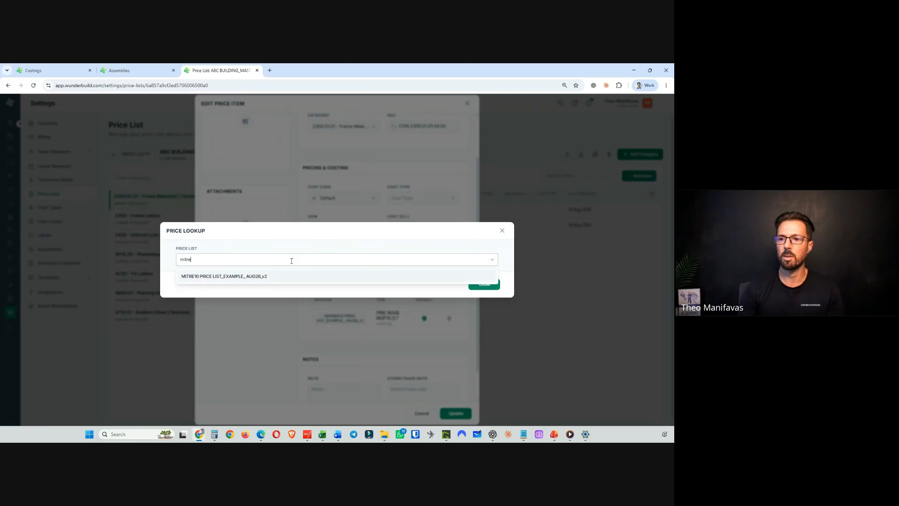
pyautogui.click(236, 277)
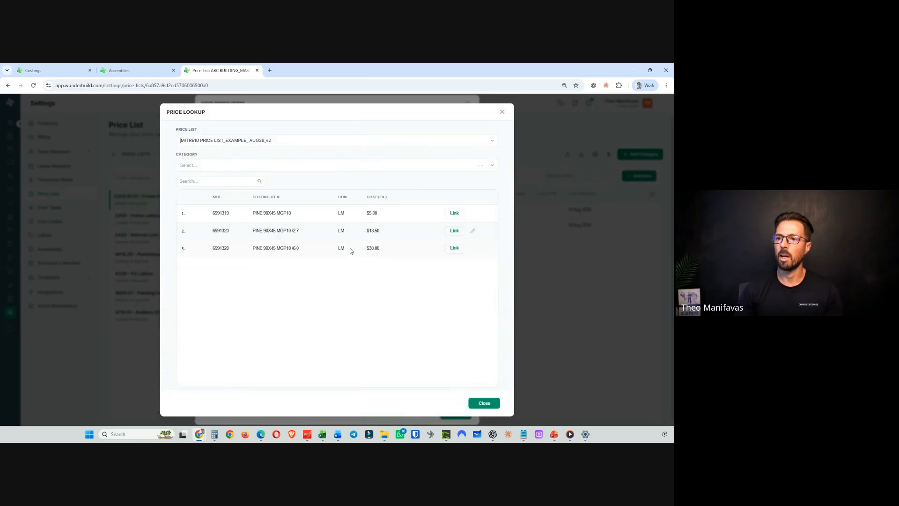
pyautogui.click(452, 231)
pyautogui.click(484, 404)
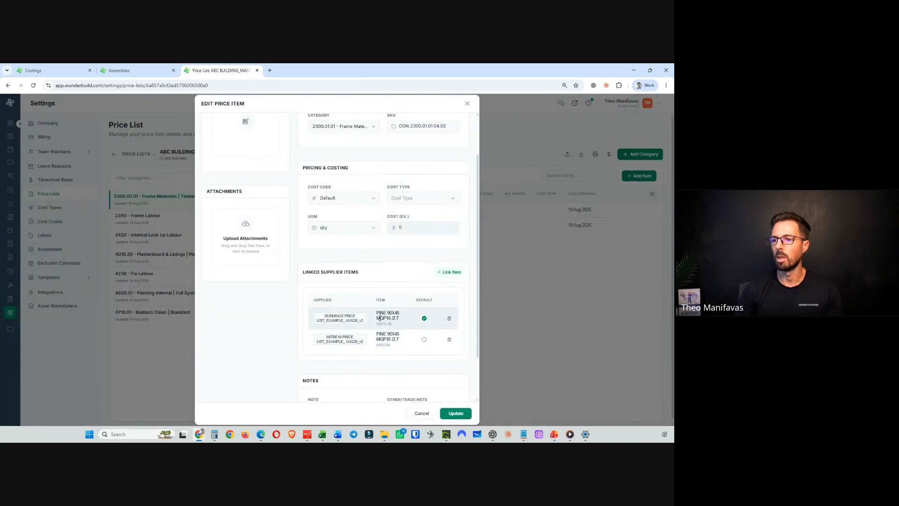
# - Save the PINE 90X45 MGP10 / 2.7m price item with its linked supplier items
pyautogui.scroll(2, 367, 149)
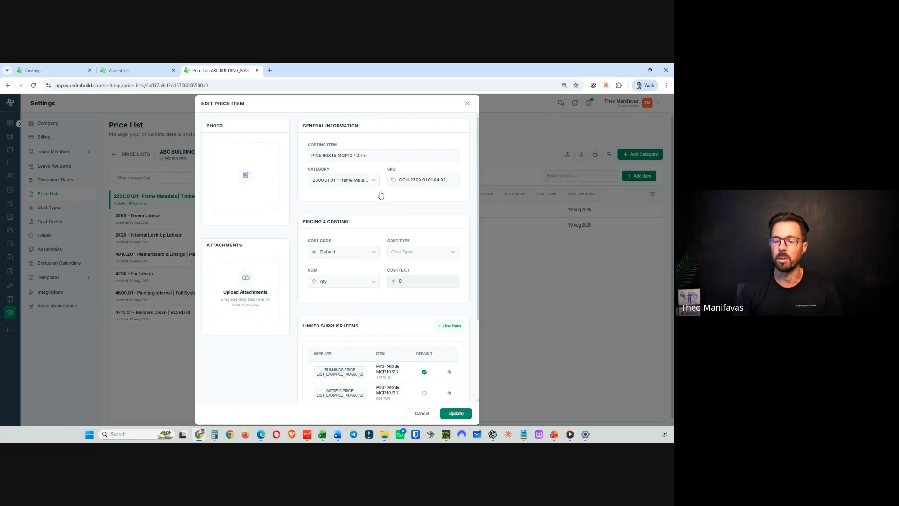
pyautogui.scroll(-3, 386, 225)
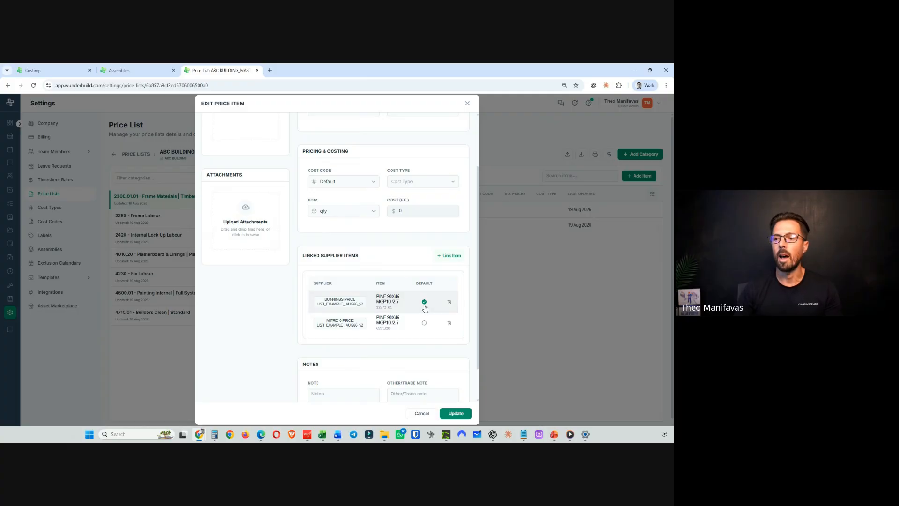
pyautogui.scroll(1, 412, 262)
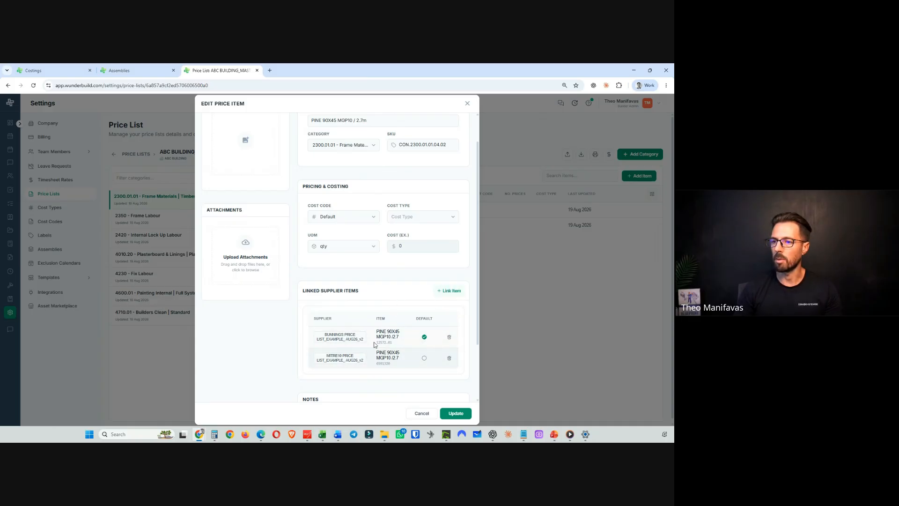
pyautogui.click(460, 413)
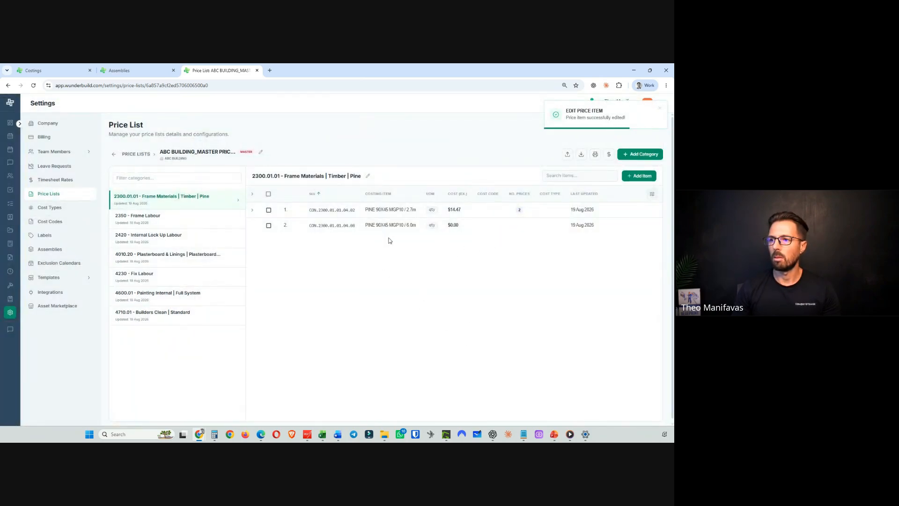
# - Link the PINE 90X45 MGP10 /6.0 item from BUNNINGS PRICE LIST_EXAMPLE_AUG26_v2 to the master's PINE 90X45 MGP10 / 6.0m price item
pyautogui.click(584, 230)
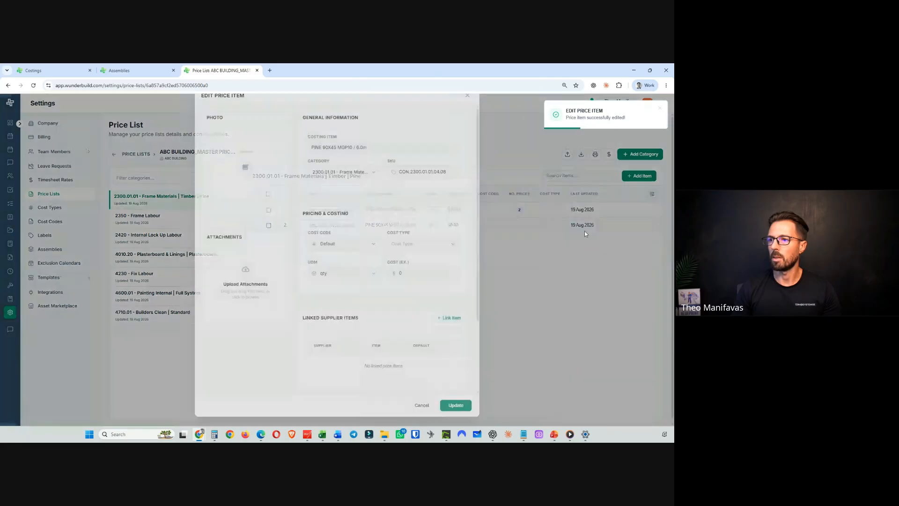
pyautogui.click(450, 326)
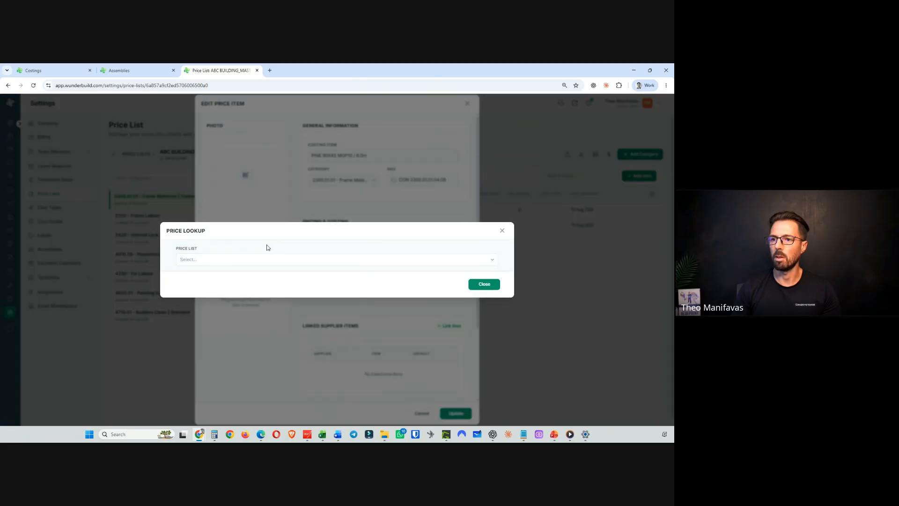
pyautogui.click(219, 258)
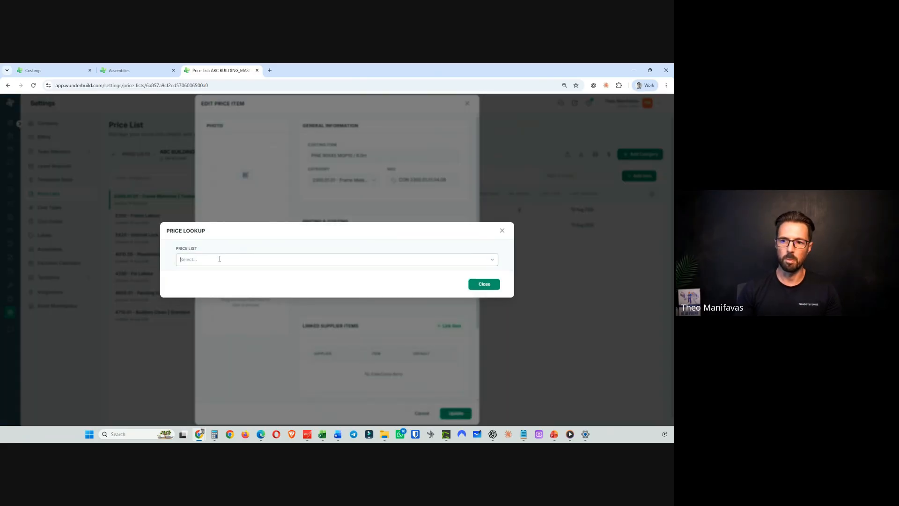
pyautogui.write('bunn')
pyautogui.click(220, 290)
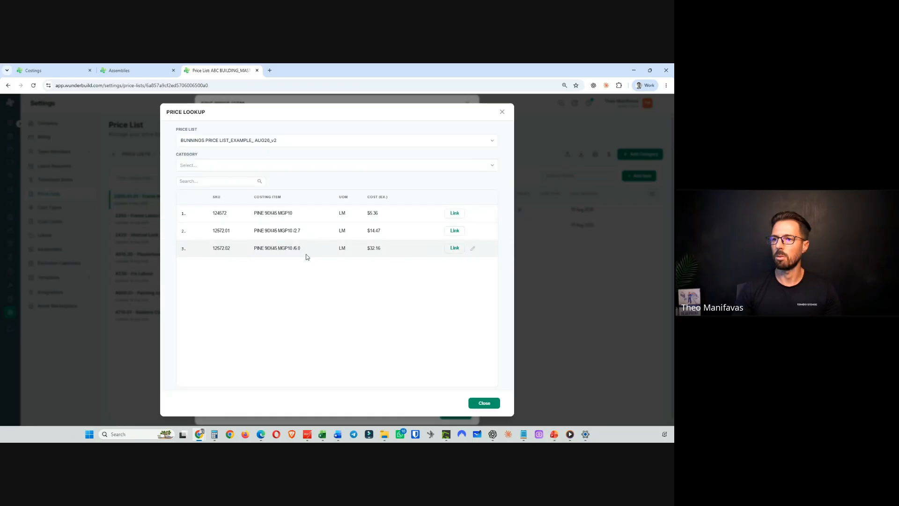
pyautogui.click(455, 249)
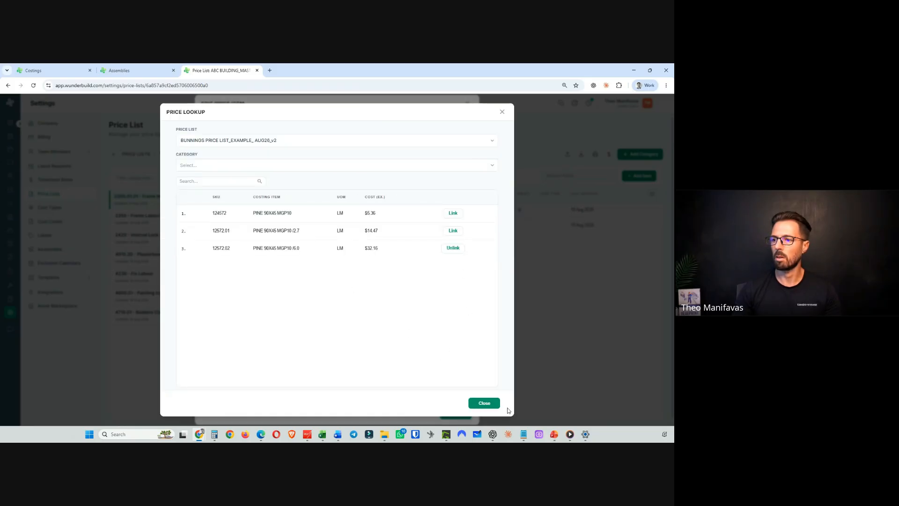
pyautogui.click(482, 403)
# - Link the PINE 90X45 MGP10 /6.0 item from MITRE10 PRICE LIST_EXAMPLE_AUG26_v2 as a second supplier item
pyautogui.scroll(-2, 421, 318)
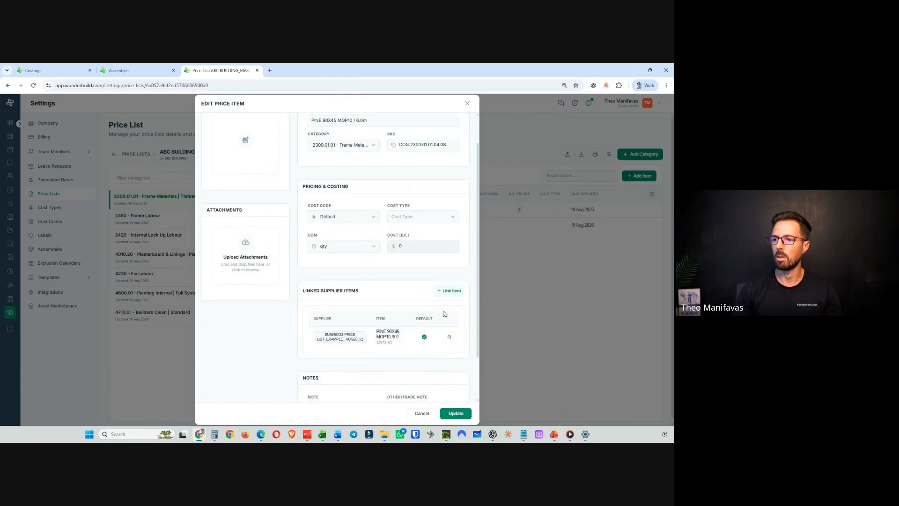
pyautogui.click(450, 291)
pyautogui.click(233, 259)
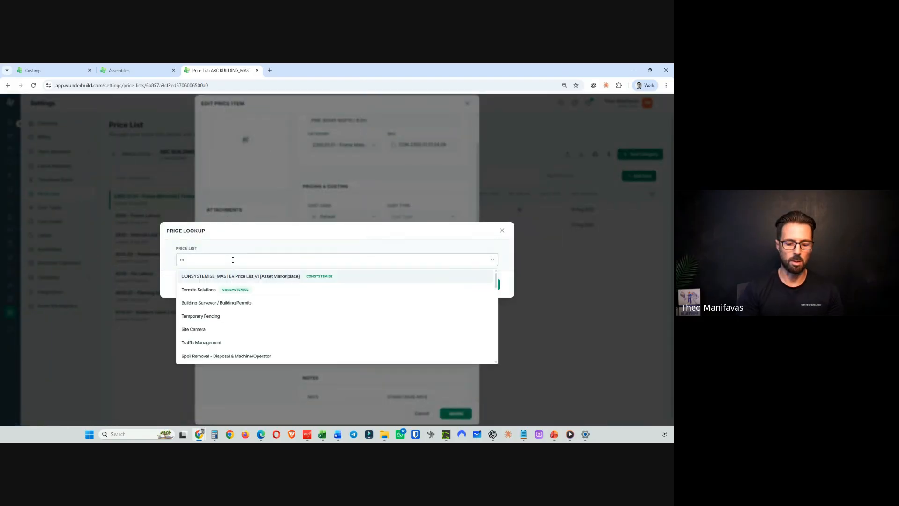
pyautogui.write('mitre')
pyautogui.click(230, 276)
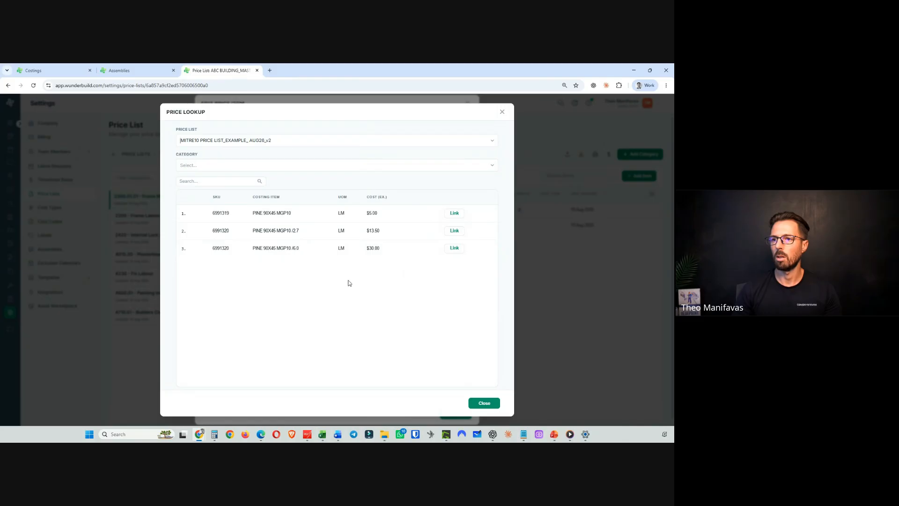
pyautogui.click(456, 251)
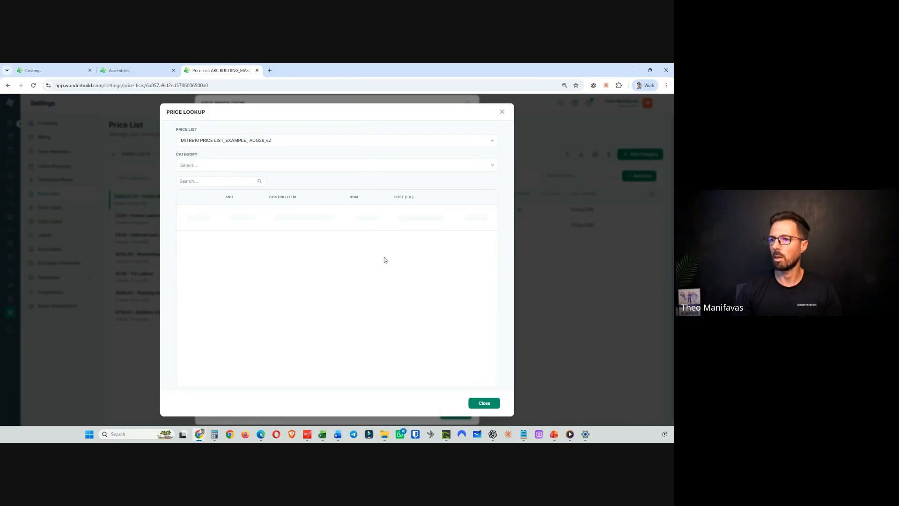
pyautogui.click(483, 403)
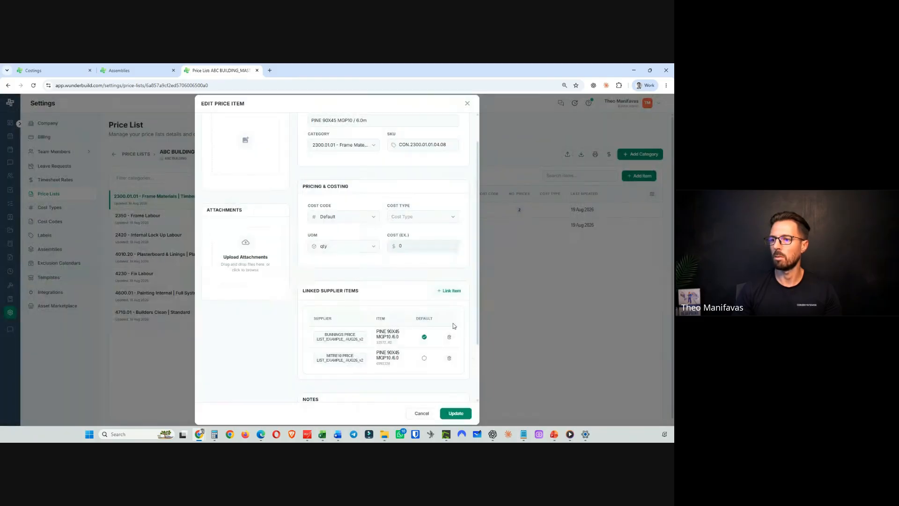
# - Save the PINE 90X45 MGP10 / 6.0m price item with its linked supplier items
pyautogui.scroll(-3, 452, 326)
pyautogui.scroll(2, 435, 372)
pyautogui.click(457, 415)
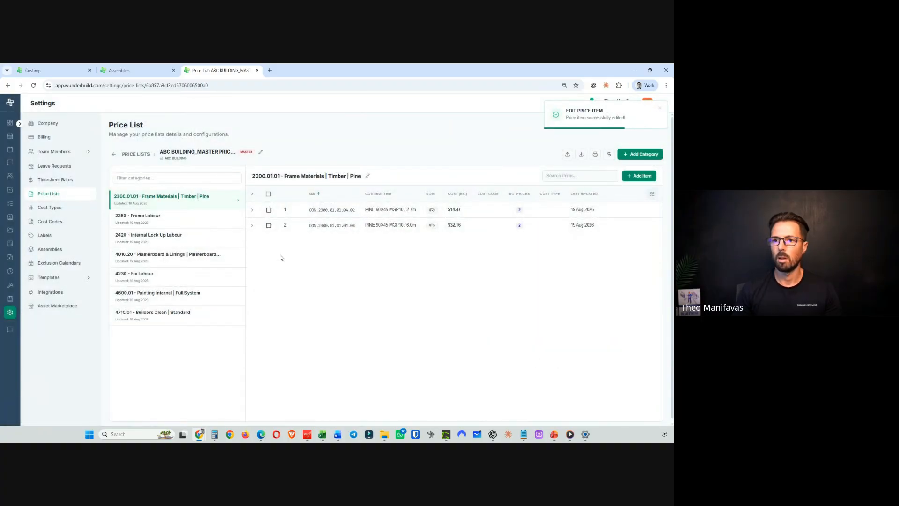
# - Link the Frame labour allowance item from ABC BUILDING_Price Item Catalogue_v2 to the 2350 Frame Labour price item
pyautogui.click(175, 222)
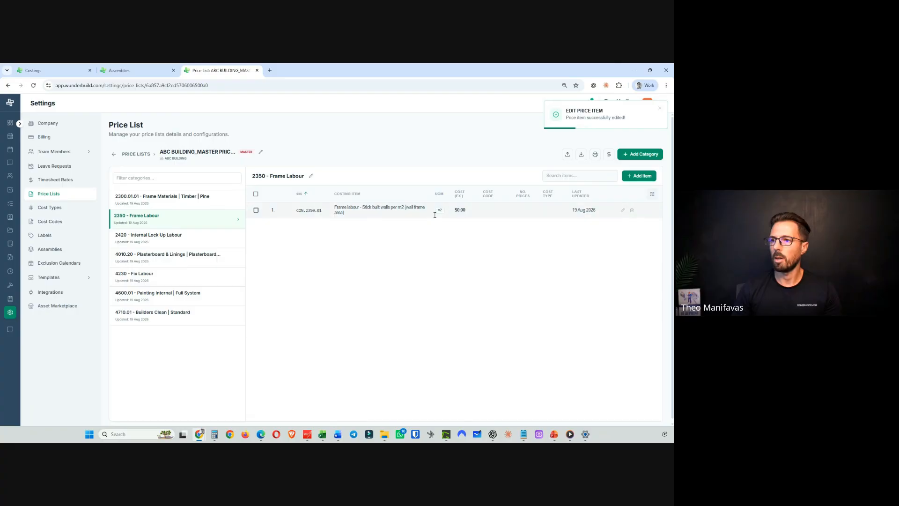
pyautogui.click(622, 209)
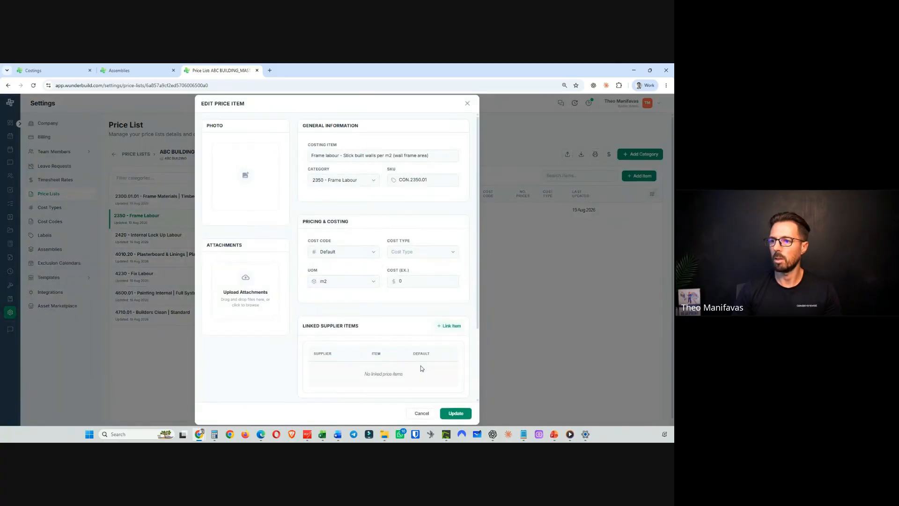
pyautogui.click(454, 327)
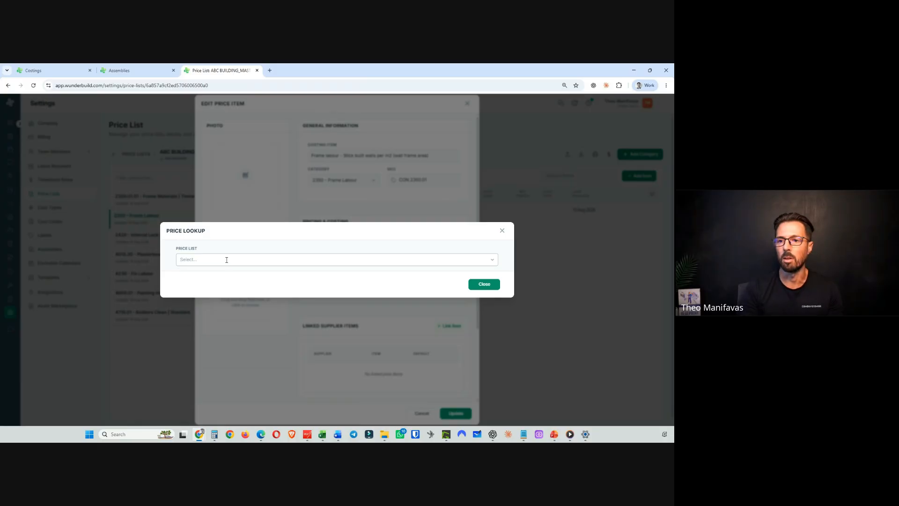
pyautogui.write('price ca')
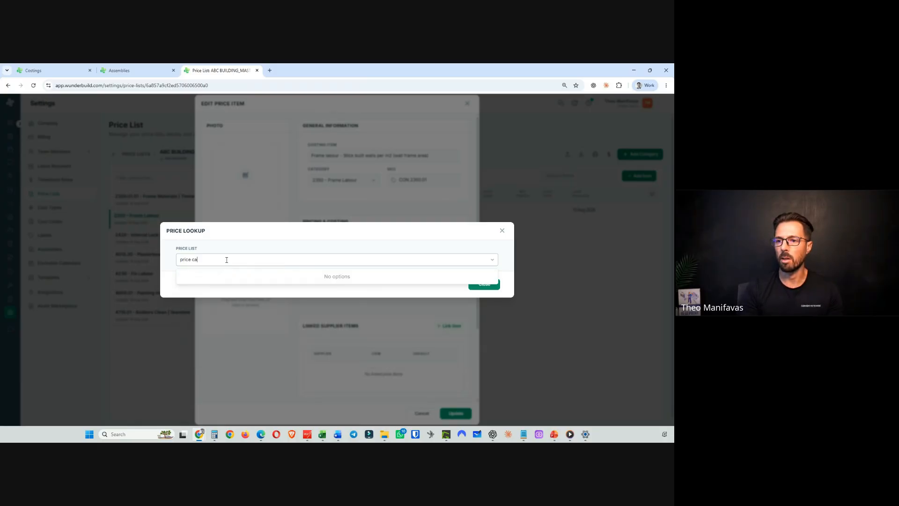
pyautogui.press('BackSpace')
pyautogui.press('BackSpace')
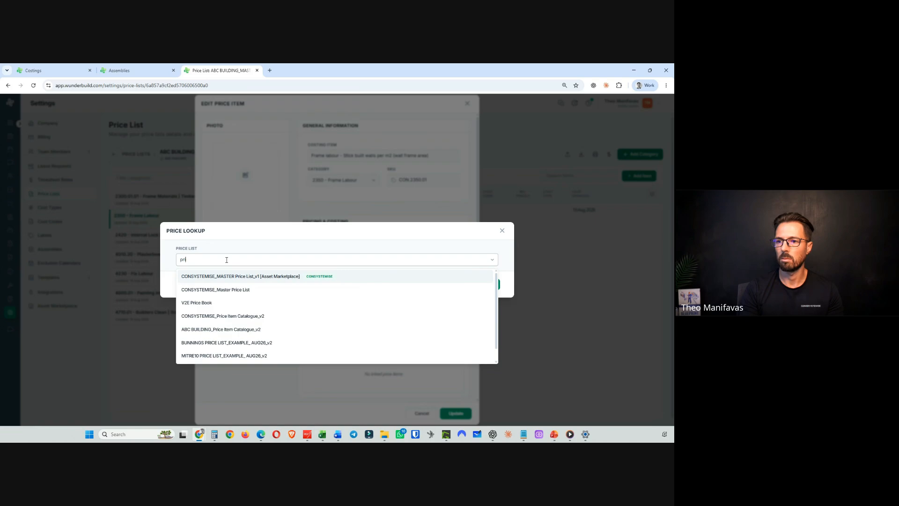
pyautogui.press('BackSpace')
pyautogui.press('BackSpace')
pyautogui.press('BackSpace')
pyautogui.write('cat')
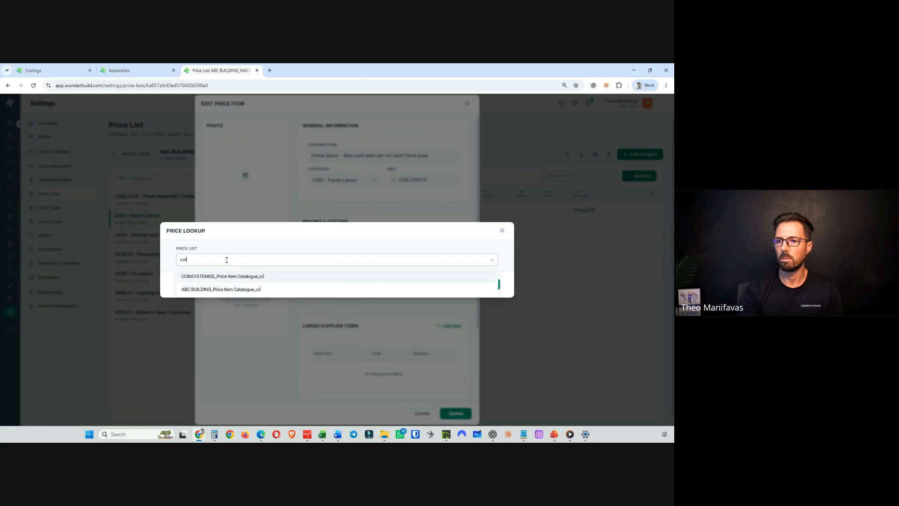
pyautogui.write('a')
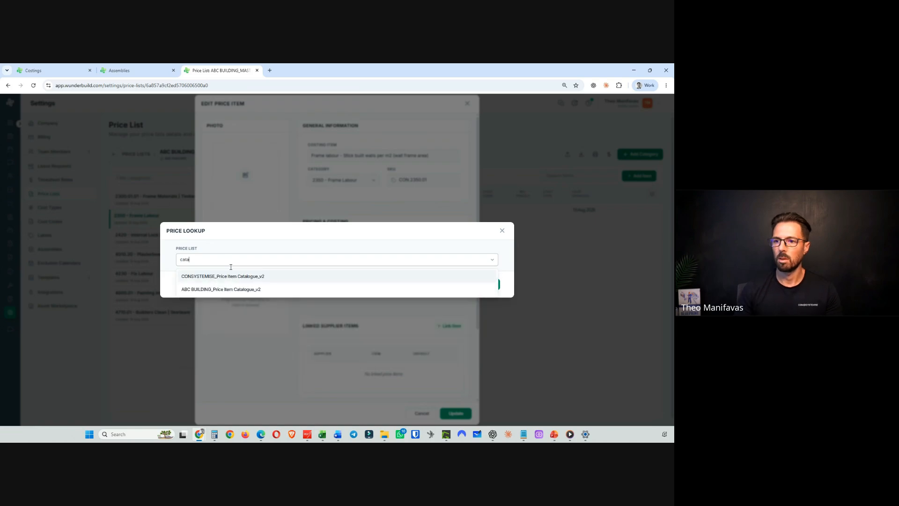
pyautogui.click(242, 290)
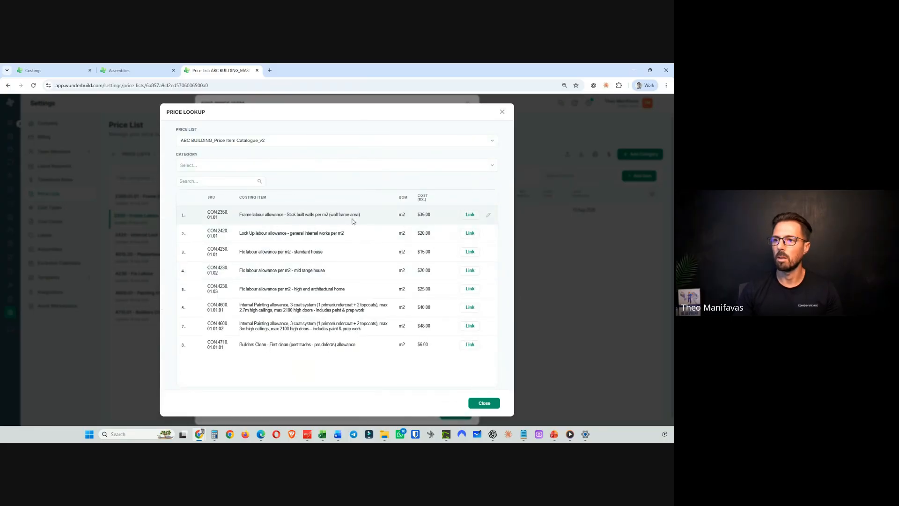
pyautogui.click(469, 214)
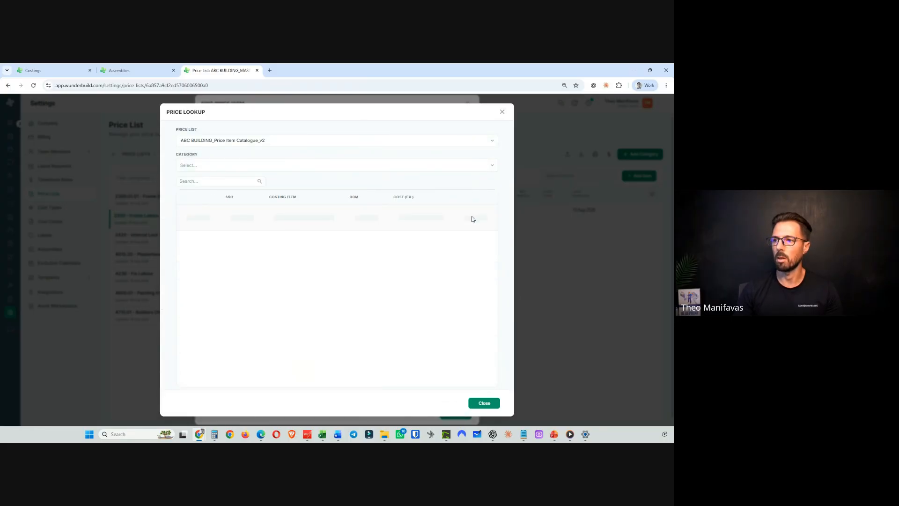
pyautogui.click(484, 403)
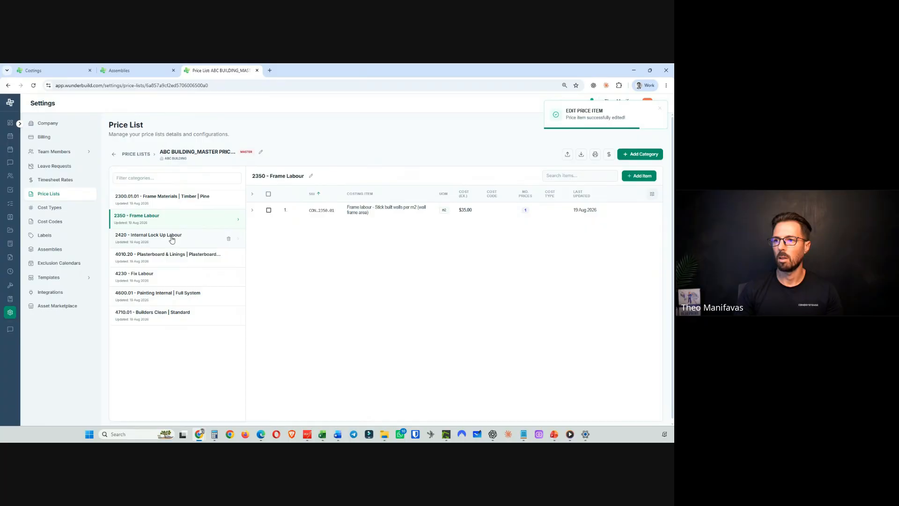
# - Link the Lock Up labour allowance item from ABC BUILDING_Price Item Catalogue_v2 to the 2420 Lock Up labour price item and save it
pyautogui.click(172, 240)
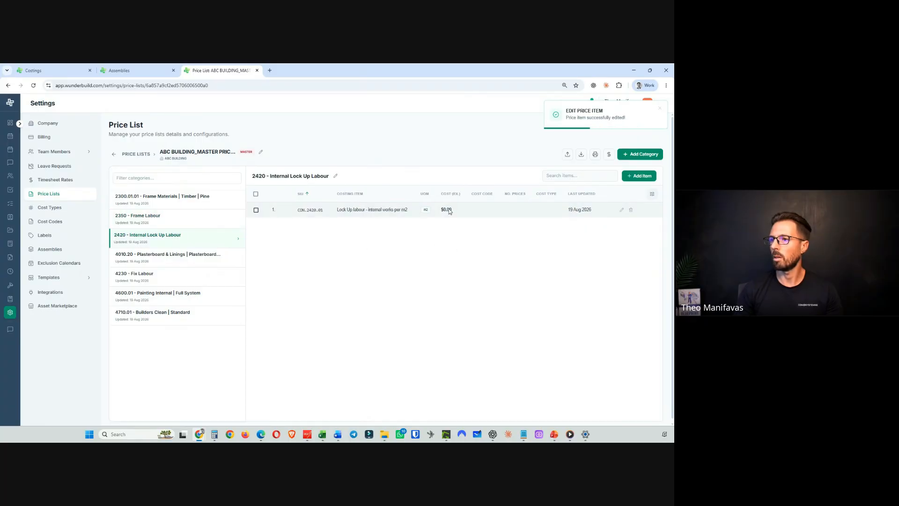
pyautogui.click(621, 209)
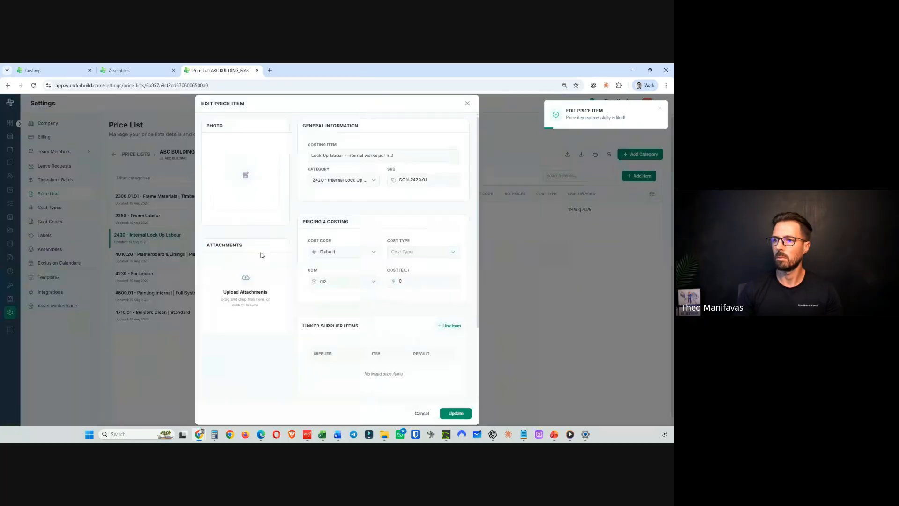
pyautogui.click(449, 326)
pyautogui.click(224, 259)
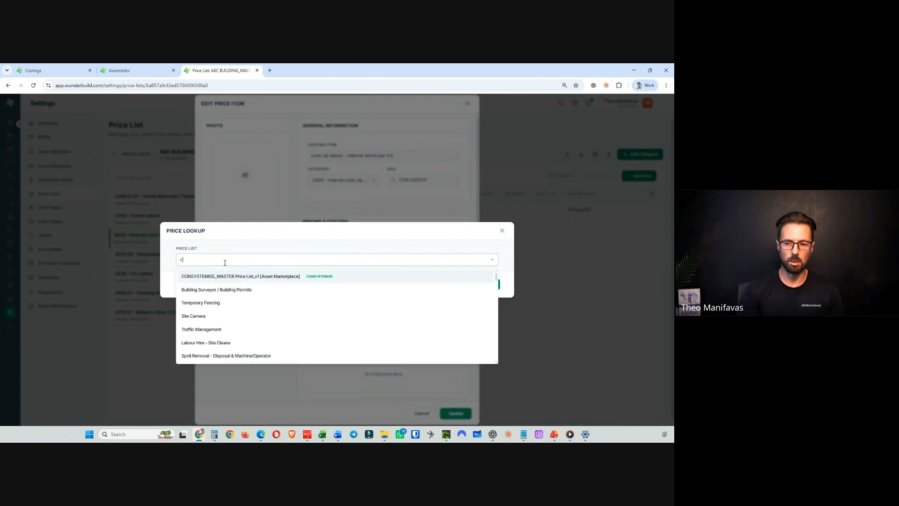
pyautogui.write('cat')
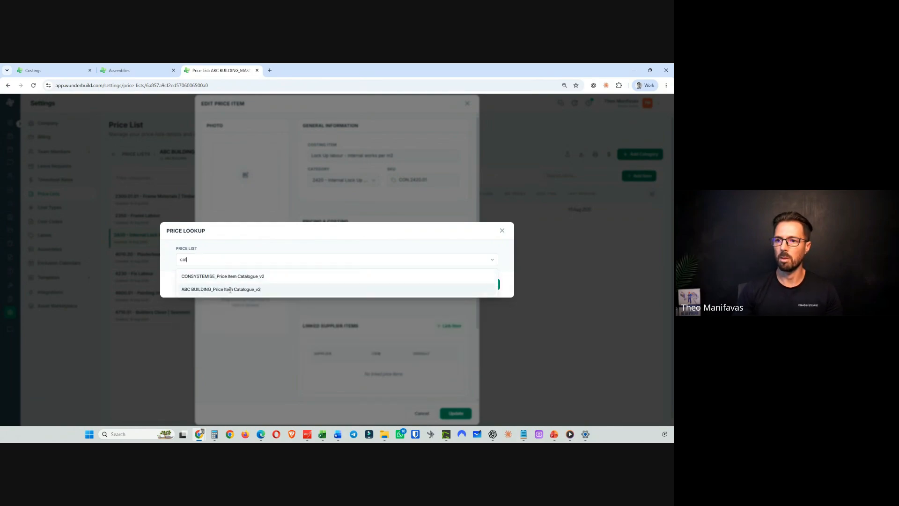
pyautogui.click(202, 289)
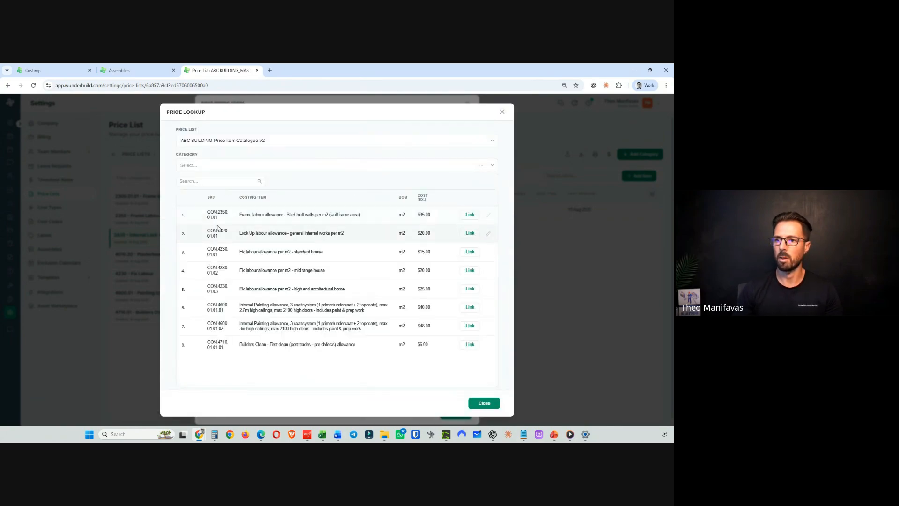
pyautogui.click(466, 233)
pyautogui.click(484, 403)
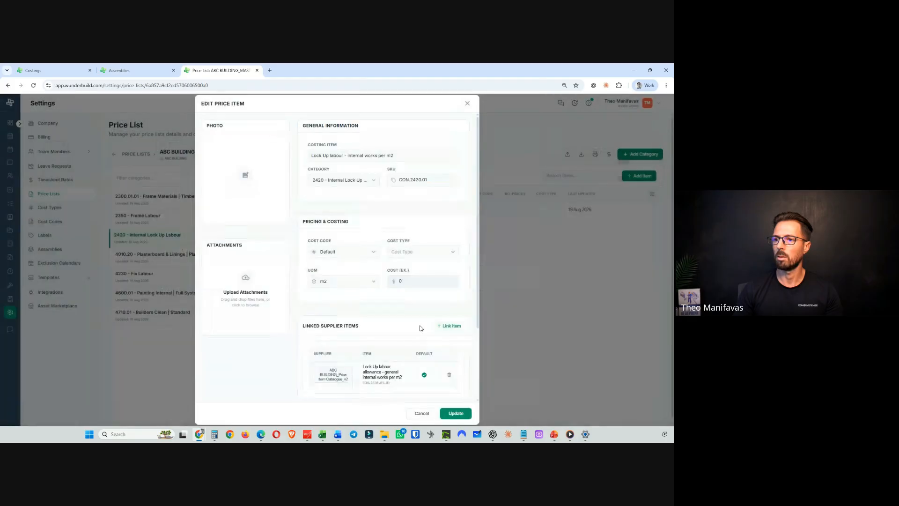
pyautogui.click(456, 413)
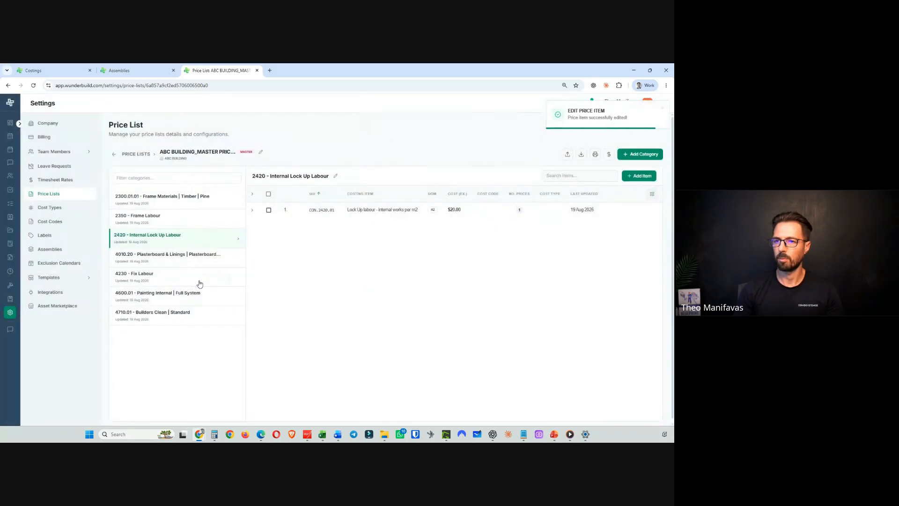
# - Link the Normal 10mm plasterboard item from PROLINE PLASTER PRICE LIST_EXAMPLE_AUG26_v2 to the 4010.20 Plasterboard price item and save it
pyautogui.click(205, 261)
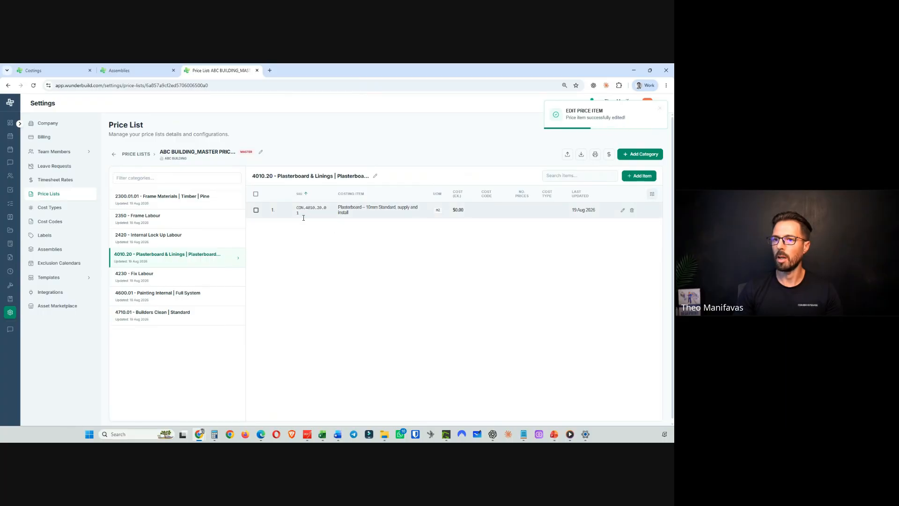
pyautogui.click(622, 210)
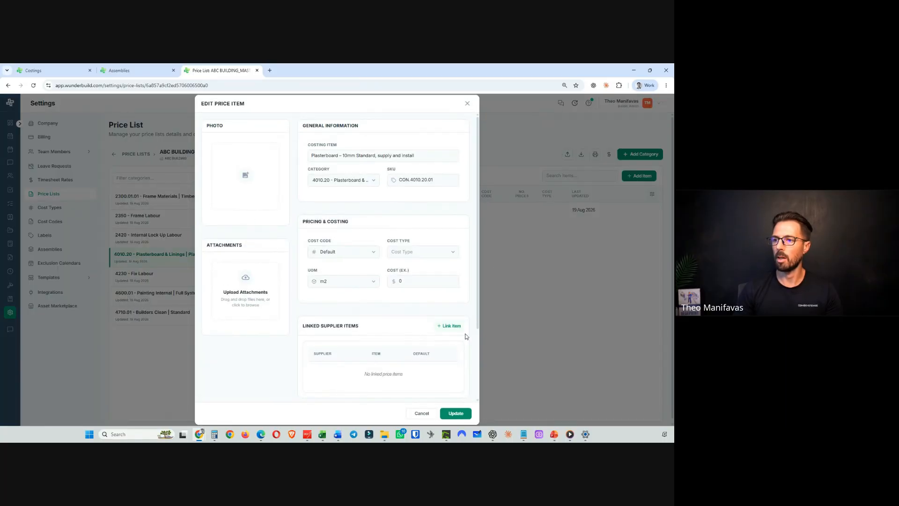
pyautogui.click(450, 325)
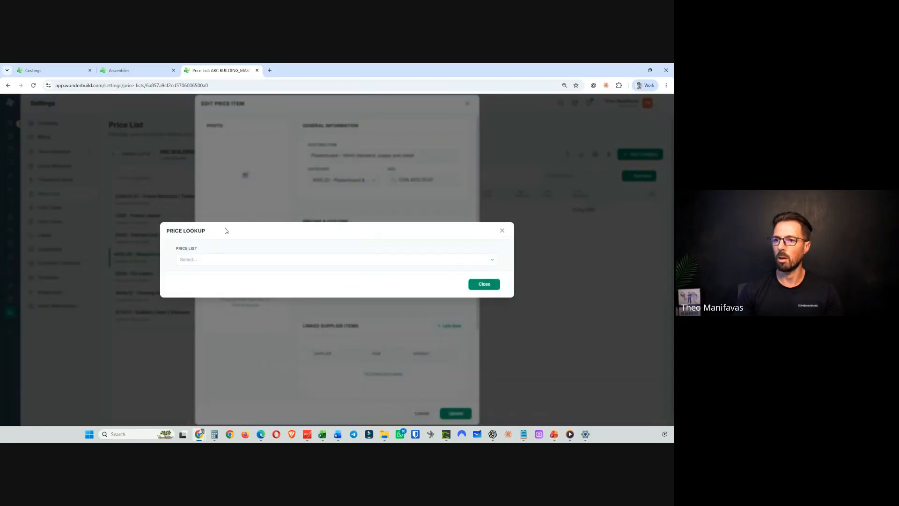
pyautogui.click(215, 260)
pyautogui.write('b')
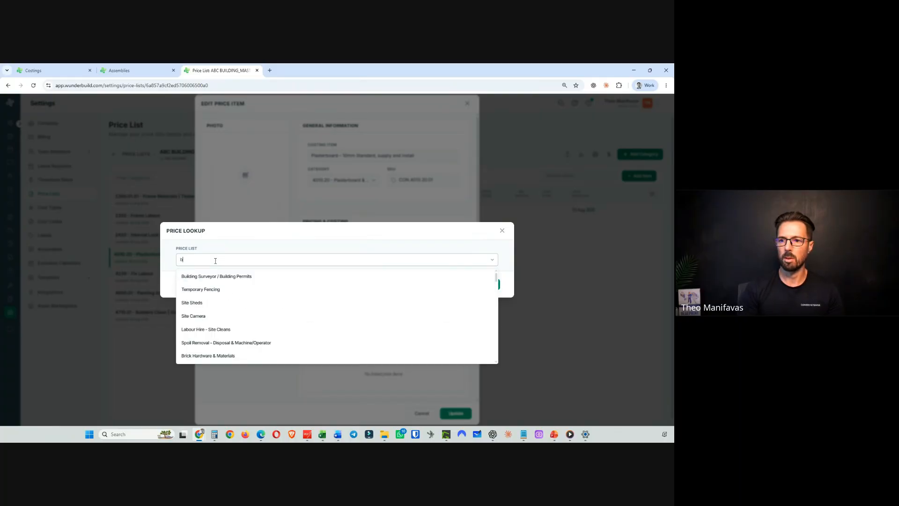
pyautogui.press('BackSpace')
pyautogui.write('plas')
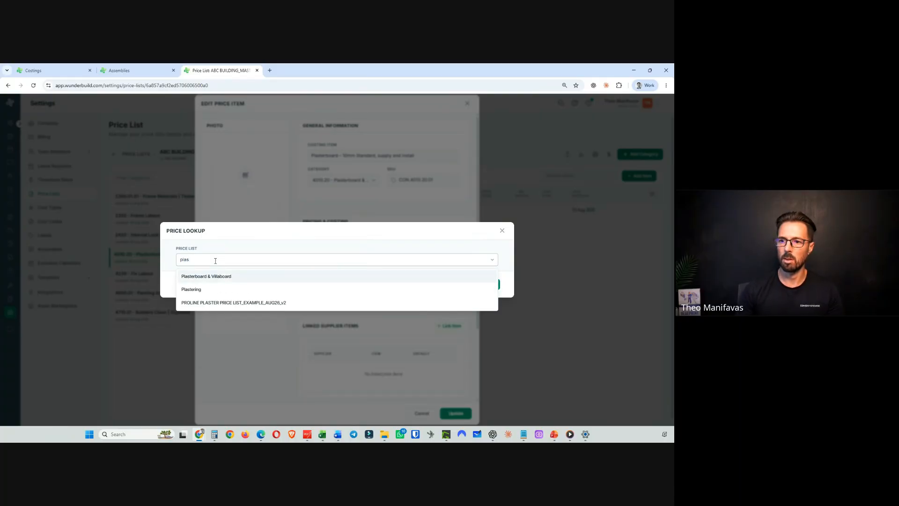
pyautogui.click(238, 303)
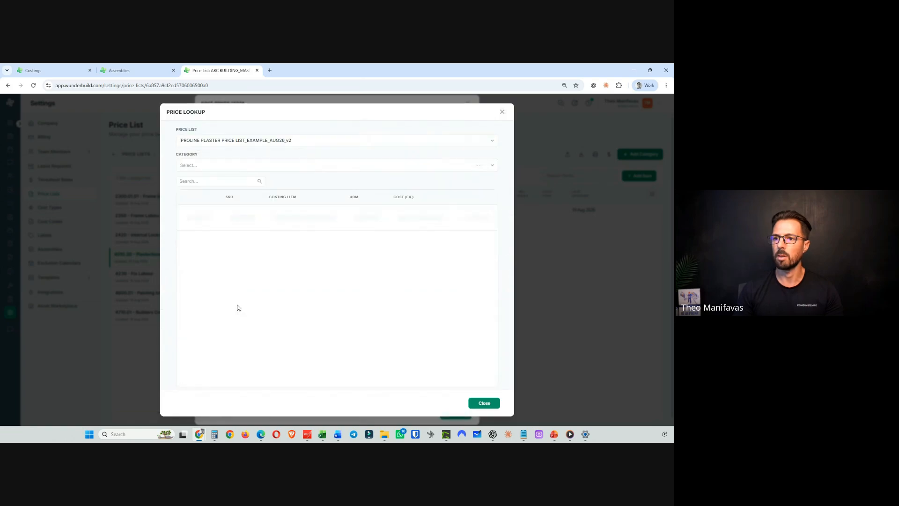
pyautogui.click(487, 404)
pyautogui.click(457, 413)
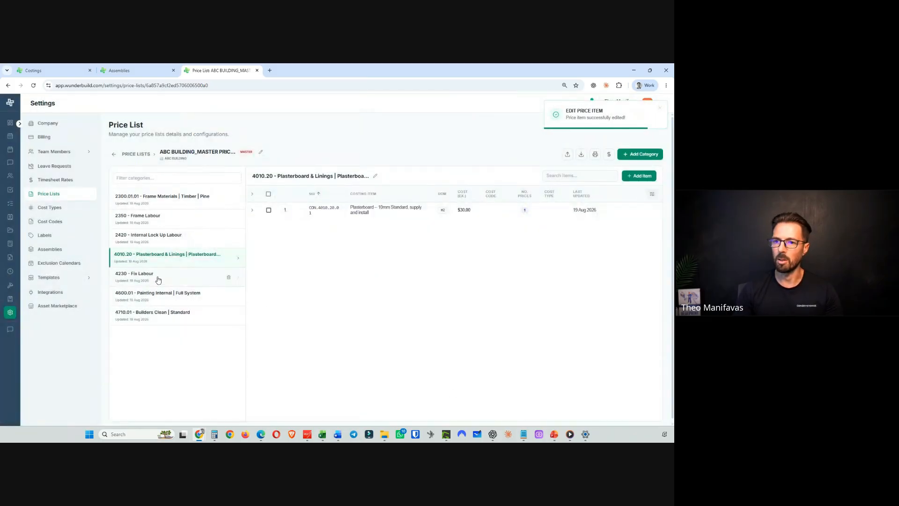
# - Link the standard, mid range and high end Fix labour allowance items from ABC BUILDING_Price Item Catalogue_v2 to the Fix labour per m2 item
pyautogui.click(157, 279)
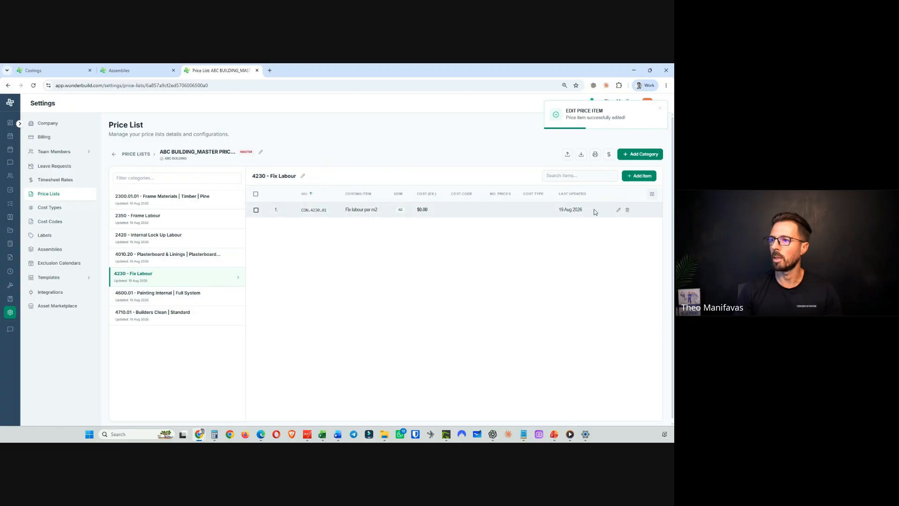
pyautogui.click(618, 210)
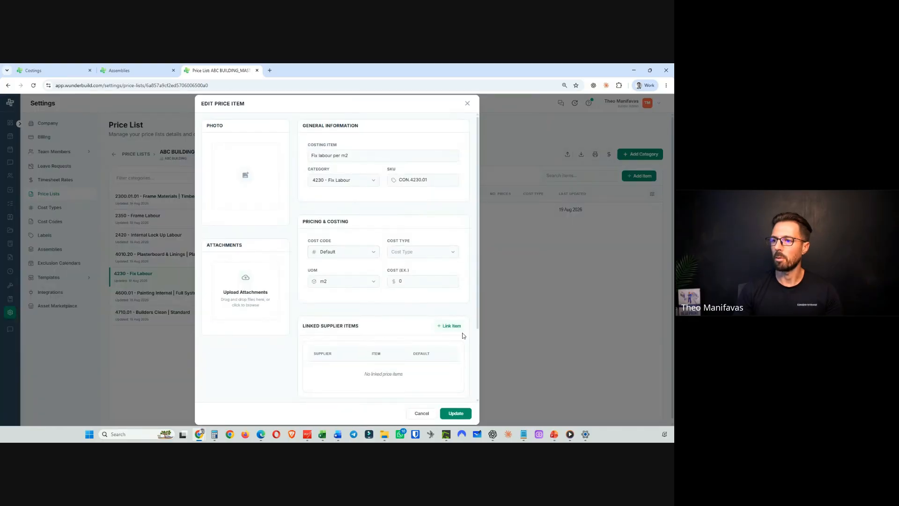
pyautogui.click(450, 325)
pyautogui.write('cata')
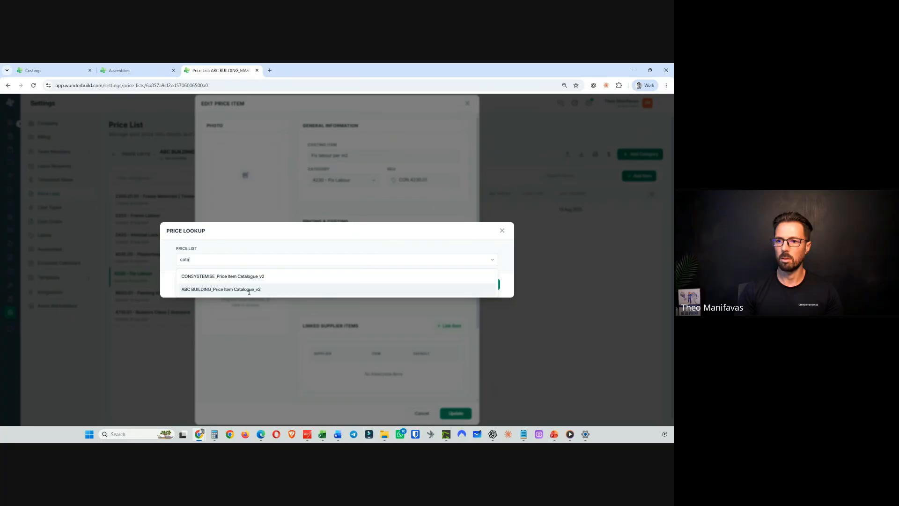
pyautogui.click(249, 290)
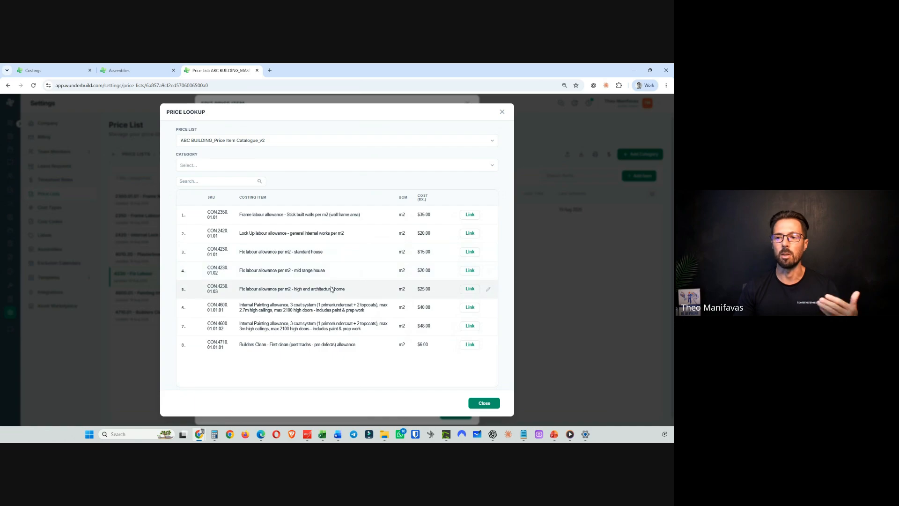
pyautogui.click(470, 253)
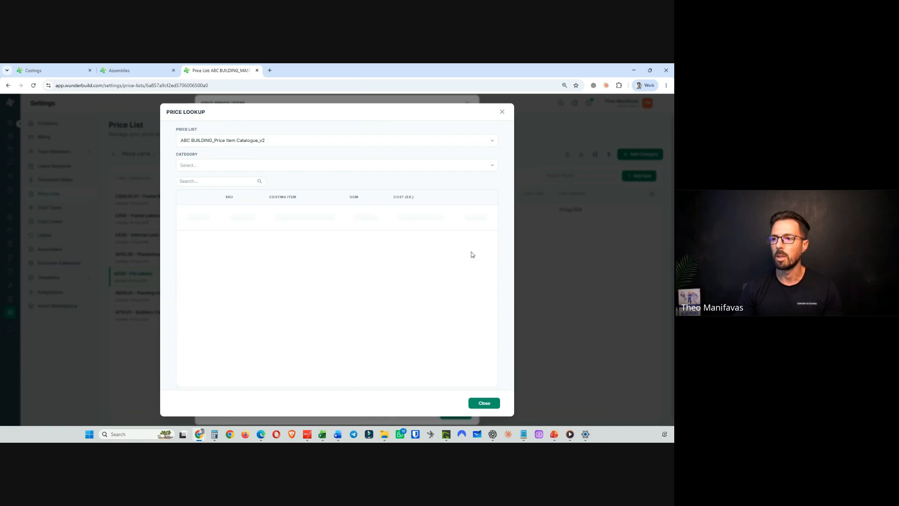
pyautogui.click(466, 271)
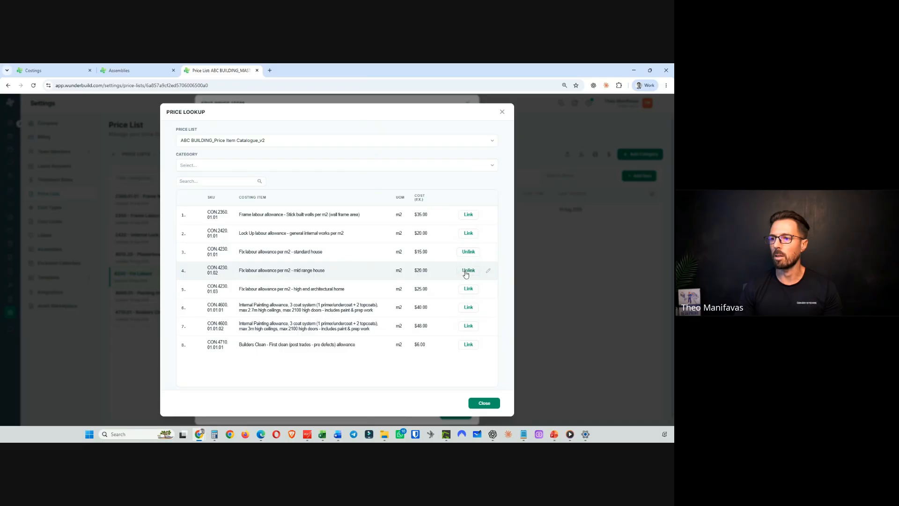
pyautogui.click(468, 288)
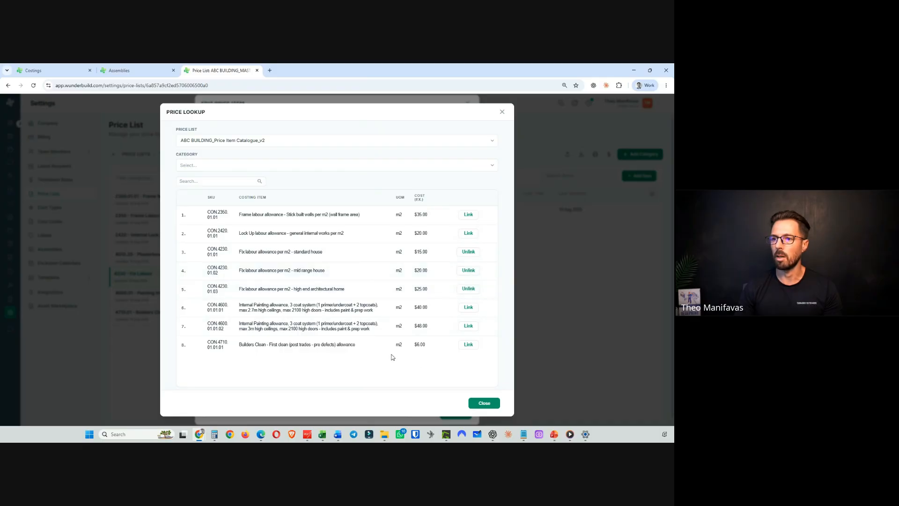
pyautogui.click(477, 404)
# - Save the Fix labour per m2 price item with its three linked supplier items
pyautogui.scroll(-2, 421, 365)
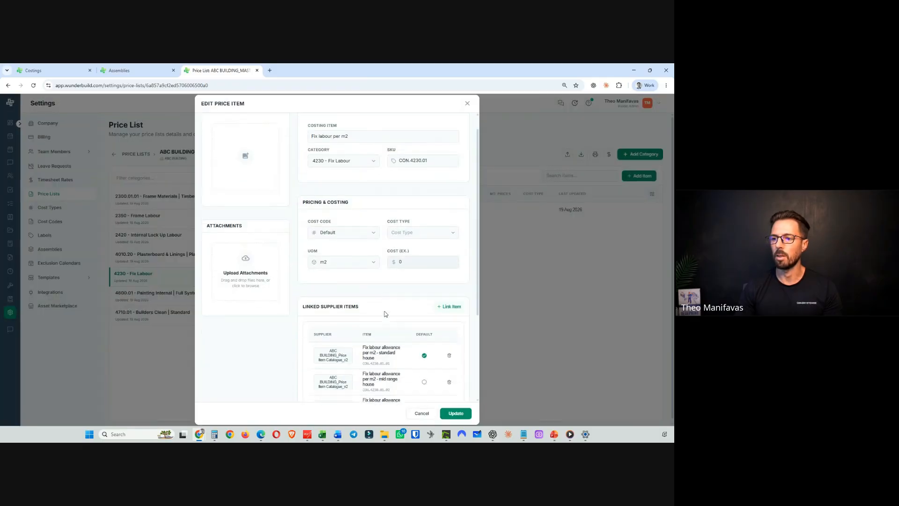
pyautogui.scroll(2, 369, 340)
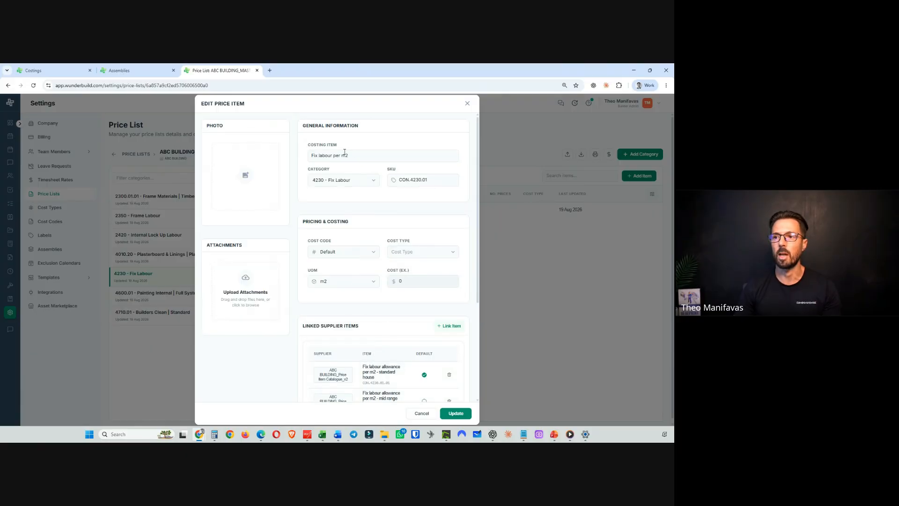
pyautogui.scroll(-4, 398, 294)
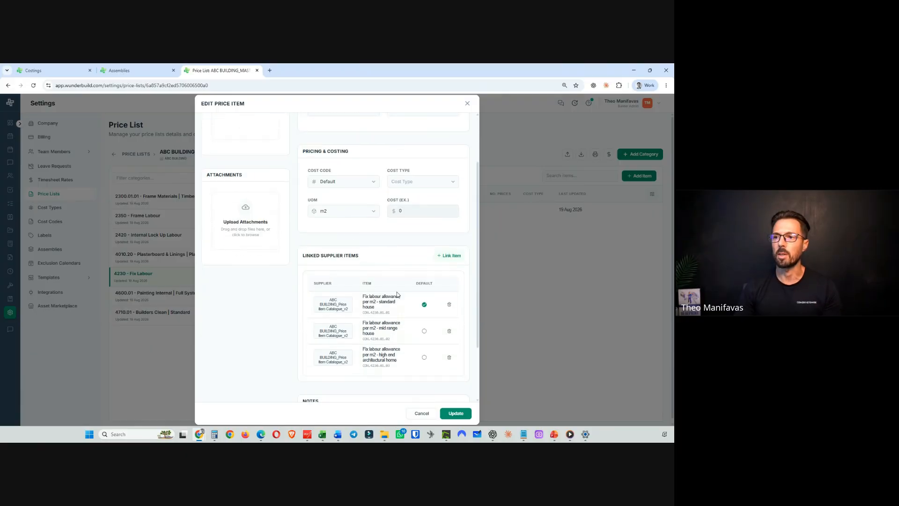
pyautogui.click(455, 414)
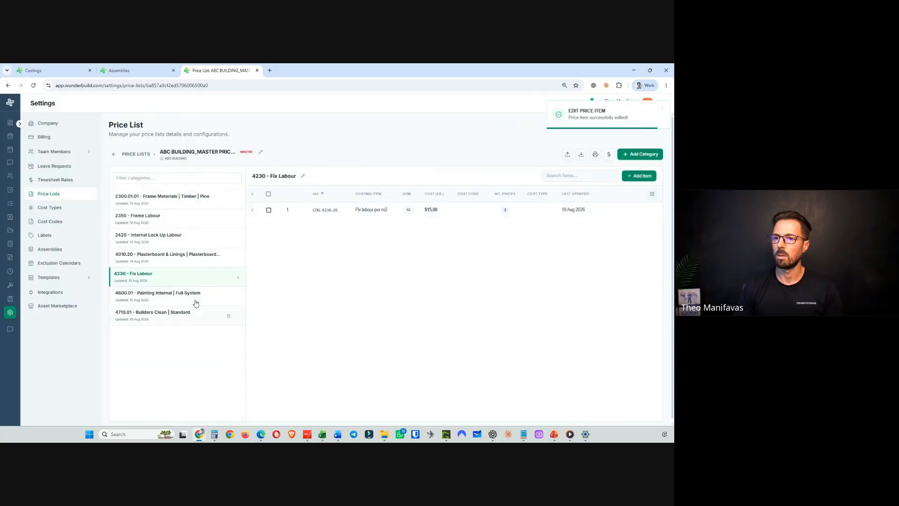
# - Link both Internal Painting allowance items from ABC BUILDING_Price Item Catalogue_v2 to the 4600.01 Painting Internal price item and save it
pyautogui.click(196, 299)
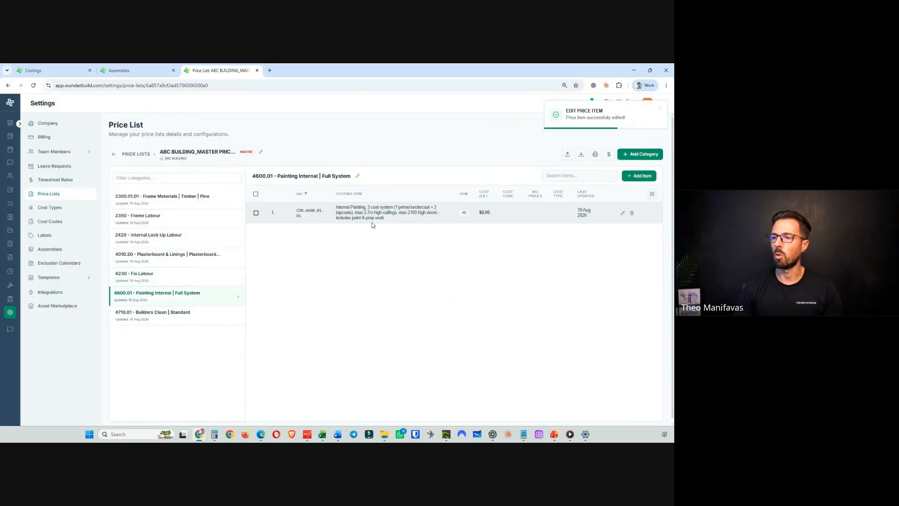
pyautogui.click(621, 212)
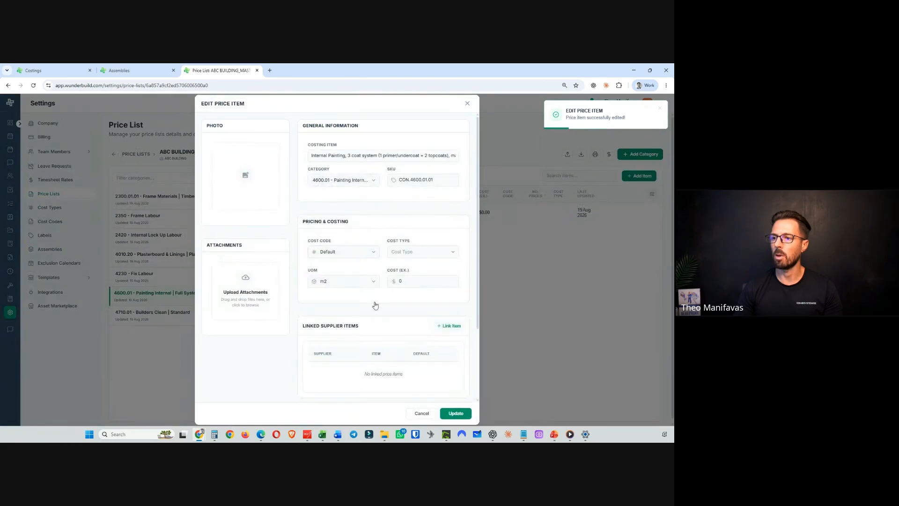
pyautogui.click(450, 326)
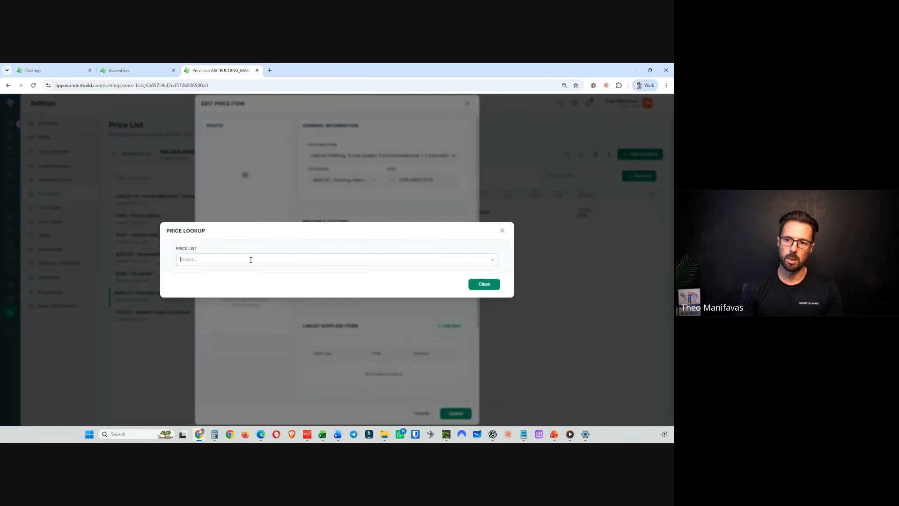
pyautogui.click(251, 260)
pyautogui.write('abc')
pyautogui.click(237, 291)
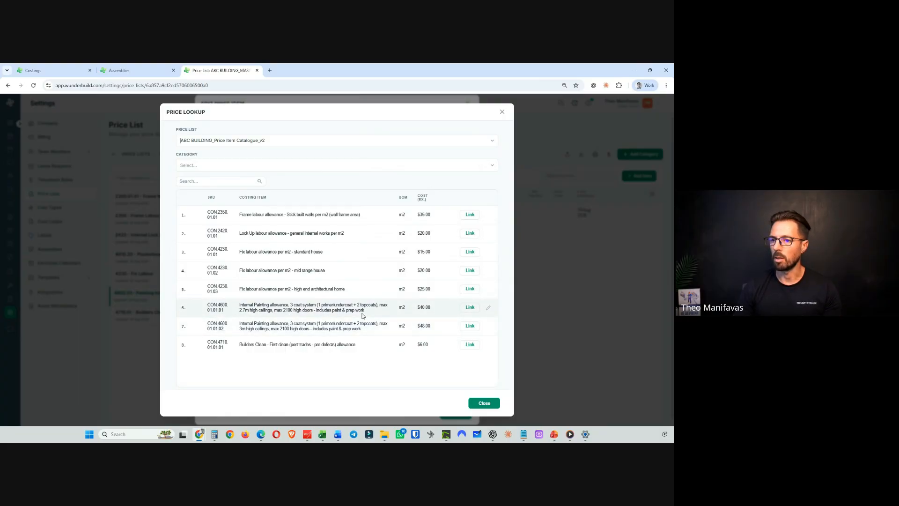
pyautogui.click(469, 309)
pyautogui.click(468, 325)
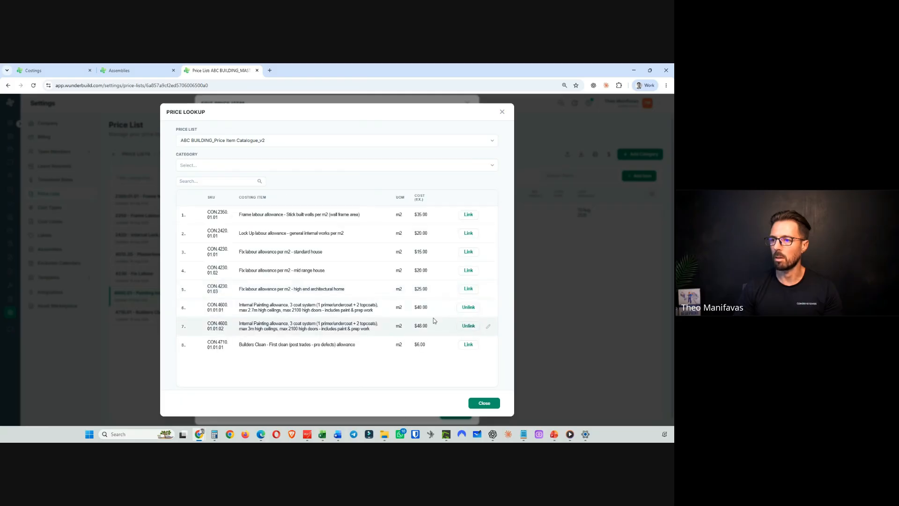
pyautogui.click(485, 404)
pyautogui.scroll(-5, 367, 321)
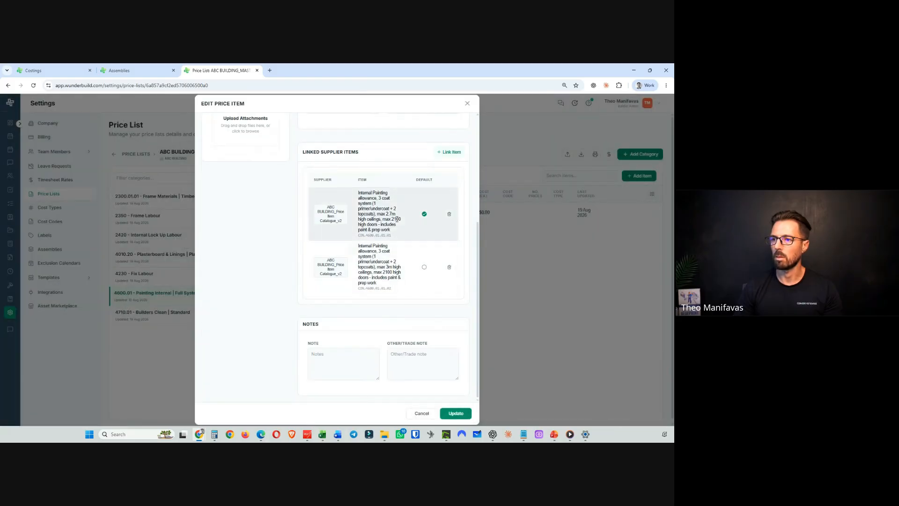
pyautogui.click(454, 411)
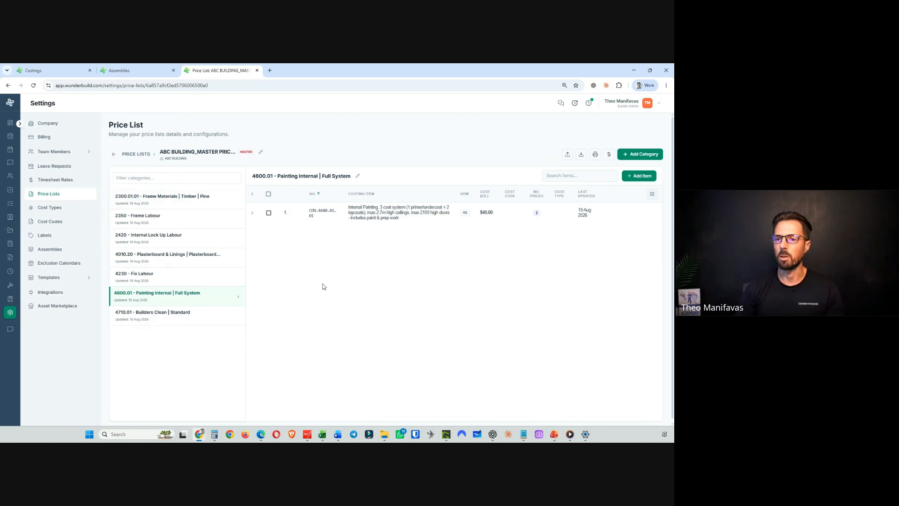
# - Link the Builders Clean first clean allowance from ABC BUILDING_Price Item Catalogue_v2 to the 4710.01 Builders Clean price item
pyautogui.click(163, 318)
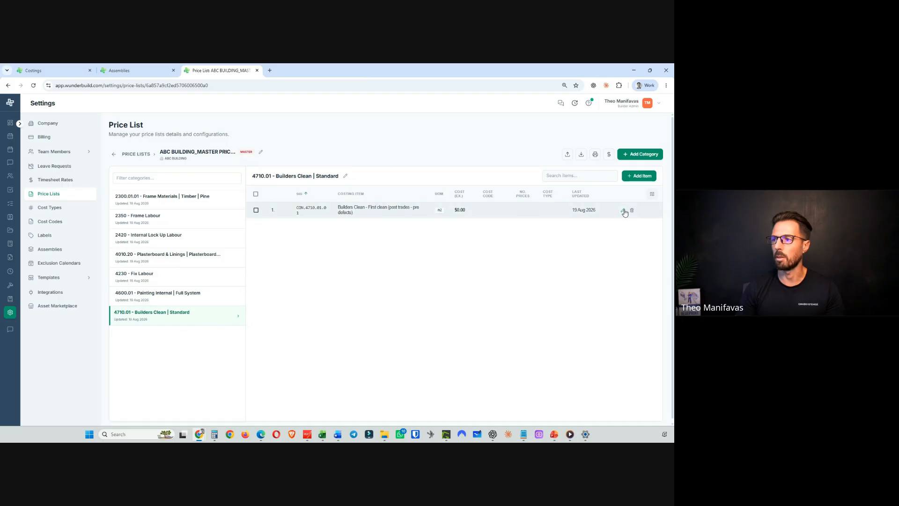
pyautogui.click(626, 210)
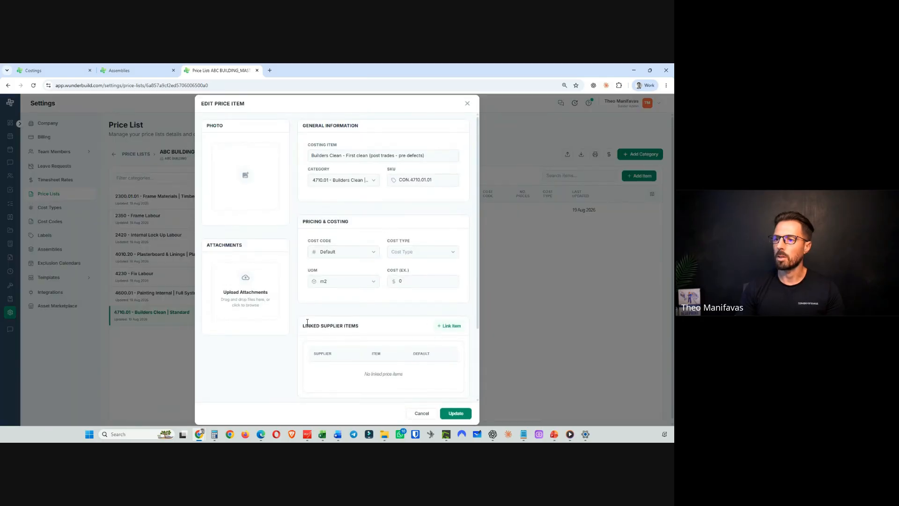
pyautogui.click(449, 325)
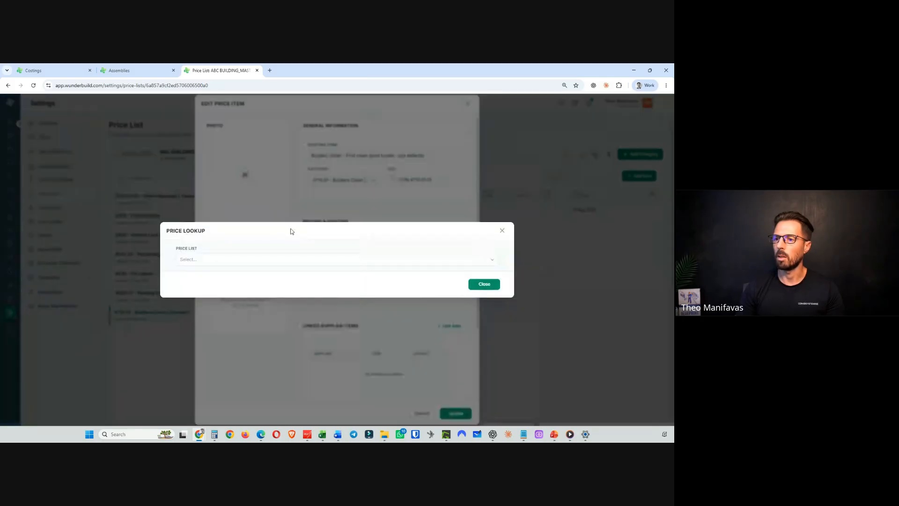
pyautogui.click(237, 256)
pyautogui.write('cat')
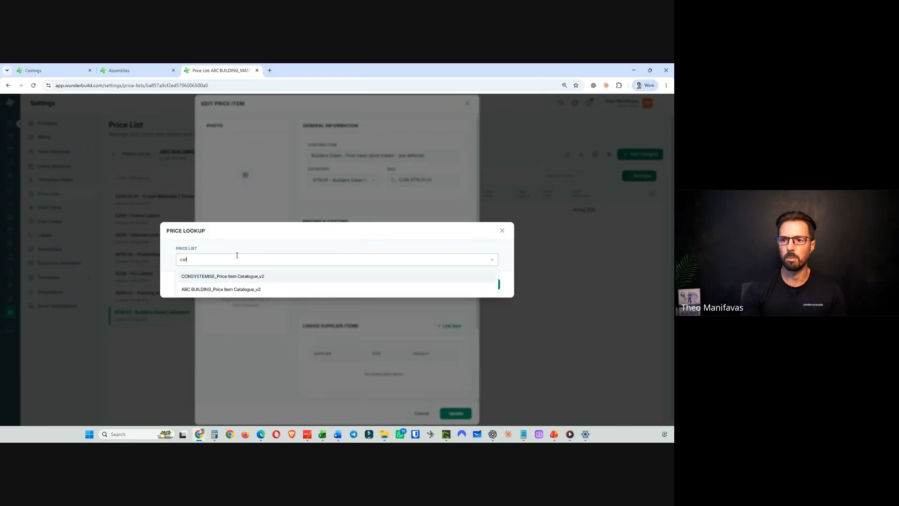
pyautogui.click(241, 295)
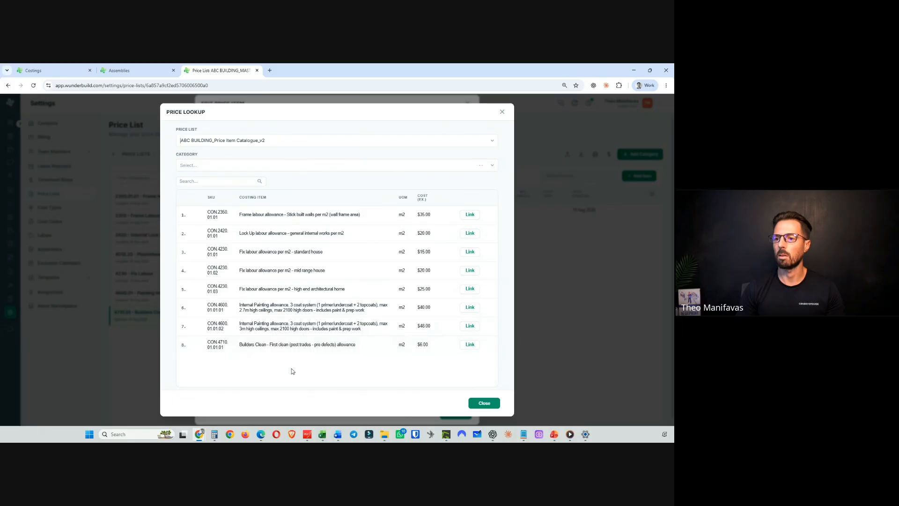
pyautogui.click(470, 345)
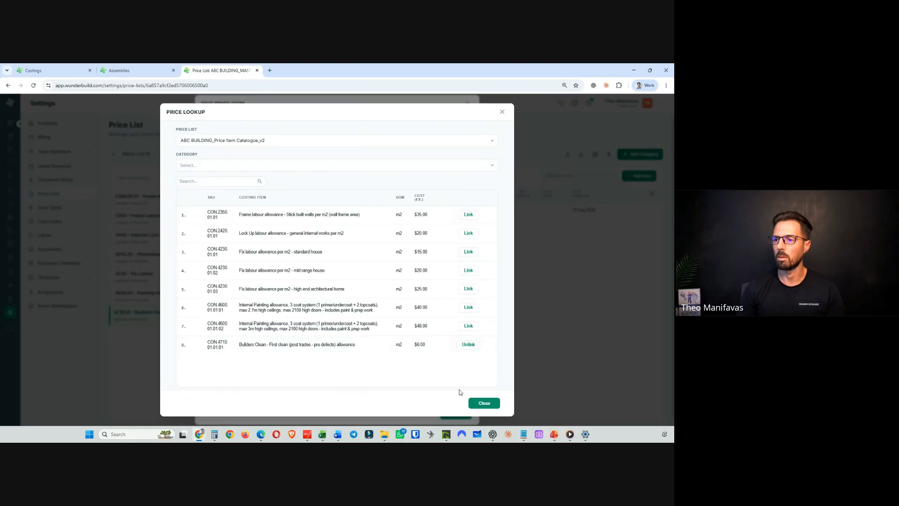
pyautogui.click(484, 402)
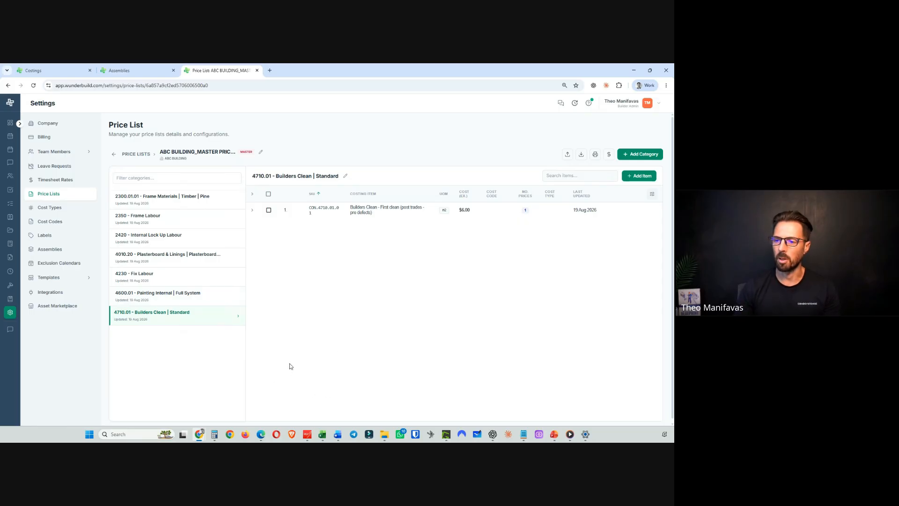
pyautogui.moveTo(558, 431)
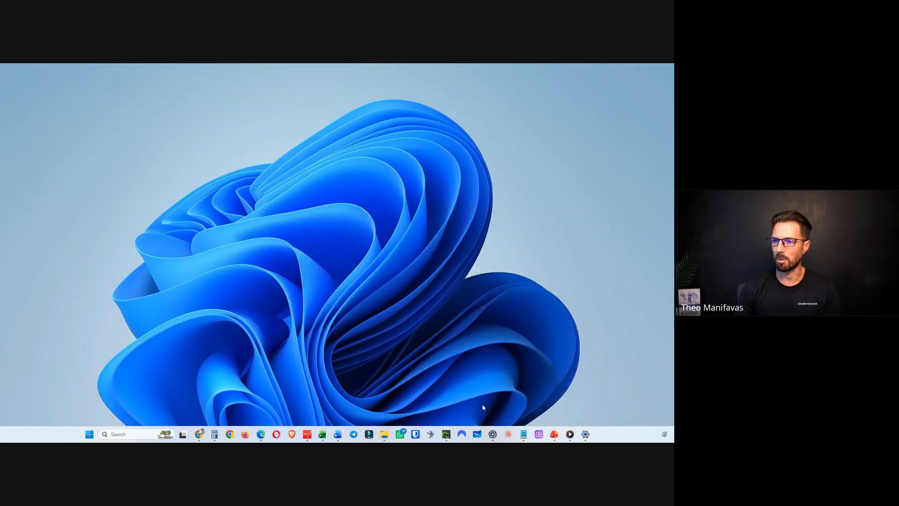
pyautogui.click(510, 405)
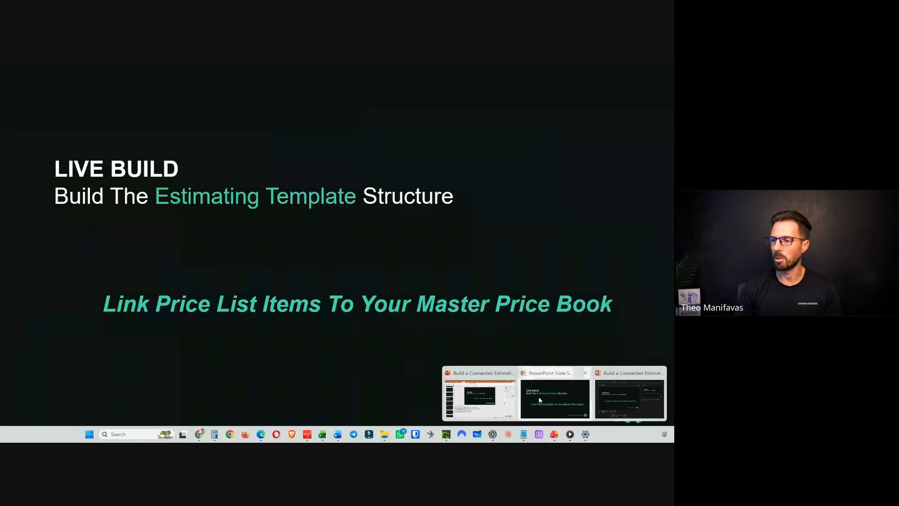
pyautogui.click(539, 396)
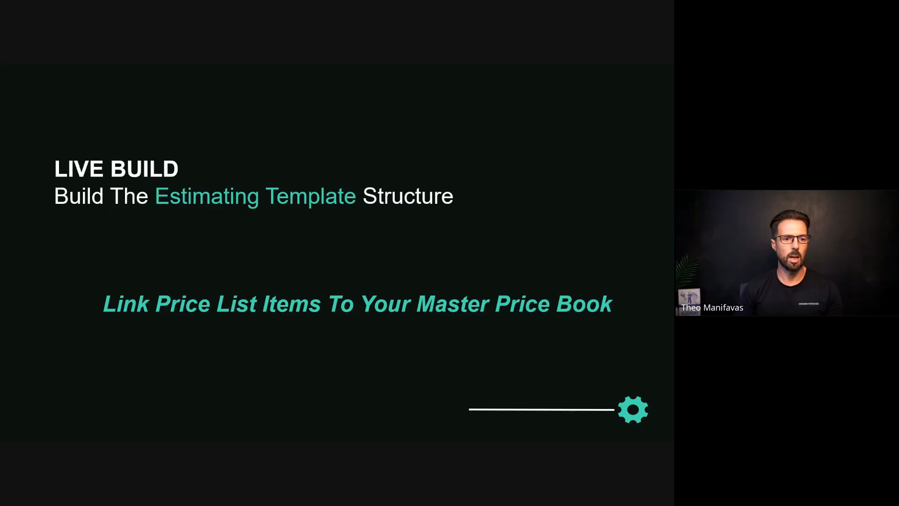
pyautogui.click(418, 320)
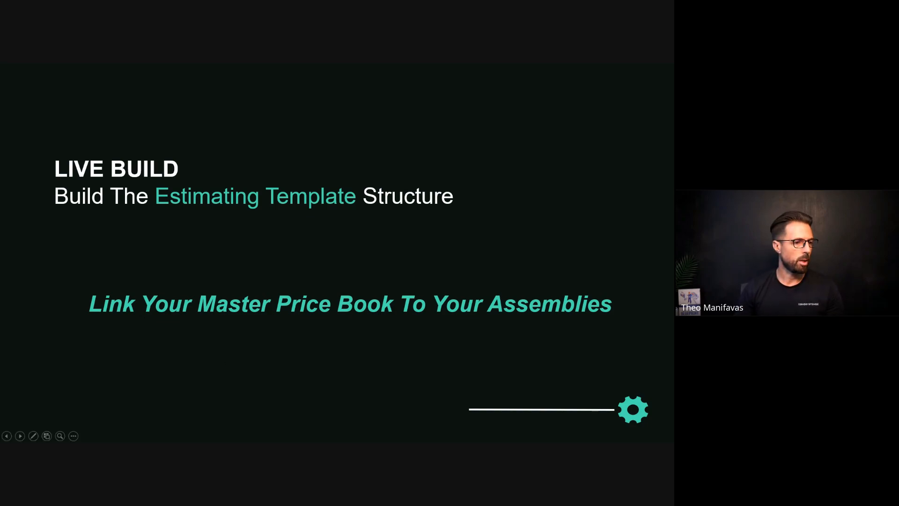
pyautogui.hotkey('alt', 'Tab')
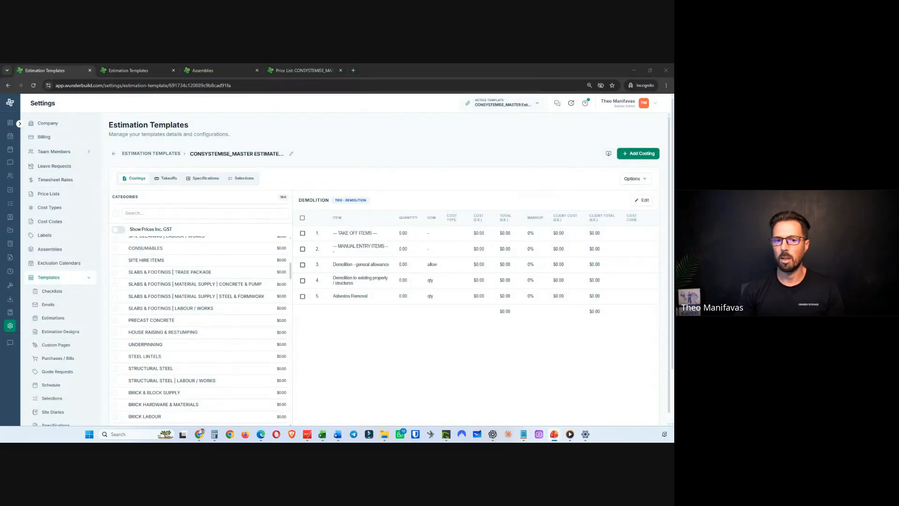
pyautogui.hotkey('alt', 'Tab')
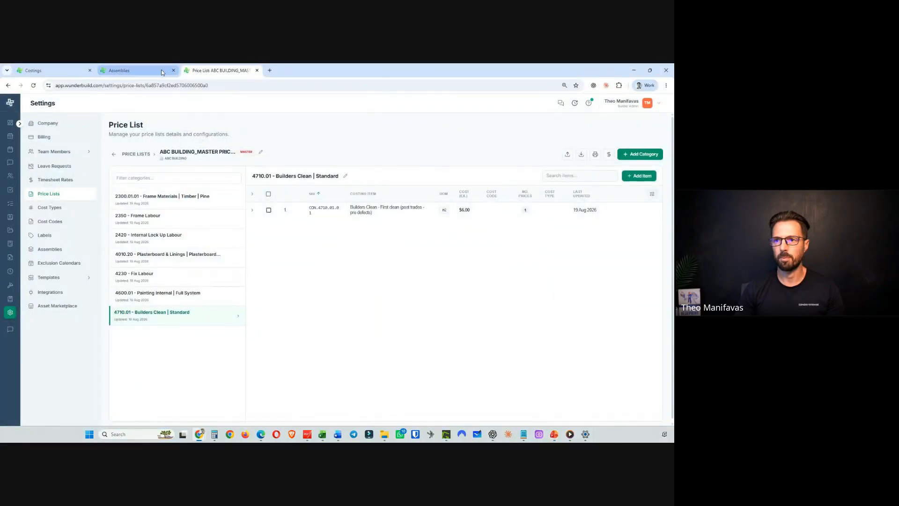
# - Replace the FRAME LABOUR Stick Built Walls assembly item with the ABC BUILDING master Frame labour – Stick built walls per m2 item and update
pyautogui.click(162, 73)
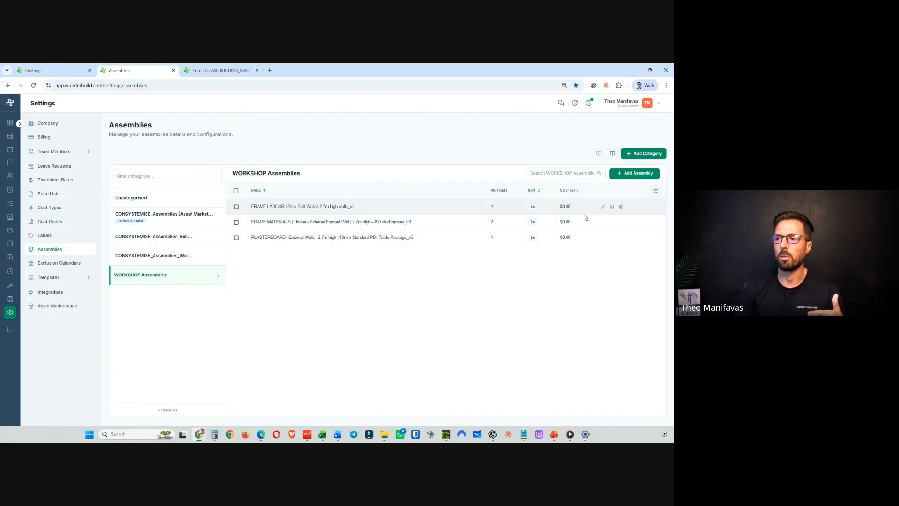
pyautogui.click(602, 207)
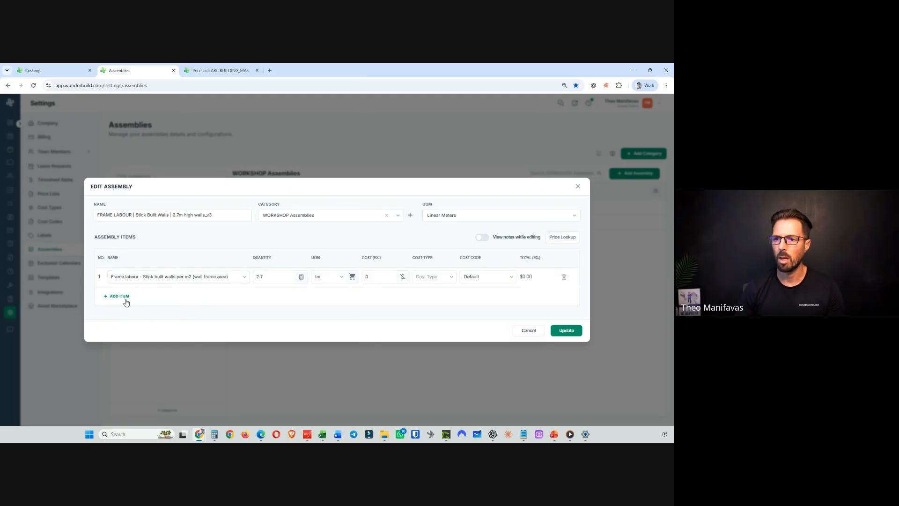
pyautogui.tripleClick(184, 278)
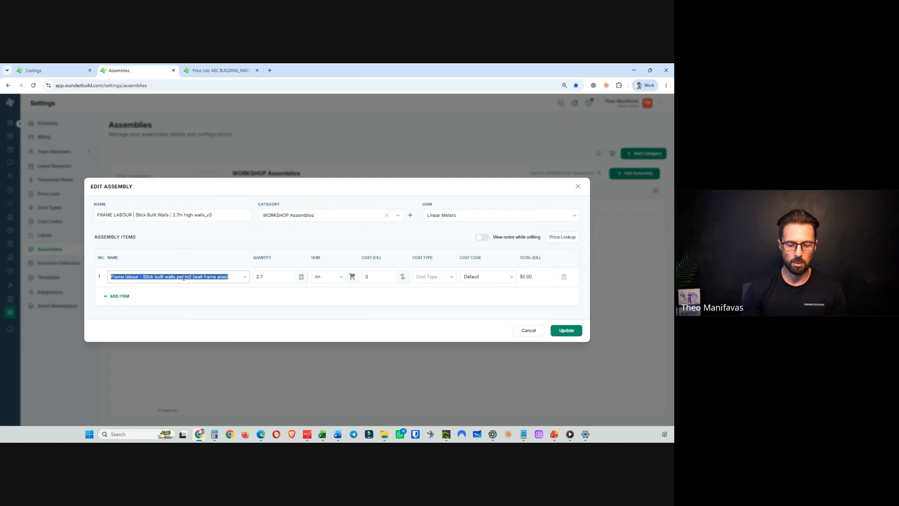
pyautogui.write('frame la')
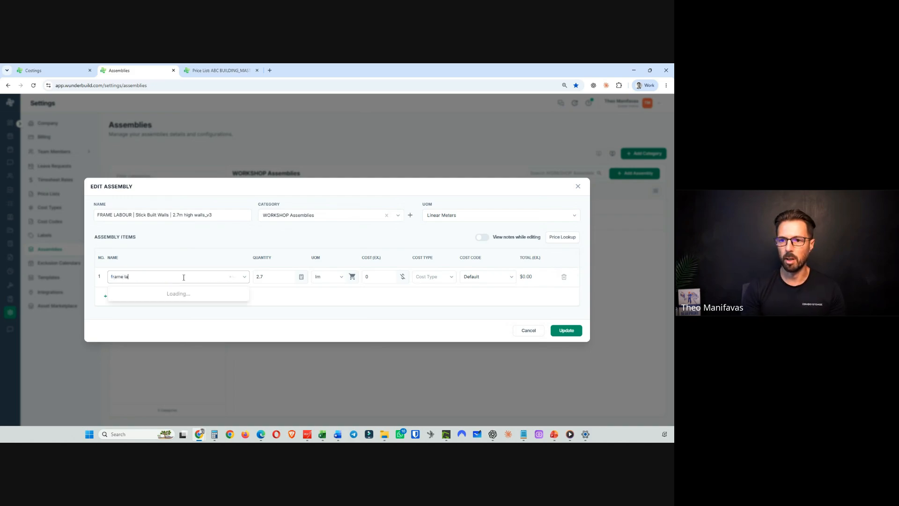
pyautogui.write('b')
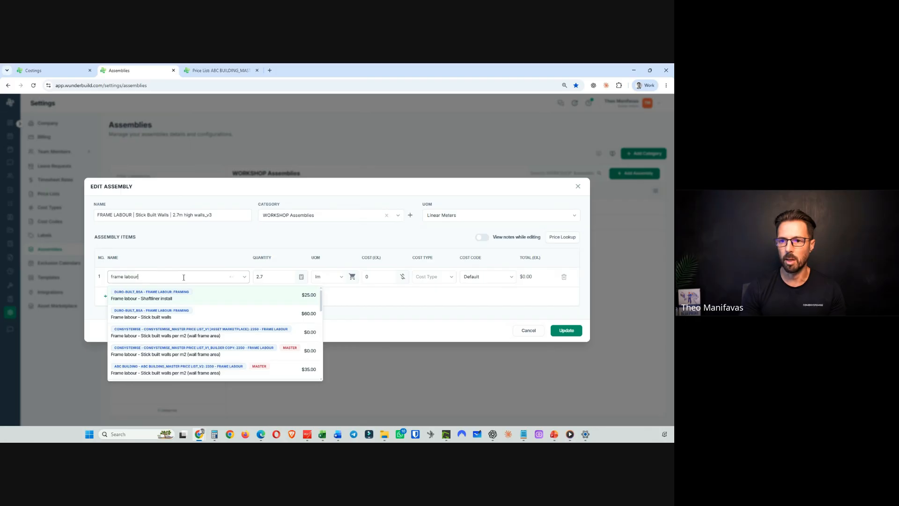
pyautogui.write('our')
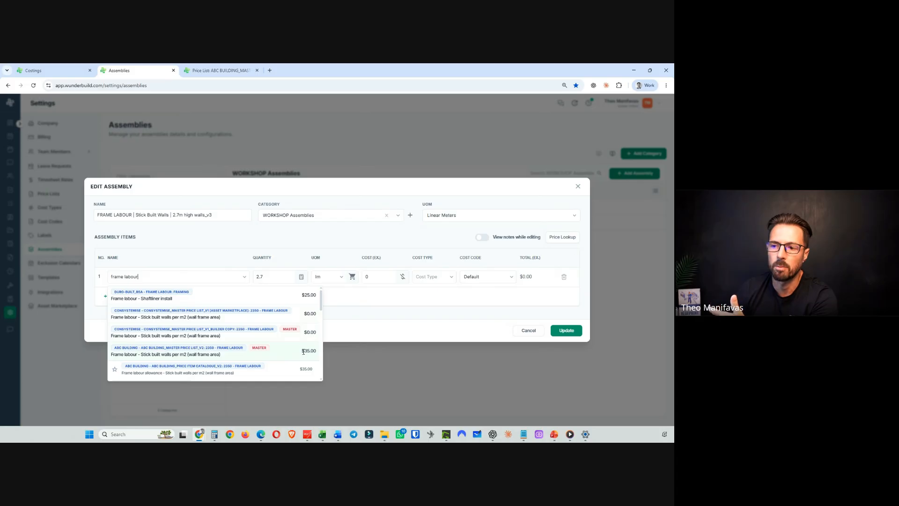
pyautogui.click(195, 353)
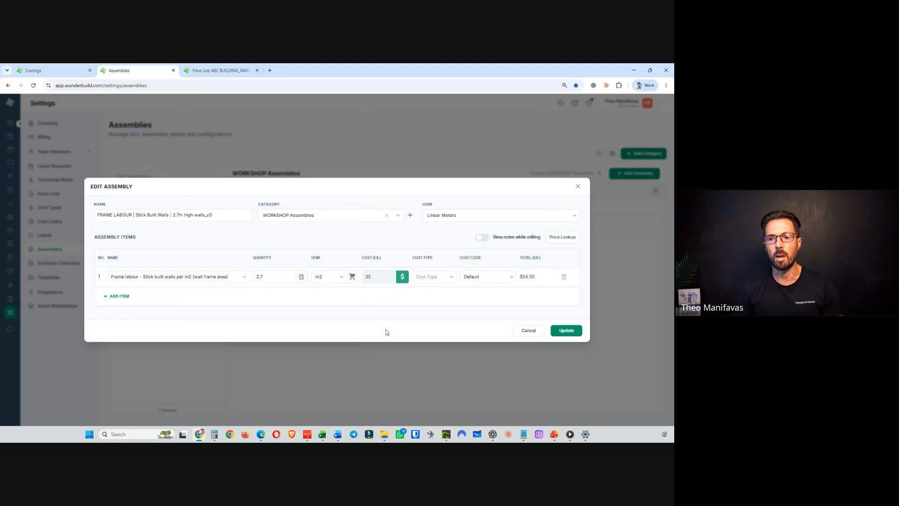
pyautogui.click(567, 331)
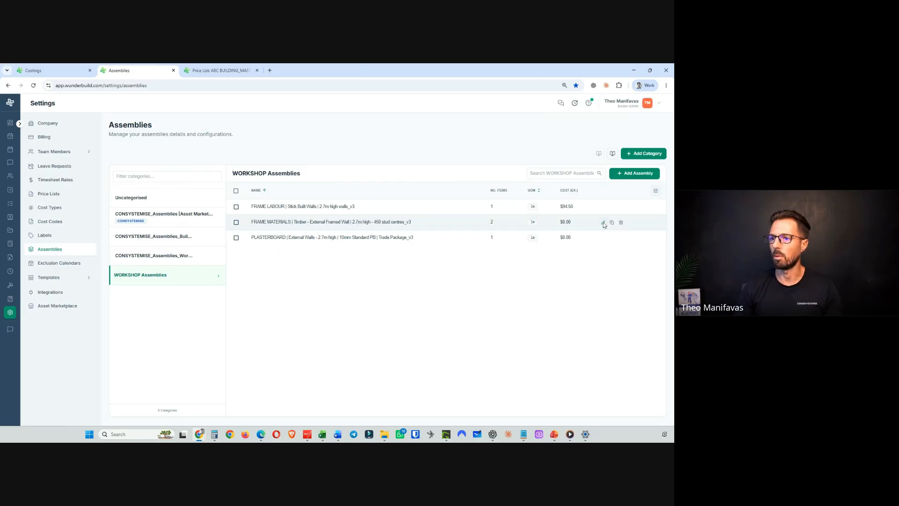
# - Open the FRAME MATERIALS assembly and search its first item's name for pine 90 price items, restoring PINE 90X45 MGP10 / 6.0
pyautogui.click(603, 223)
pyautogui.tripleClick(168, 265)
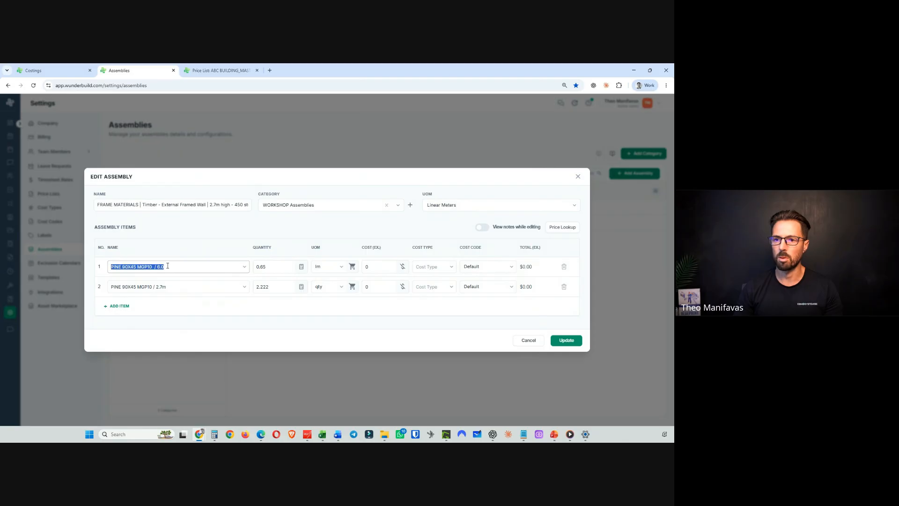
pyautogui.write('pine 90')
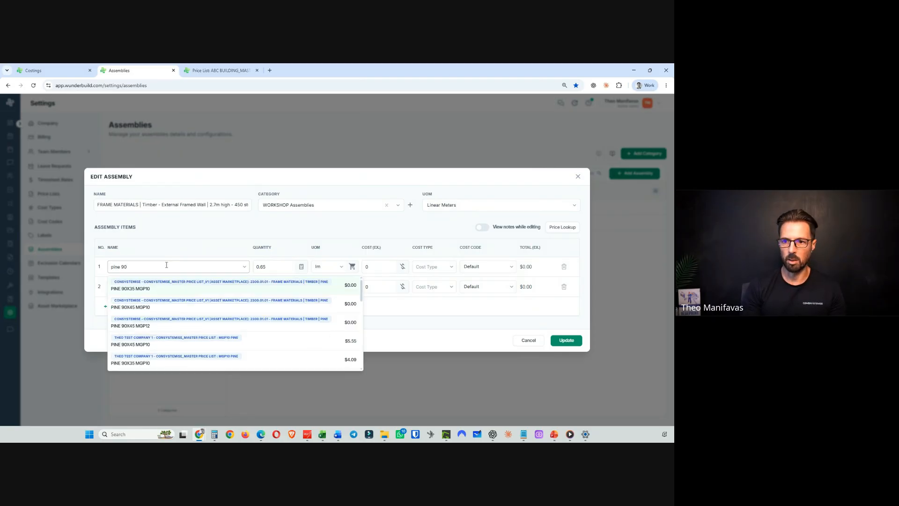
pyautogui.scroll(-5, 205, 313)
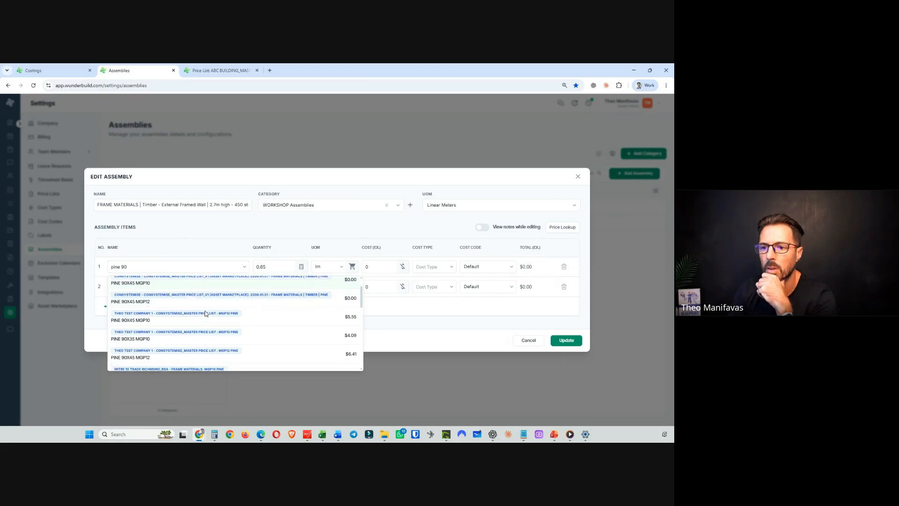
pyautogui.scroll(-5, 206, 313)
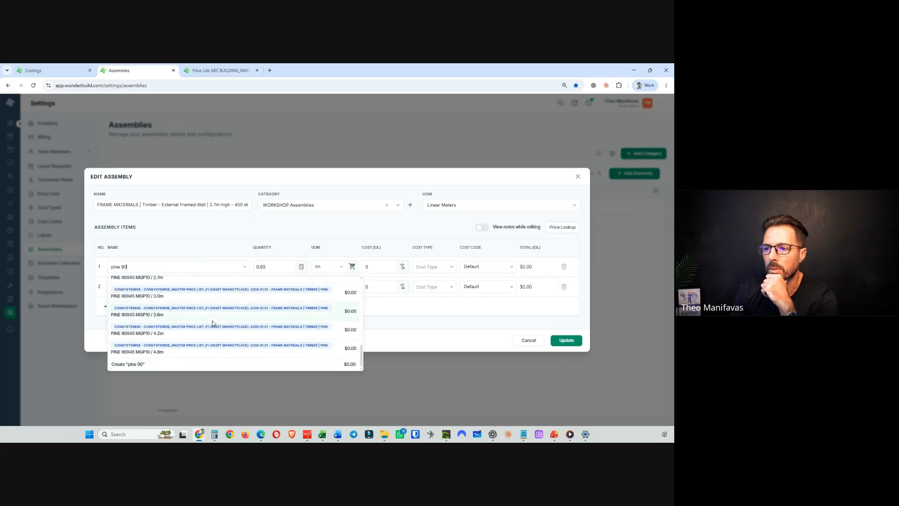
pyautogui.scroll(8, 212, 322)
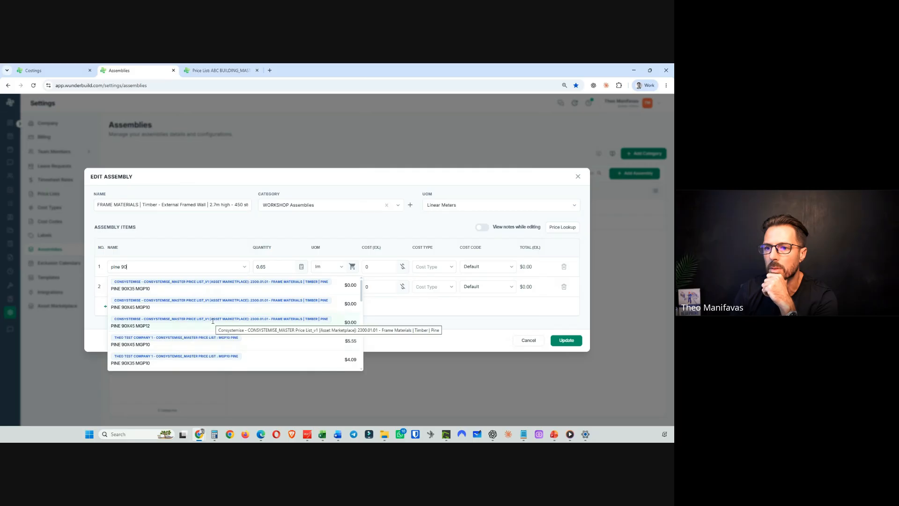
pyautogui.moveTo(142, 267); pyautogui.dragTo(93, 267)
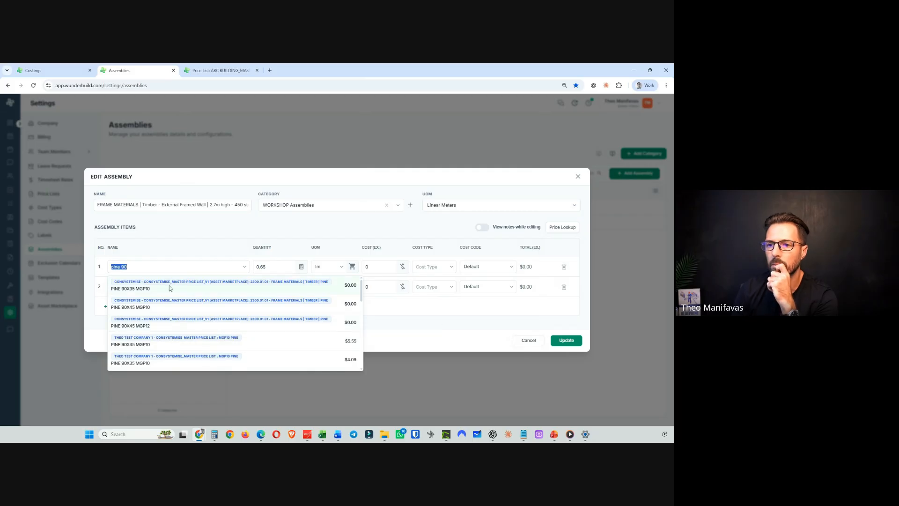
pyautogui.press('BackSpace')
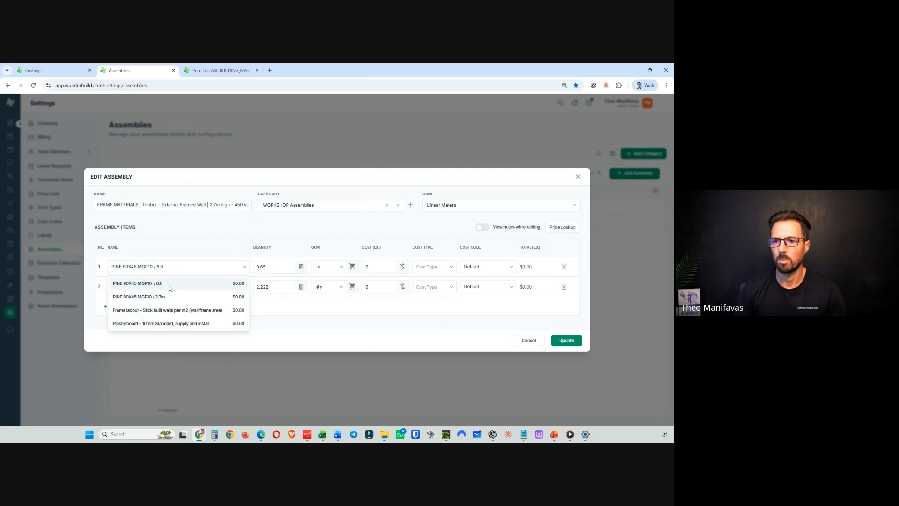
pyautogui.click(169, 285)
# - Search the first item's name again for pine 90 price items and cancel the assembly edit
pyautogui.click(144, 265)
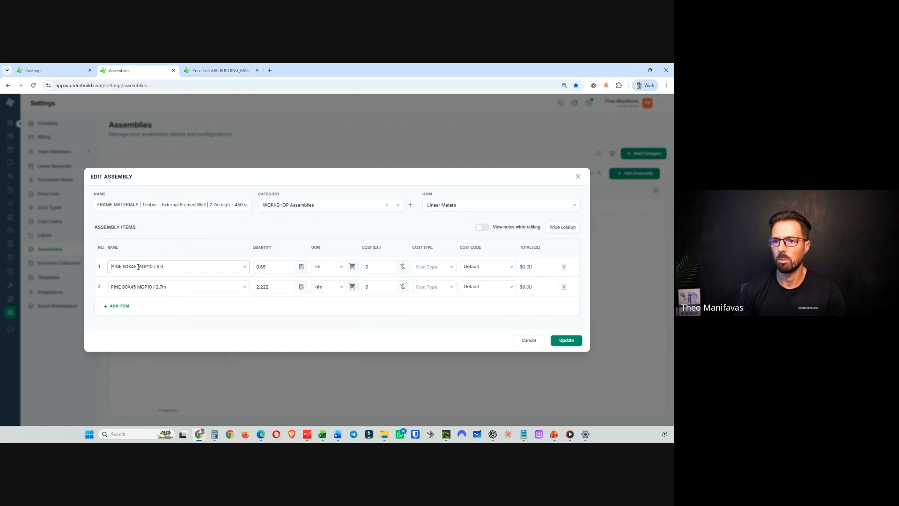
pyautogui.write('pine')
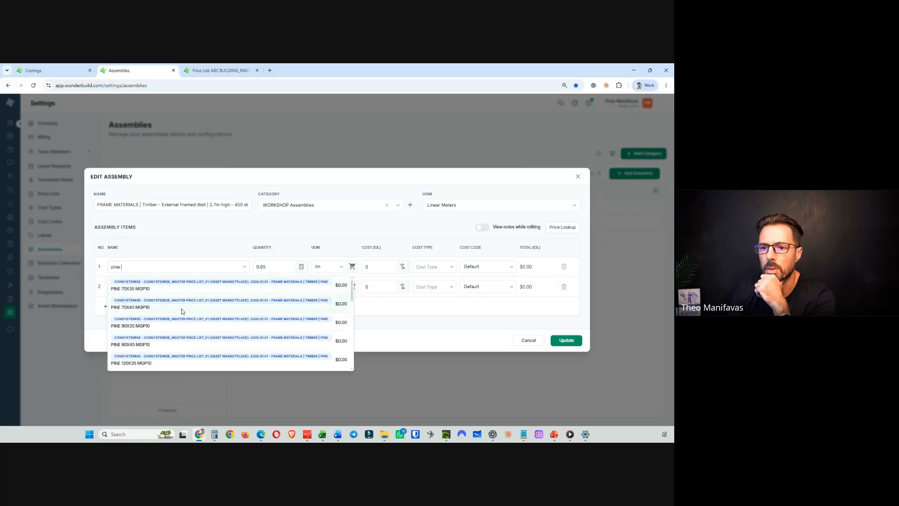
pyautogui.scroll(-3, 178, 314)
pyautogui.scroll(-2, 176, 318)
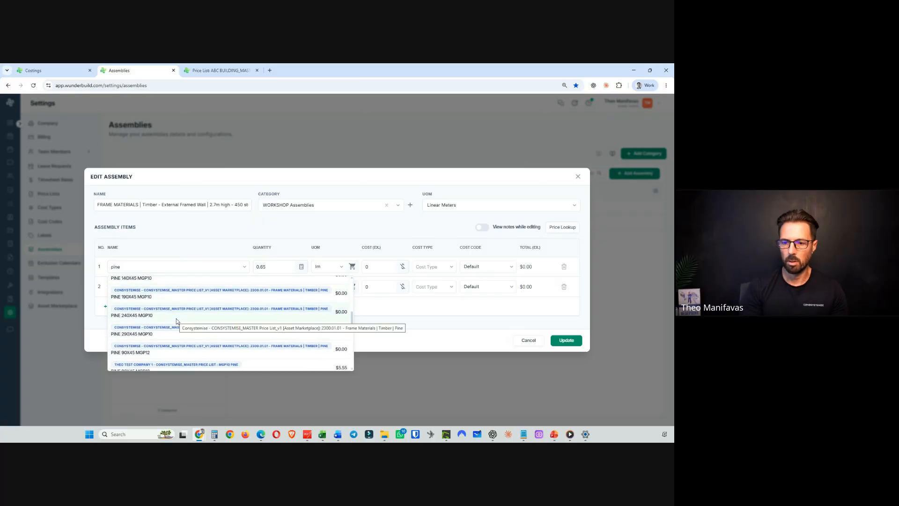
pyautogui.write('90')
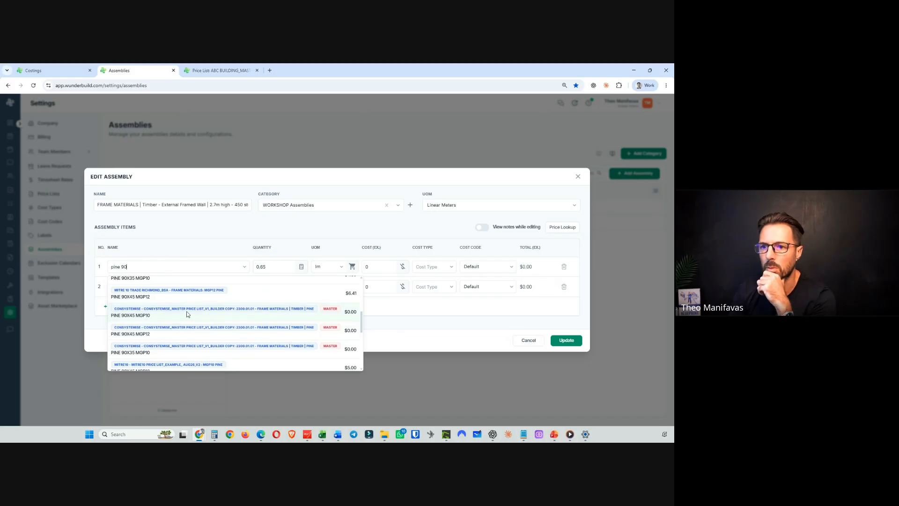
pyautogui.scroll(-5, 186, 318)
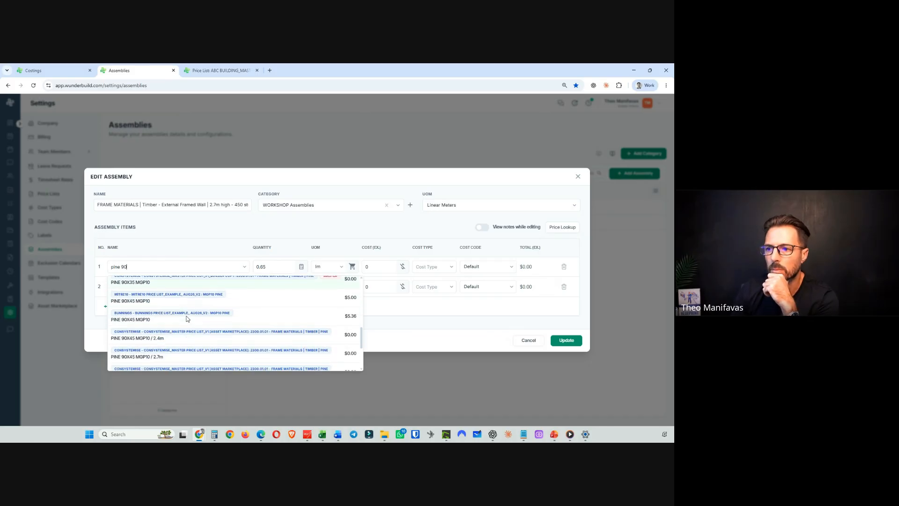
pyautogui.scroll(6, 186, 318)
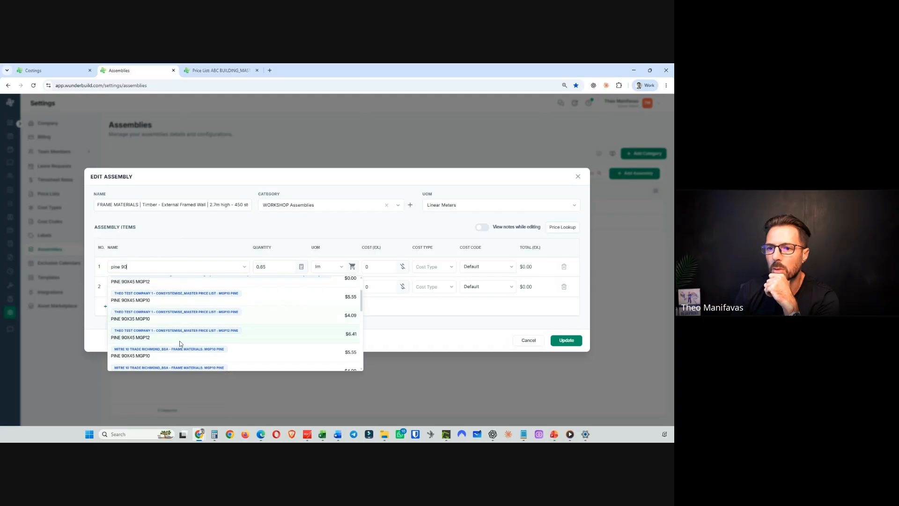
pyautogui.scroll(2, 180, 340)
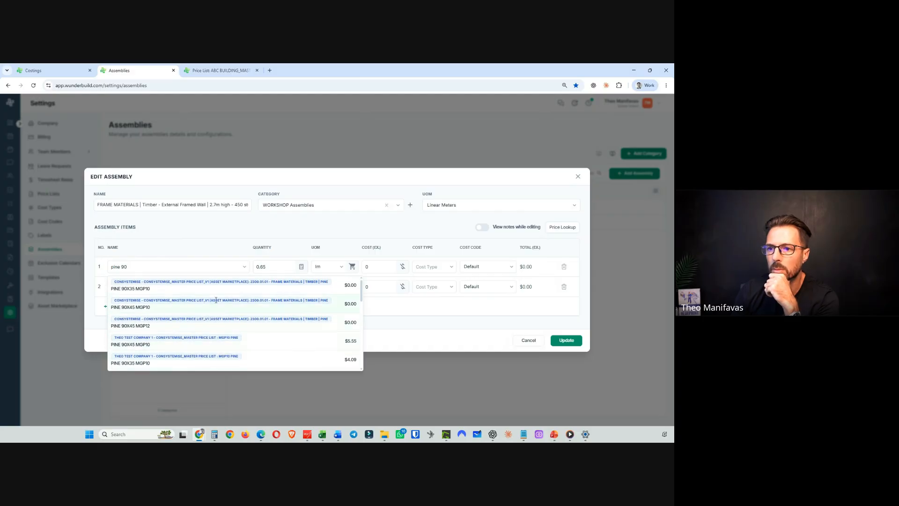
pyautogui.click(528, 340)
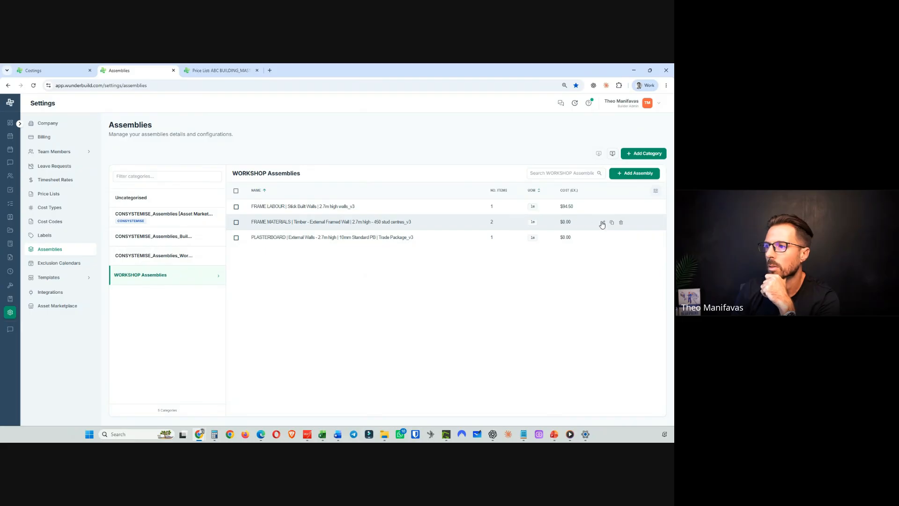
# - Reopen the FRAME MATERIALS assembly and copy the first item's name PINE 90X45 MGP10 / 6.0
pyautogui.click(602, 222)
pyautogui.moveTo(168, 267); pyautogui.dragTo(104, 267)
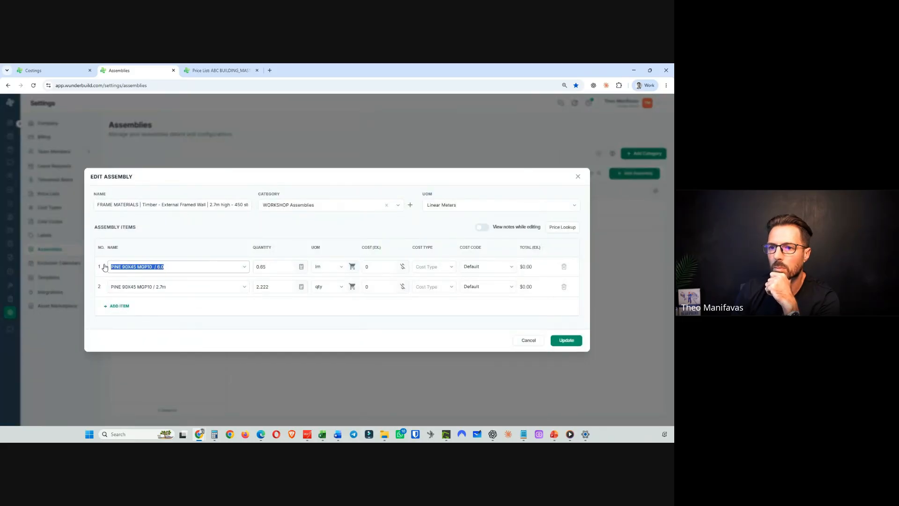
pyautogui.rightClick(121, 269)
pyautogui.click(160, 277)
pyautogui.click(311, 322)
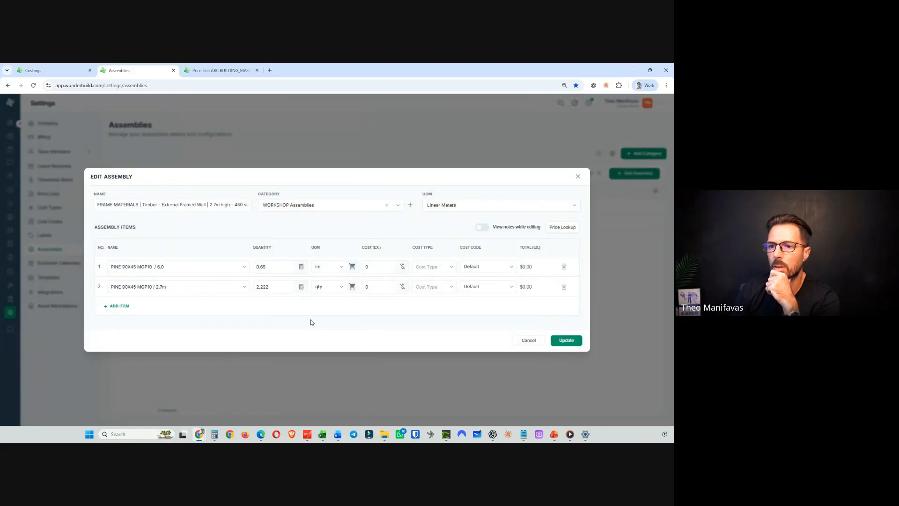
pyautogui.moveTo(165, 267); pyautogui.dragTo(107, 266)
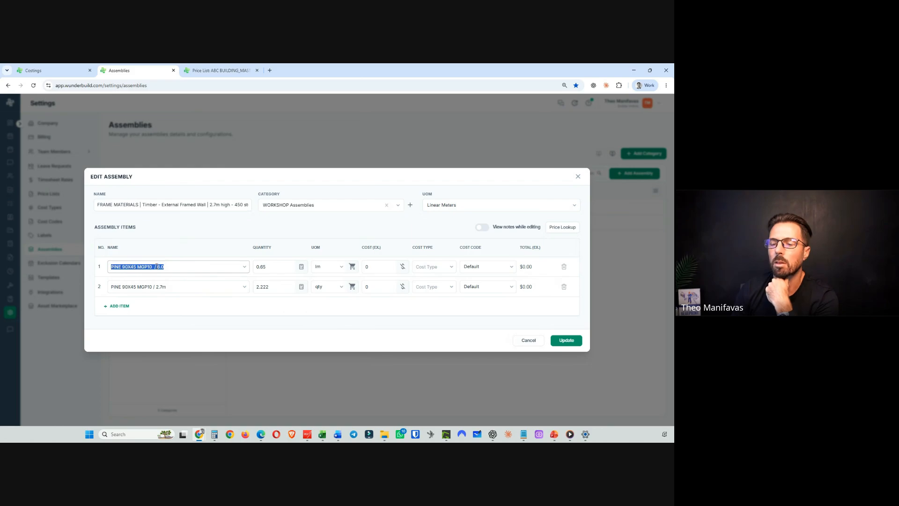
pyautogui.click(156, 267)
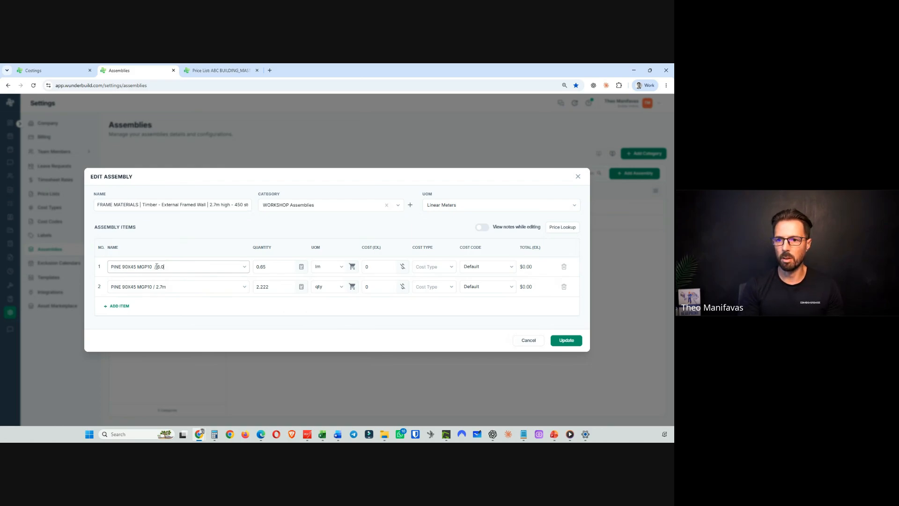
pyautogui.moveTo(171, 266); pyautogui.dragTo(158, 266)
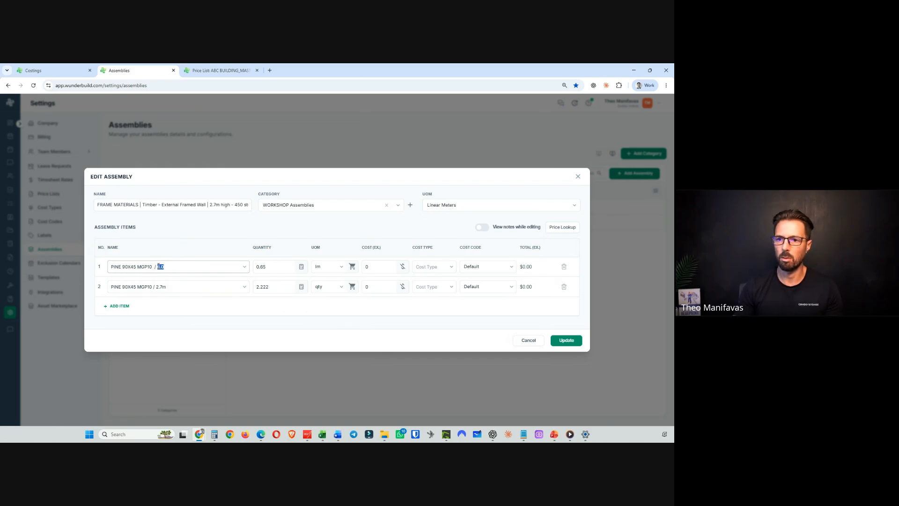
pyautogui.tripleClick(152, 268)
pyautogui.rightClick(153, 270)
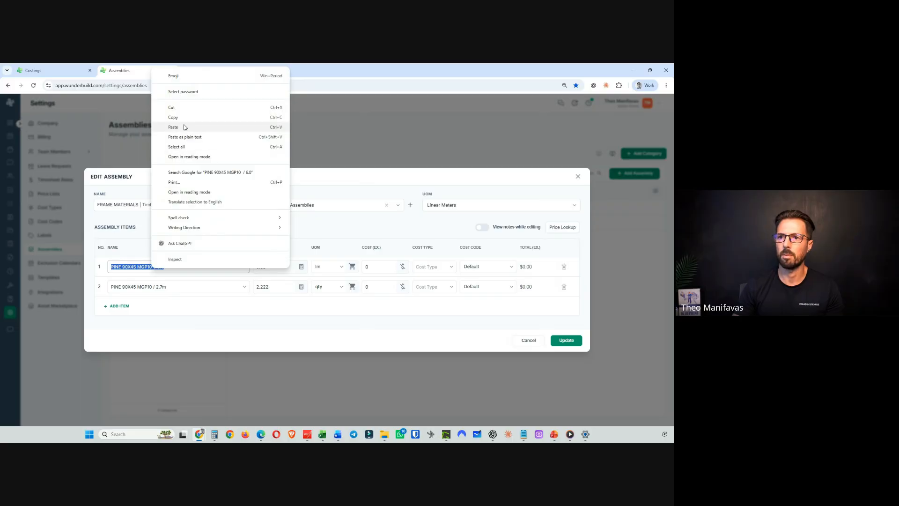
pyautogui.click(168, 117)
# - Shorten the first item's search text to PINE 90X45 MGP10 and browse the matching price items
pyautogui.click(159, 266)
pyautogui.tripleClick(153, 265)
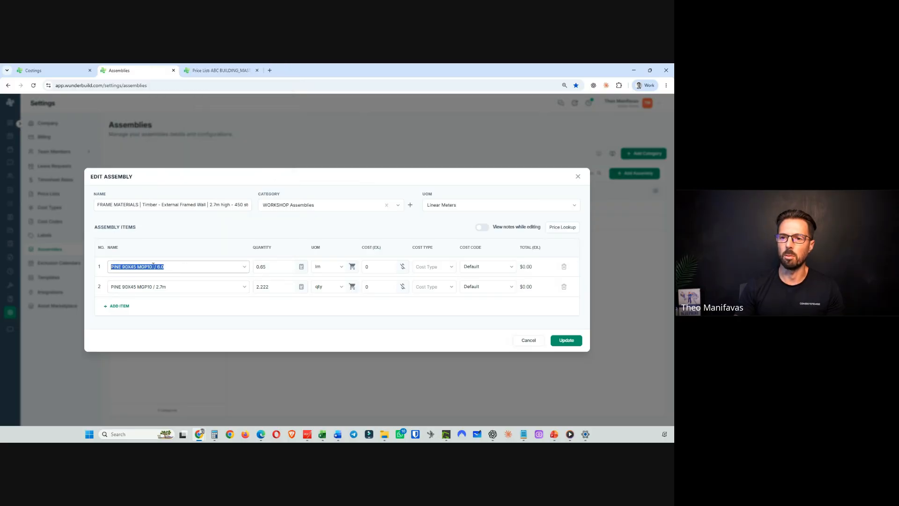
pyautogui.press('End')
pyautogui.press('BackSpace')
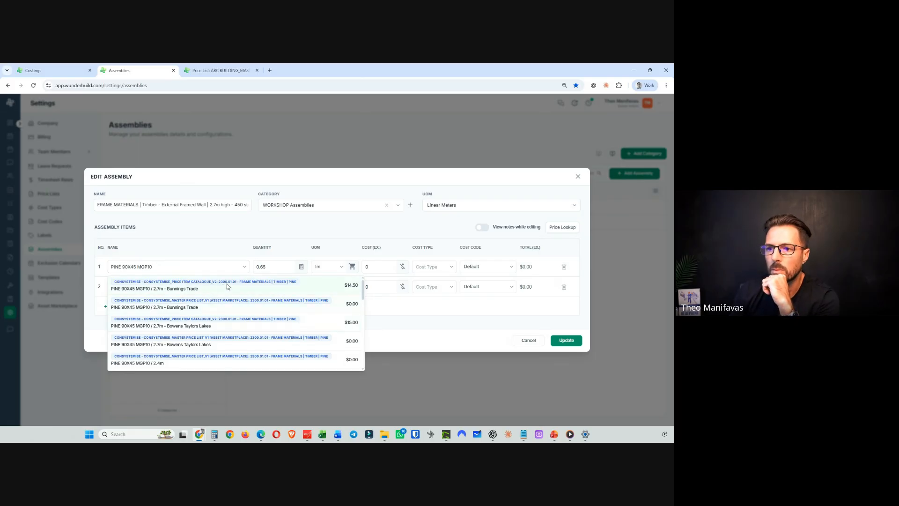
pyautogui.scroll(-2, 223, 295)
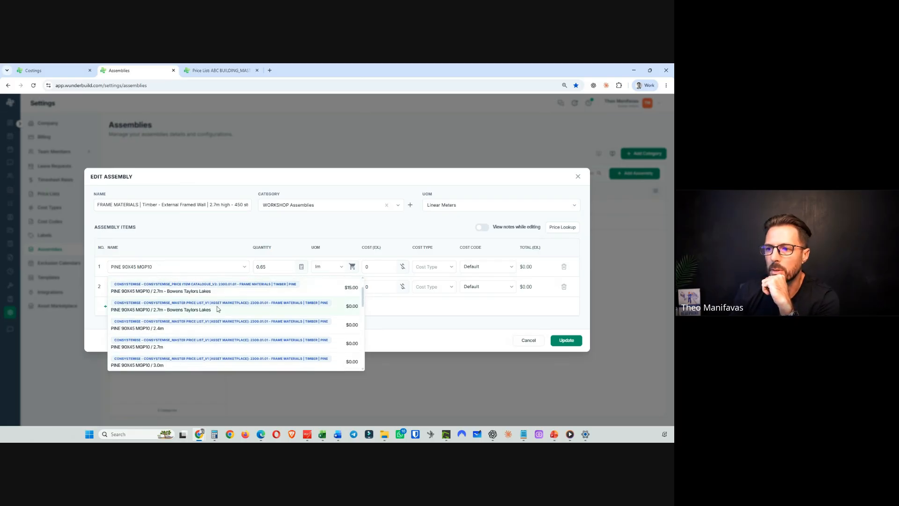
pyautogui.scroll(2, 217, 309)
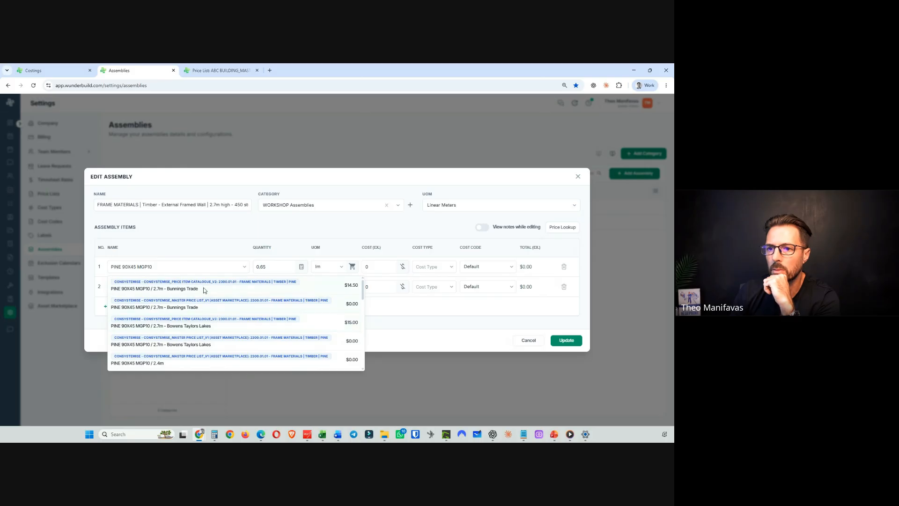
pyautogui.scroll(-4, 196, 307)
pyautogui.scroll(5, 195, 308)
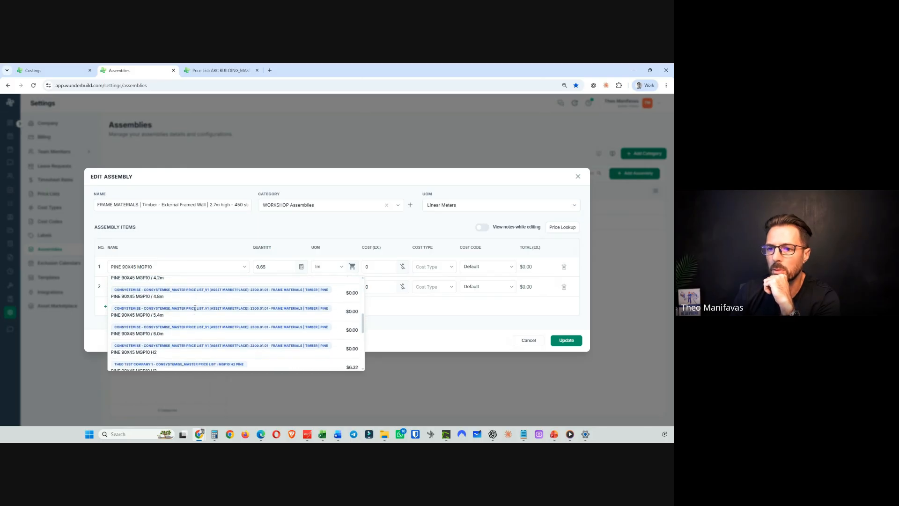
pyautogui.scroll(-1, 195, 308)
pyautogui.scroll(-5, 200, 320)
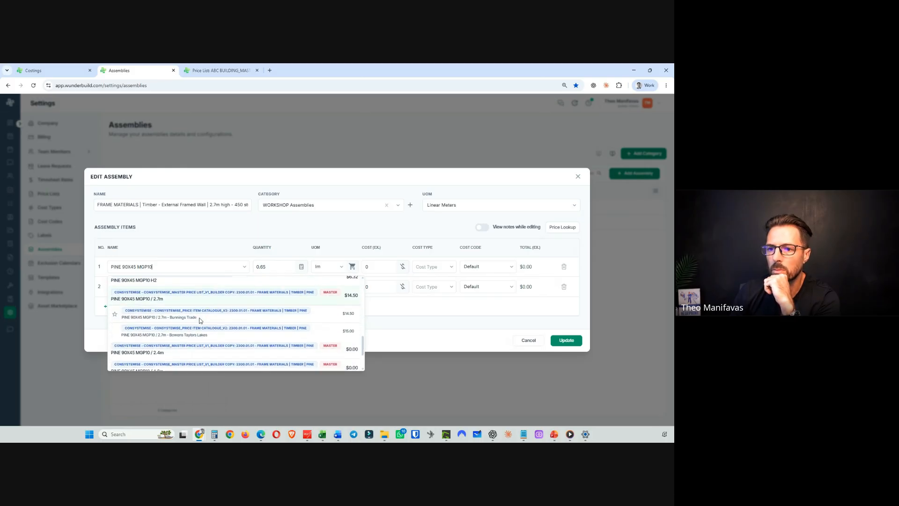
pyautogui.scroll(2, 199, 320)
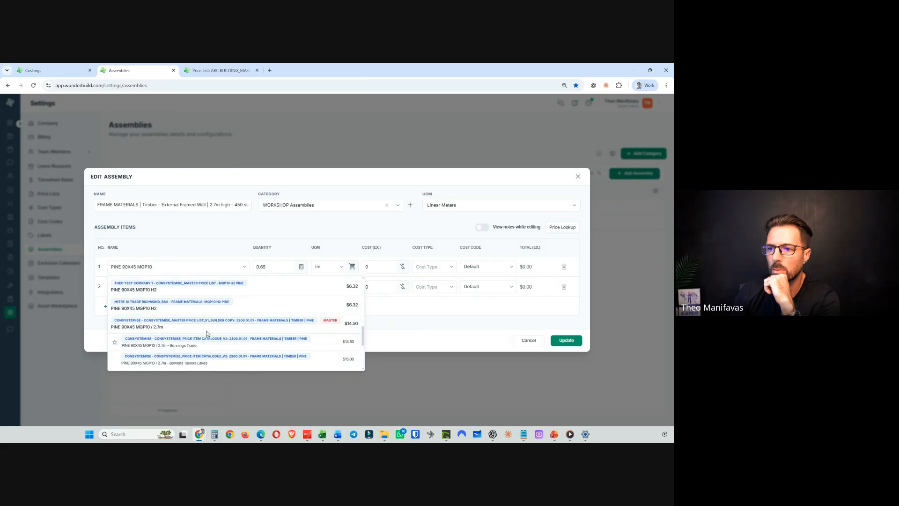
# - Check the ABC BUILDING master price list tab, return to the assembly and cancel the edit
pyautogui.click(219, 70)
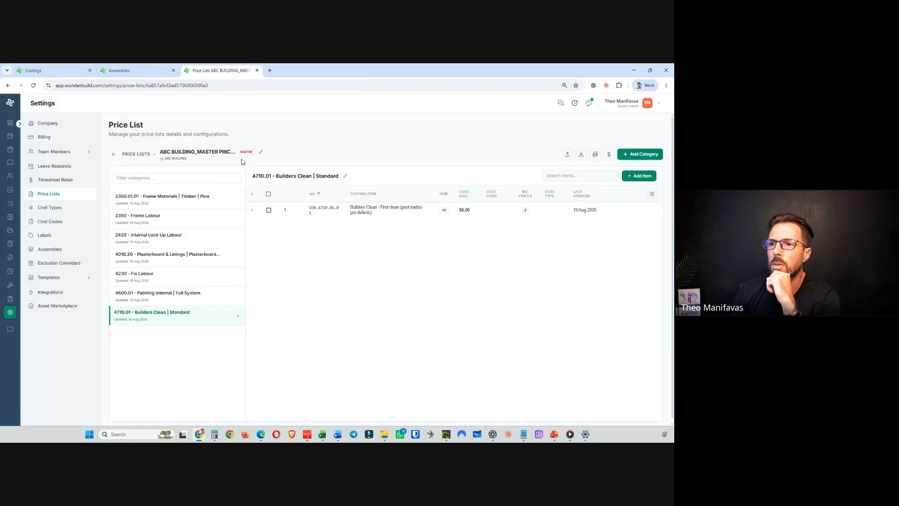
pyautogui.click(138, 71)
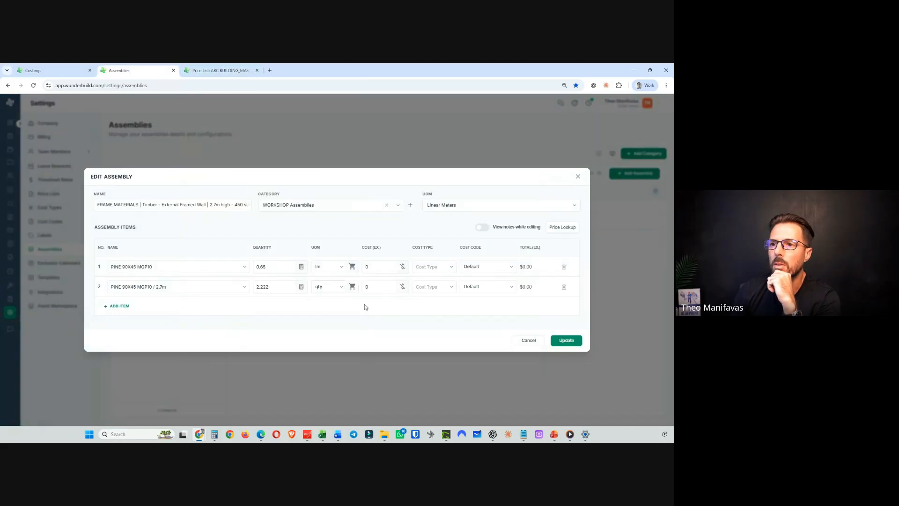
pyautogui.click(528, 341)
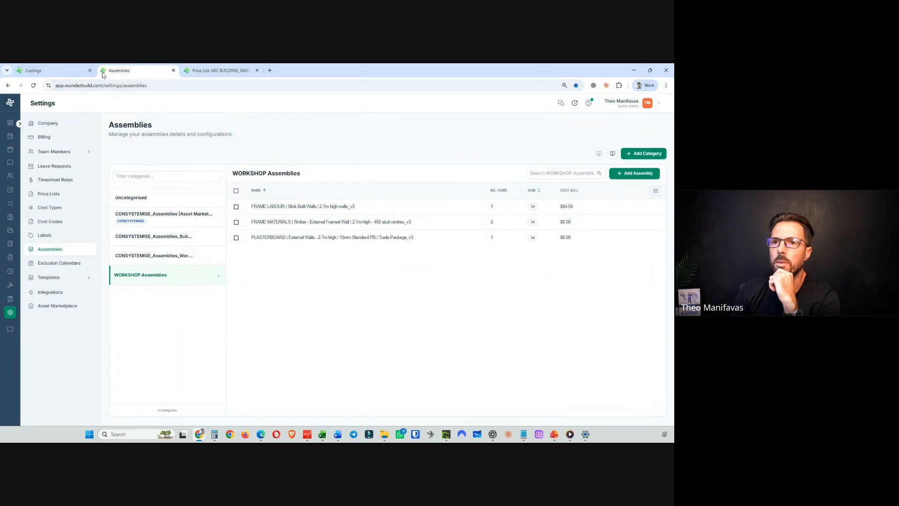
# - Reload the assemblies page and open the price lookup for the FRAME LABOUR assembly's frame labour item
pyautogui.click(34, 85)
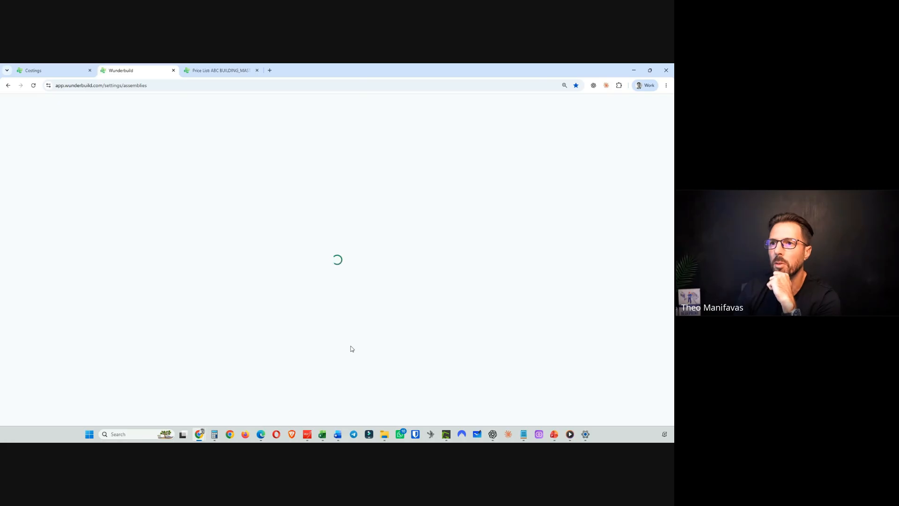
pyautogui.click(180, 278)
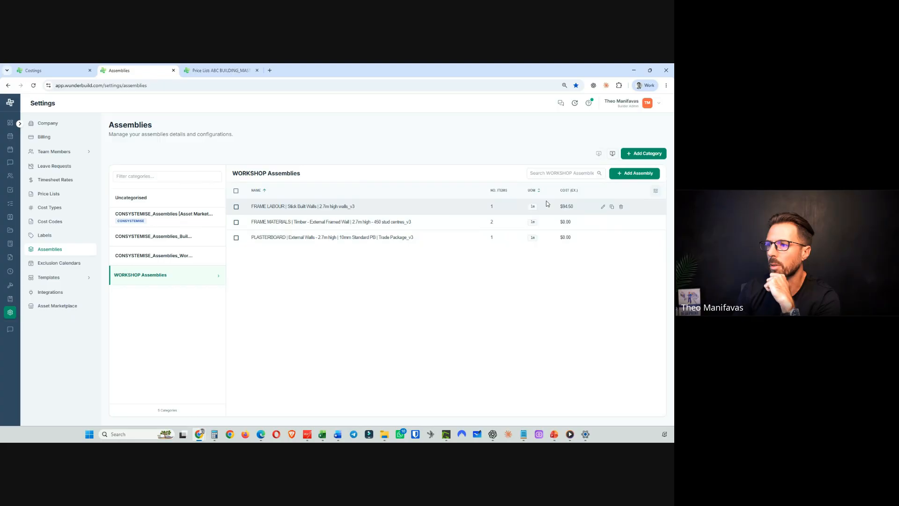
pyautogui.click(603, 206)
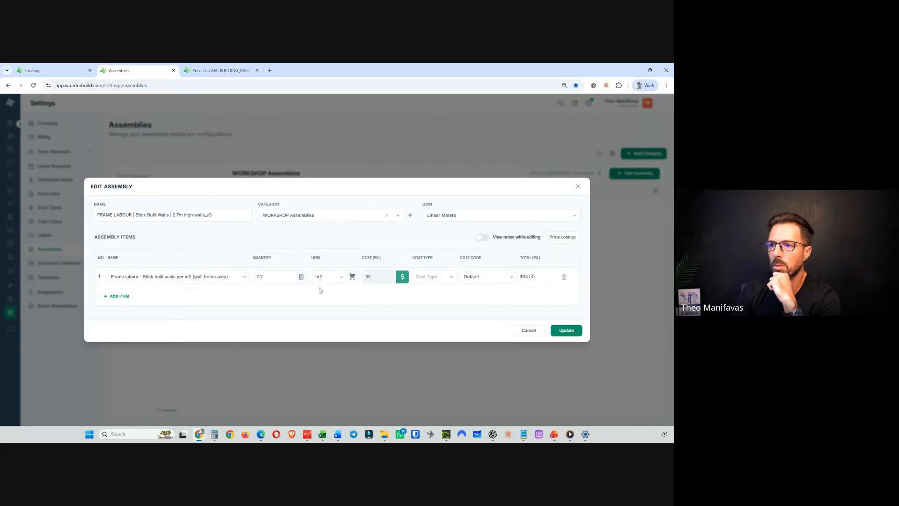
pyautogui.click(402, 277)
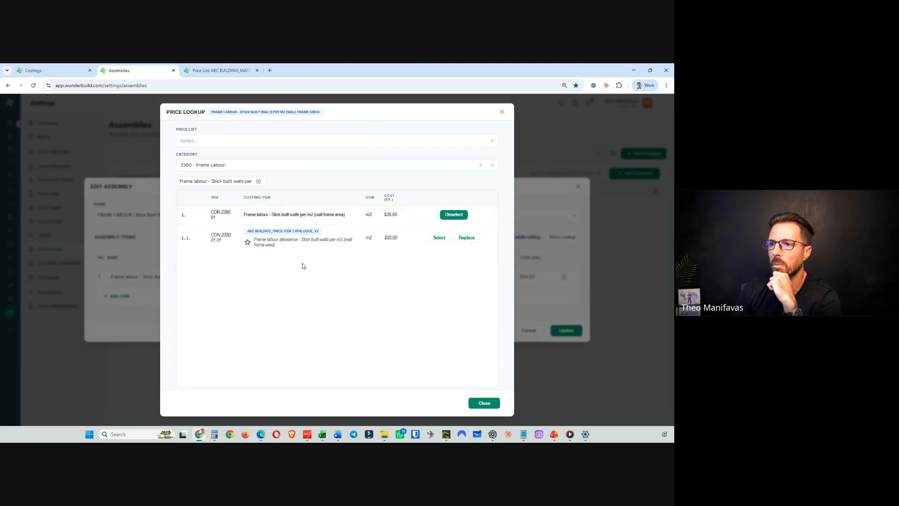
# - Close the price lookup and cancel the FRAME LABOUR assembly edit
pyautogui.click(484, 403)
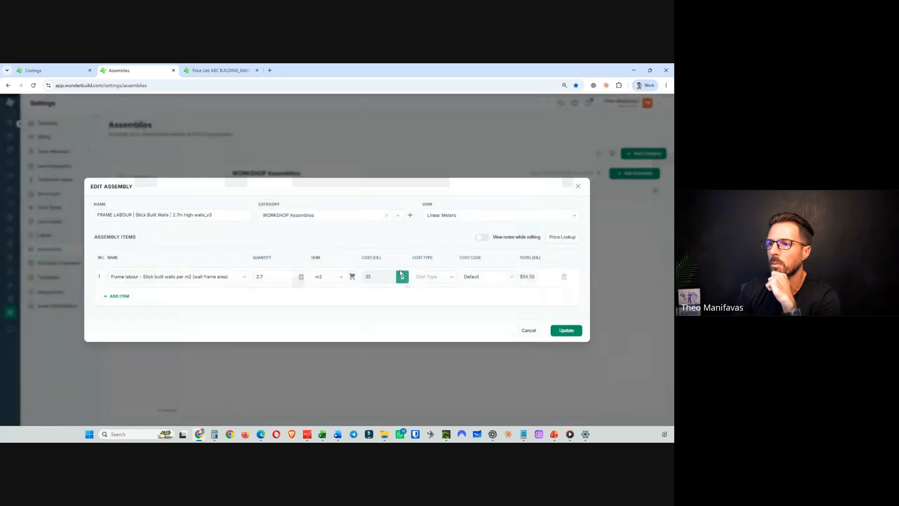
pyautogui.click(522, 333)
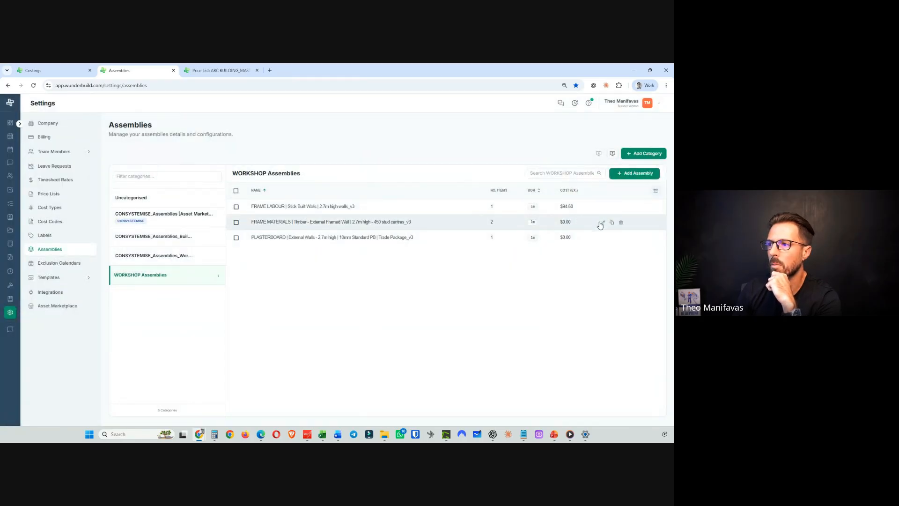
# - Paste PINE 90X45 MGP10 into the FRAME MATERIALS assembly's first item, browse the matching price items and cancel the edit
pyautogui.click(601, 223)
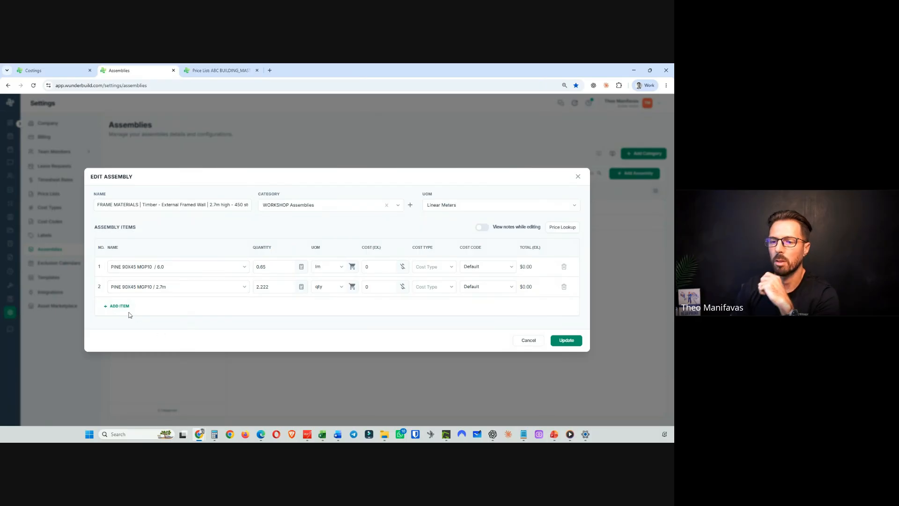
pyautogui.click(151, 266)
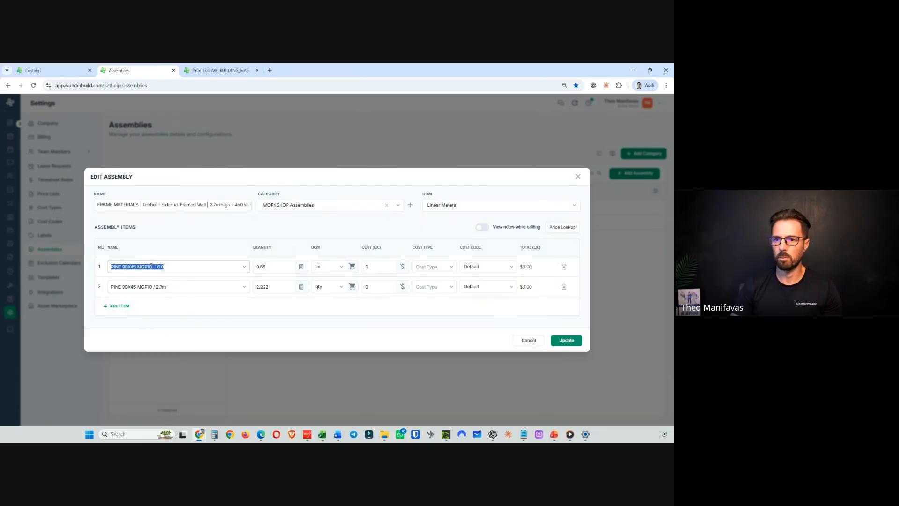
pyautogui.rightClick(151, 266)
pyautogui.click(176, 116)
pyautogui.click(166, 266)
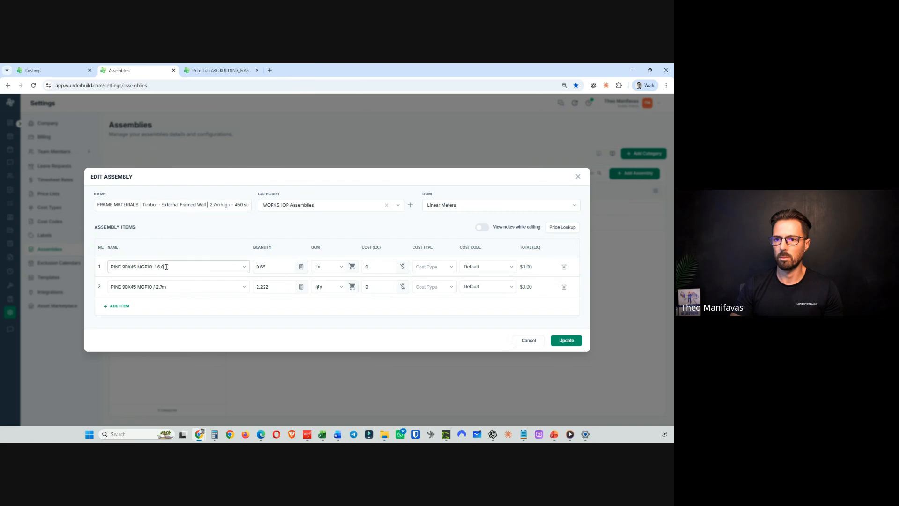
pyautogui.tripleClick(166, 267)
pyautogui.hotkey('ctrl', 'v')
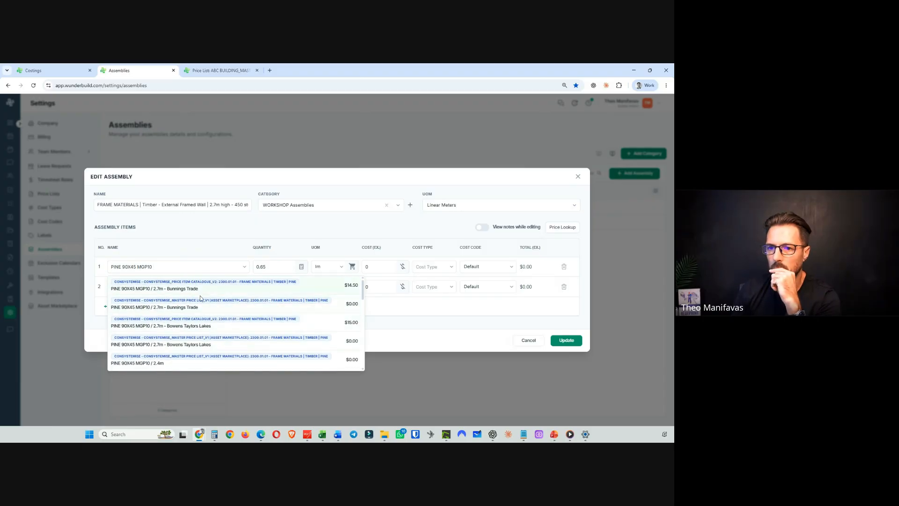
pyautogui.scroll(-3, 200, 300)
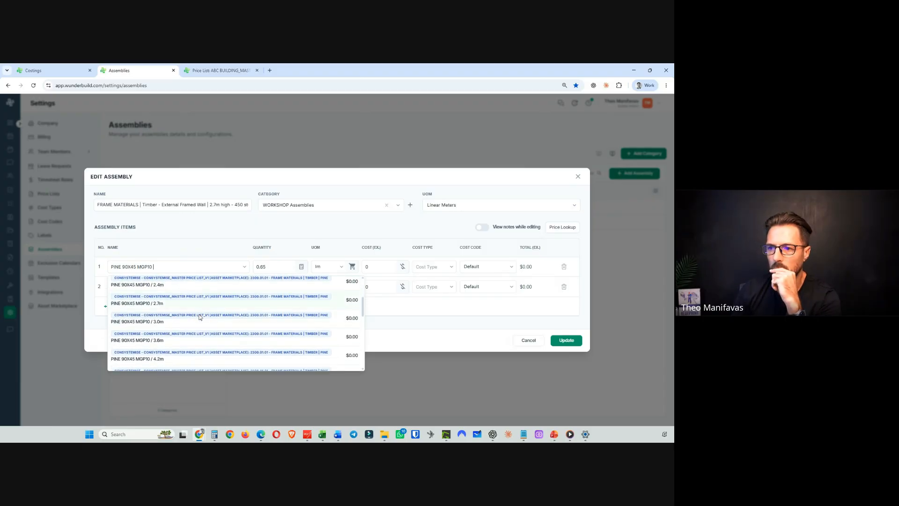
pyautogui.scroll(-4, 199, 317)
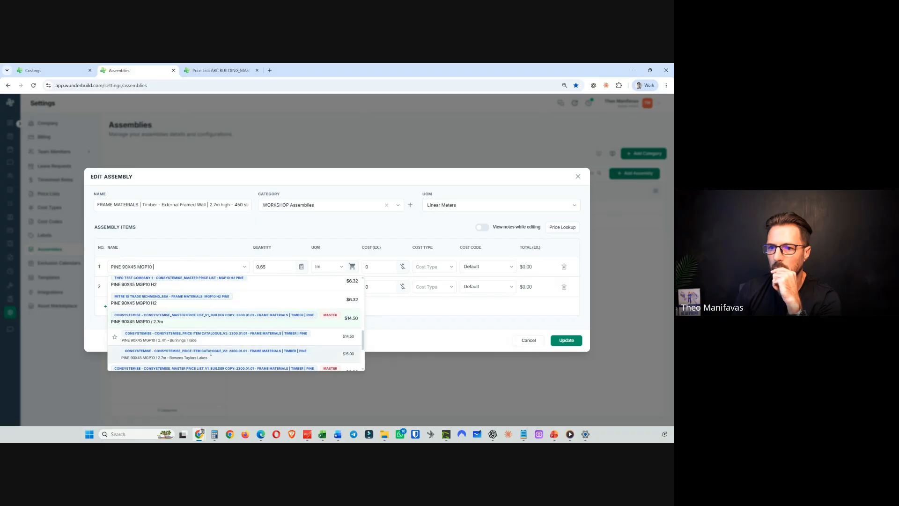
pyautogui.scroll(-4, 224, 321)
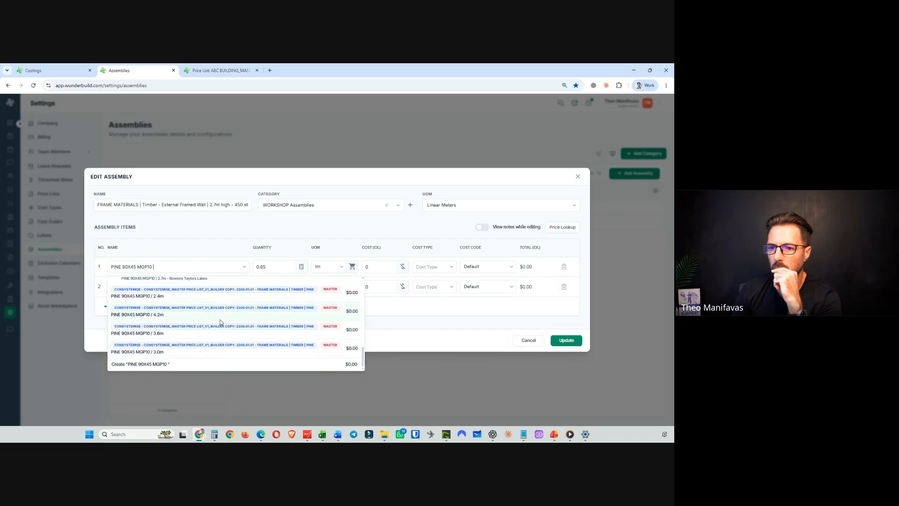
pyautogui.click(384, 376)
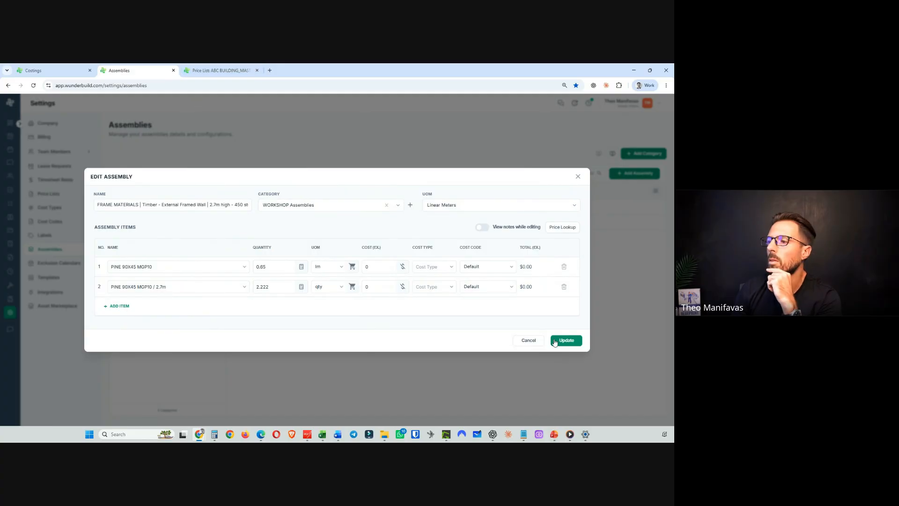
pyautogui.click(528, 340)
# - Open the Frame Materials | Timber | Pine category of the ABC BUILDING master price list and copy the PINE 90X45 MGP10 / 2.7m item name
pyautogui.click(224, 71)
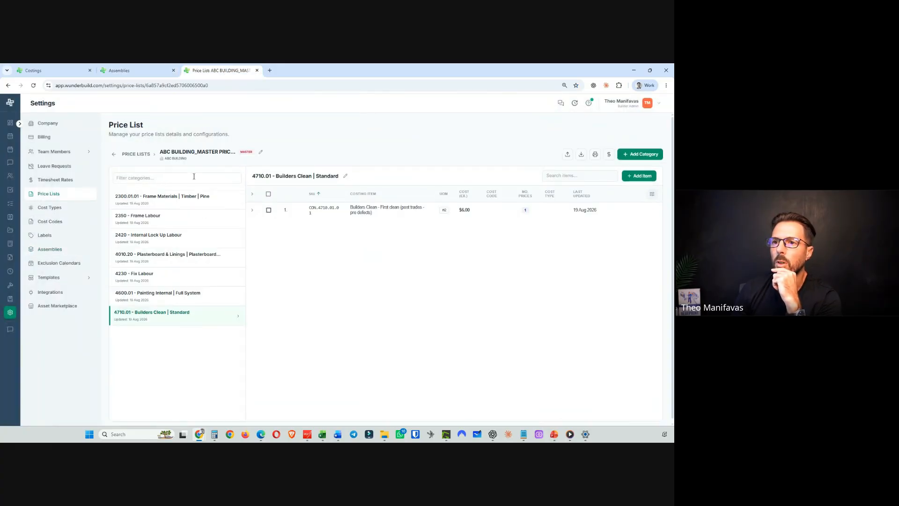
pyautogui.click(159, 202)
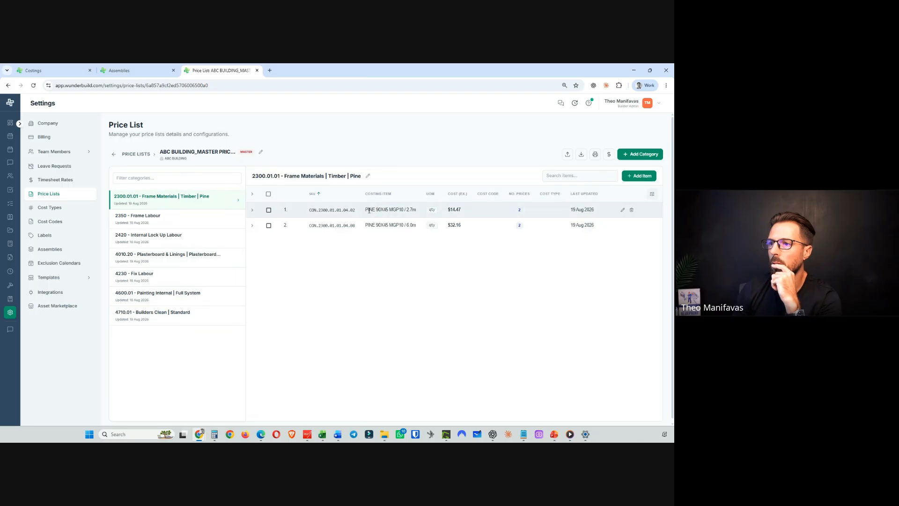
pyautogui.moveTo(366, 210); pyautogui.dragTo(417, 209)
pyautogui.rightClick(410, 211)
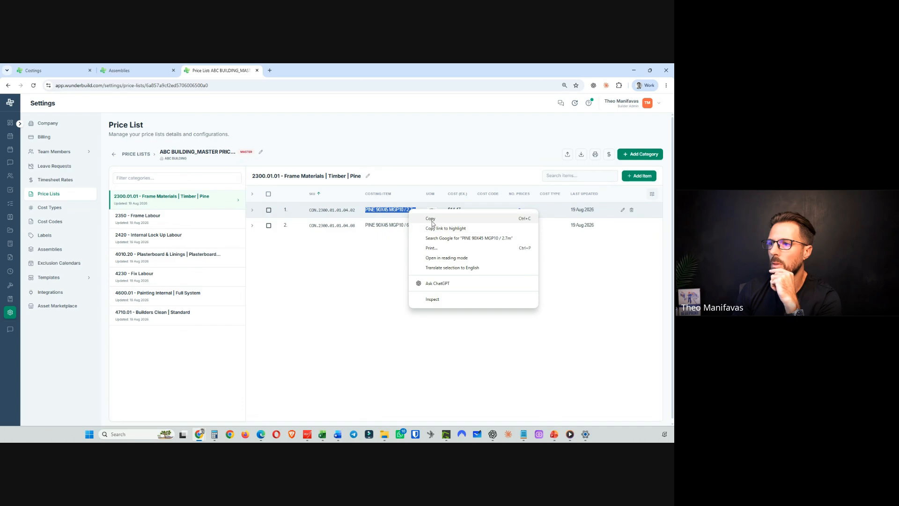
pyautogui.click(429, 218)
# - Paste PINE 90X45 MGP10 / 2.7m into the FRAME MATERIALS assembly's first item name, then cancel the edit
pyautogui.click(136, 70)
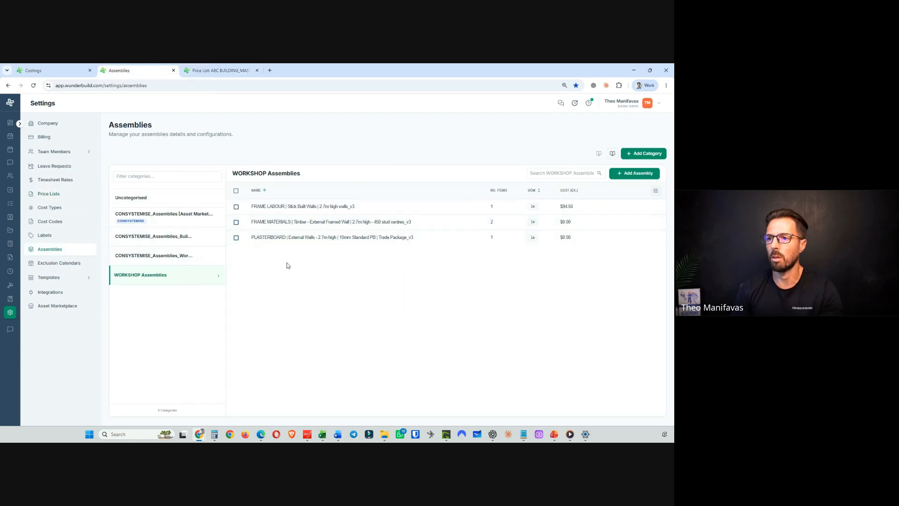
pyautogui.click(602, 222)
pyautogui.tripleClick(170, 265)
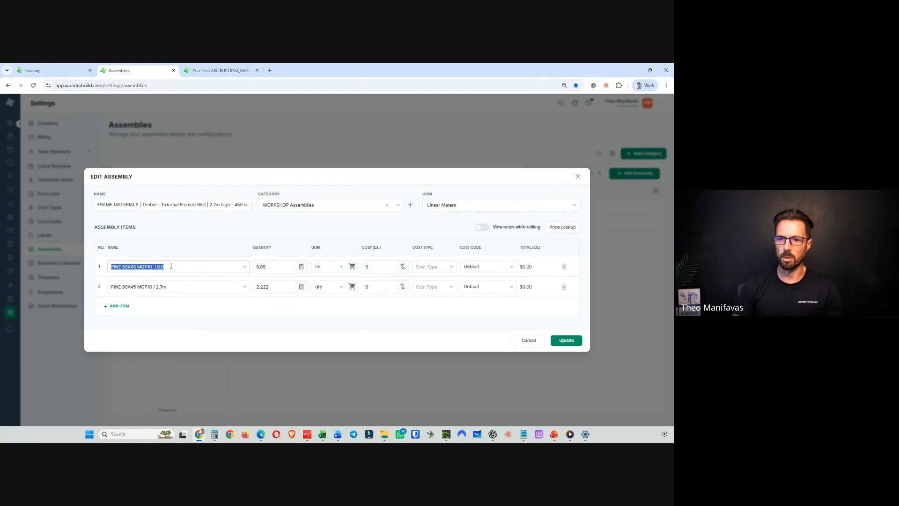
pyautogui.hotkey('ctrl', 'v')
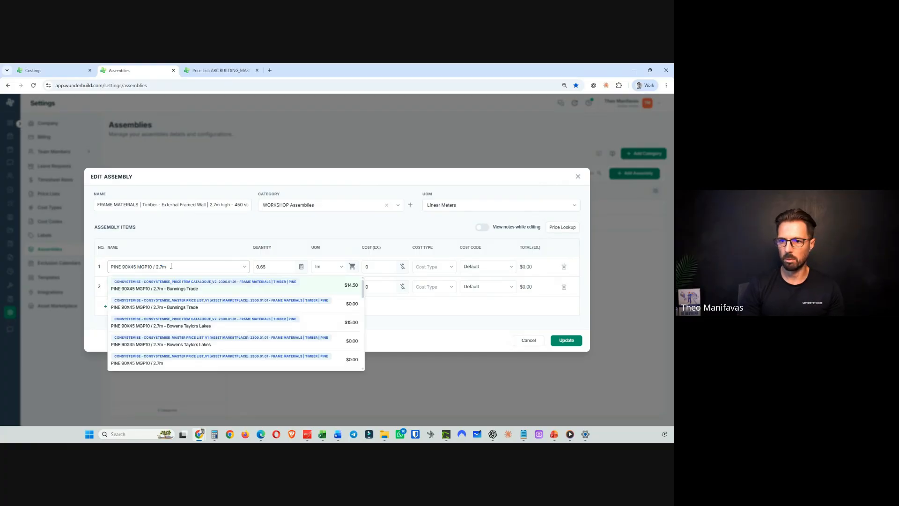
pyautogui.click(192, 251)
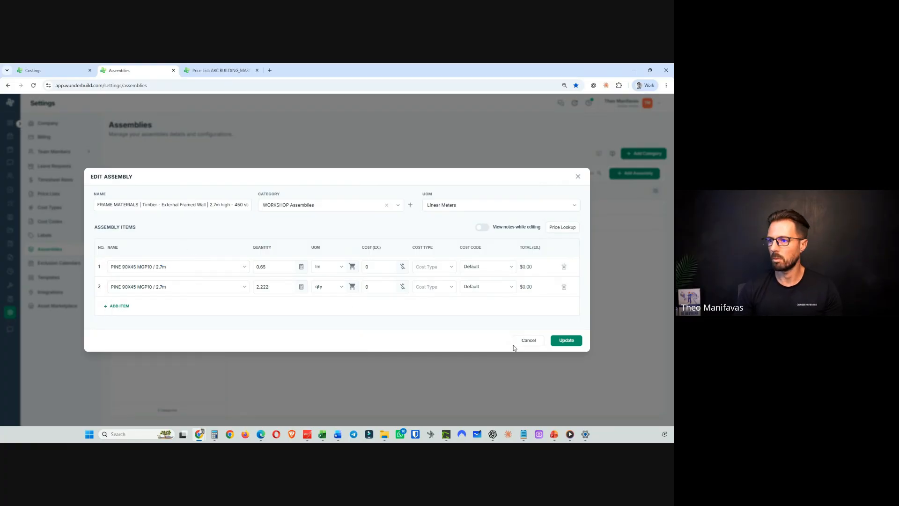
pyautogui.click(528, 345)
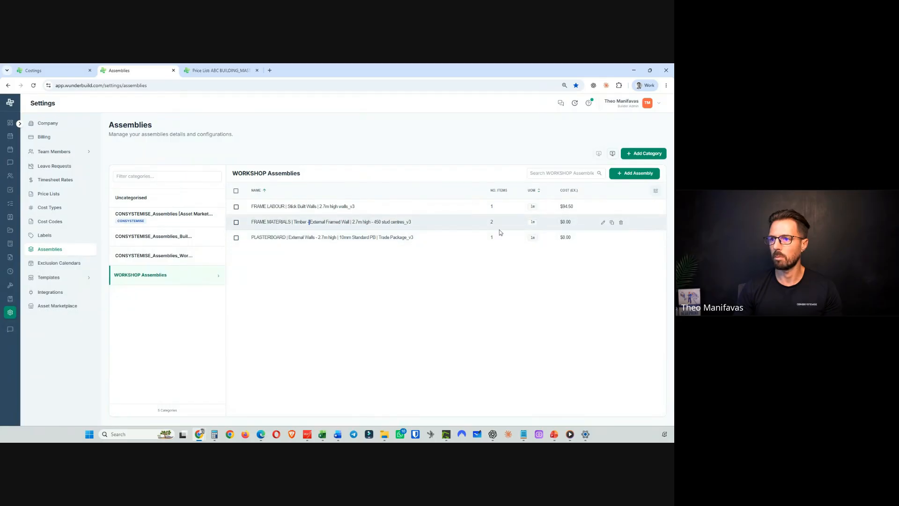
# - Reopen the FRAME MATERIALS assembly and copy the PINE 90X45 MGP10 / 6.0m item name from the master price list
pyautogui.click(602, 222)
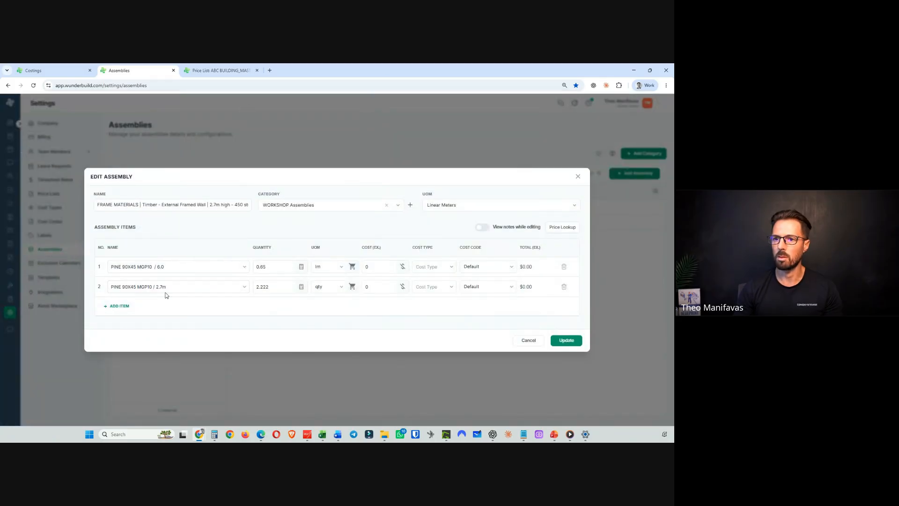
pyautogui.click(216, 71)
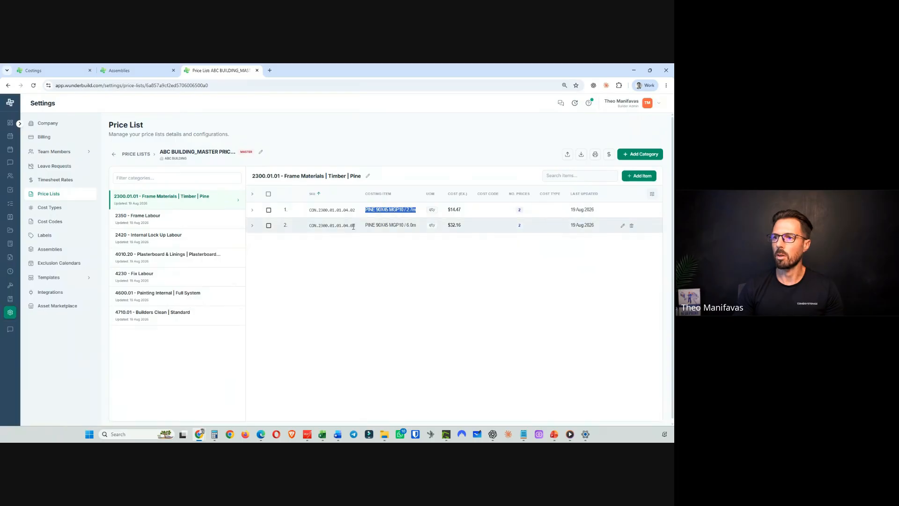
pyautogui.moveTo(366, 225); pyautogui.dragTo(418, 227)
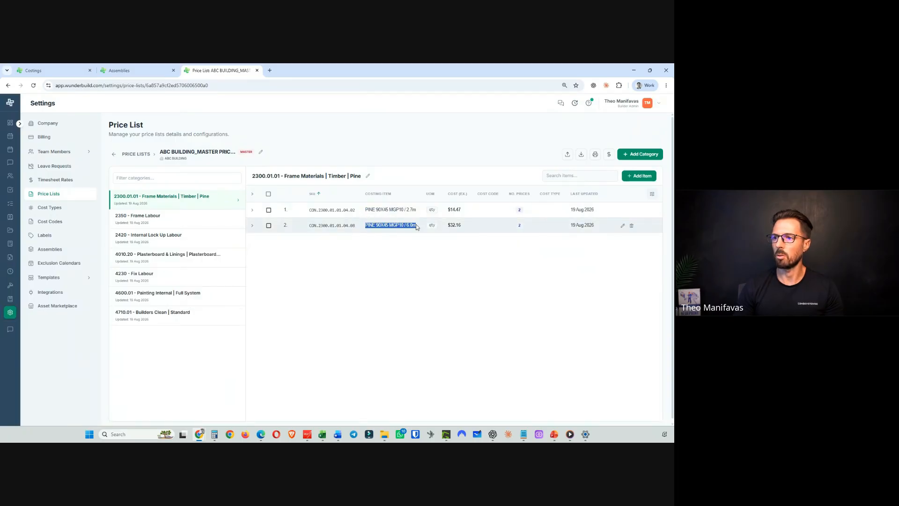
pyautogui.rightClick(409, 228)
pyautogui.click(425, 236)
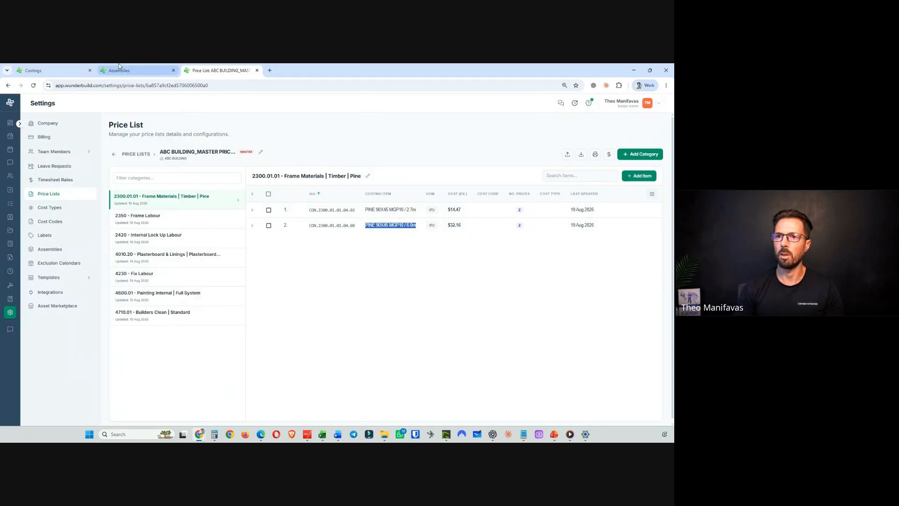
# - Link the assembly's first item to the ABC BUILDING master price item PINE 90X45 MGP10 / 6.0m
pyautogui.click(131, 74)
pyautogui.tripleClick(167, 268)
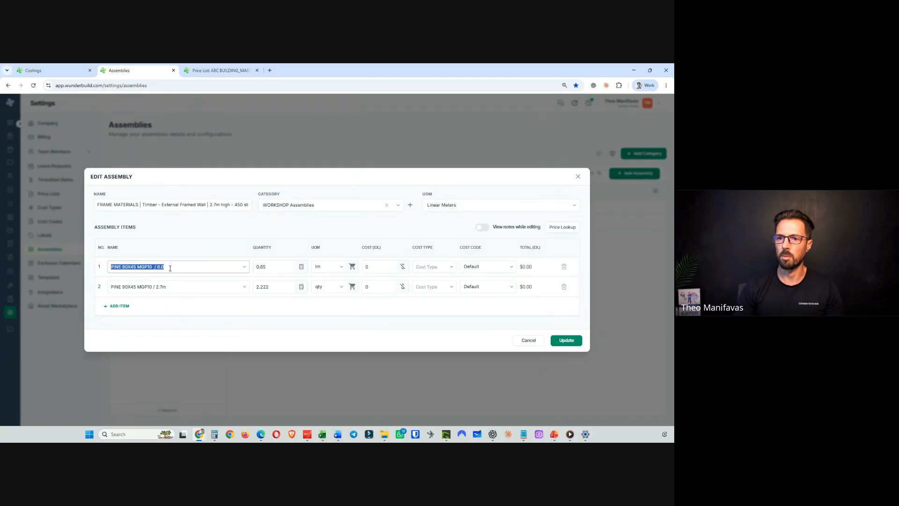
pyautogui.hotkey('ctrl', 'v')
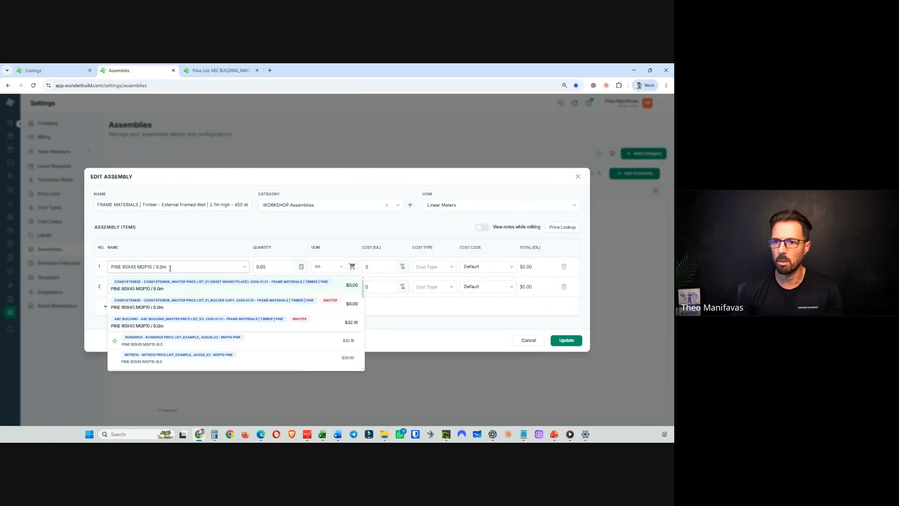
pyautogui.click(185, 324)
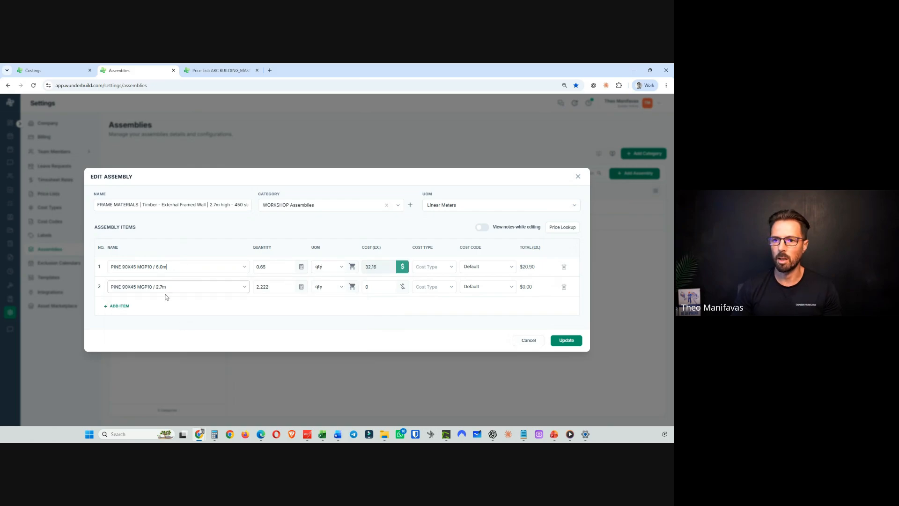
# - Copy the PINE 90X45 MGP10 / 2.7m item name from the ABC BUILDING master price list
pyautogui.click(220, 71)
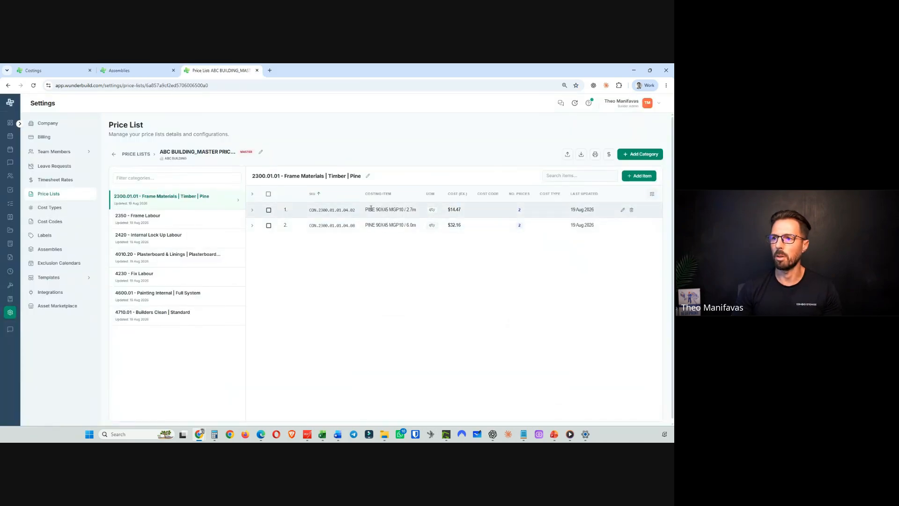
pyautogui.moveTo(368, 209); pyautogui.dragTo(413, 210)
pyautogui.rightClick(408, 213)
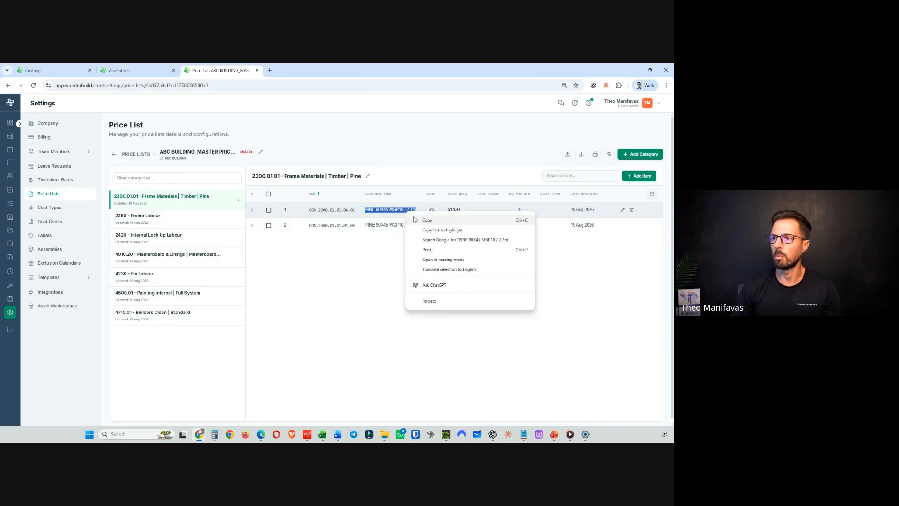
pyautogui.click(427, 220)
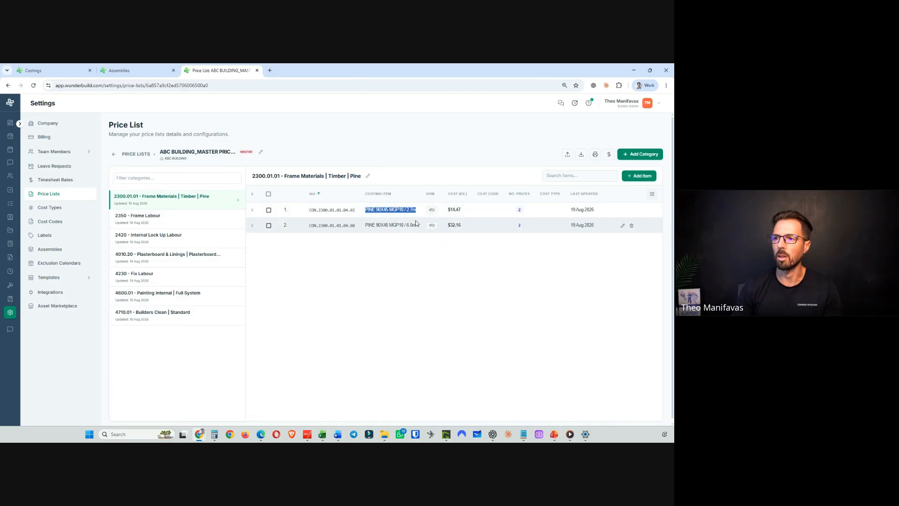
# - Try searching the FRAME MATERIALS assembly's second item for PINE 90X45 MGP10 matches among the suggestions
pyautogui.click(141, 71)
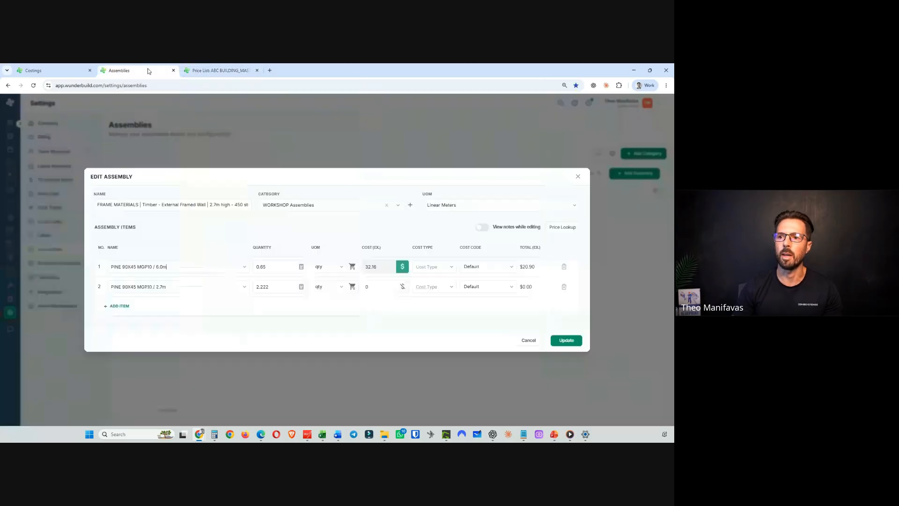
pyautogui.tripleClick(173, 287)
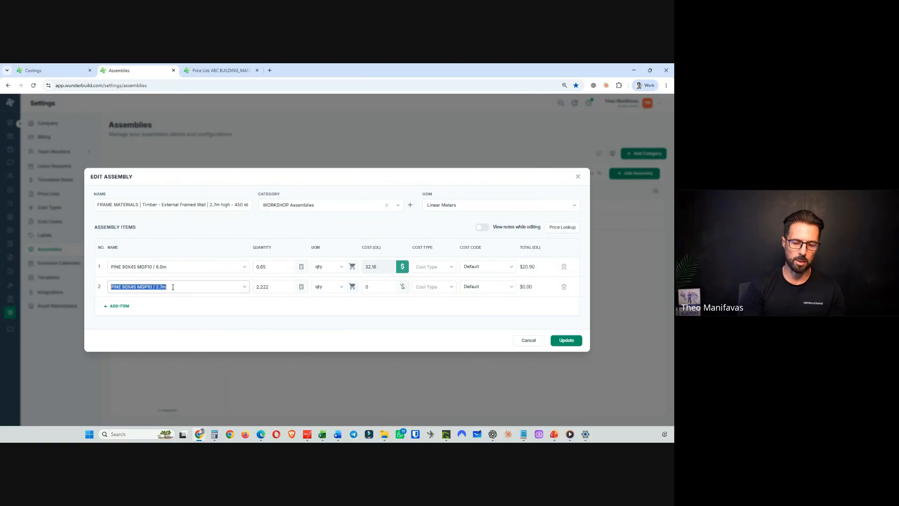
pyautogui.click(173, 287)
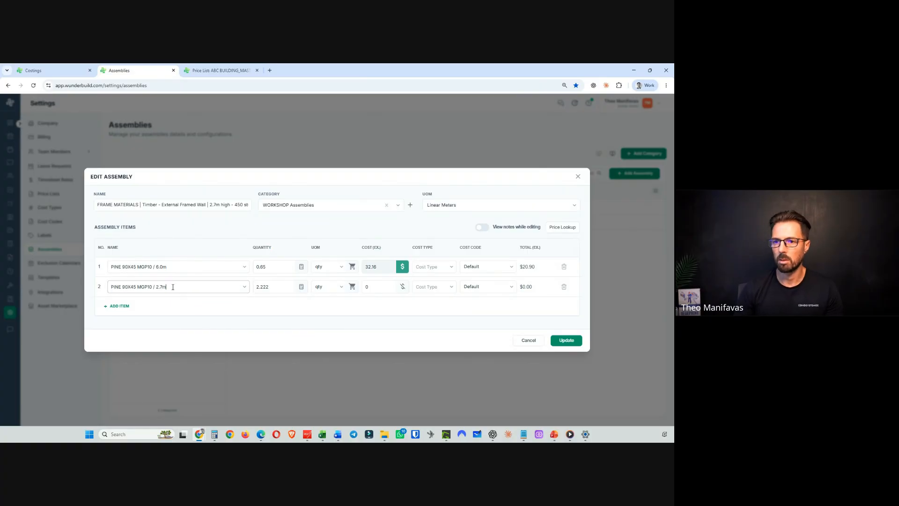
pyautogui.press('BackSpace')
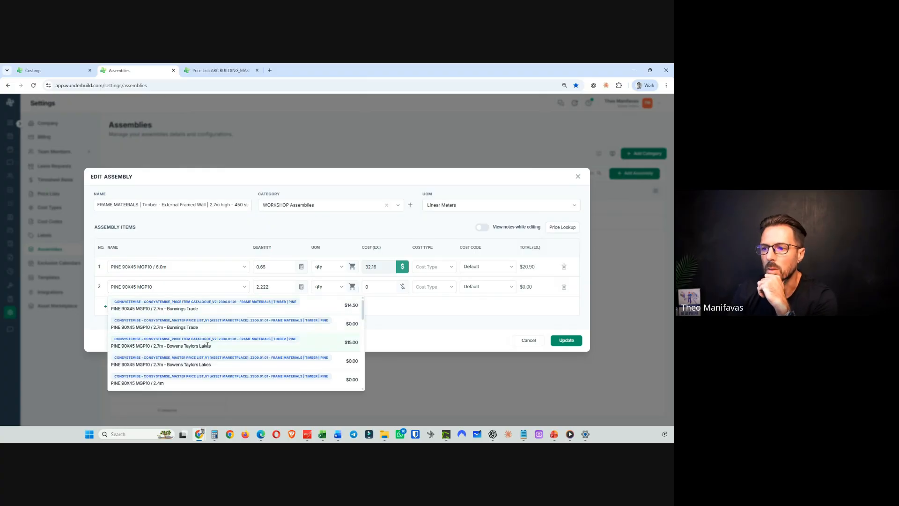
pyautogui.scroll(-5, 207, 345)
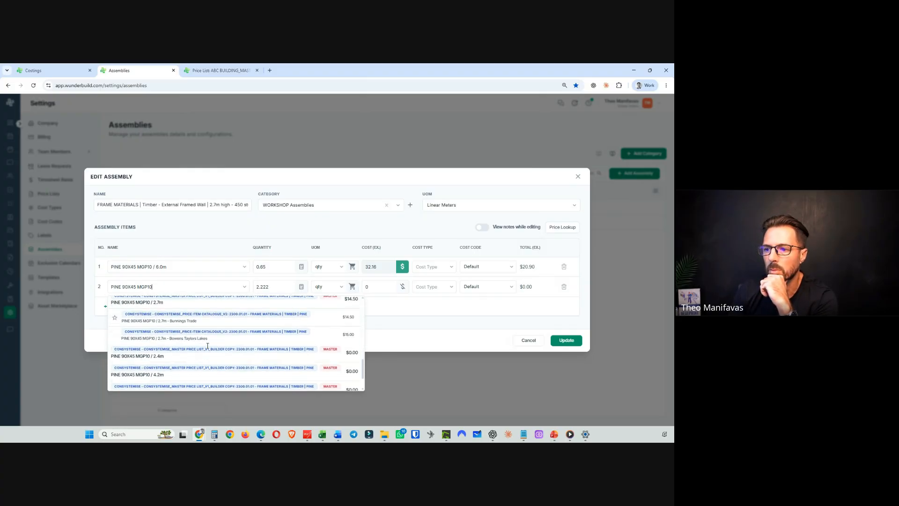
pyautogui.scroll(2, 207, 345)
pyautogui.scroll(-1, 216, 352)
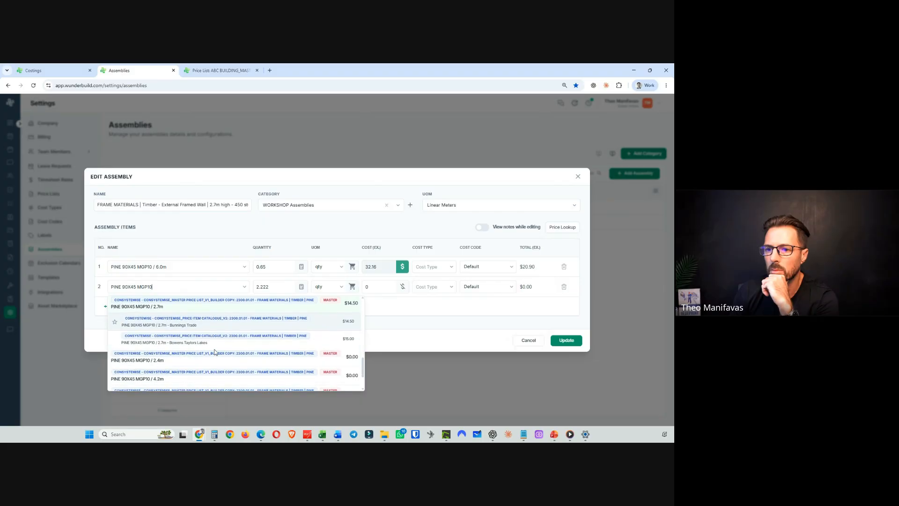
pyautogui.scroll(3, 214, 352)
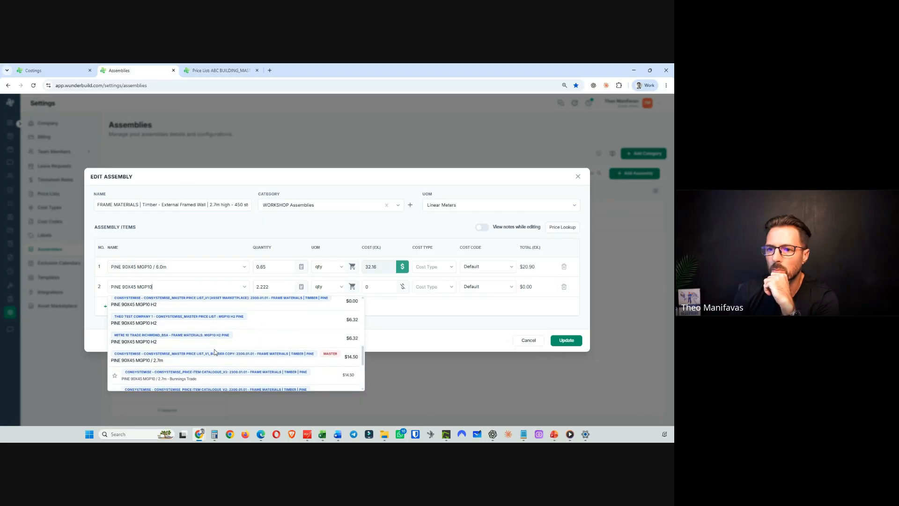
pyautogui.scroll(5, 215, 352)
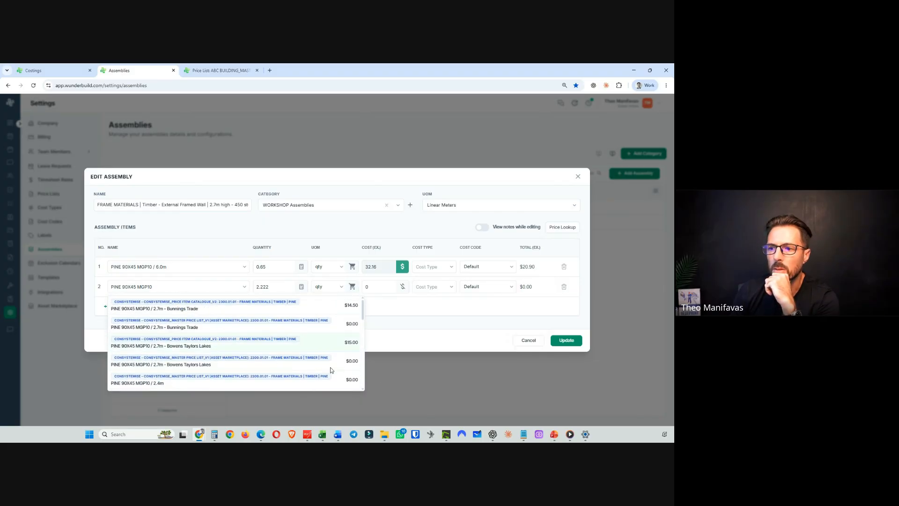
pyautogui.click(510, 367)
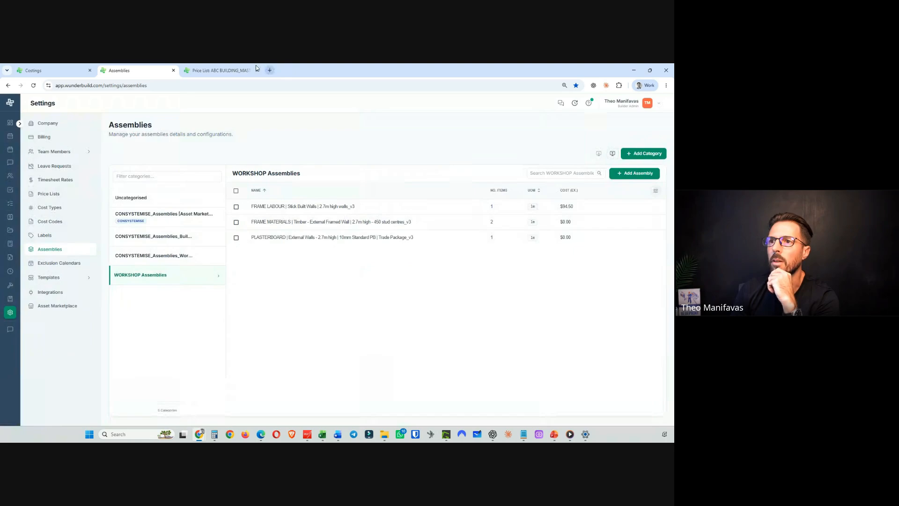
# - Open the master price item PINE 90X45 MGP10 / 6.0m to review its linked supplier items, then cancel
pyautogui.click(243, 70)
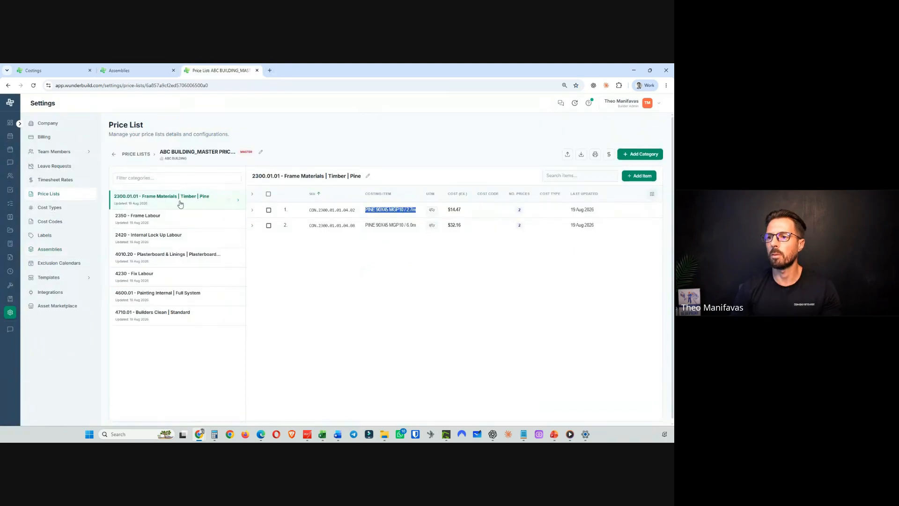
pyautogui.click(397, 252)
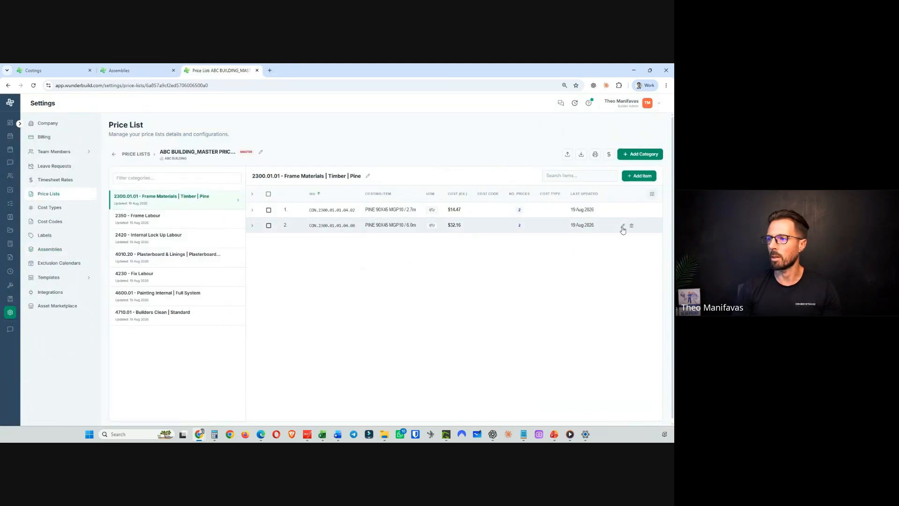
pyautogui.click(622, 227)
pyautogui.scroll(-2, 373, 331)
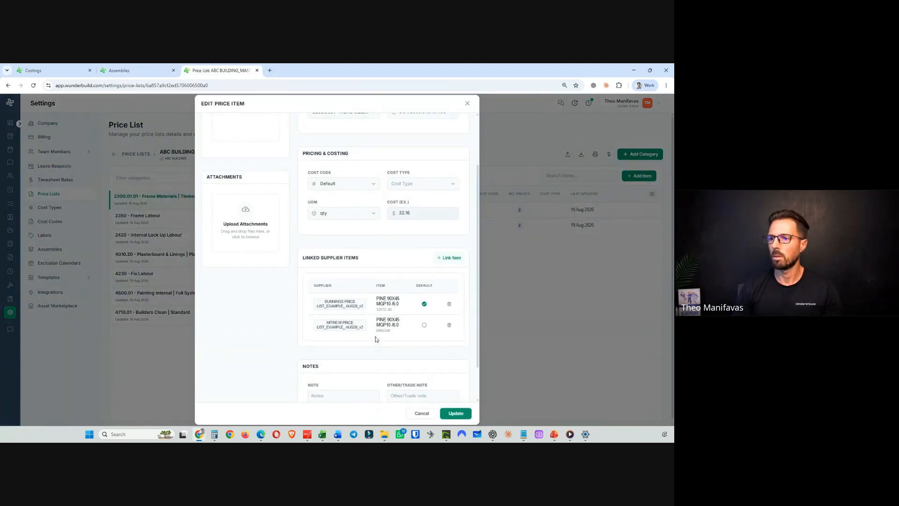
pyautogui.scroll(3, 375, 338)
pyautogui.scroll(-3, 370, 309)
pyautogui.scroll(2, 363, 271)
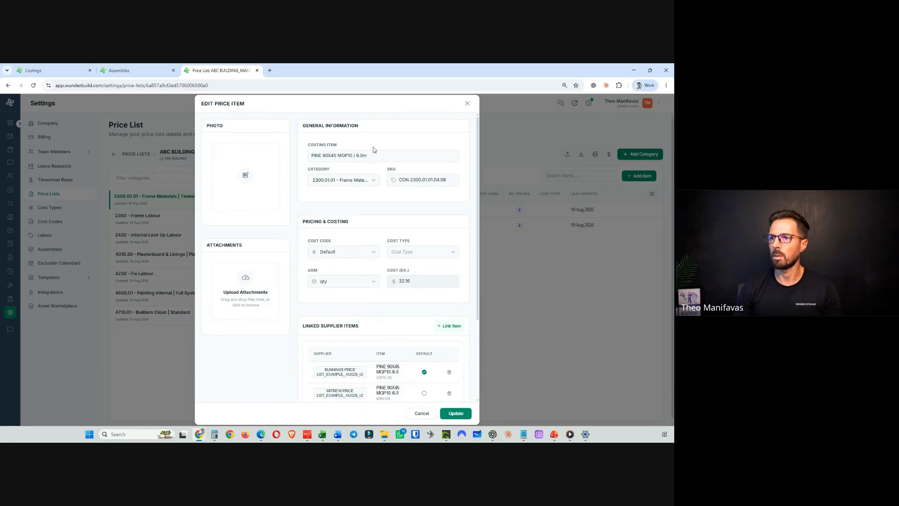
pyautogui.moveTo(368, 156); pyautogui.dragTo(313, 156)
pyautogui.click(422, 413)
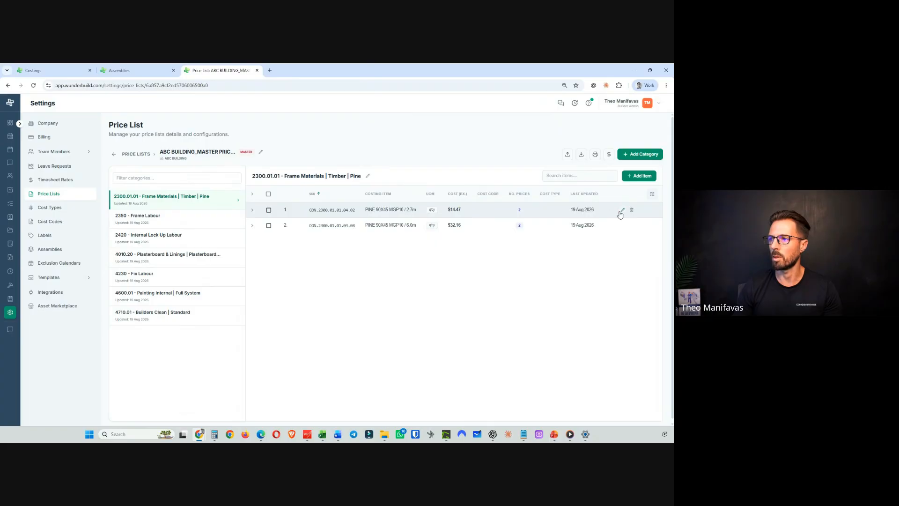
# - Copy the costing item name PINE 90X45 MGP10 / 2.7m from its master price item and close the editor
pyautogui.click(621, 211)
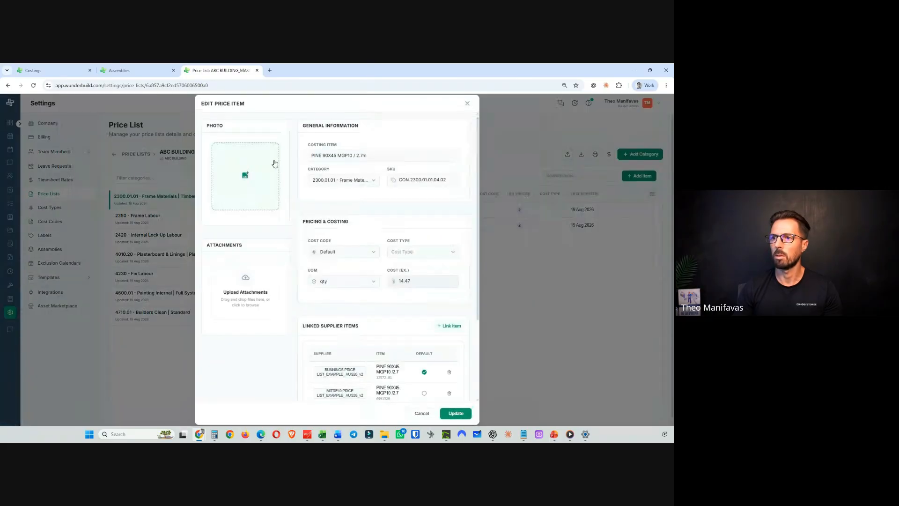
pyautogui.tripleClick(352, 156)
pyautogui.rightClick(352, 155)
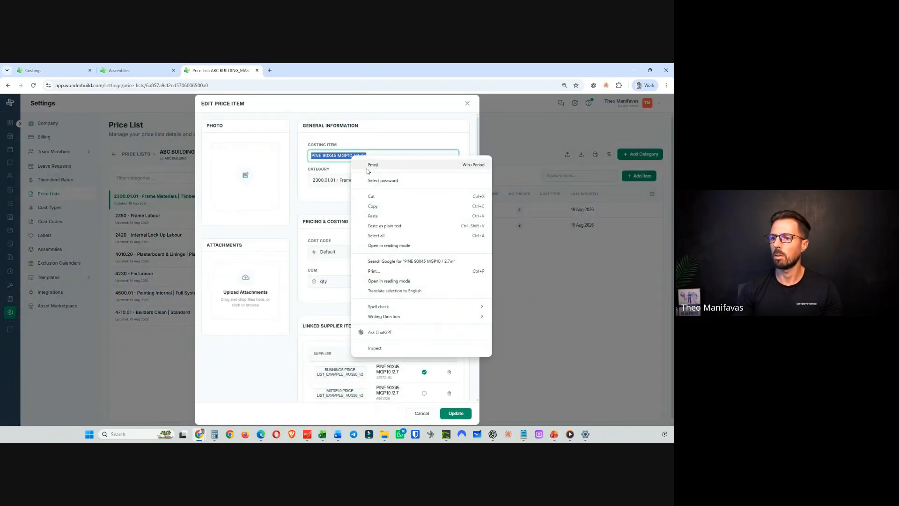
pyautogui.click(383, 207)
pyautogui.click(422, 413)
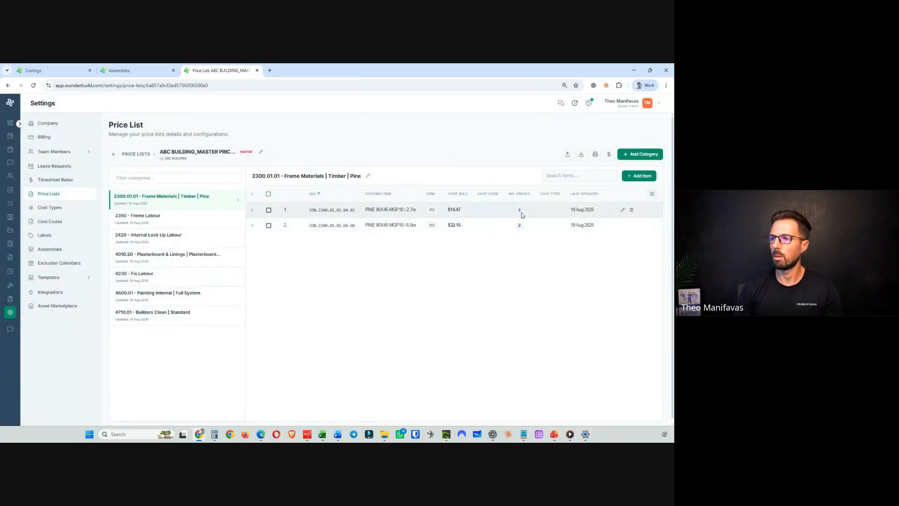
# - Reopen the FRAME MATERIALS assembly and shorten the second item's name to PINE 90X45 MGP10 to browse suggestions
pyautogui.click(140, 74)
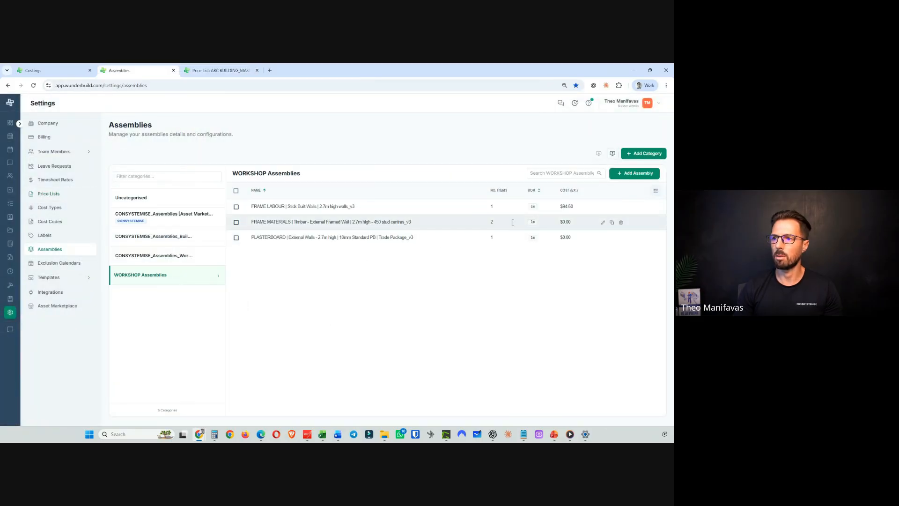
pyautogui.click(603, 223)
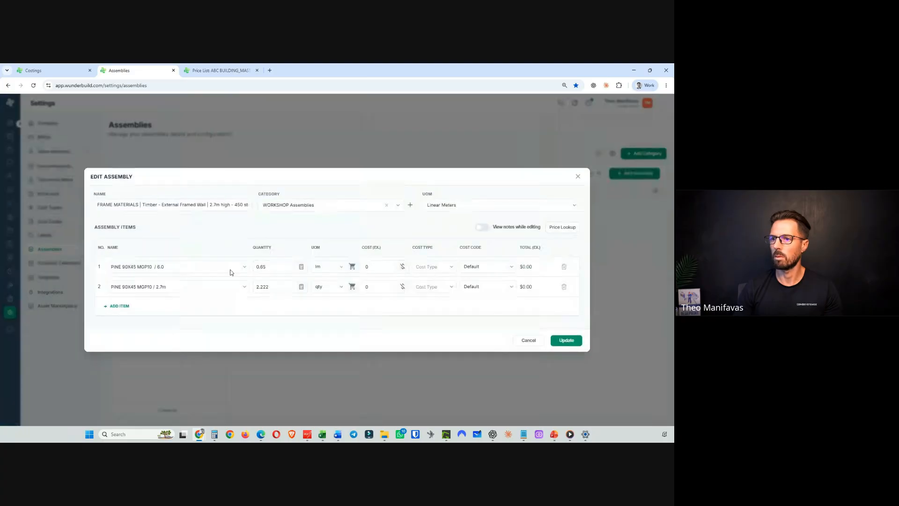
pyautogui.moveTo(170, 288); pyautogui.dragTo(104, 288)
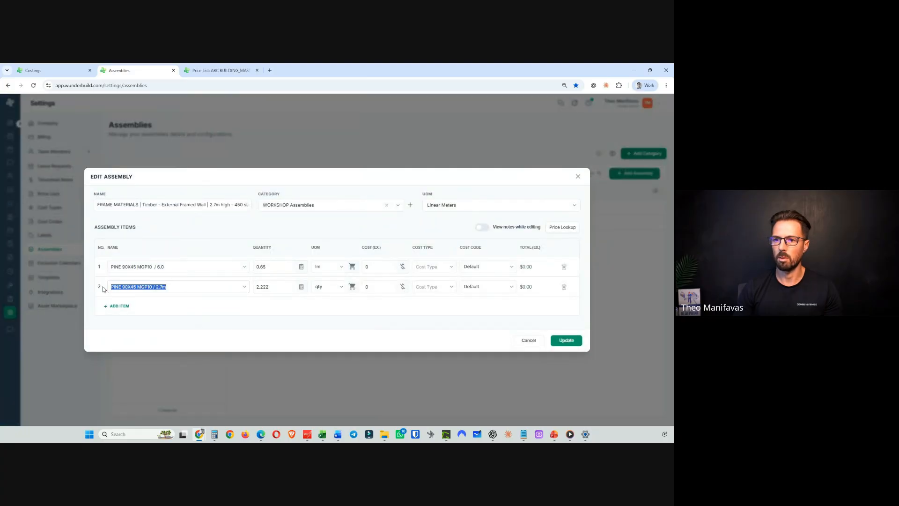
pyautogui.press('End')
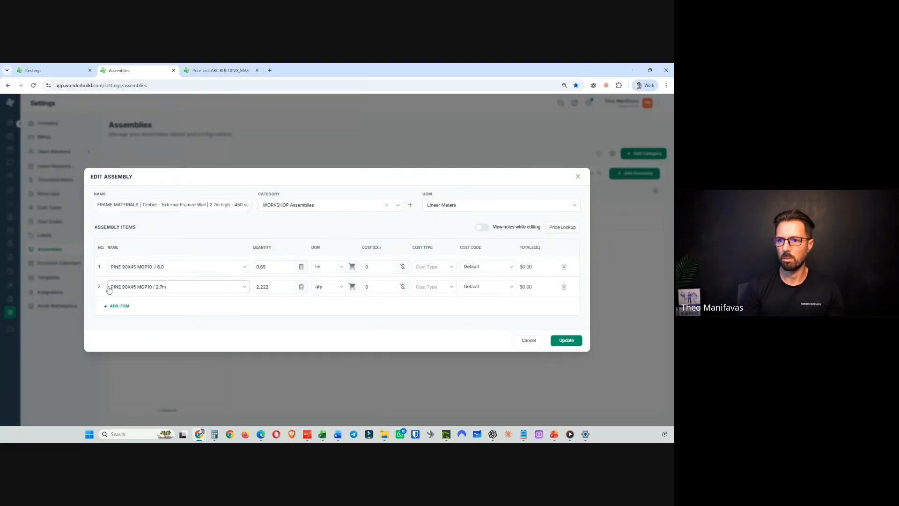
pyautogui.press('BackSpace')
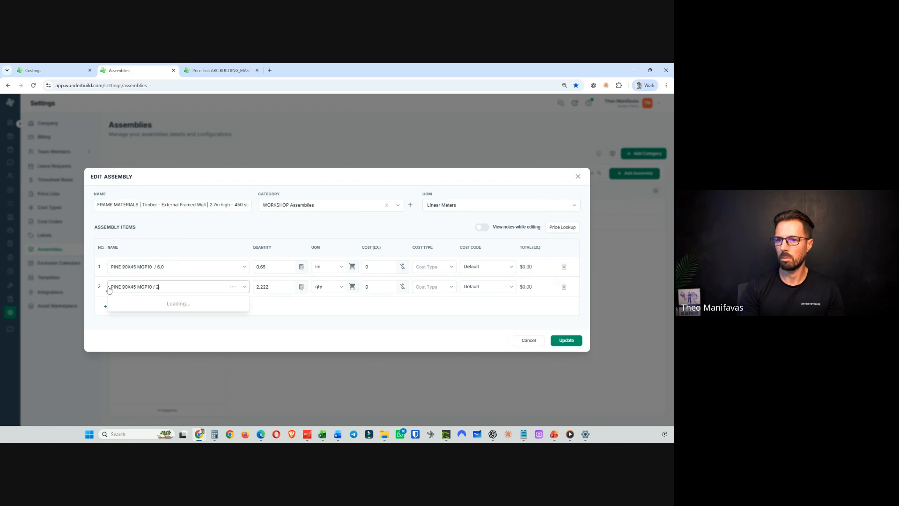
pyautogui.press('BackSpace')
pyautogui.press('BackSpace')
pyautogui.press('BackSpace')
pyautogui.press('BackSpace')
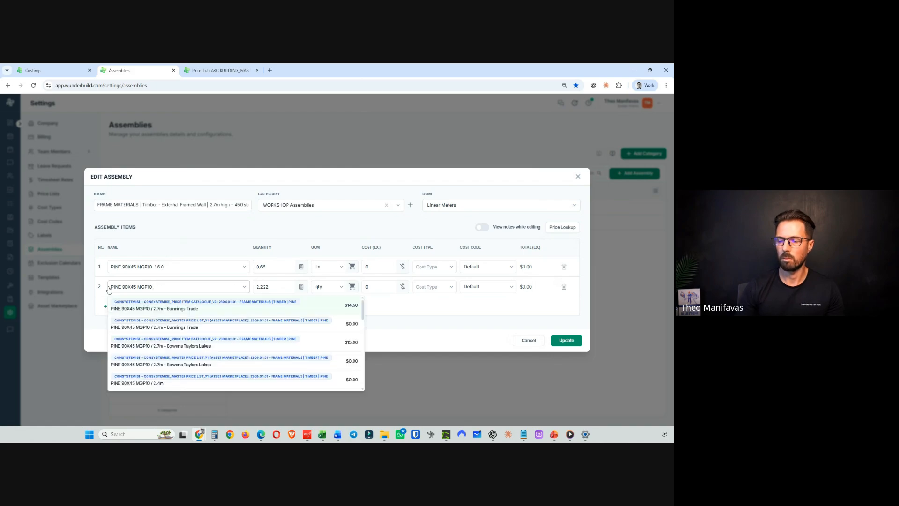
pyautogui.scroll(-2, 252, 351)
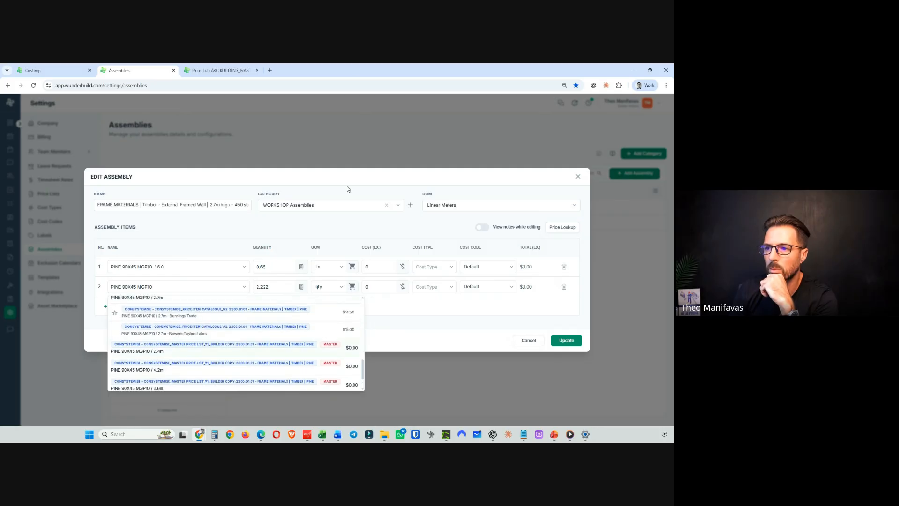
# - Paste PINE 90X45 MGP10 / 2.7m into the second item and link it to the ABC BUILDING master price item
pyautogui.click(220, 70)
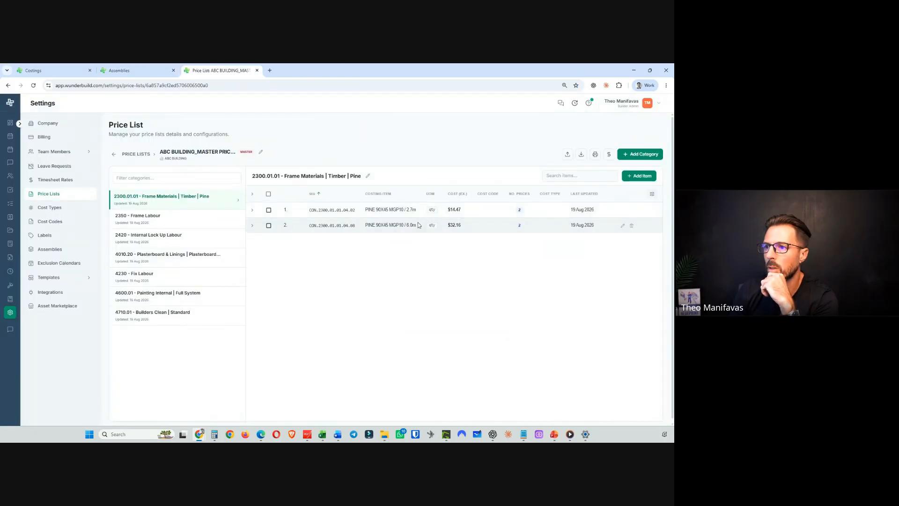
pyautogui.click(141, 71)
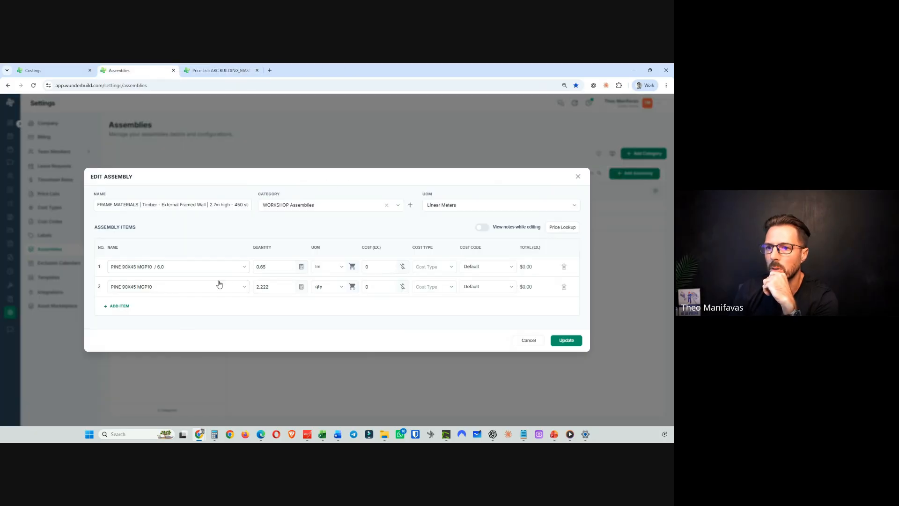
pyautogui.tripleClick(159, 287)
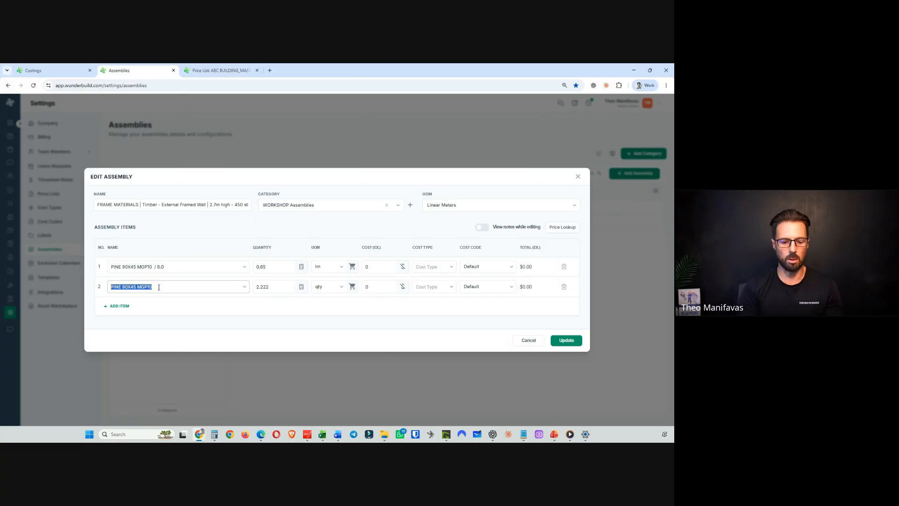
pyautogui.hotkey('ctrl', 'v')
pyautogui.scroll(-3, 301, 331)
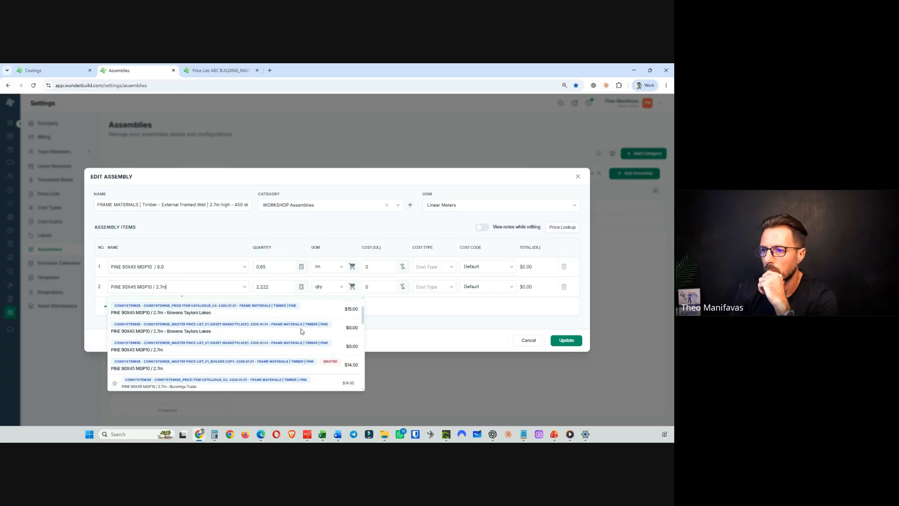
pyautogui.click(182, 343)
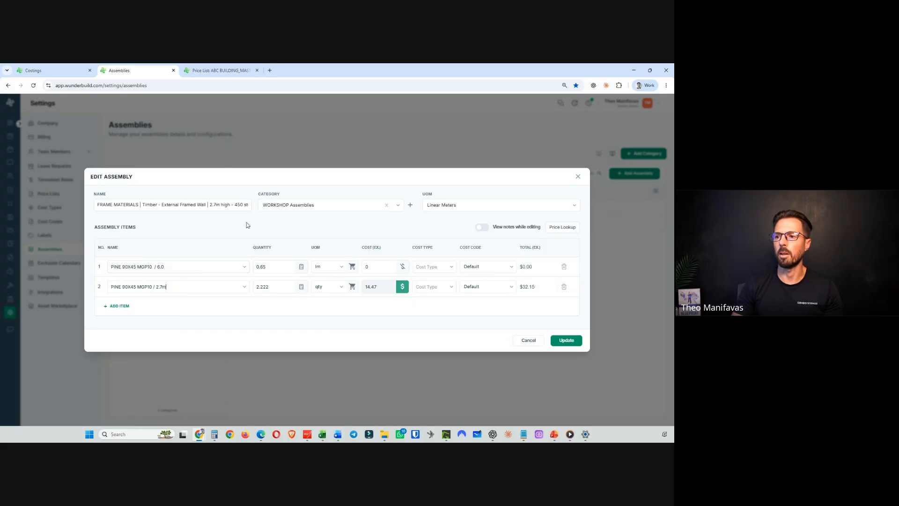
# - Copy the PINE 90X45 MGP10 / 6.0m item name from the ABC BUILDING master price list
pyautogui.click(212, 70)
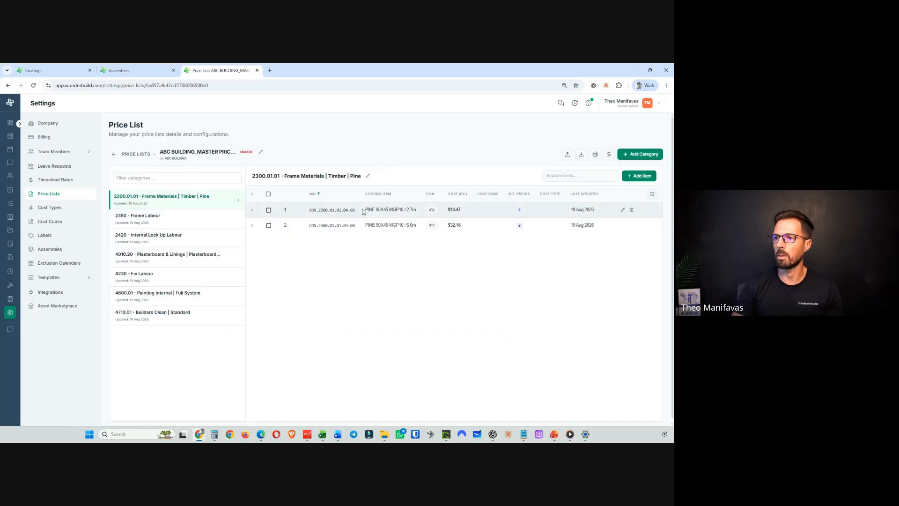
pyautogui.moveTo(365, 225); pyautogui.dragTo(426, 227)
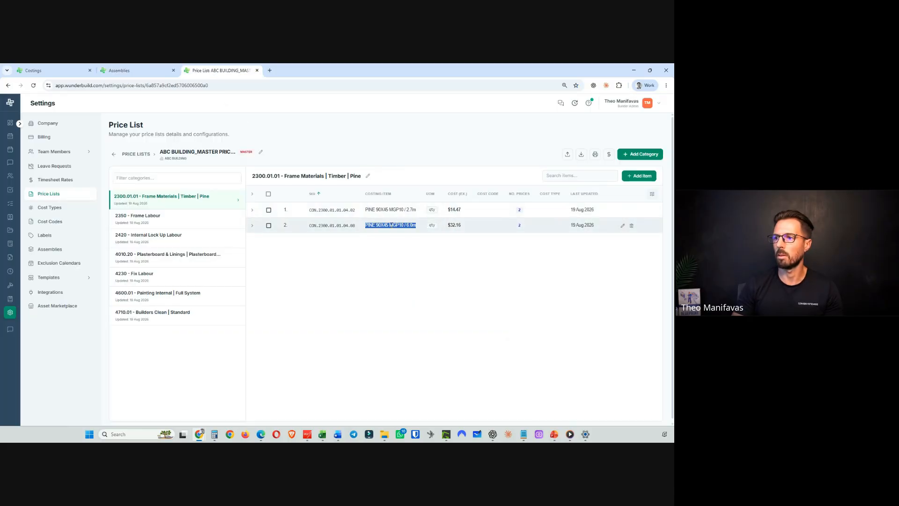
pyautogui.rightClick(392, 225)
pyautogui.click(402, 236)
# - Paste PINE 90X45 MGP10 into the first FRAME MATERIALS item's name and scroll through the suggested price items
pyautogui.click(126, 70)
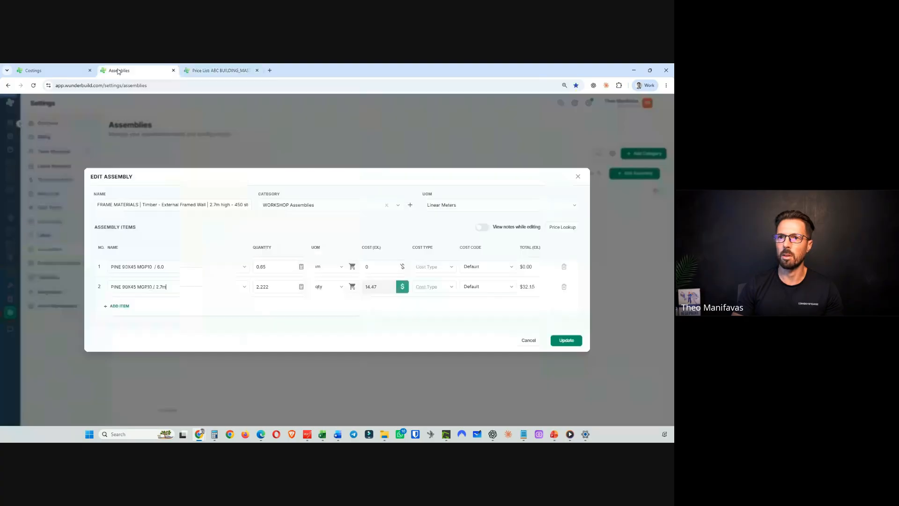
pyautogui.moveTo(165, 266); pyautogui.dragTo(105, 269)
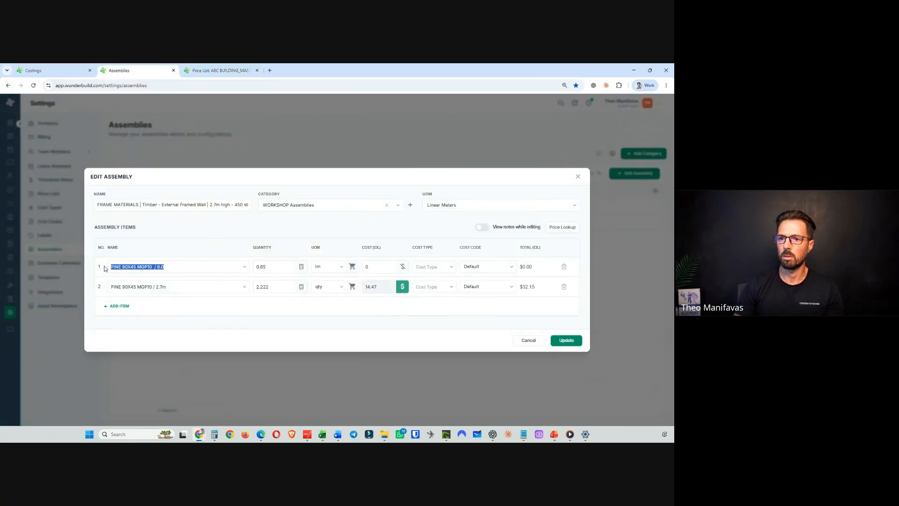
pyautogui.hotkey('ctrl', 'v')
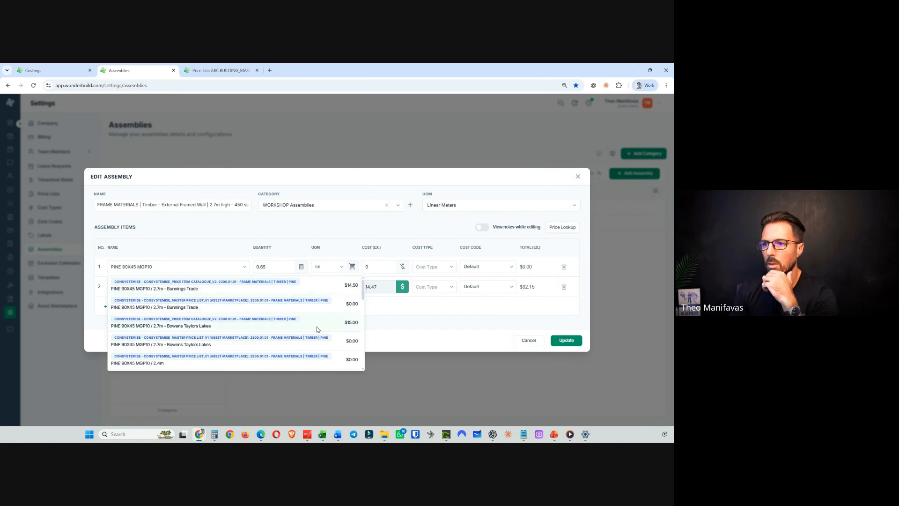
pyautogui.scroll(-5, 312, 326)
pyautogui.scroll(-10, 307, 326)
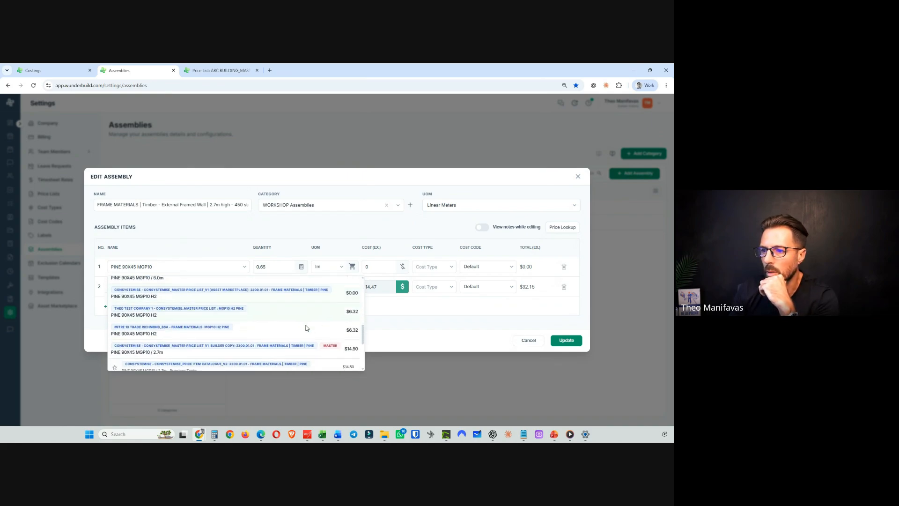
pyautogui.scroll(3, 307, 325)
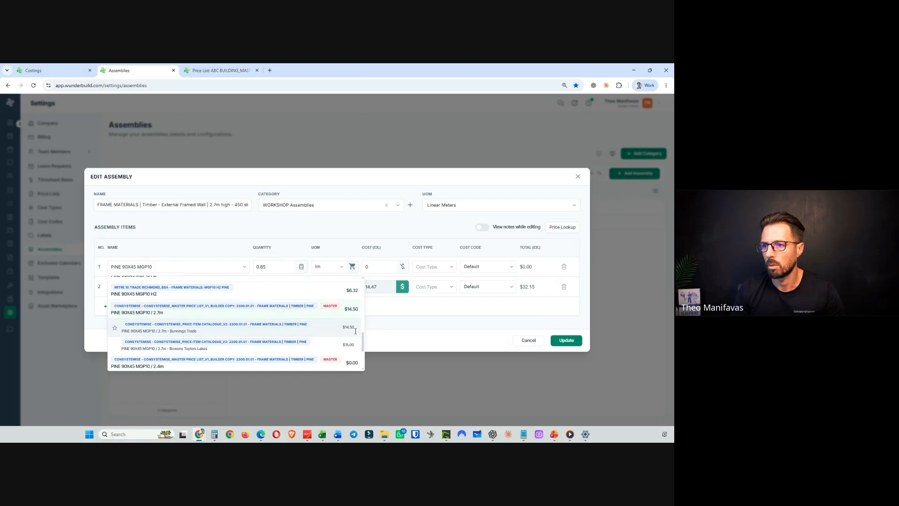
pyautogui.moveTo(361, 341); pyautogui.dragTo(361, 288)
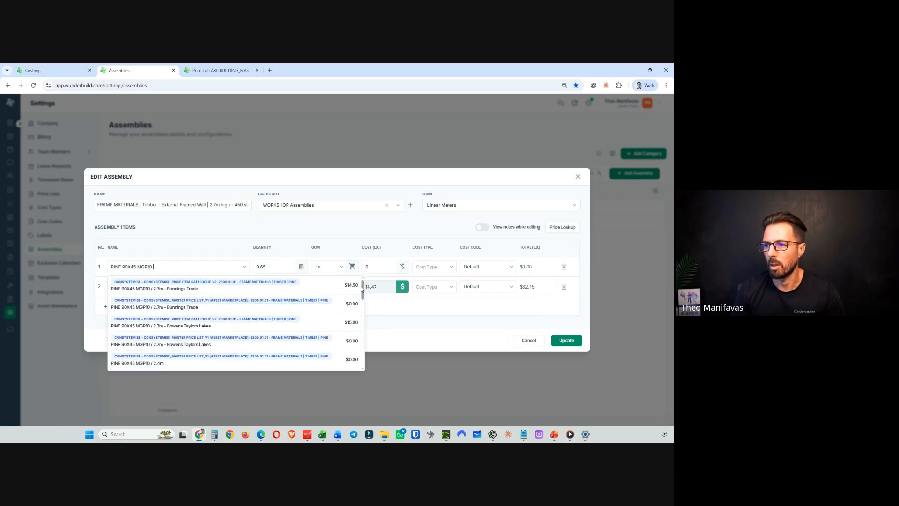
# - Copy the PINE 90X45 MGP10 / 2.7m item name from the ABC BUILDING master price list
pyautogui.click(220, 70)
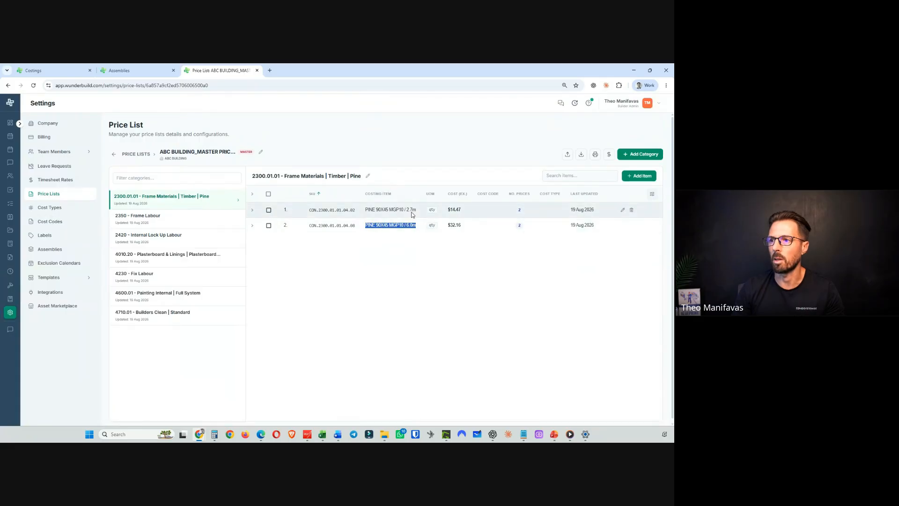
pyautogui.moveTo(415, 210)
pyautogui.mouseDown()
pyautogui.moveTo(365, 209)
pyautogui.moveTo(416, 209)
pyautogui.mouseUp()
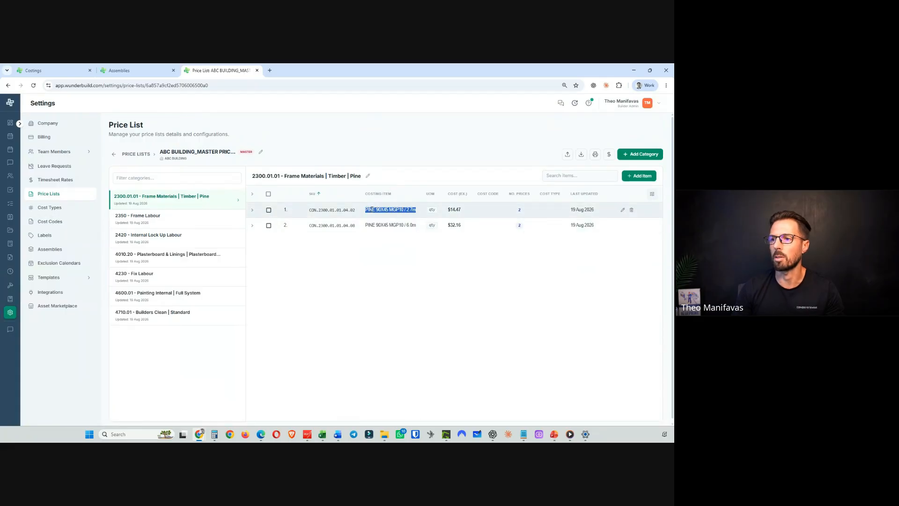
pyautogui.rightClick(381, 212)
pyautogui.click(392, 218)
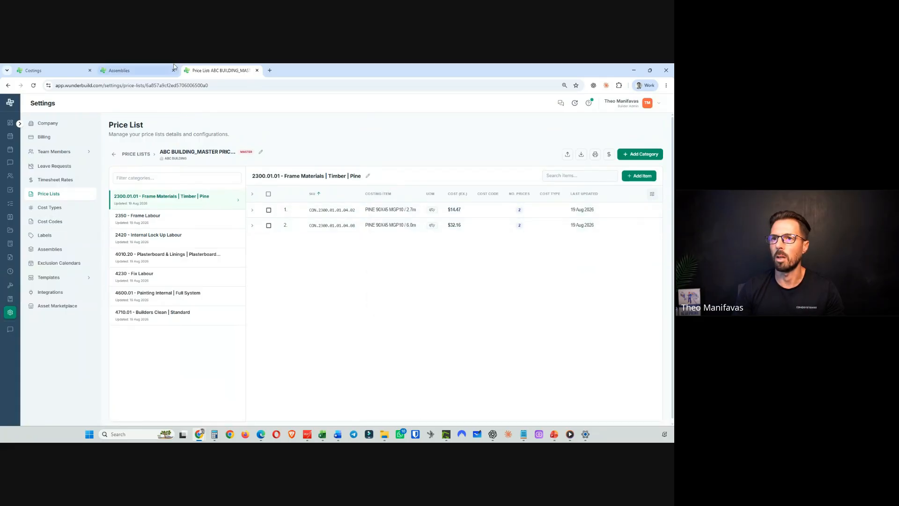
# - Copy the PINE 90X45 MGP10 / 6.0m item name from the ABC BUILDING master price list
pyautogui.click(136, 70)
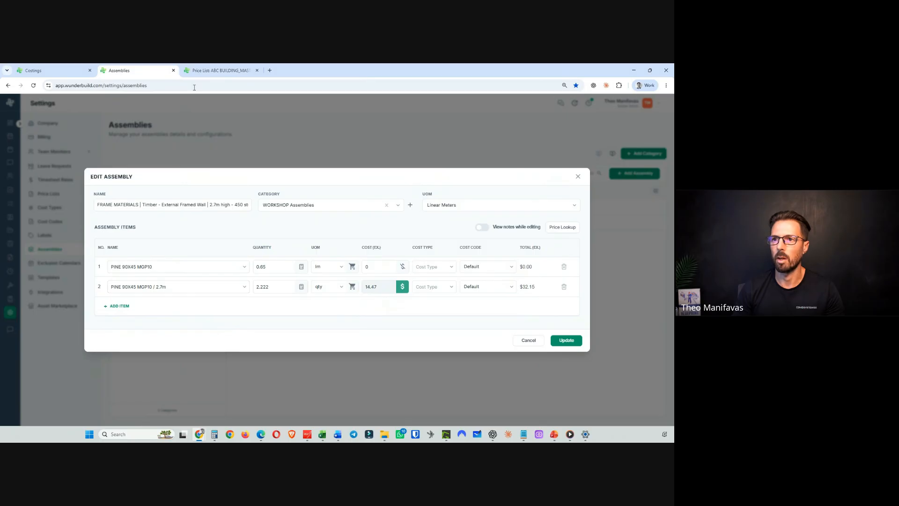
pyautogui.click(220, 70)
pyautogui.moveTo(415, 225); pyautogui.dragTo(368, 224)
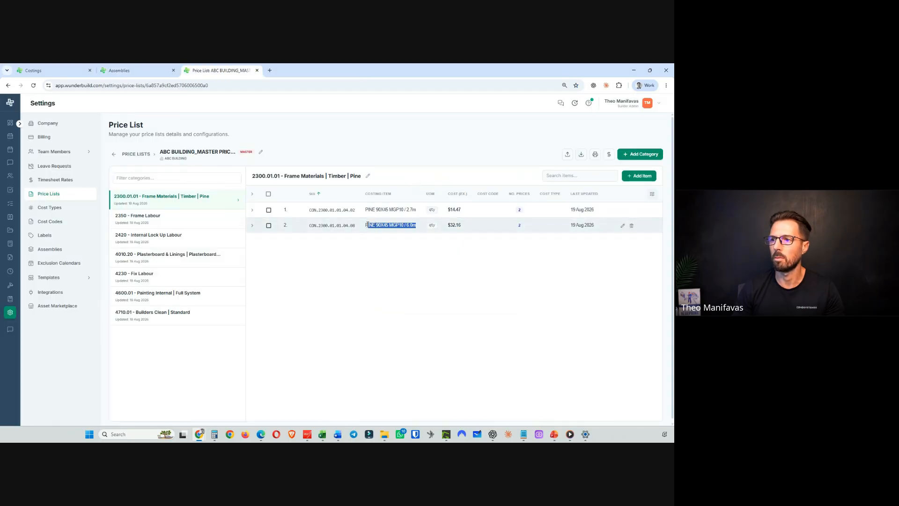
pyautogui.rightClick(366, 225)
pyautogui.click(382, 233)
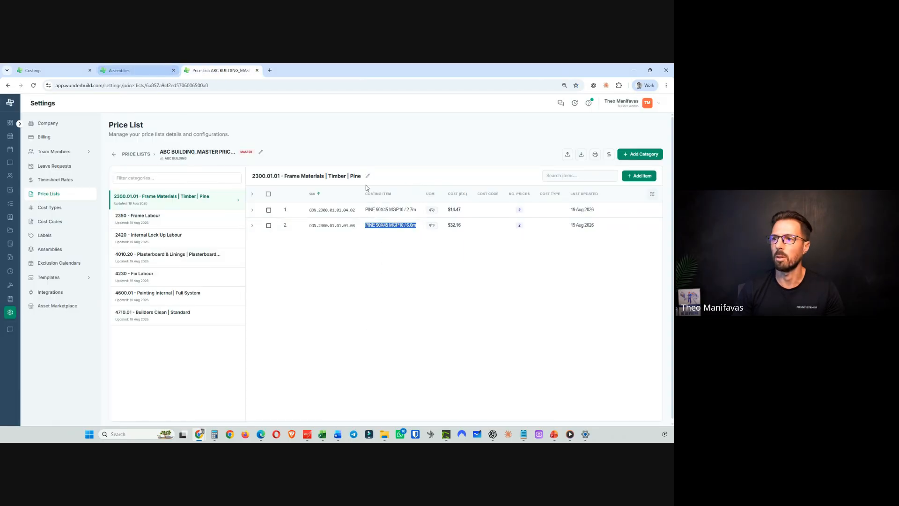
# - Replace the first FRAME MATERIALS item with PINE 90X45 MGP10 / 6.0m linked to the ABC BUILDING master price item, and update the assembly
pyautogui.click(141, 70)
pyautogui.click(163, 268)
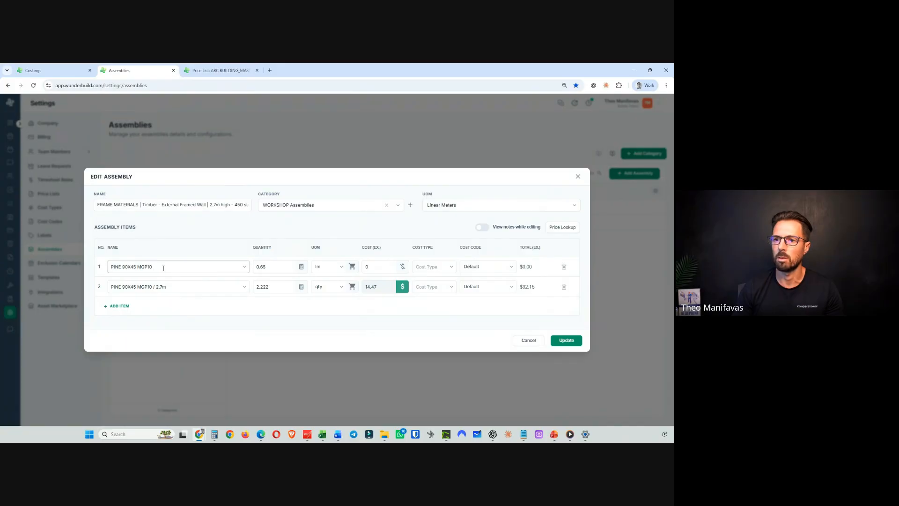
pyautogui.hotkey('ctrl', 'a')
pyautogui.hotkey('ctrl', 'v')
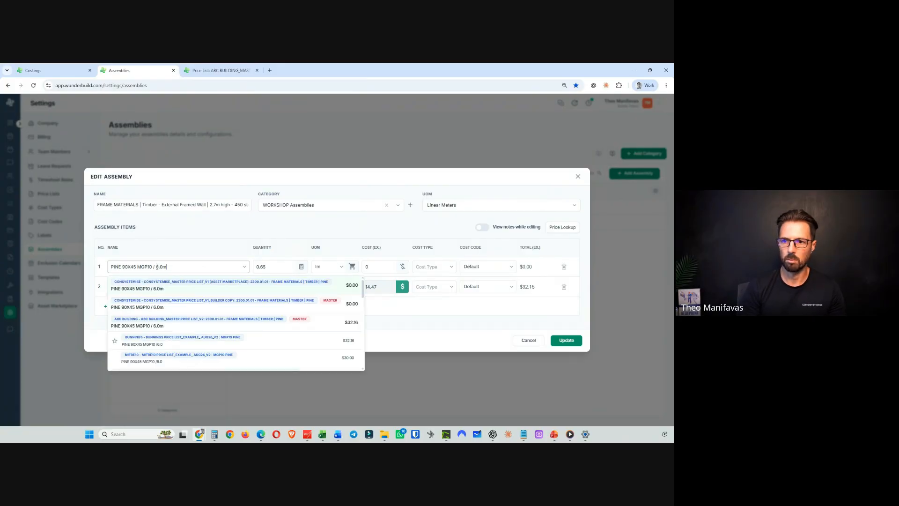
pyautogui.click(213, 324)
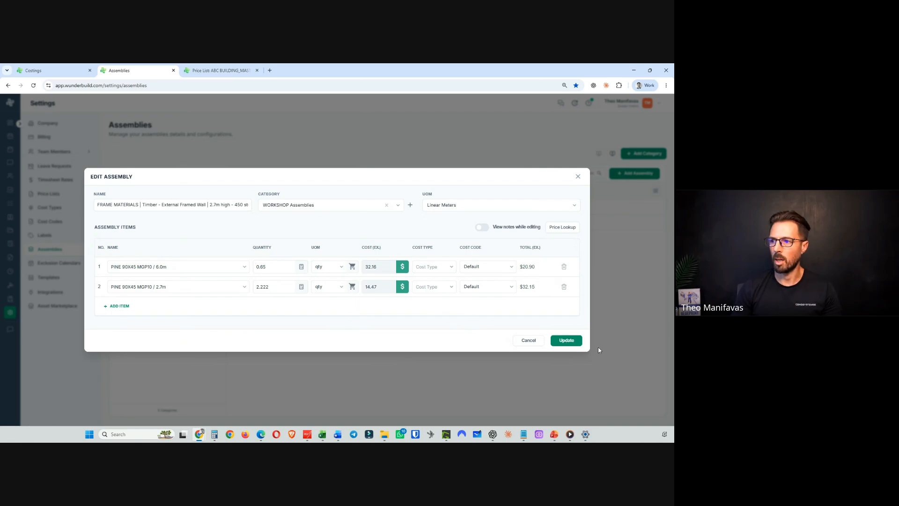
pyautogui.click(565, 340)
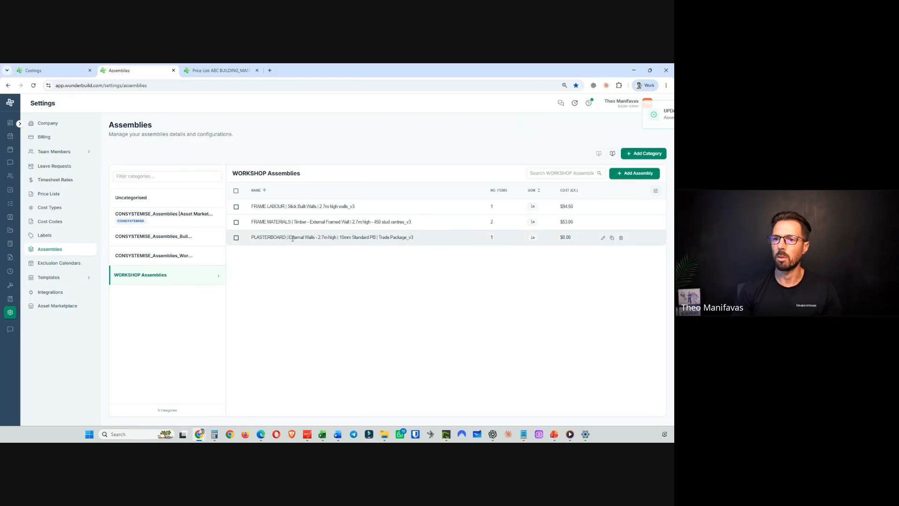
# - Link the PLASTERBOARD assembly's Plasterboard – 10mm Standard, supply and install item to the ABC BUILDING master price item and update
pyautogui.click(602, 237)
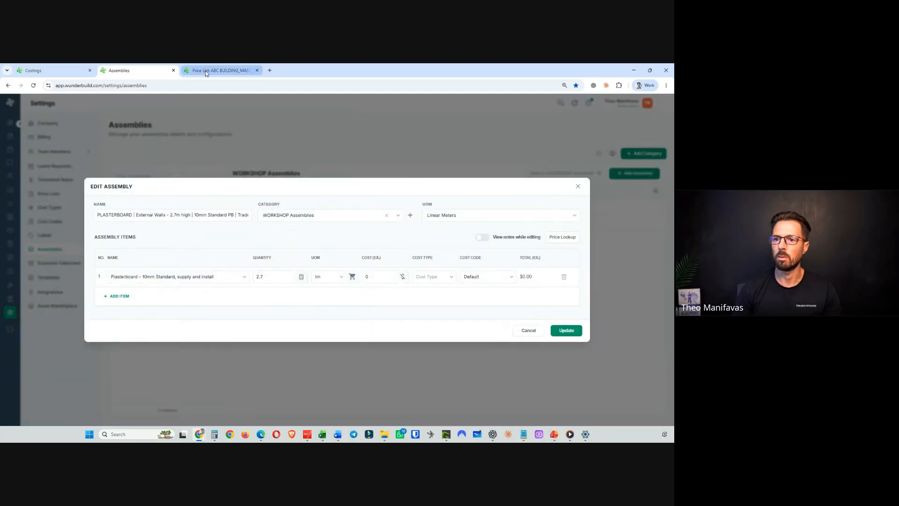
pyautogui.moveTo(220, 277); pyautogui.dragTo(98, 280)
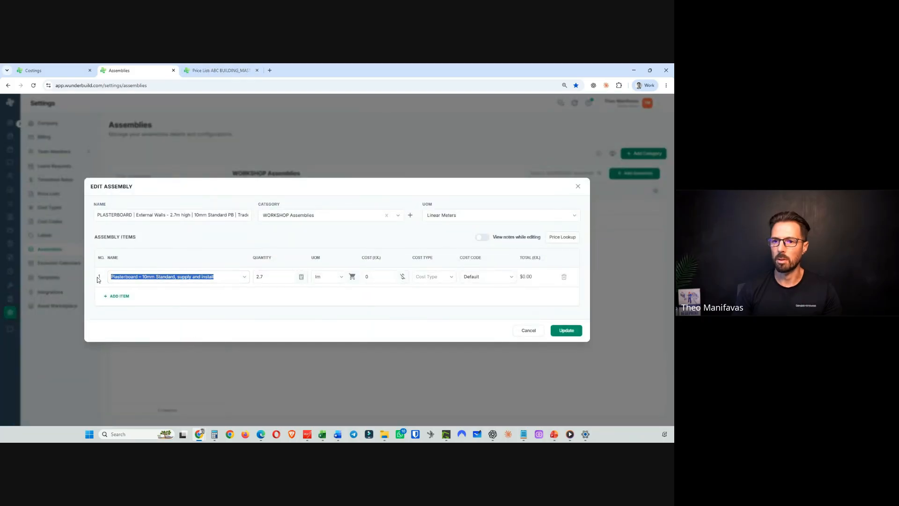
pyautogui.rightClick(136, 279)
pyautogui.click(163, 131)
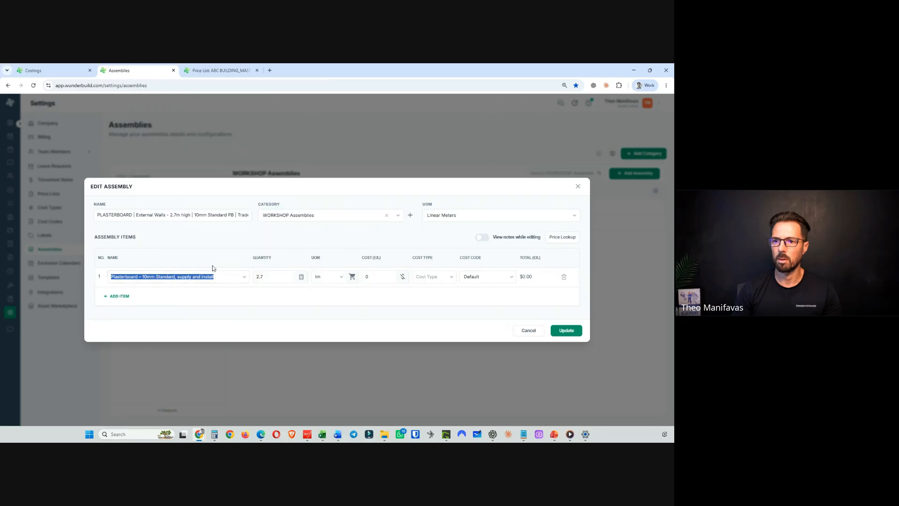
pyautogui.moveTo(219, 280); pyautogui.dragTo(111, 278)
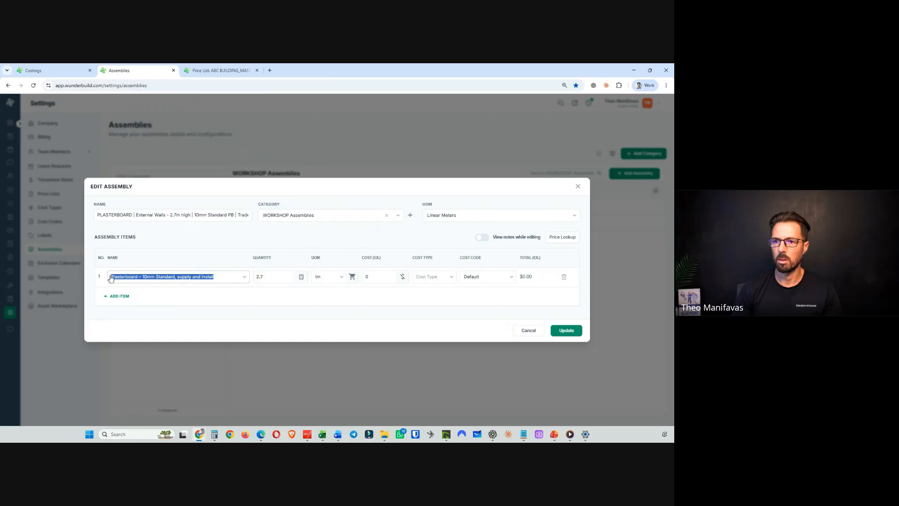
pyautogui.click(111, 278)
pyautogui.hotkey('ctrl', 'v')
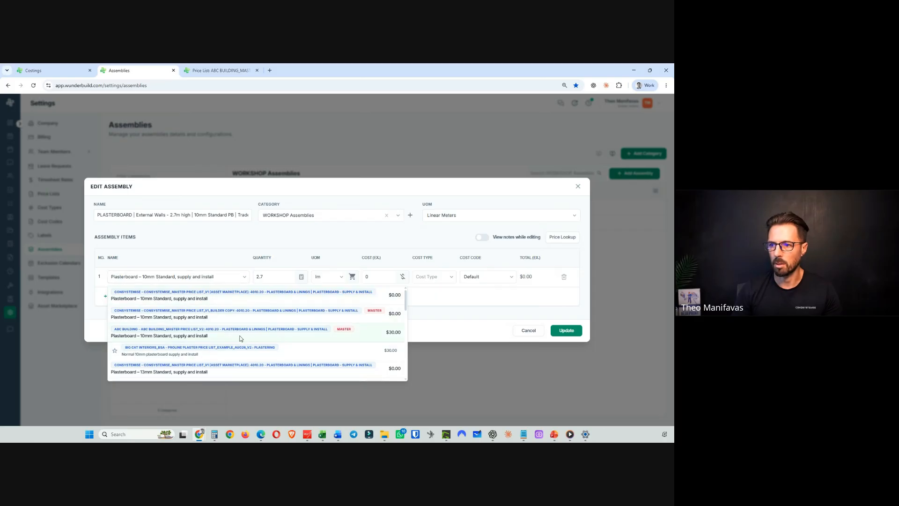
pyautogui.click(227, 334)
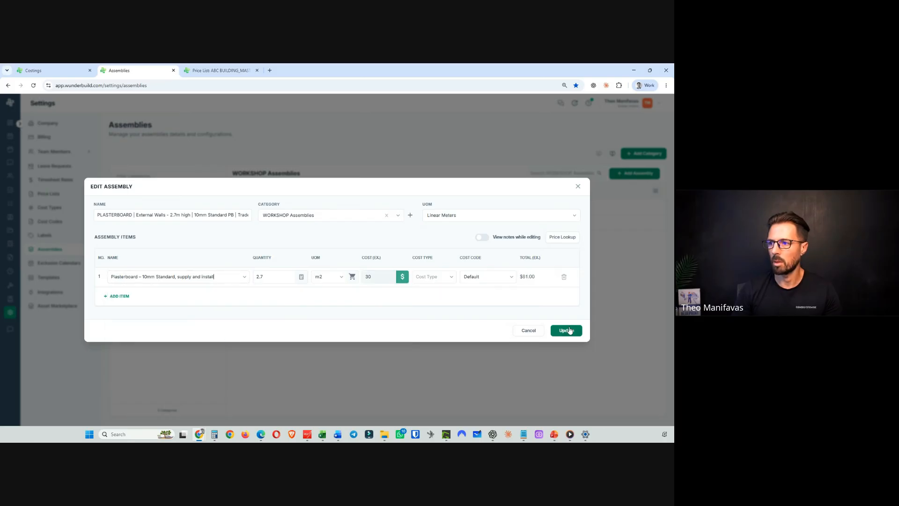
pyautogui.click(552, 331)
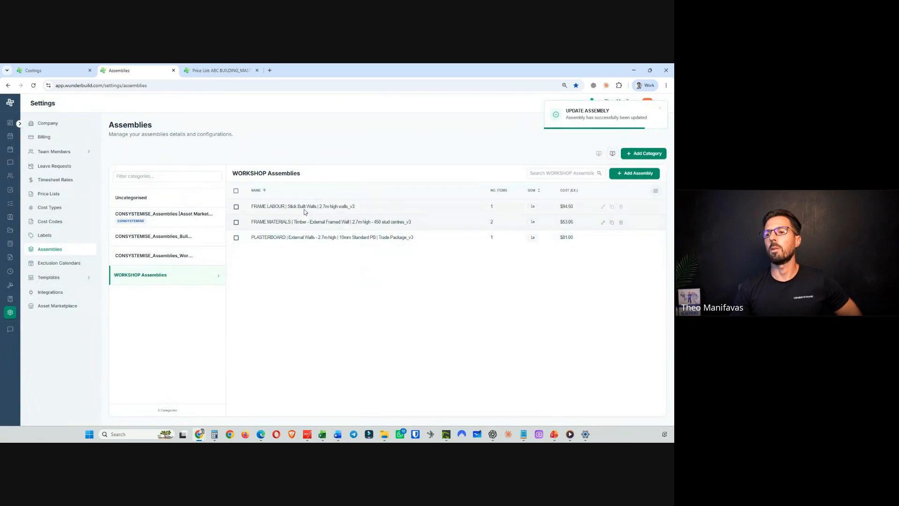
# - Review the FRAME LABOUR and FRAME MATERIALS assemblies without saving changes
pyautogui.click(603, 206)
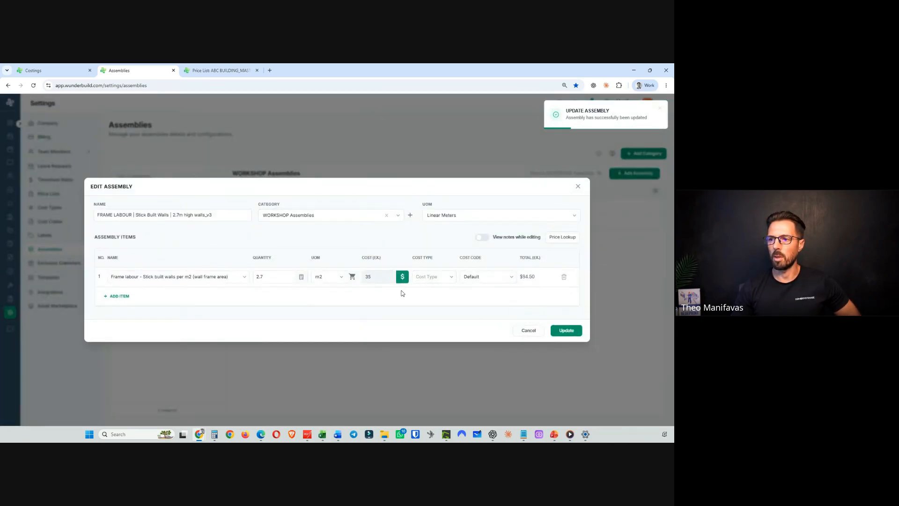
pyautogui.click(530, 331)
pyautogui.click(603, 222)
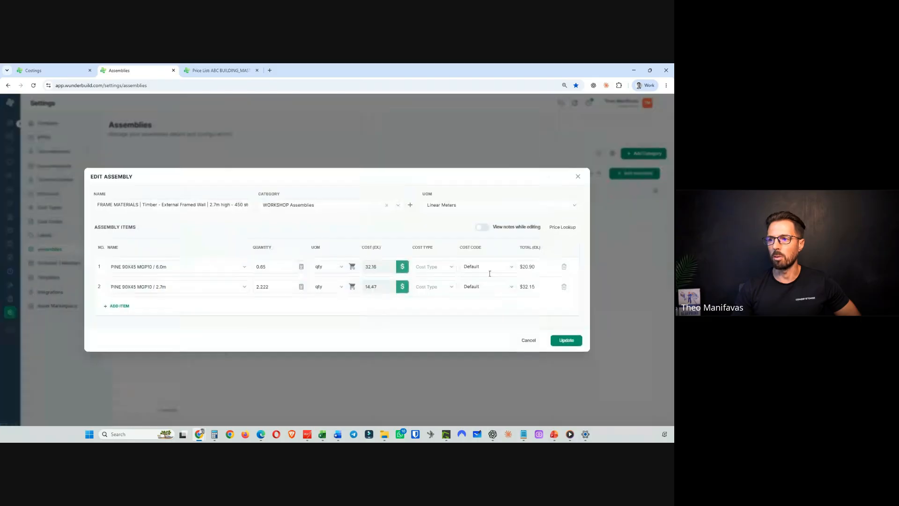
pyautogui.click(533, 344)
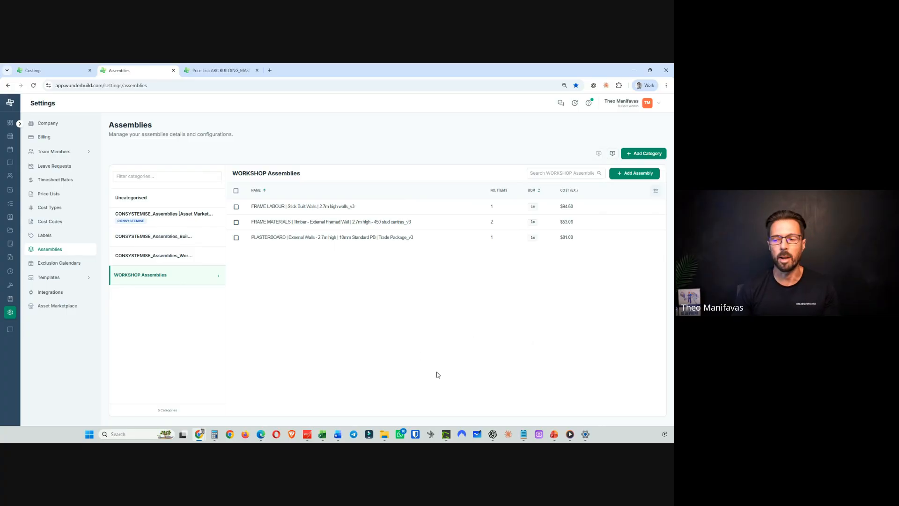
pyautogui.moveTo(554, 434)
pyautogui.click(555, 402)
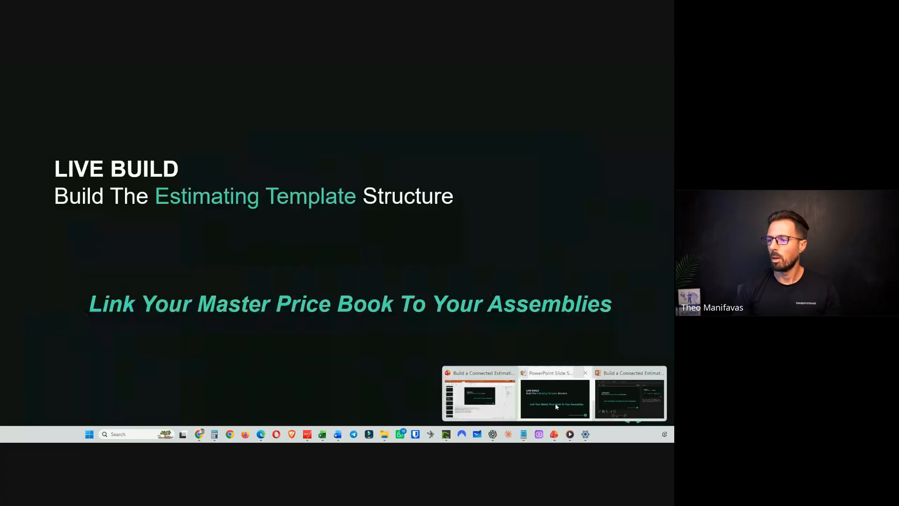
pyautogui.click(346, 325)
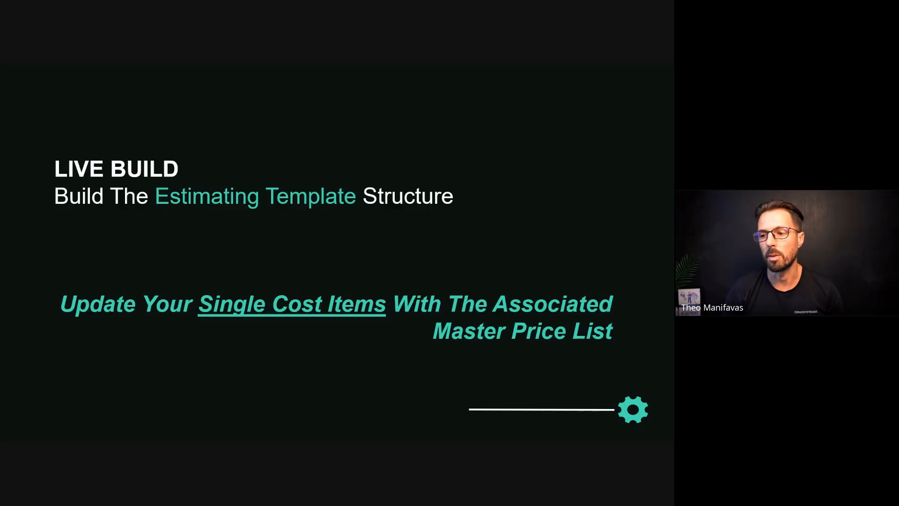
pyautogui.press('Right')
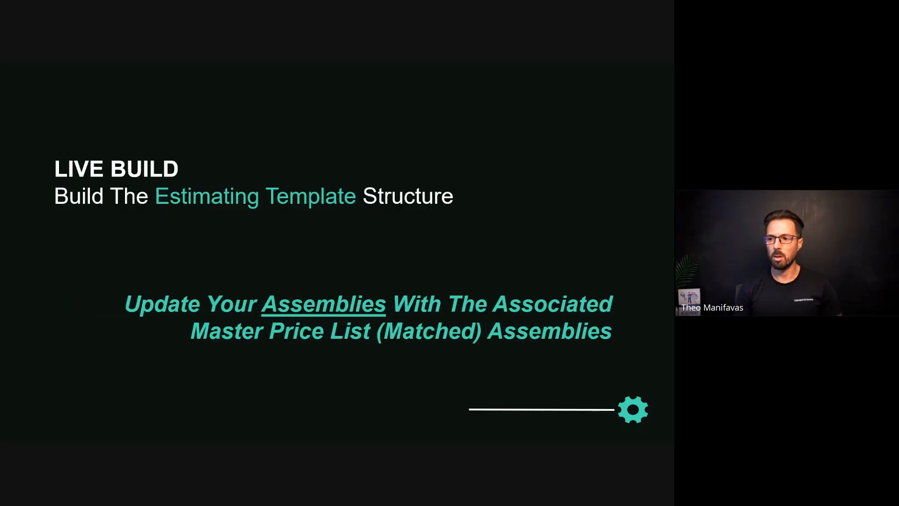
pyautogui.press('Left')
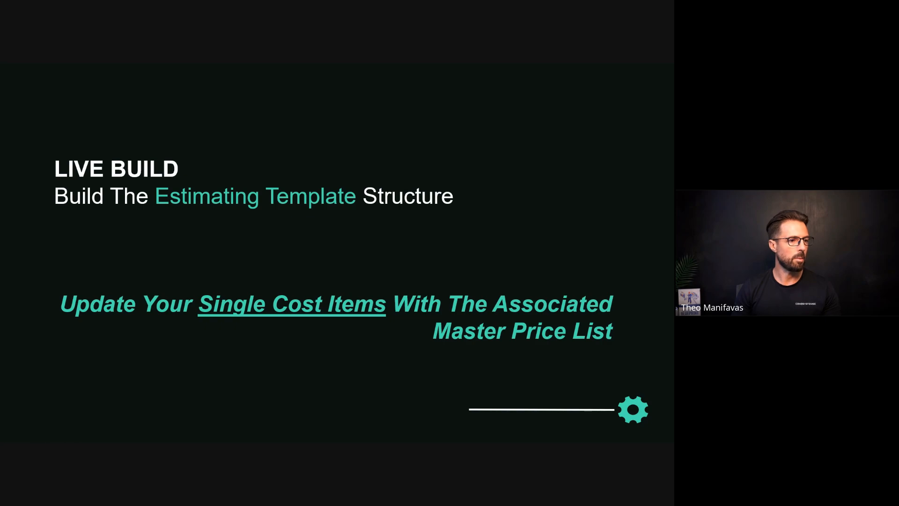
pyautogui.hotkey('alt', 'Tab')
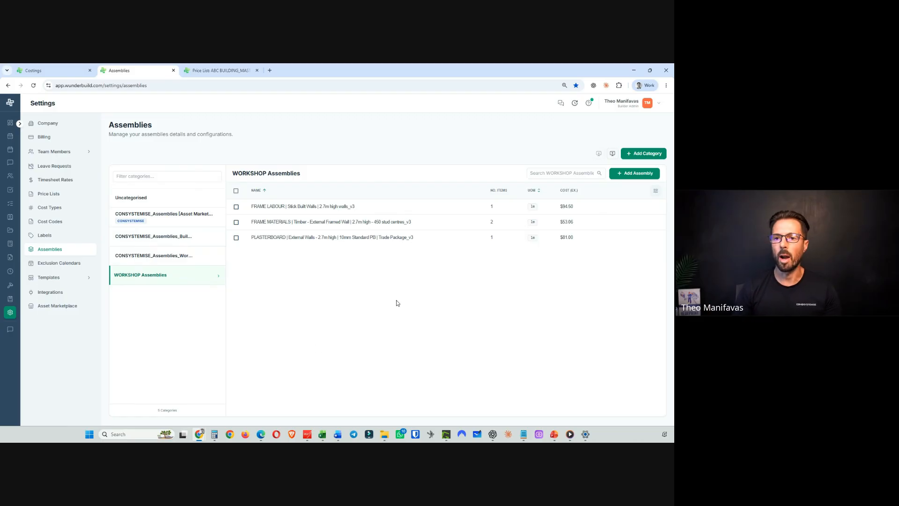
# - Open the INTERNAL LOCK UP CARPENTRY costing category for editing and copy its Lock up labour – internal works per m2 item name
pyautogui.click(57, 70)
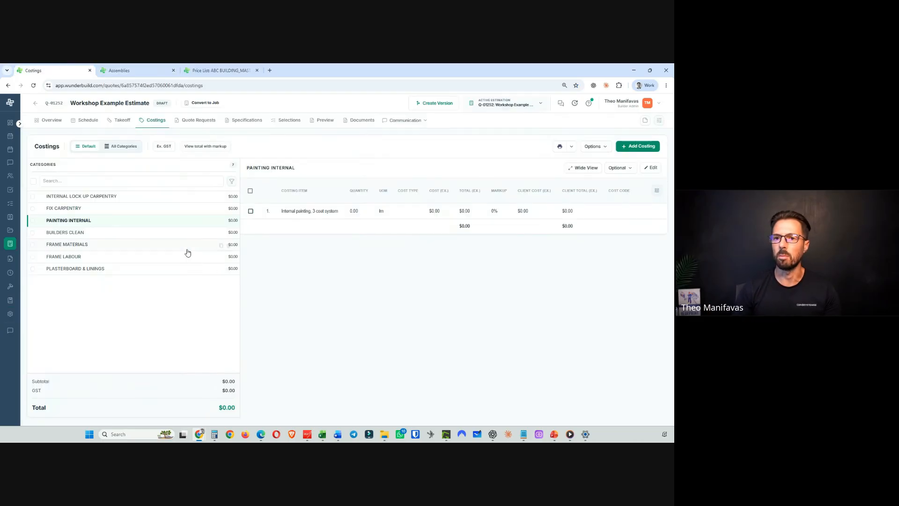
pyautogui.click(80, 196)
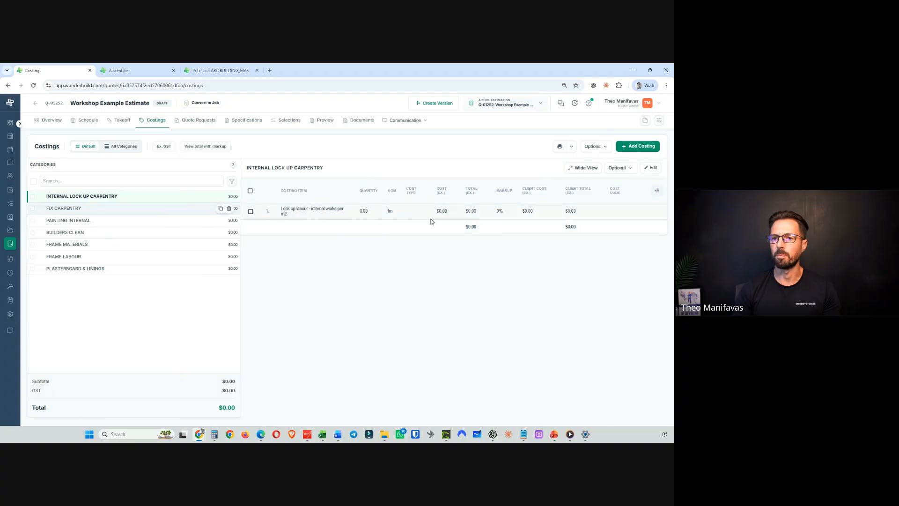
pyautogui.click(653, 168)
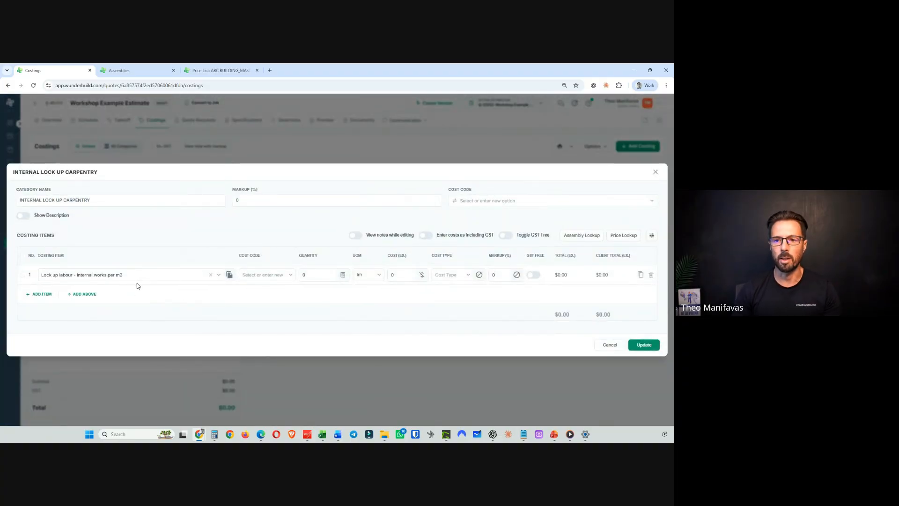
pyautogui.moveTo(126, 275); pyautogui.dragTo(35, 277)
pyautogui.rightClick(57, 275)
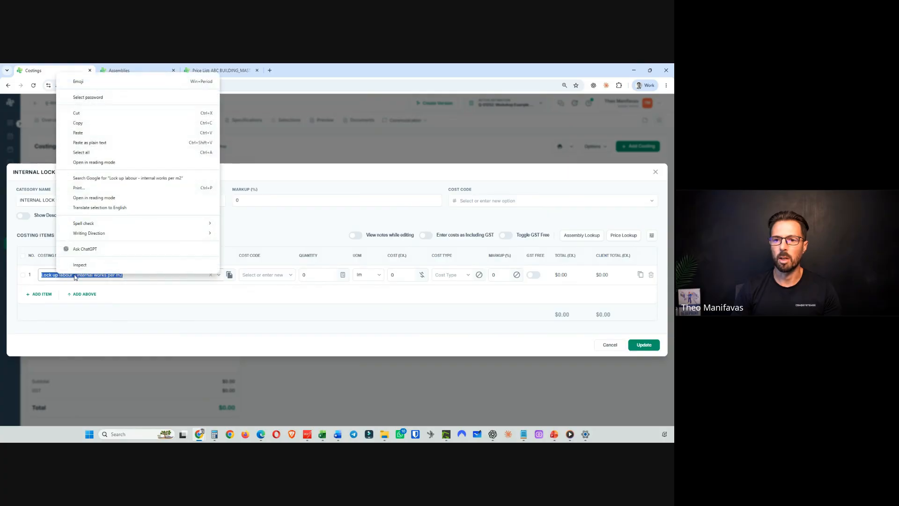
pyautogui.click(82, 122)
# - Browse the costing item suggestions for a Lock up labour – internal works per m2 price item
pyautogui.tripleClick(130, 275)
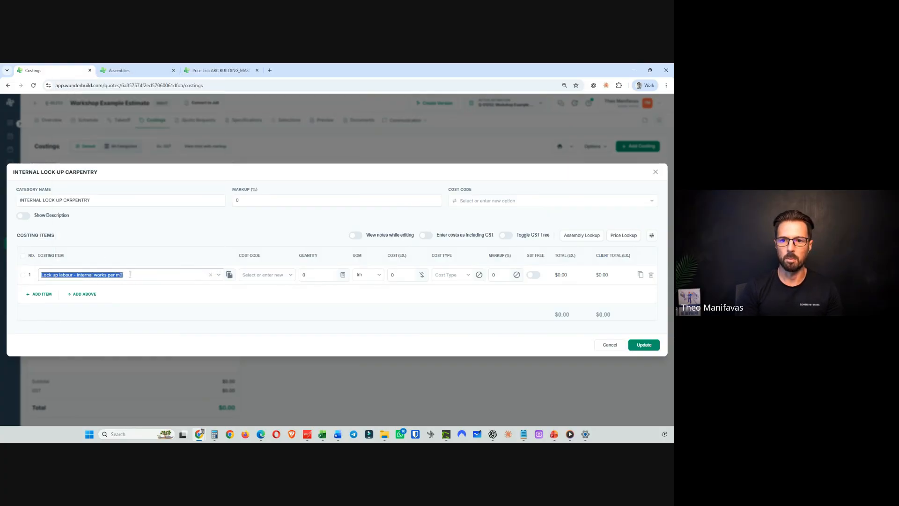
pyautogui.click(130, 275)
pyautogui.press('BackSpace')
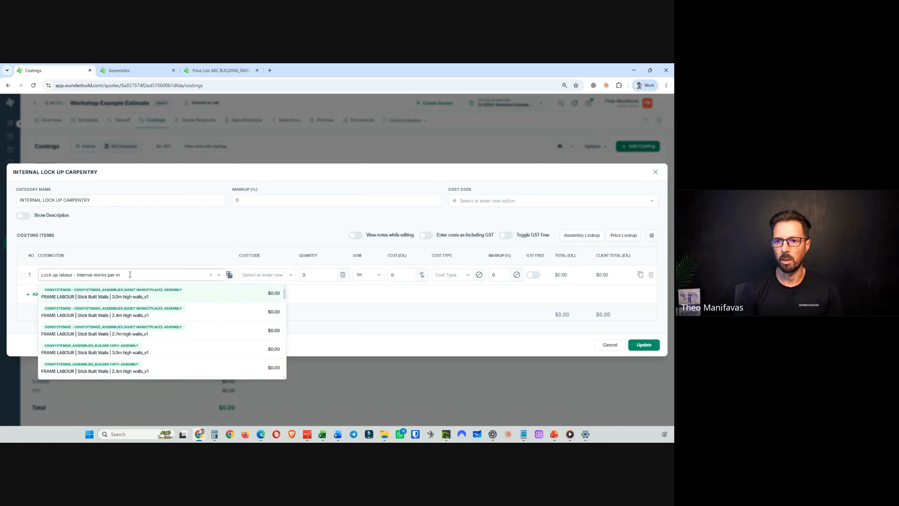
pyautogui.scroll(-3, 219, 334)
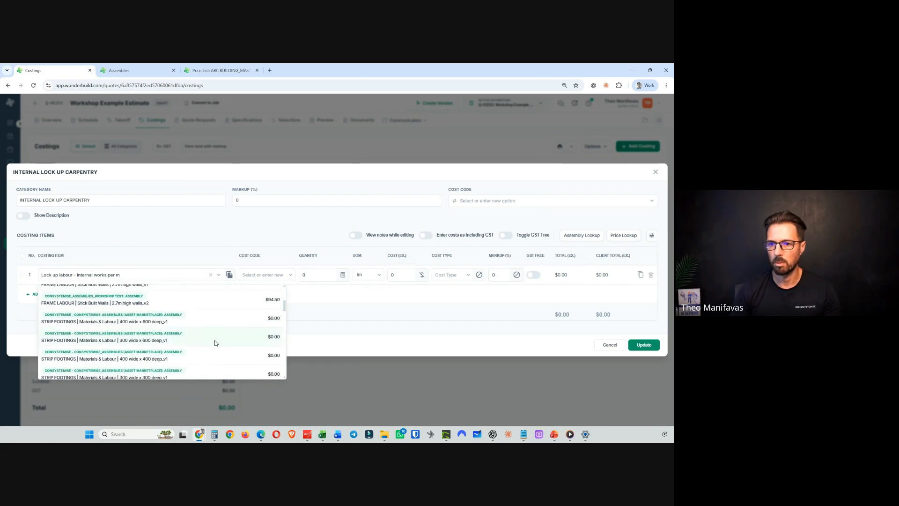
pyautogui.scroll(-5, 217, 352)
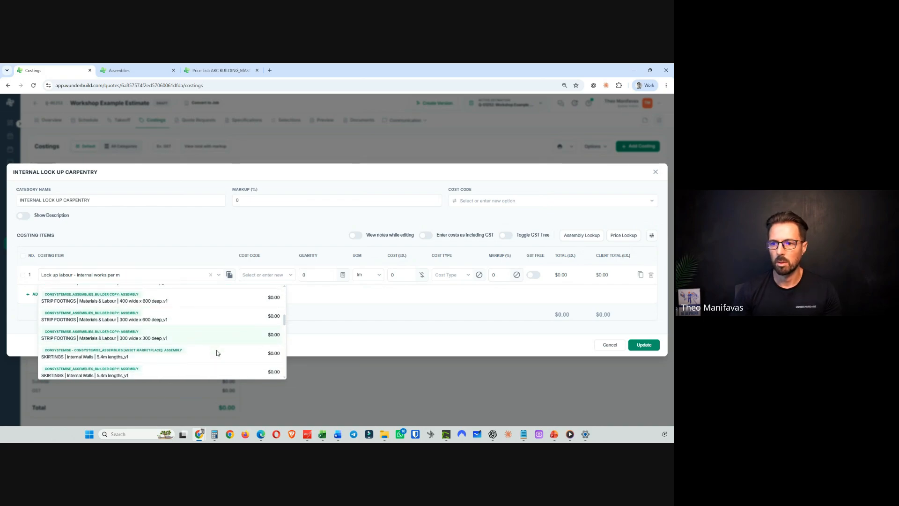
pyautogui.scroll(1, 216, 353)
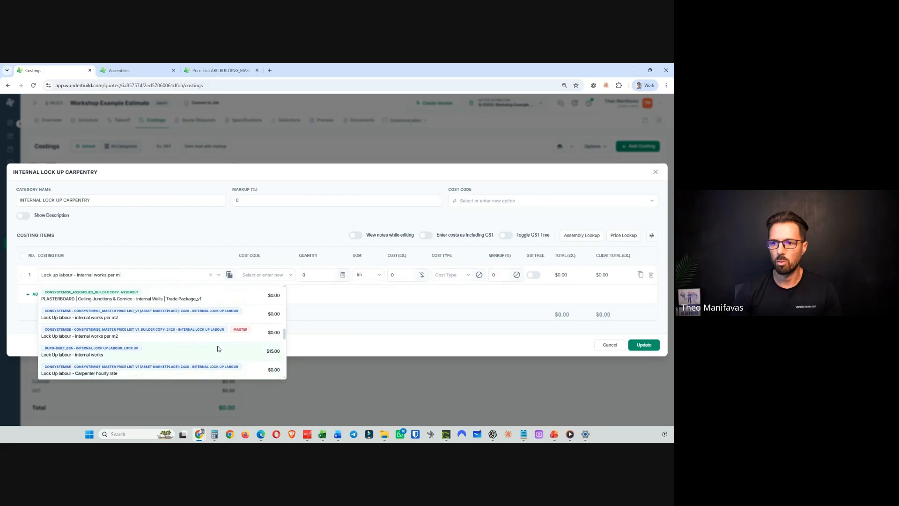
pyautogui.scroll(-5, 217, 349)
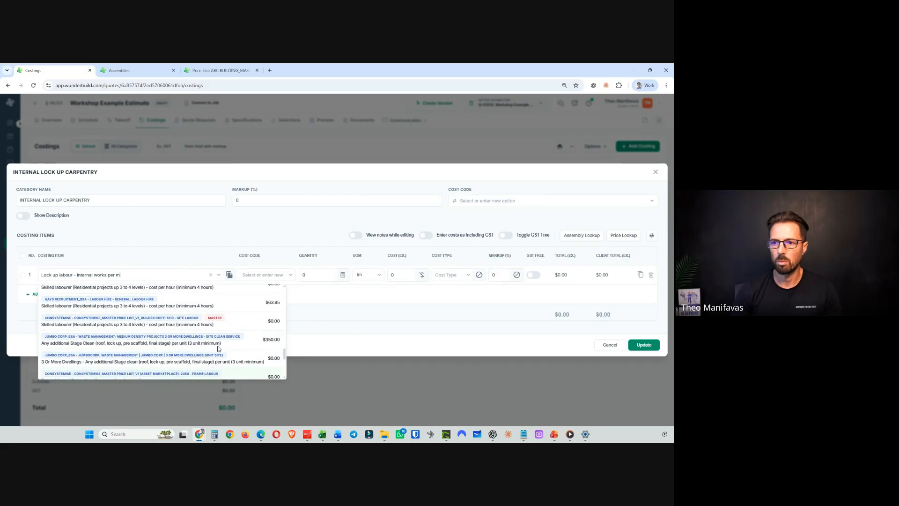
pyautogui.scroll(8, 177, 314)
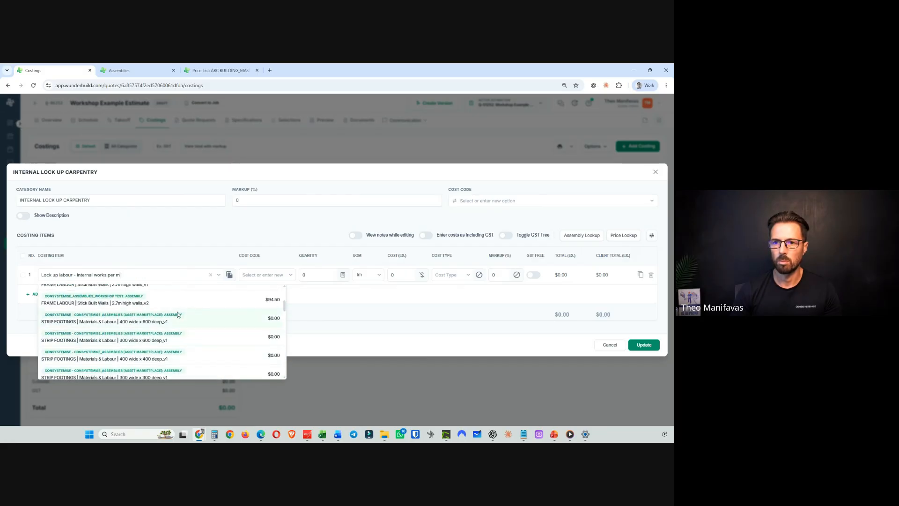
pyautogui.write('2')
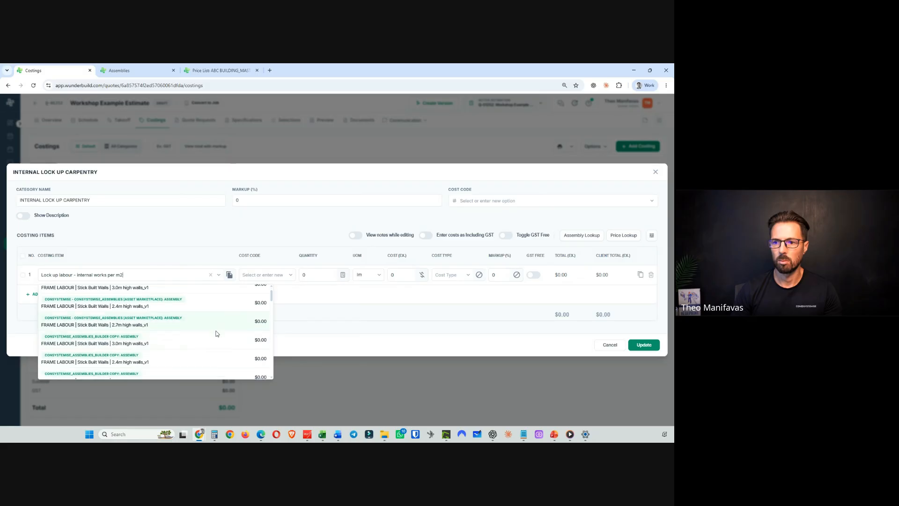
pyautogui.scroll(-3, 217, 333)
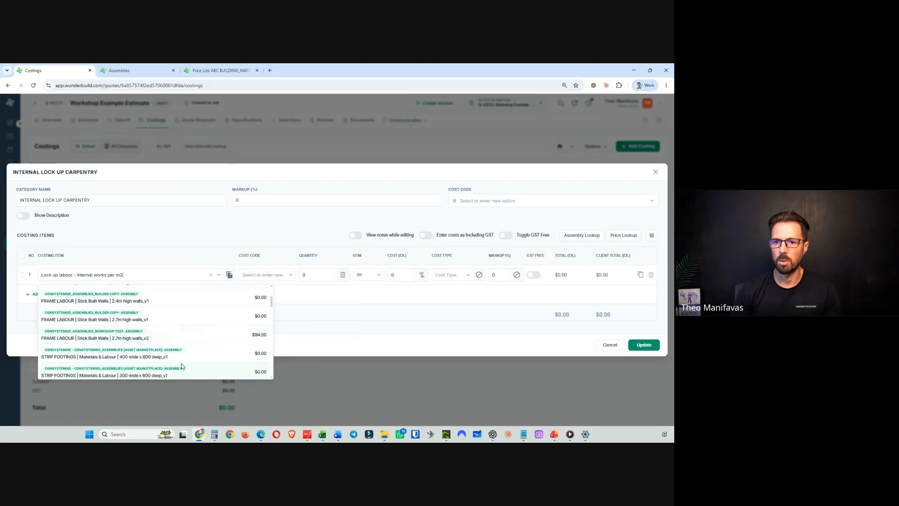
pyautogui.scroll(-8, 184, 339)
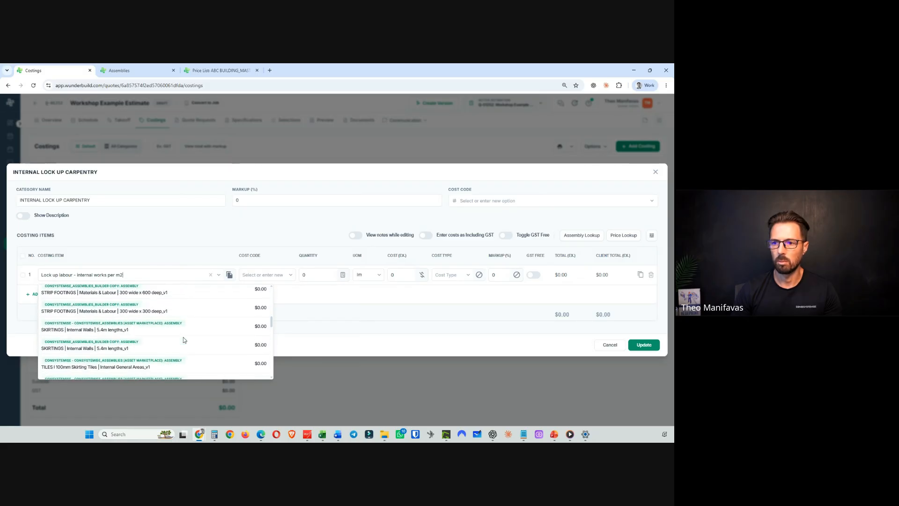
pyautogui.scroll(-1, 183, 339)
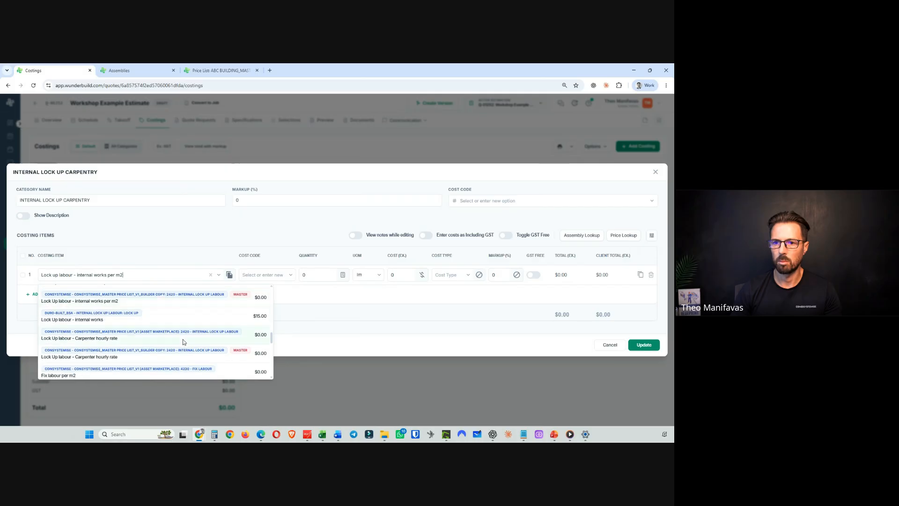
pyautogui.scroll(1, 182, 339)
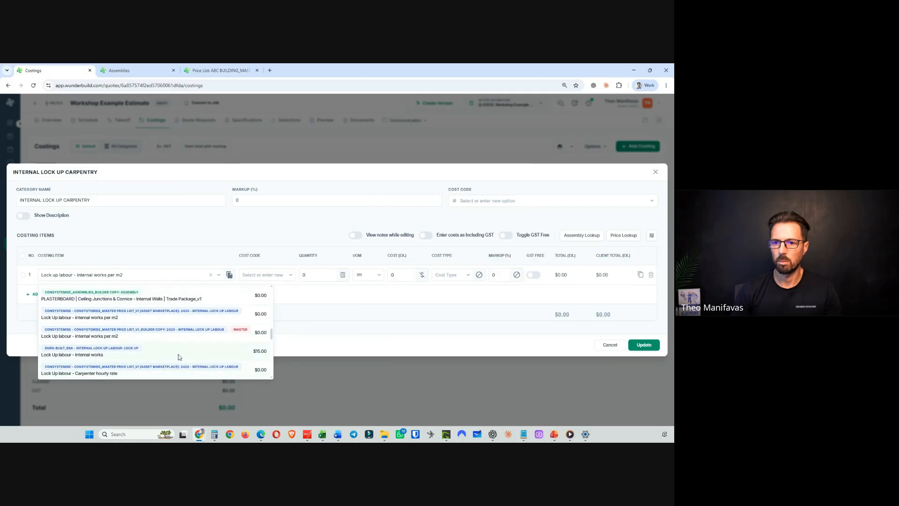
pyautogui.scroll(-2, 160, 351)
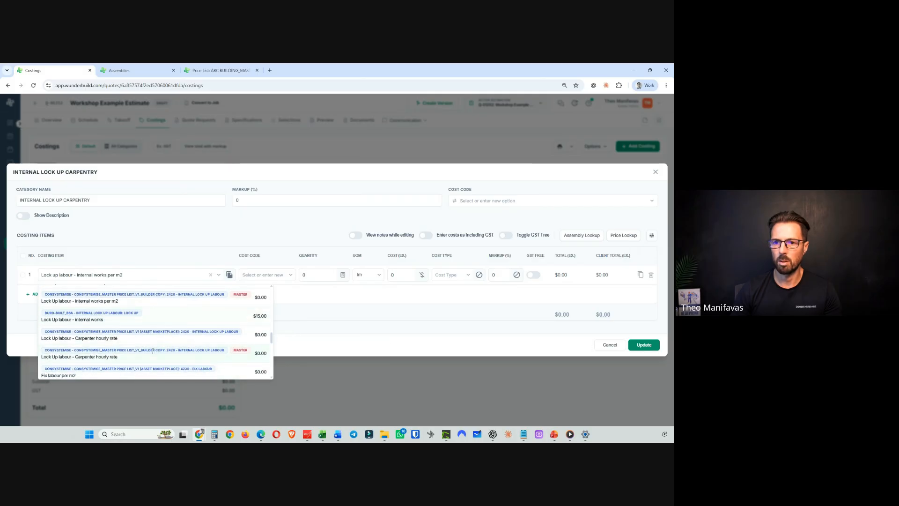
pyautogui.scroll(-5, 165, 330)
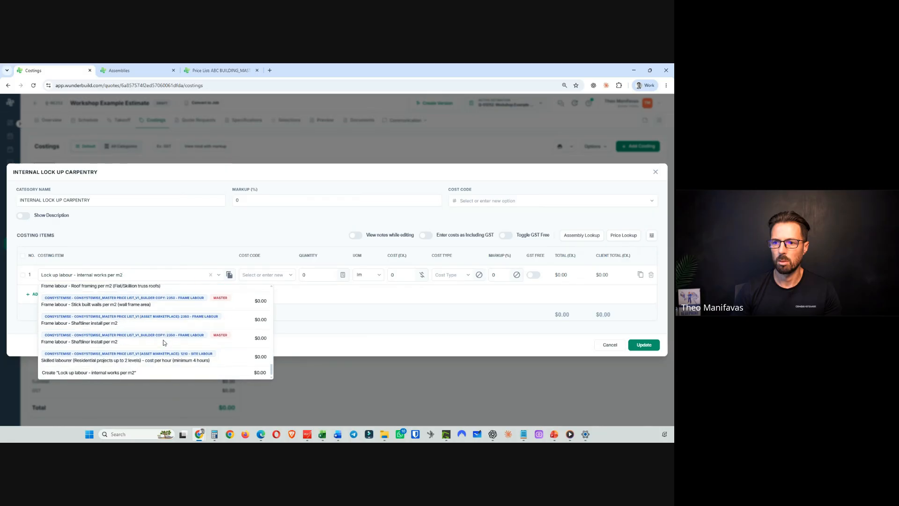
pyautogui.scroll(5, 164, 340)
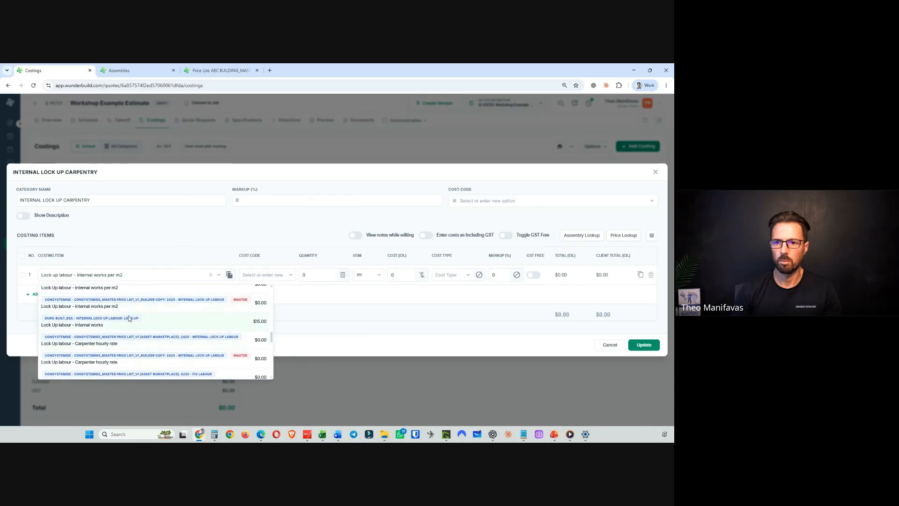
# - Copy the Lock Up labour – internal works per m2 item name from the master price list's 2420 – Internal Lock Up Labour category
pyautogui.click(220, 70)
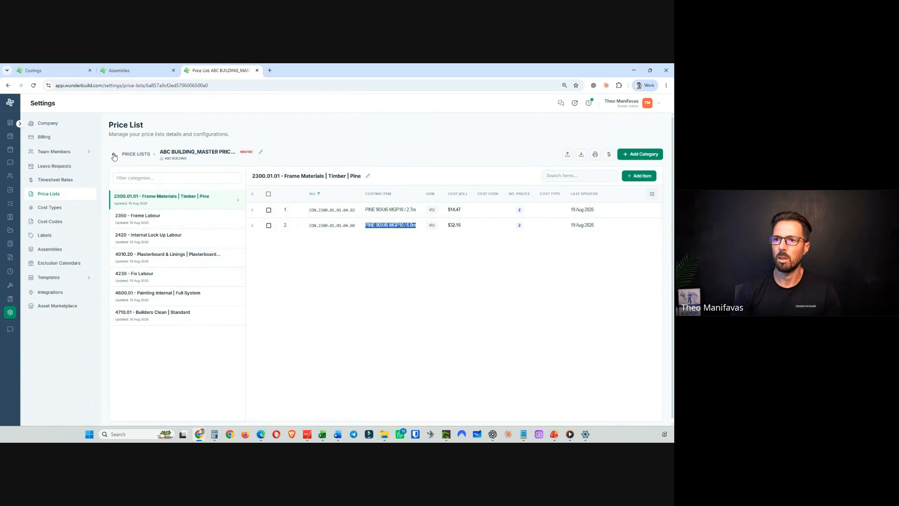
pyautogui.click(165, 239)
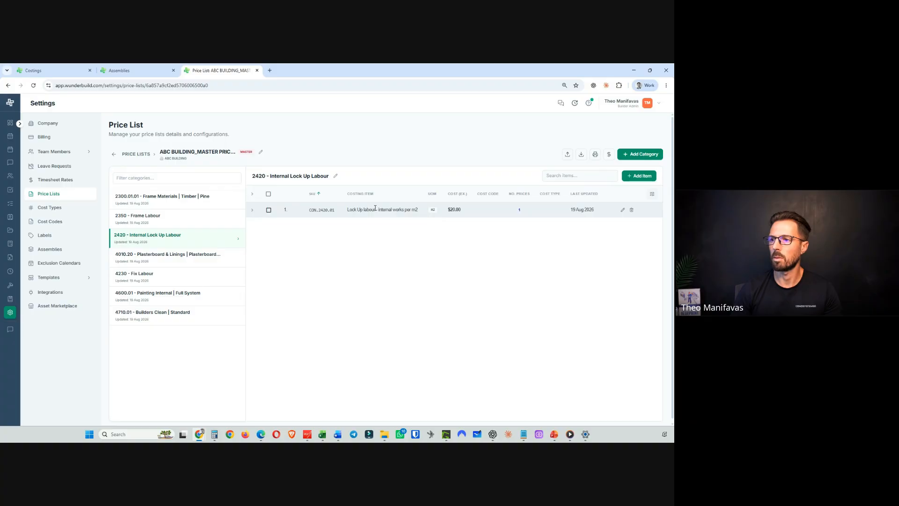
pyautogui.moveTo(353, 210); pyautogui.dragTo(386, 210)
pyautogui.tripleClick(366, 210)
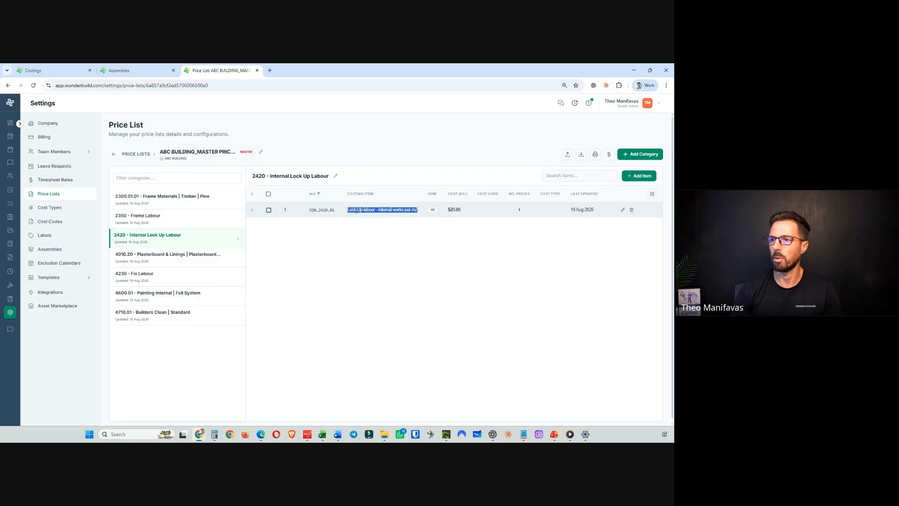
pyautogui.rightClick(355, 210)
pyautogui.click(386, 220)
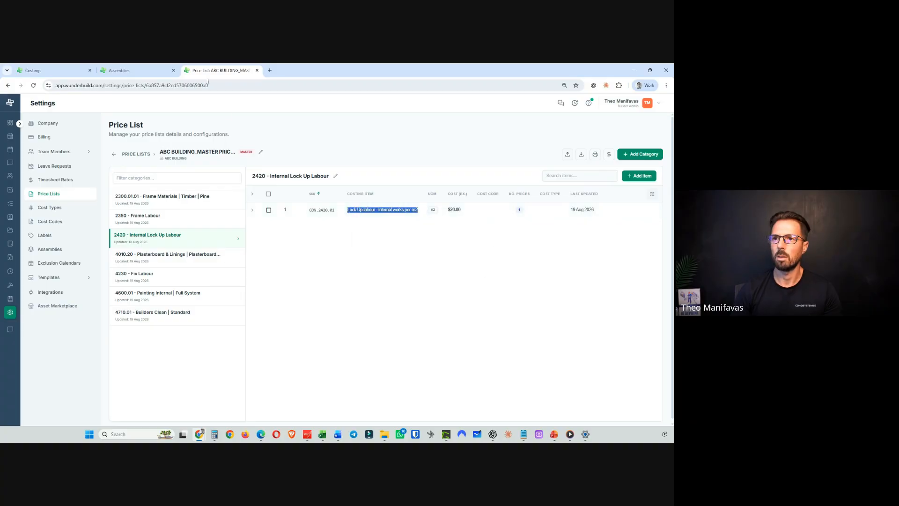
# - Replace the costing item with the ABC BUILDING master price Lock Up labour – internal works per m2 item and update the category
pyautogui.click(140, 70)
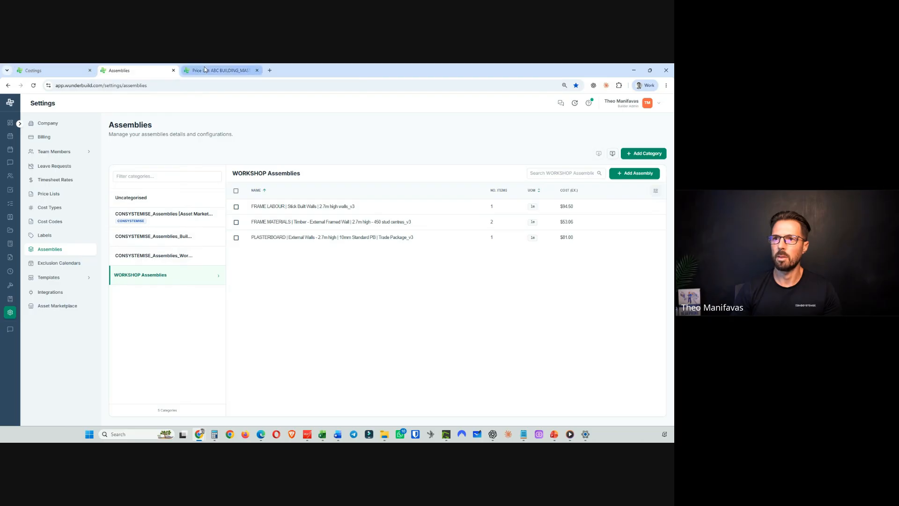
pyautogui.click(74, 68)
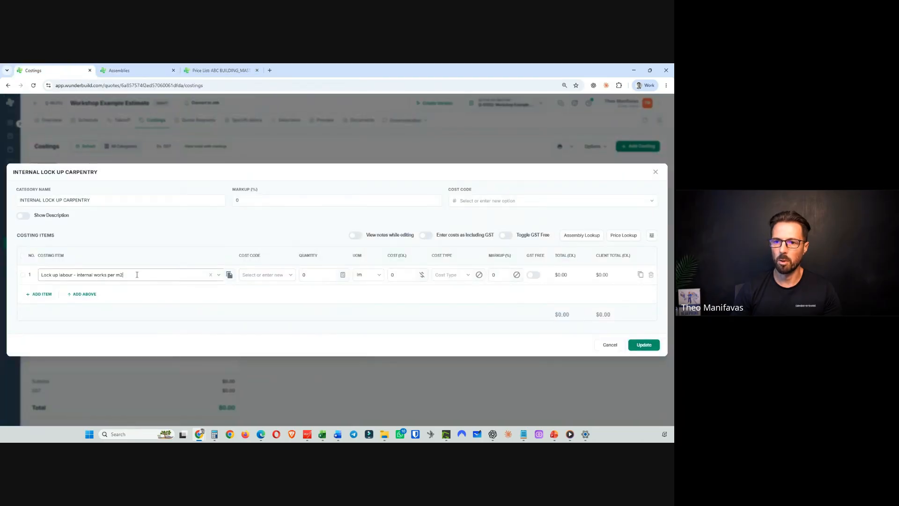
pyautogui.moveTo(132, 274); pyautogui.dragTo(43, 276)
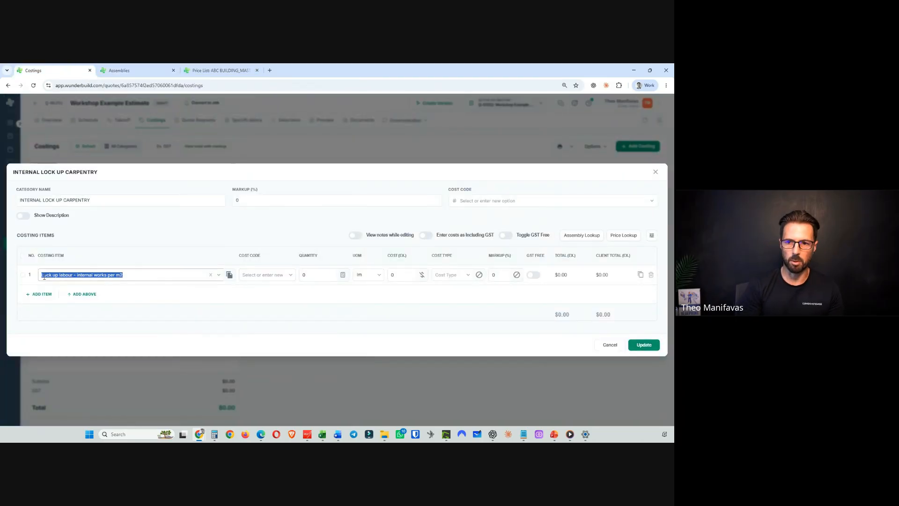
pyautogui.hotkey('ctrl', 'v')
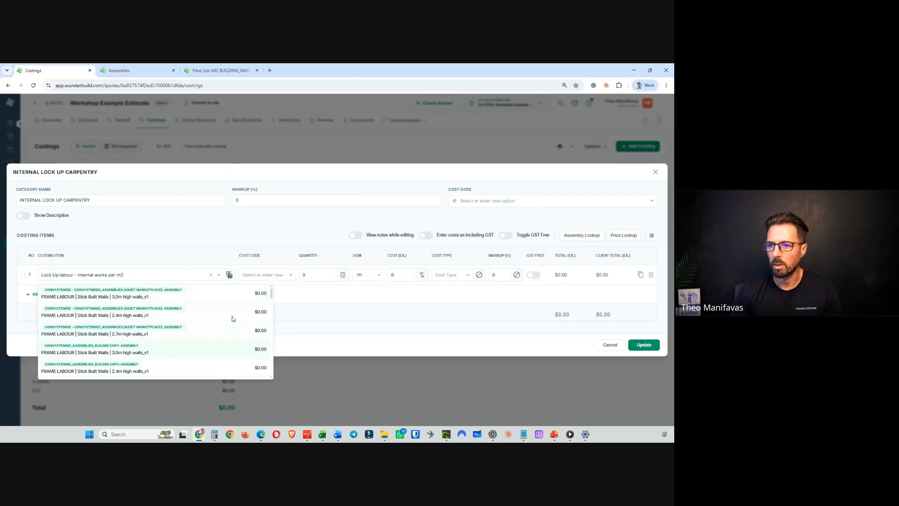
pyautogui.scroll(-6, 233, 318)
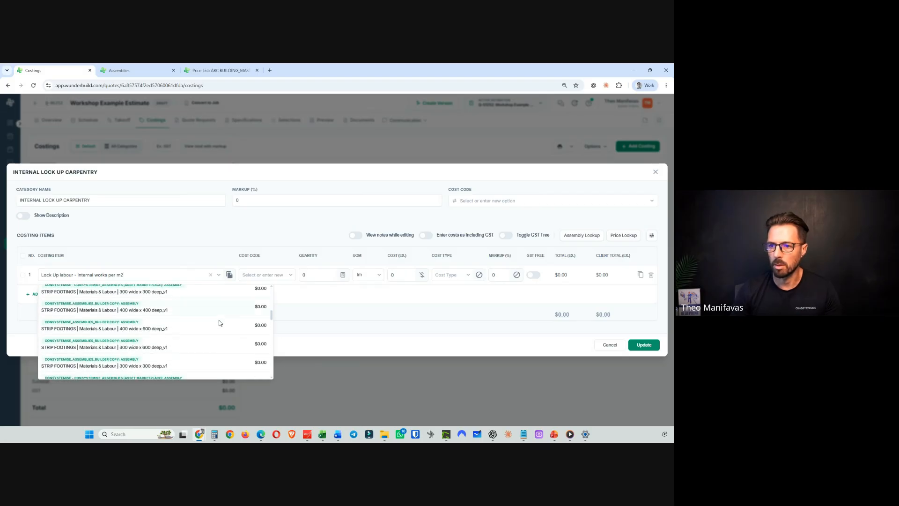
pyautogui.scroll(-5, 219, 323)
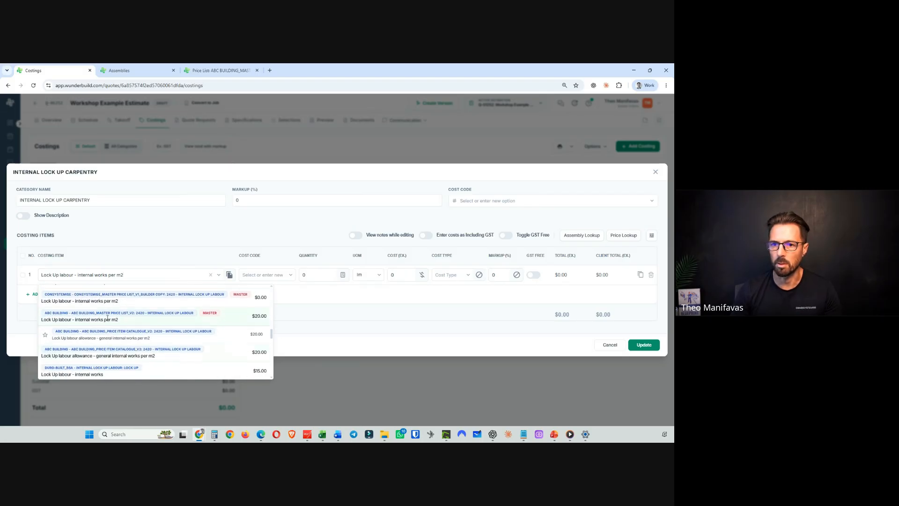
pyautogui.click(107, 318)
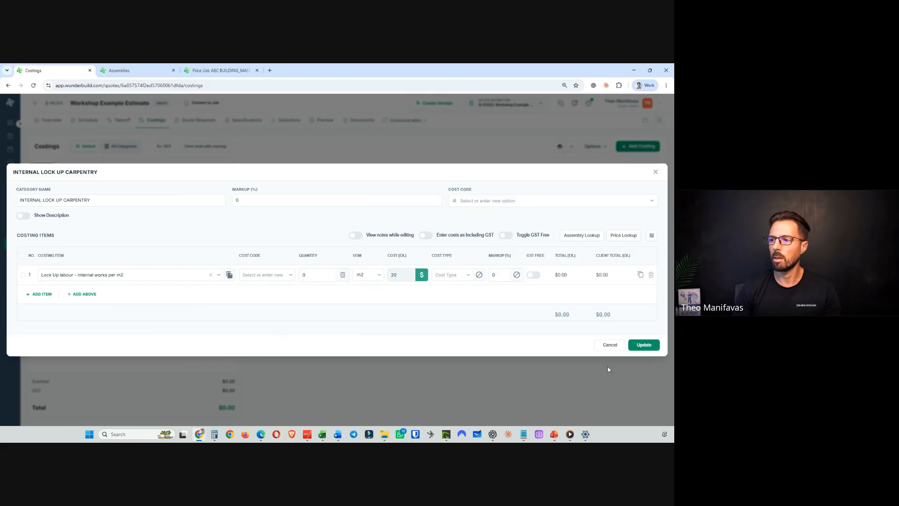
pyautogui.click(646, 346)
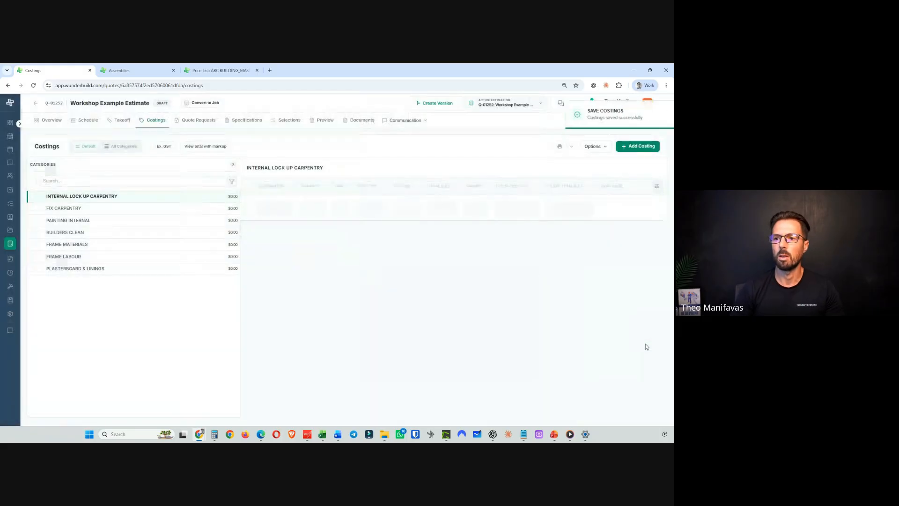
# - Switch the item's price to the alternative Lock Up labour allowance – general internal works per m2 from the ABC BUILDING price catalogue
pyautogui.moveTo(351, 210)
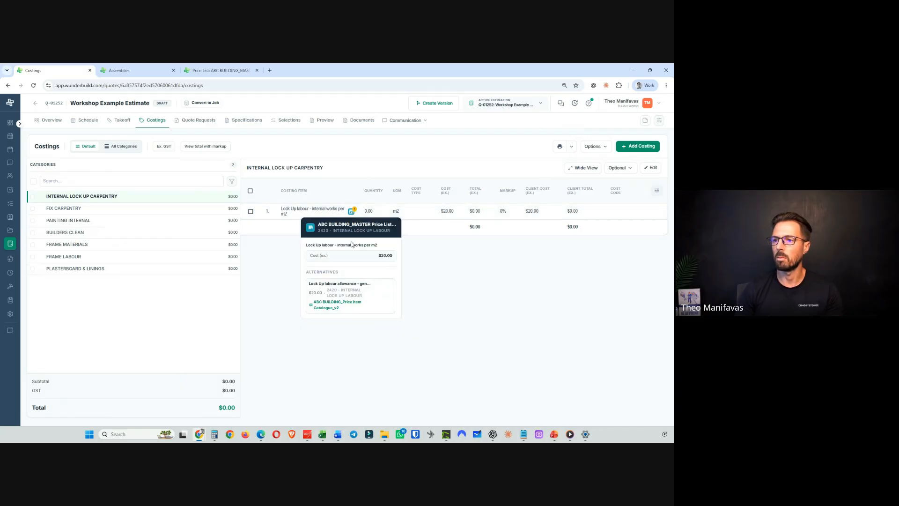
pyautogui.click(385, 295)
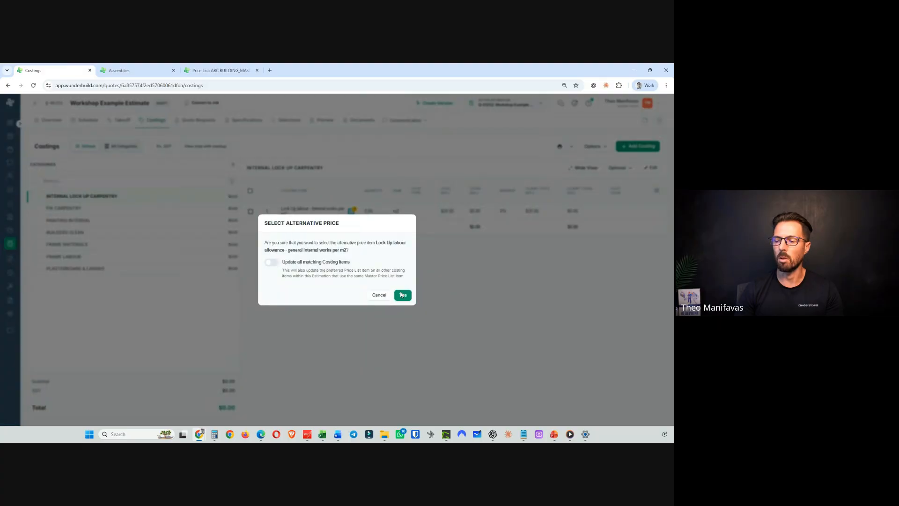
pyautogui.click(402, 295)
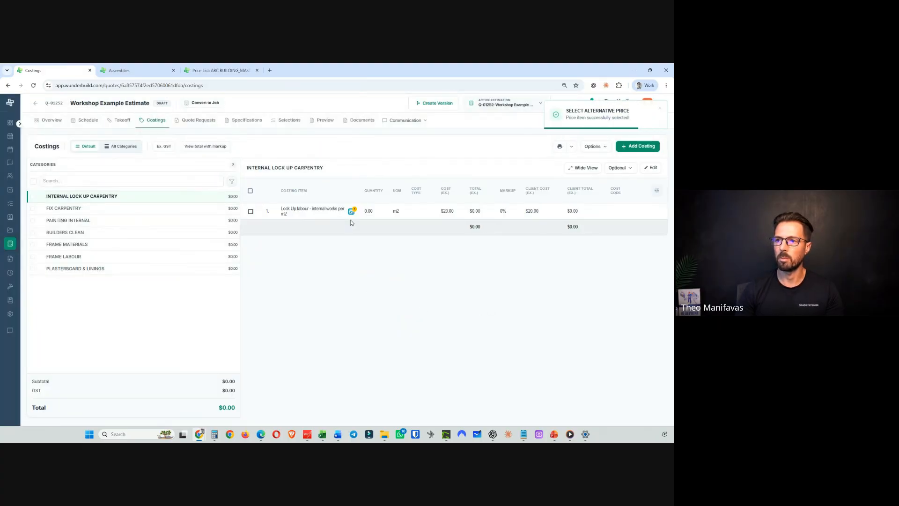
# - Link the FIX CARPENTRY category's Fix labour per m2 item to the matching ABC BUILDING_MASTER Price List_v2 price item and update
pyautogui.click(89, 210)
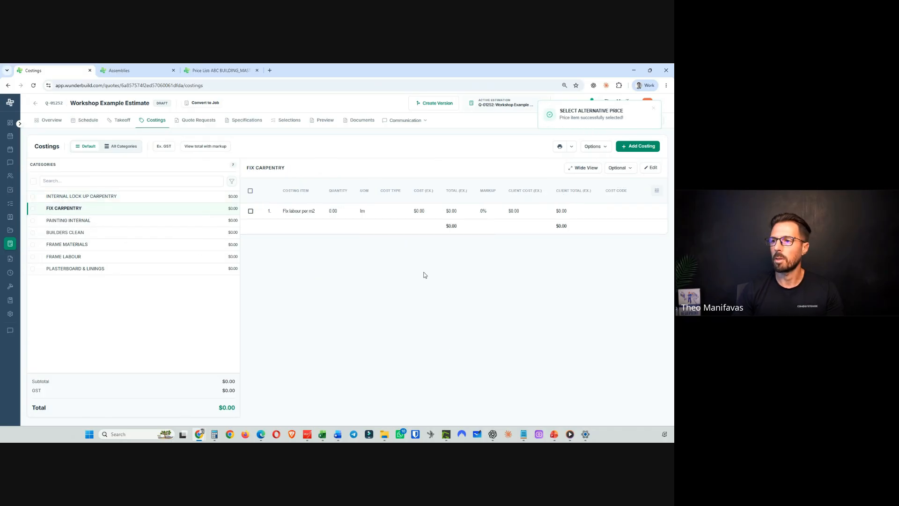
pyautogui.click(650, 168)
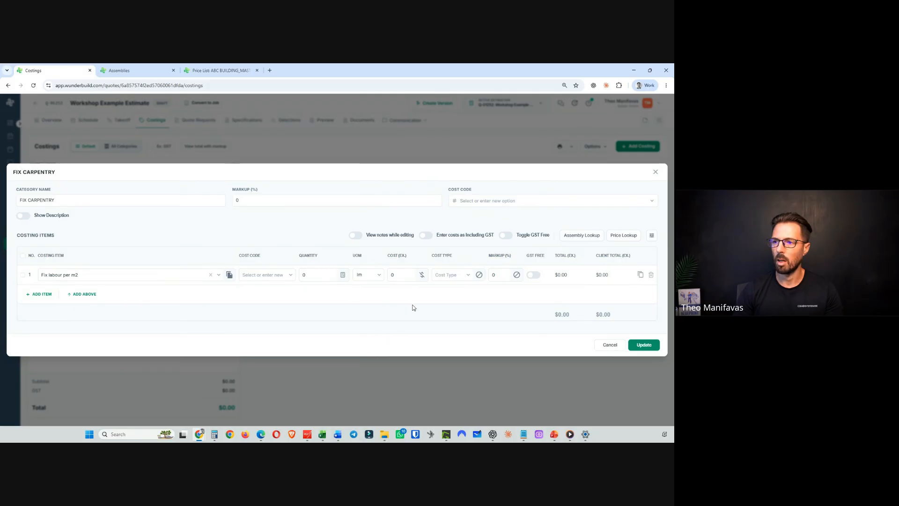
pyautogui.click(421, 276)
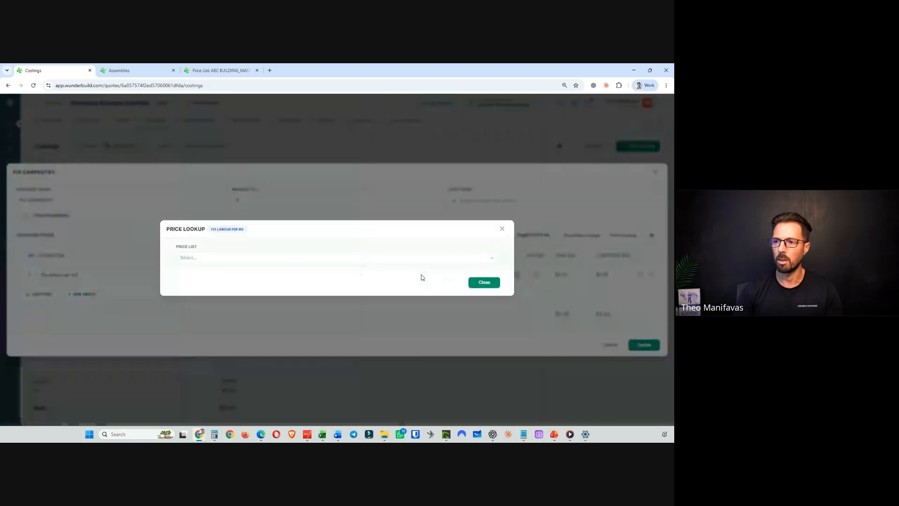
pyautogui.click(212, 261)
pyautogui.write('ABC')
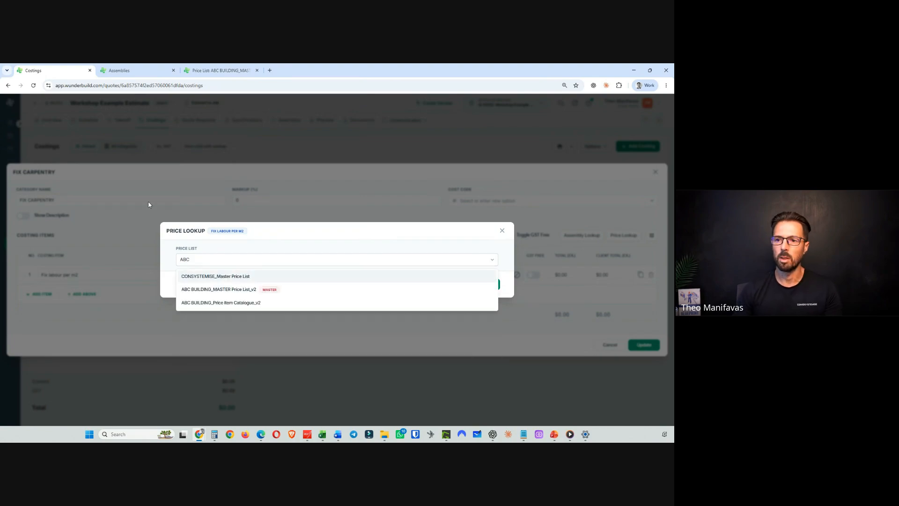
pyautogui.click(242, 290)
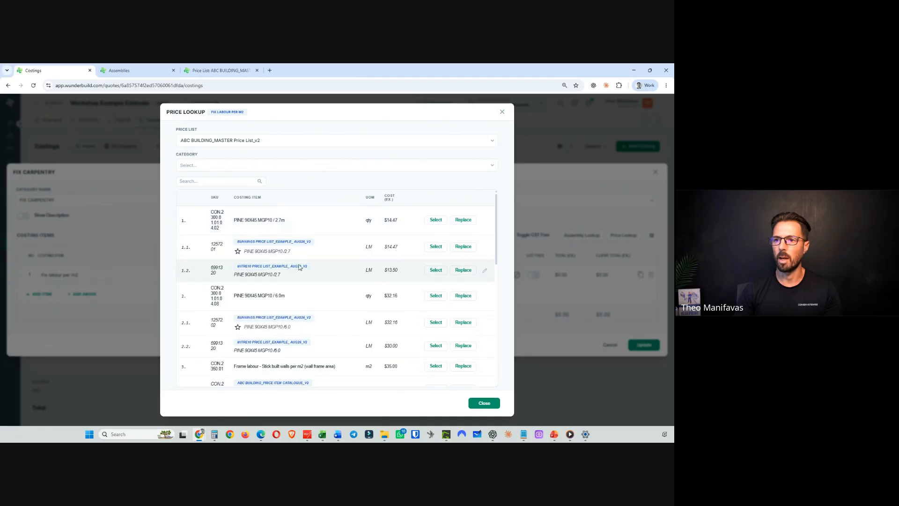
pyautogui.click(205, 181)
pyautogui.write('FIX')
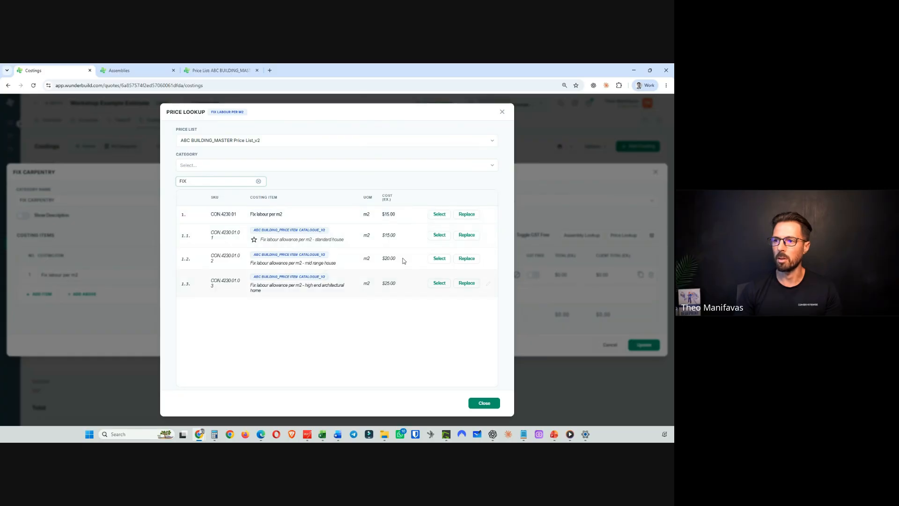
pyautogui.click(439, 214)
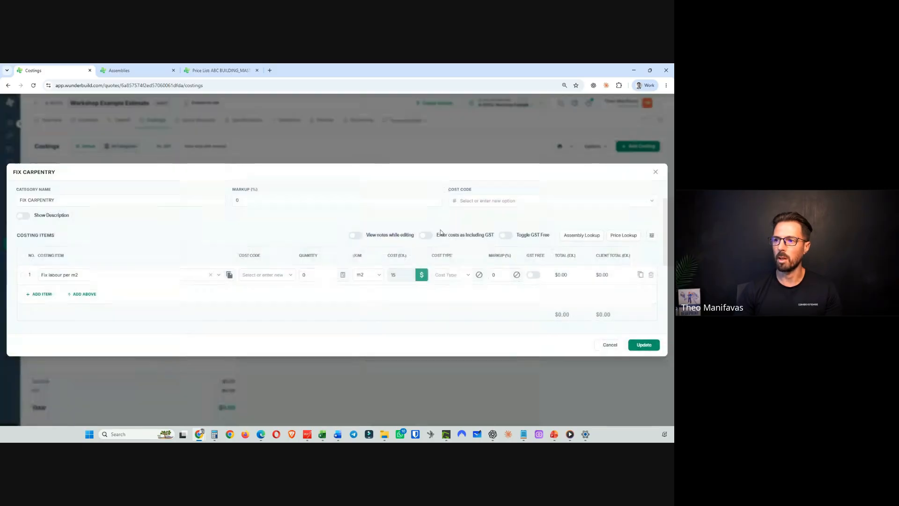
pyautogui.click(647, 344)
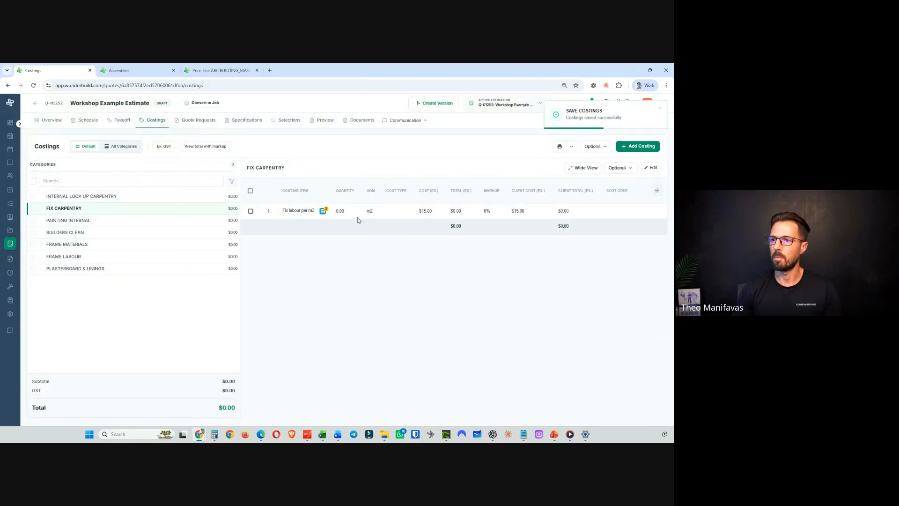
# - Switch the Fix labour per m2 price to the alternative Fix labour allowance per m2 – standard house
pyautogui.moveTo(322, 213)
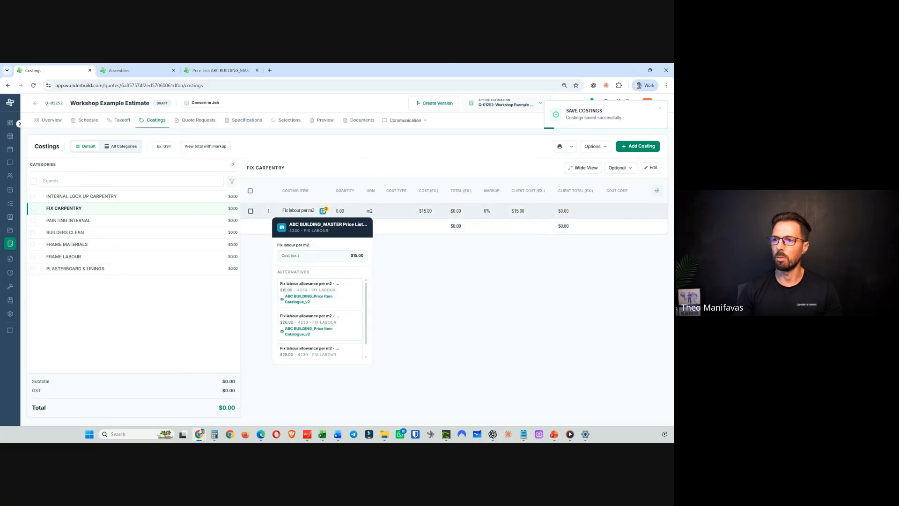
pyautogui.click(352, 293)
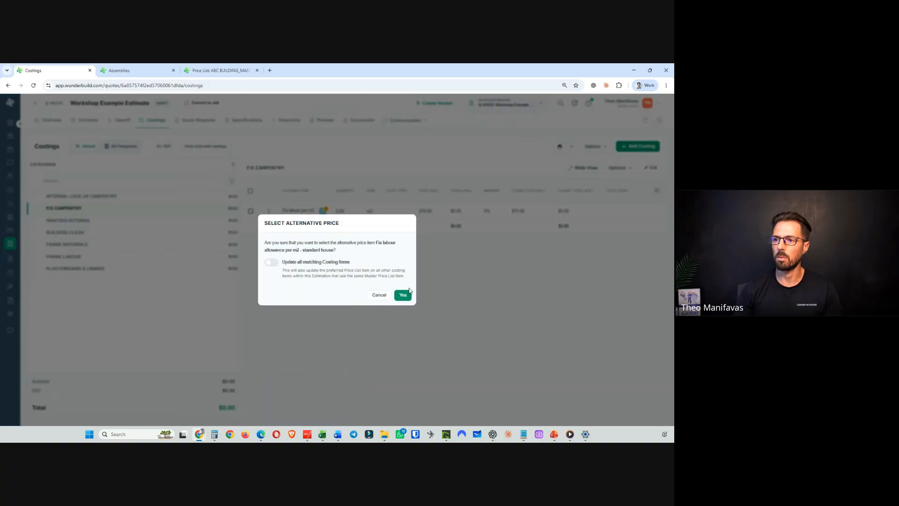
pyautogui.click(409, 299)
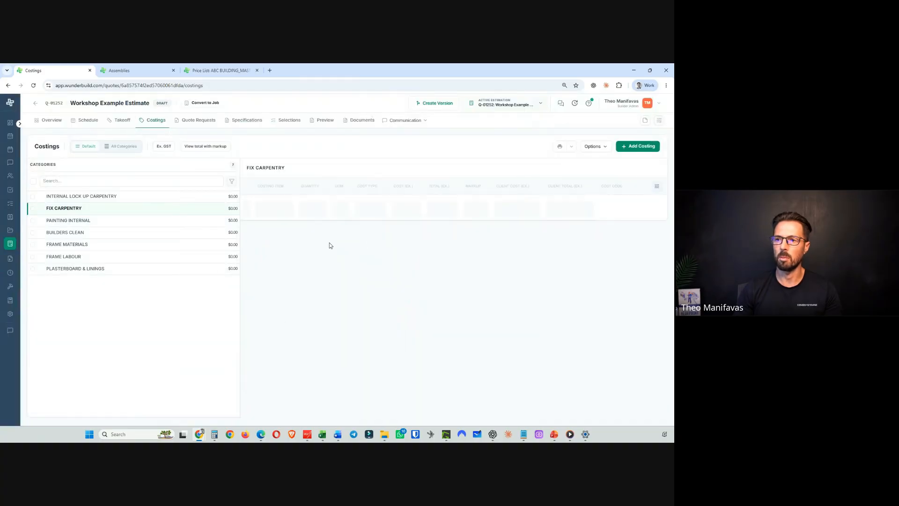
# - Link the PAINTING INTERNAL category's Internal painting, 3 coat system item to the ABC BUILDING_MASTER Price List_v2 internal painting price item
pyautogui.click(90, 221)
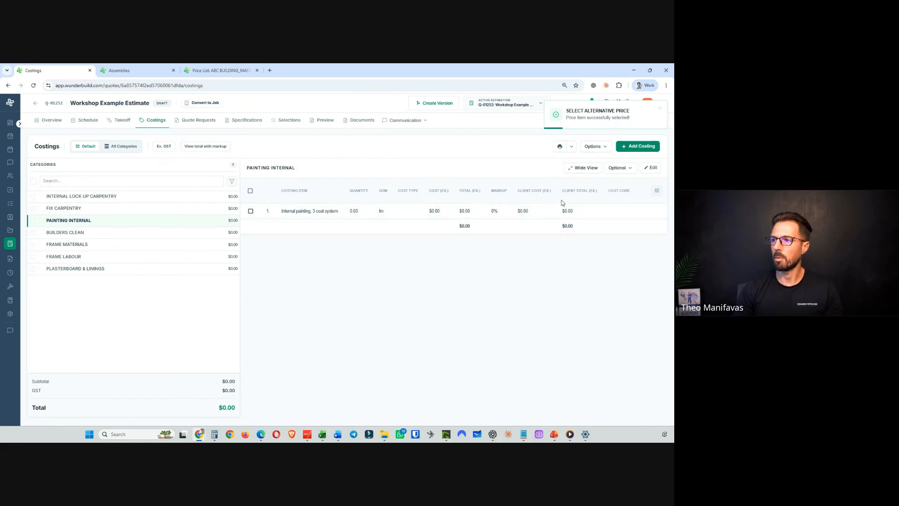
pyautogui.click(651, 167)
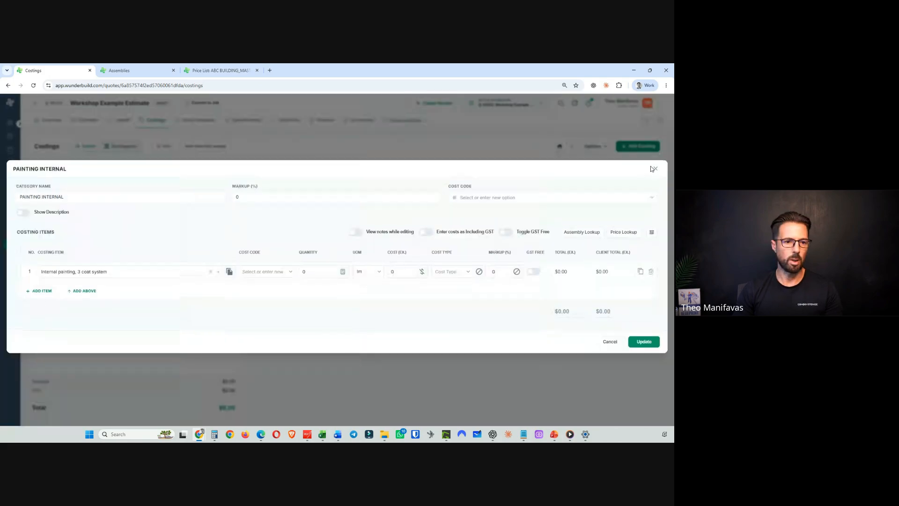
pyautogui.click(422, 275)
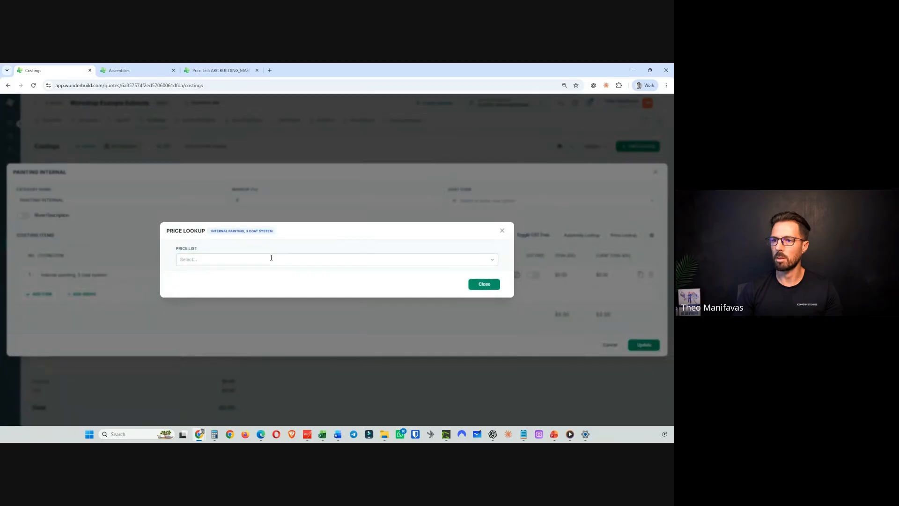
pyautogui.click(227, 261)
pyautogui.write('ABC')
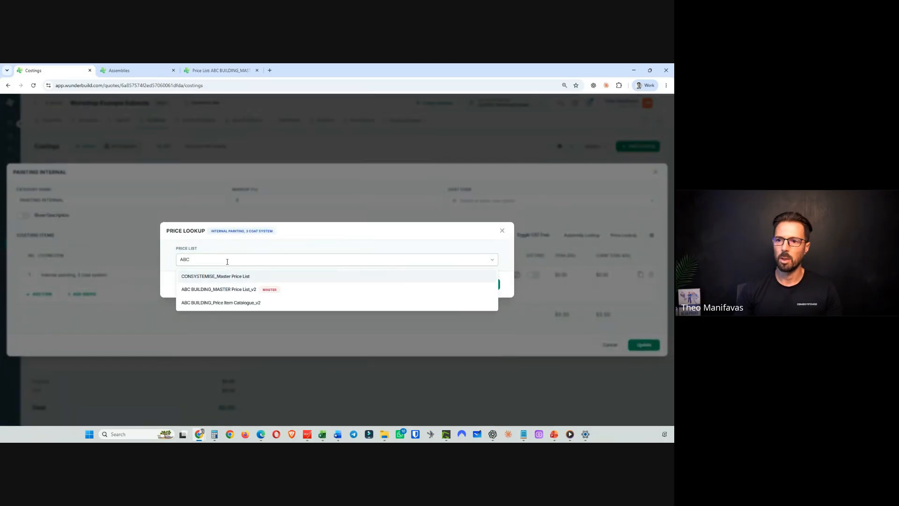
pyautogui.click(238, 290)
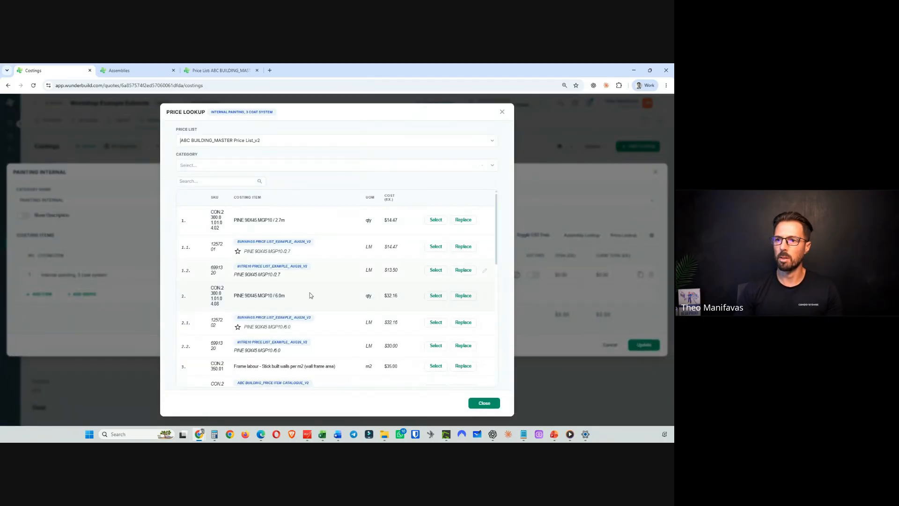
pyautogui.click(210, 183)
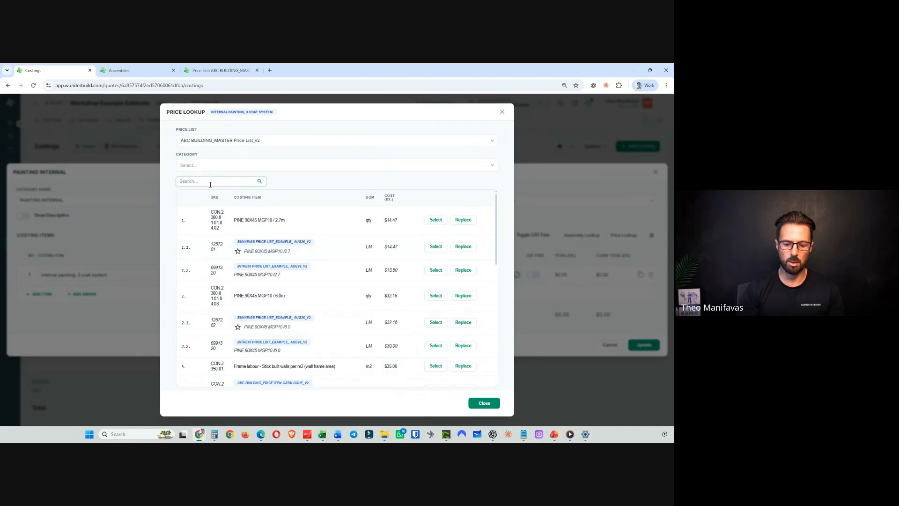
pyautogui.write('PAINT')
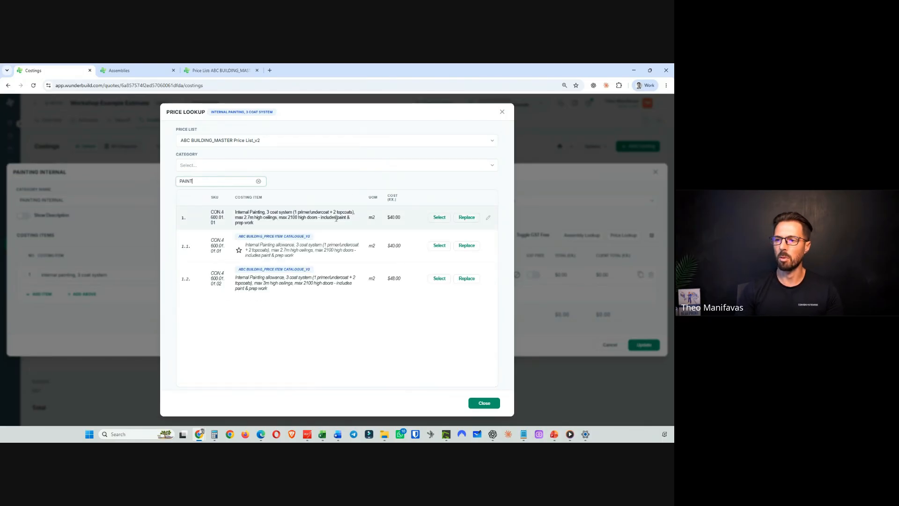
pyautogui.click(439, 217)
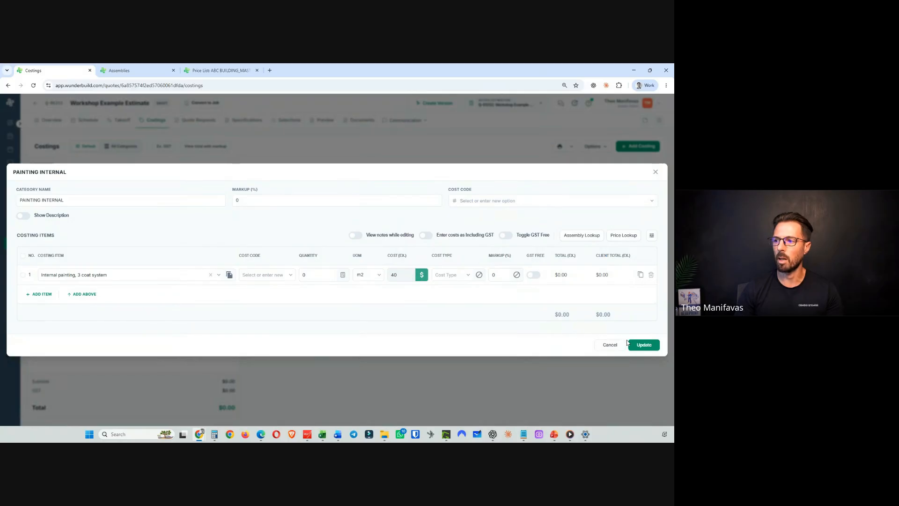
pyautogui.click(644, 345)
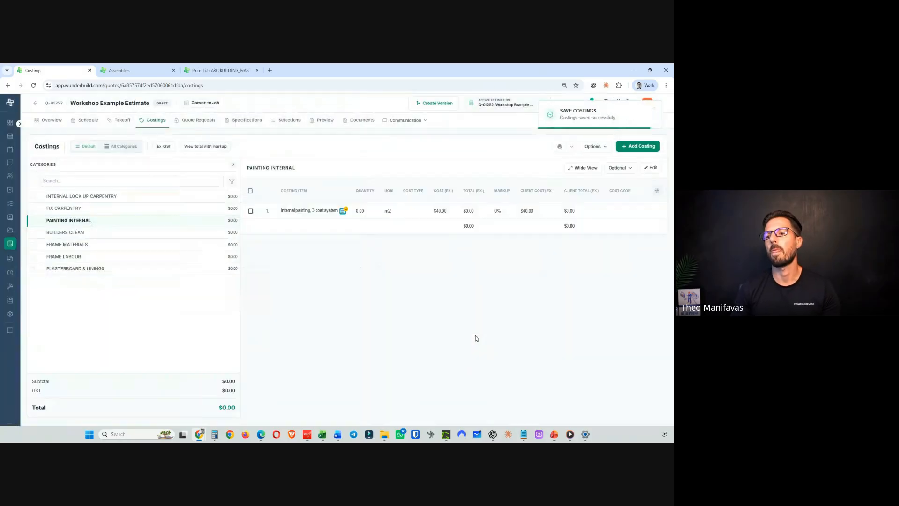
# - Switch the internal painting price to the alternative Internal Painting allowance, 3 coat system from the ABC BUILDING price catalogue
pyautogui.moveTo(344, 212)
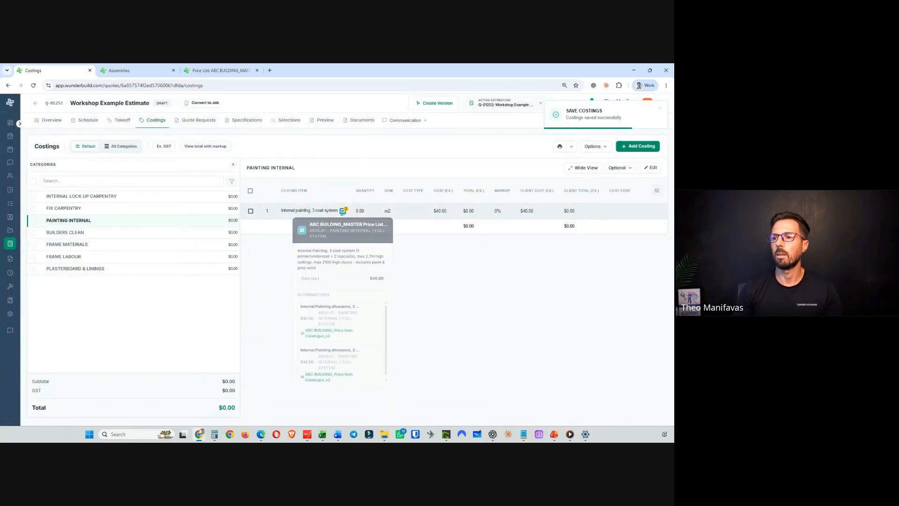
pyautogui.click(374, 323)
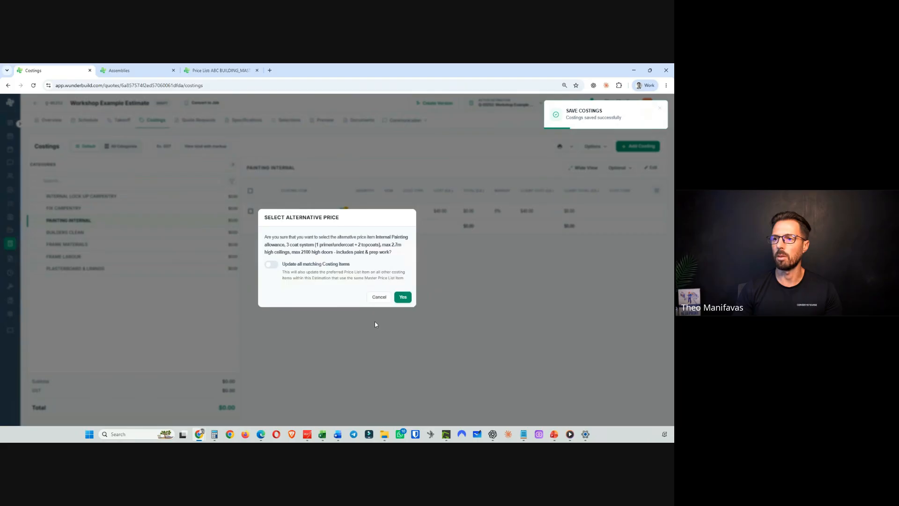
pyautogui.click(405, 298)
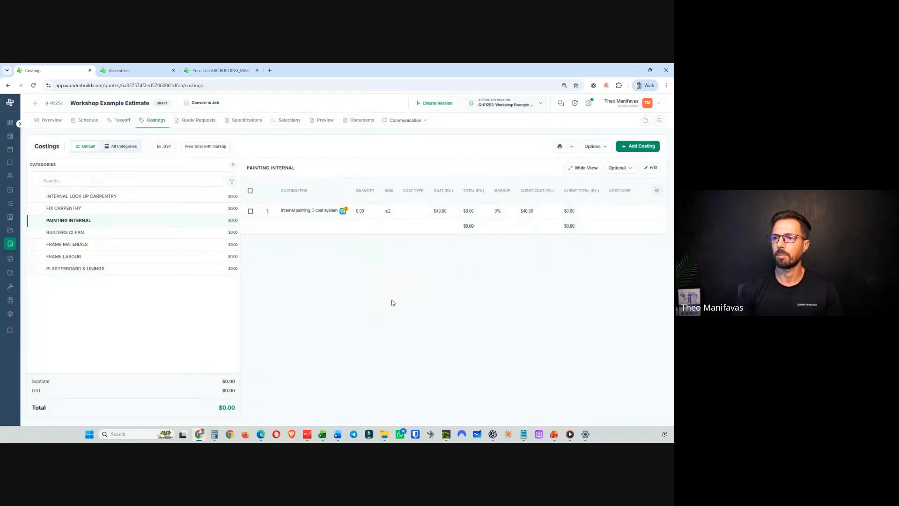
# - Link the BUILDERS CLEAN category's Builders clean – first clean per m2 item to the ABC BUILDING_MASTER Price List_v2 clean price item
pyautogui.click(110, 233)
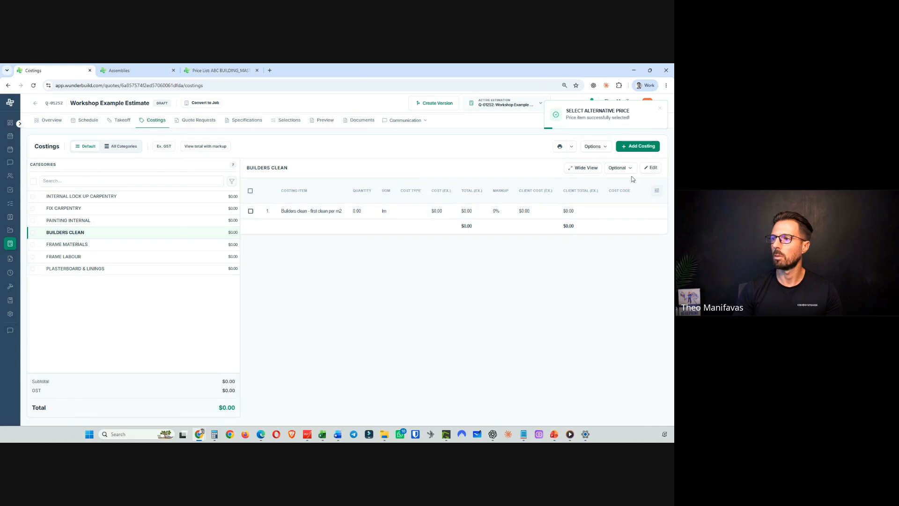
pyautogui.click(650, 168)
pyautogui.click(425, 277)
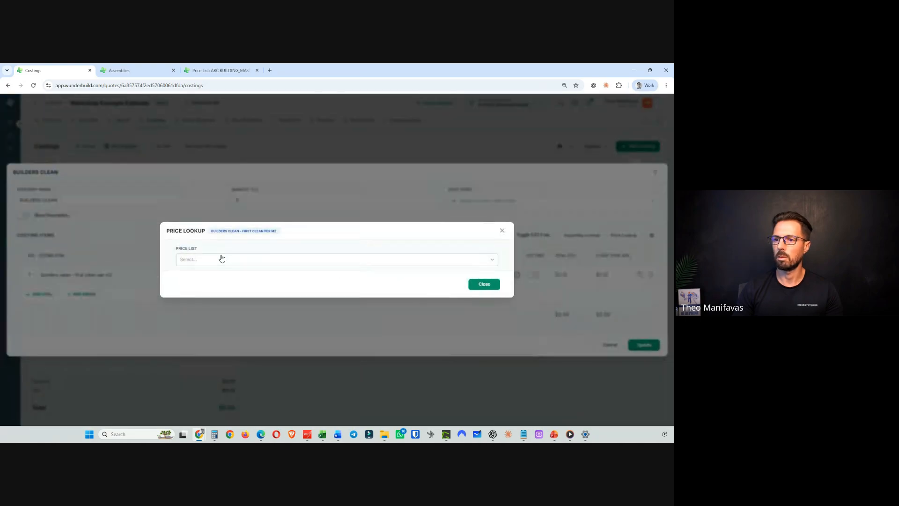
pyautogui.write('abc')
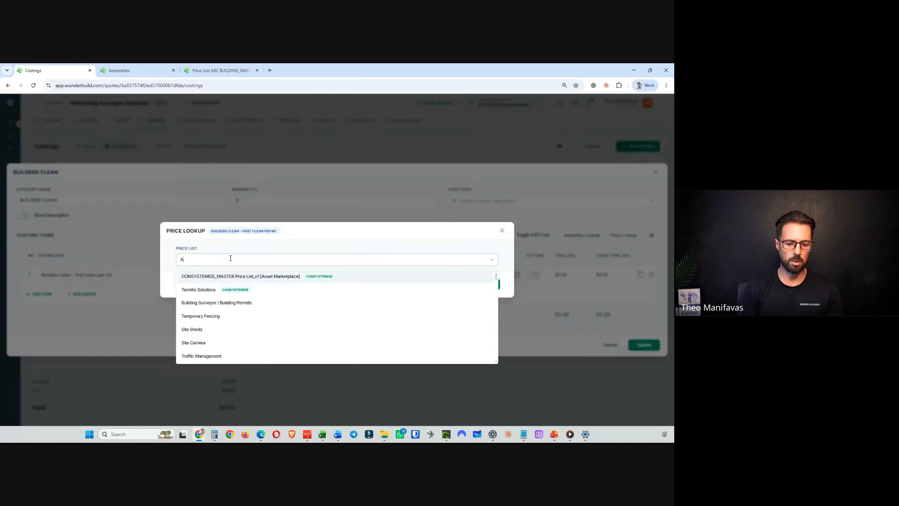
pyautogui.click(243, 289)
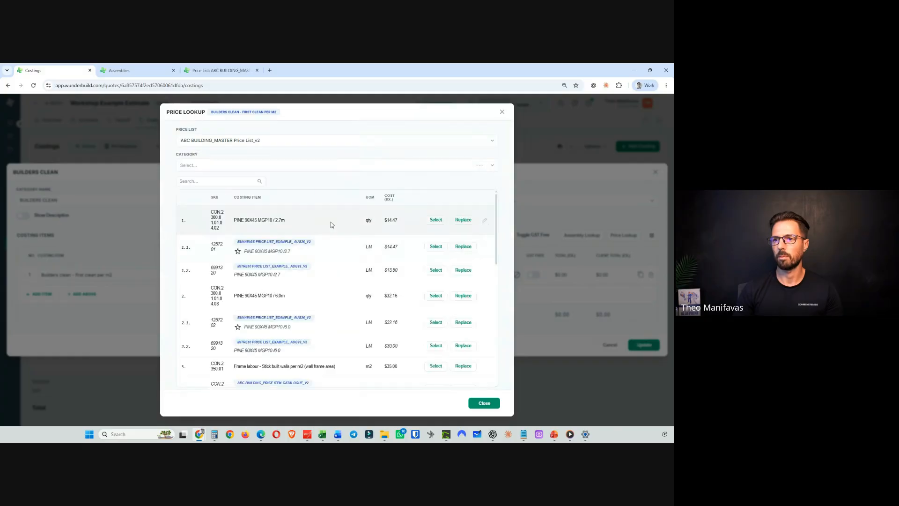
pyautogui.click(199, 182)
pyautogui.write('c')
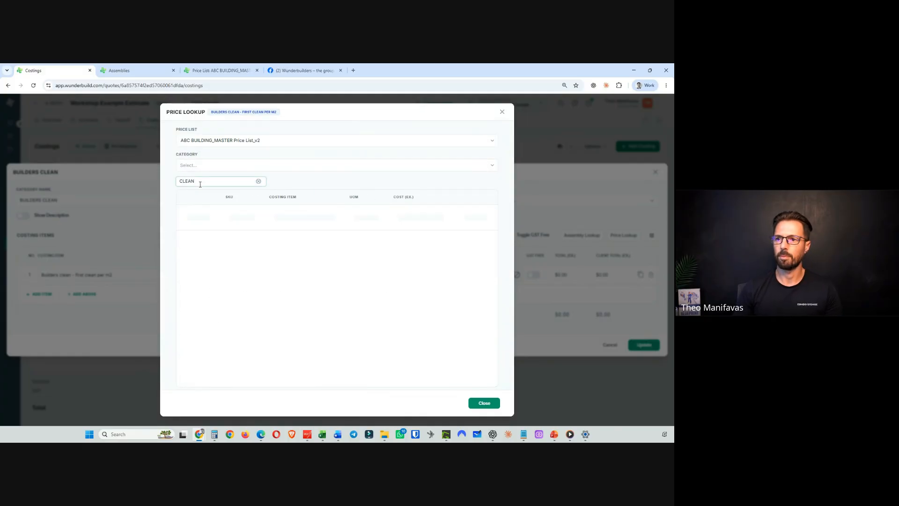
pyautogui.click(439, 214)
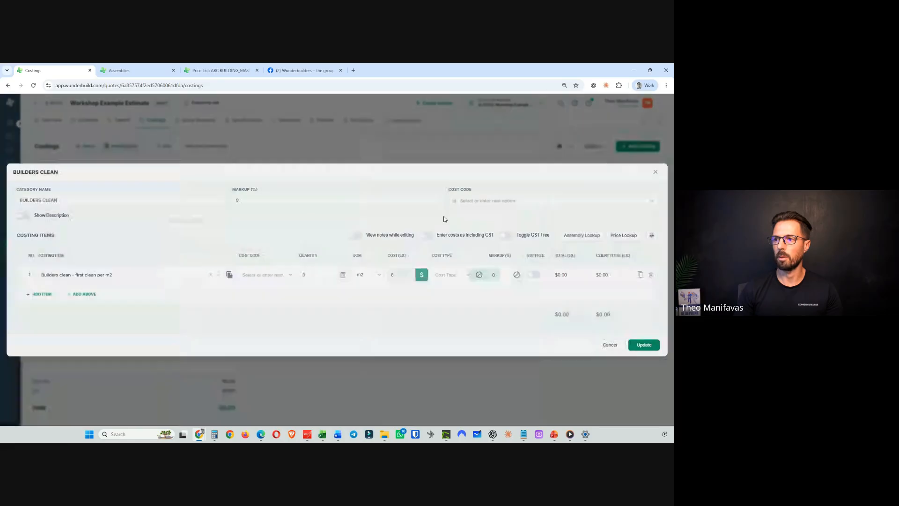
pyautogui.click(642, 346)
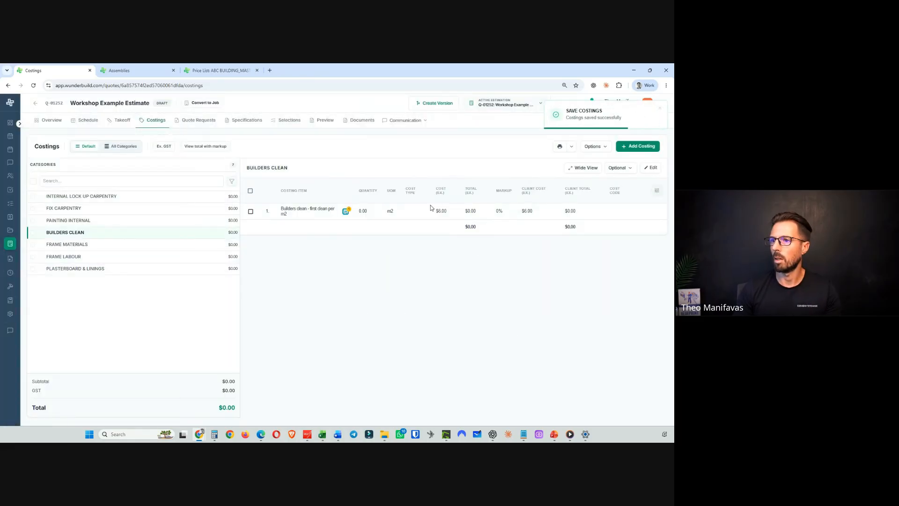
# - Switch the builders clean price to the alternative Builders Clean – First clean item from the ABC BUILDING price catalogue
pyautogui.moveTo(346, 211)
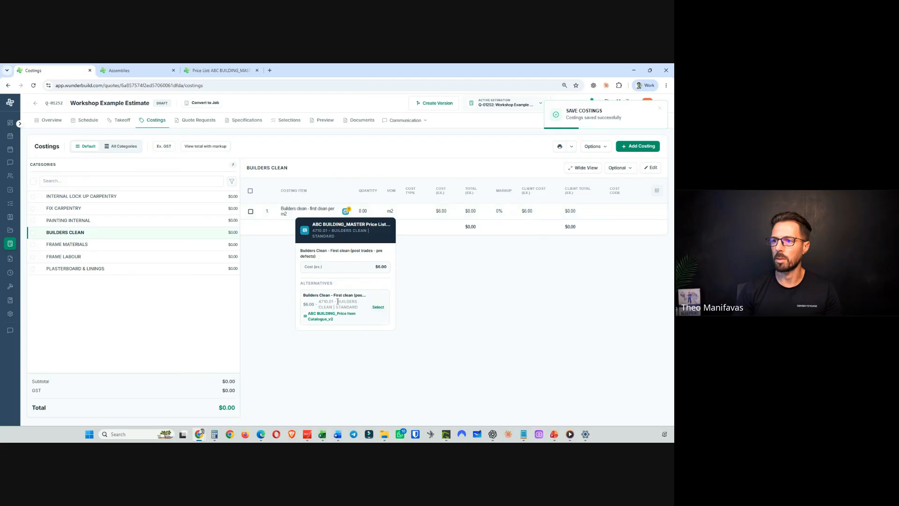
pyautogui.click(381, 311)
pyautogui.click(401, 293)
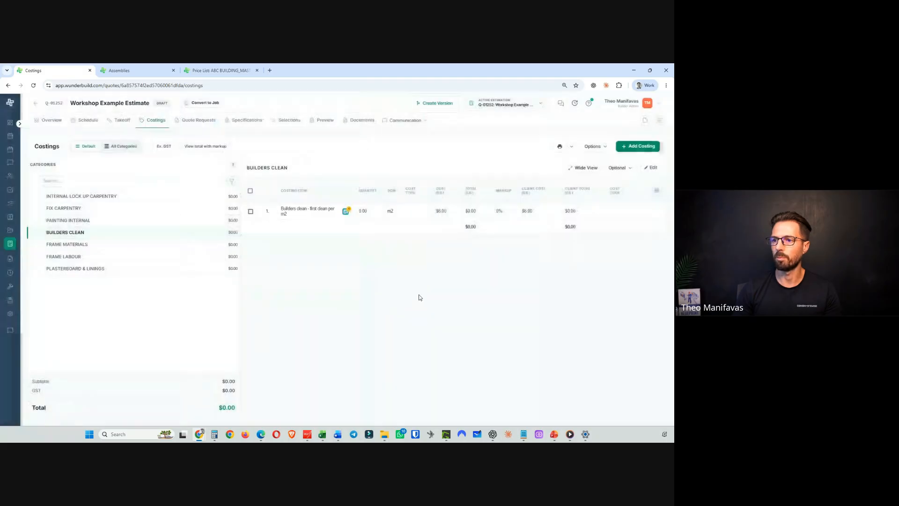
# - Open the FRAME MATERIALS category's costings
pyautogui.click(80, 244)
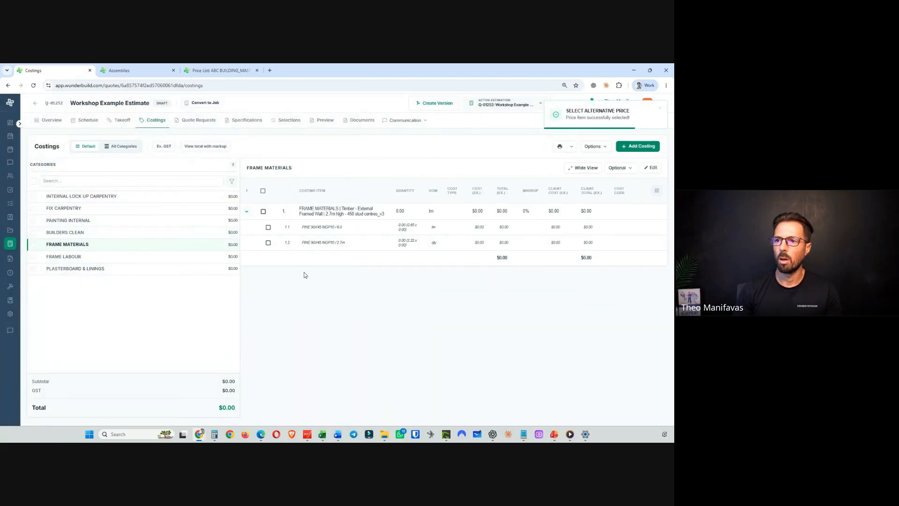
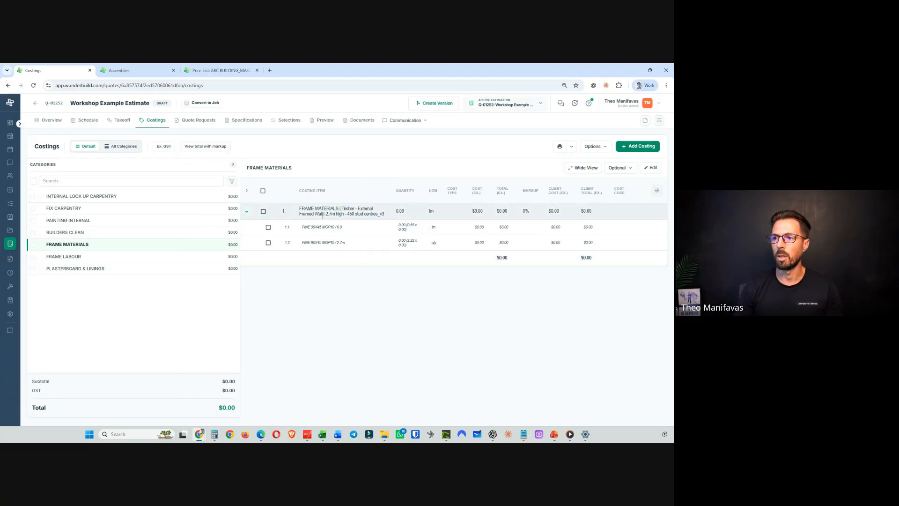
# - Open the FRAME MATERIALS category for editing and copy its existing costing item's name
pyautogui.click(651, 167)
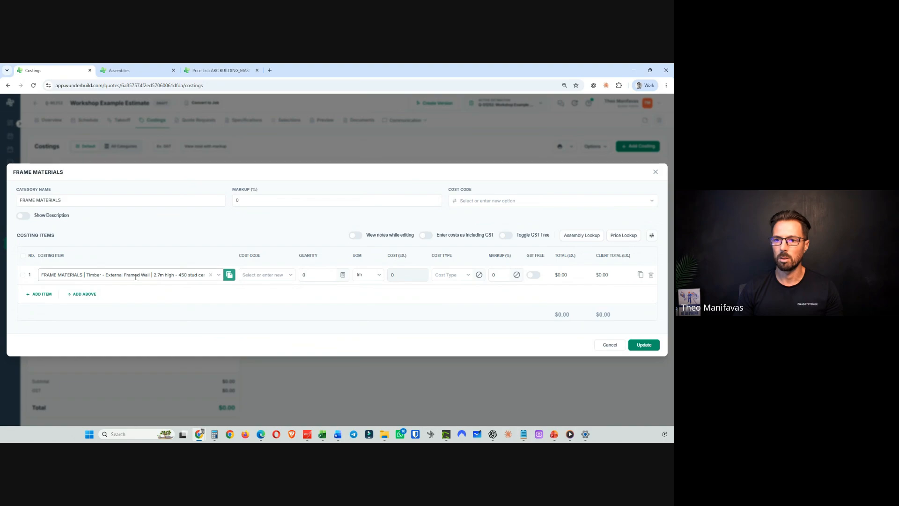
pyautogui.tripleClick(115, 275)
pyautogui.rightClick(113, 274)
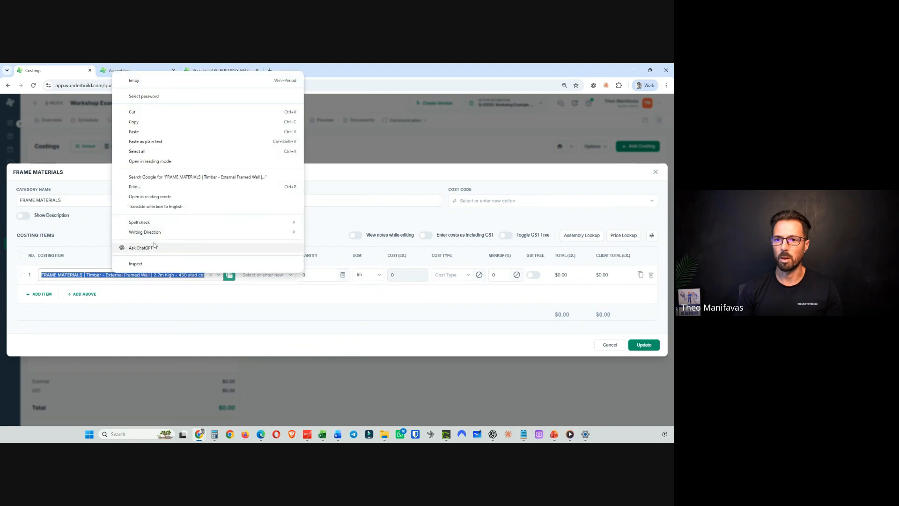
pyautogui.click(146, 123)
# - Add a second costing row and paste the copied name to search the matching FRAME MATERIALS assemblies
pyautogui.click(41, 294)
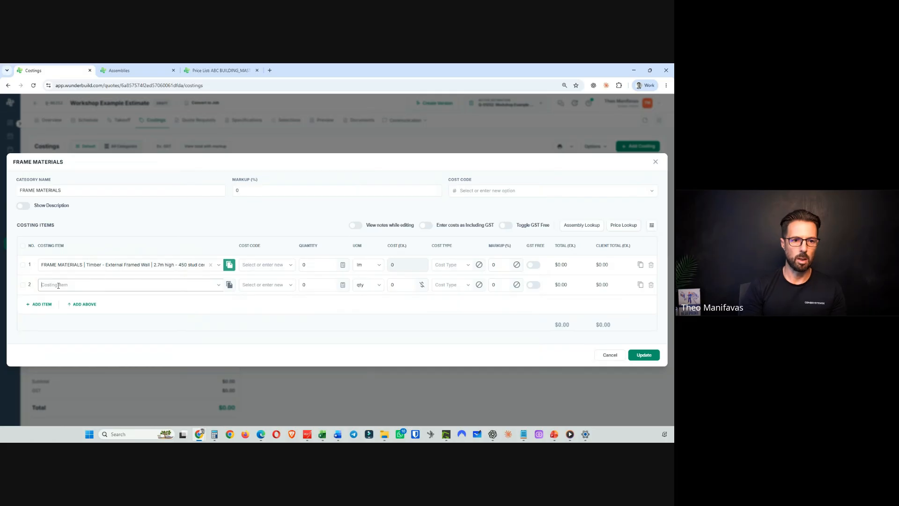
pyautogui.hotkey('ctrl', 'v')
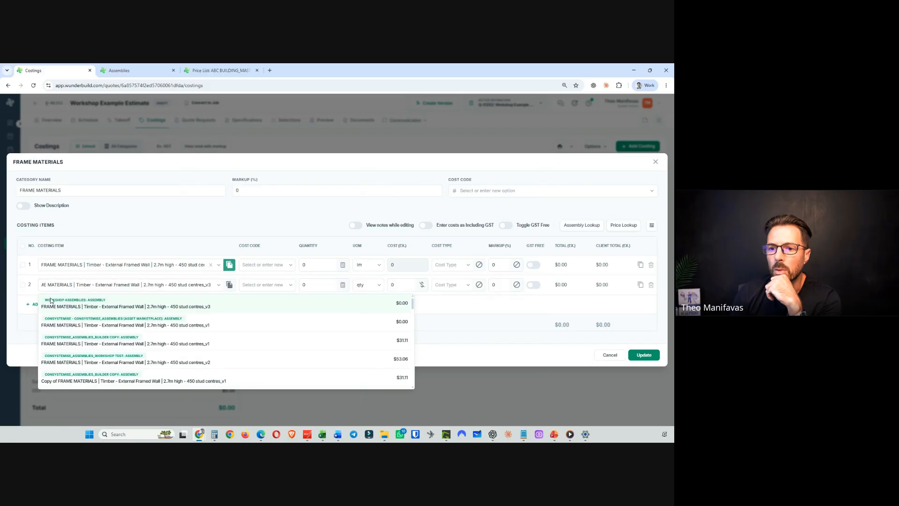
pyautogui.scroll(-3, 97, 309)
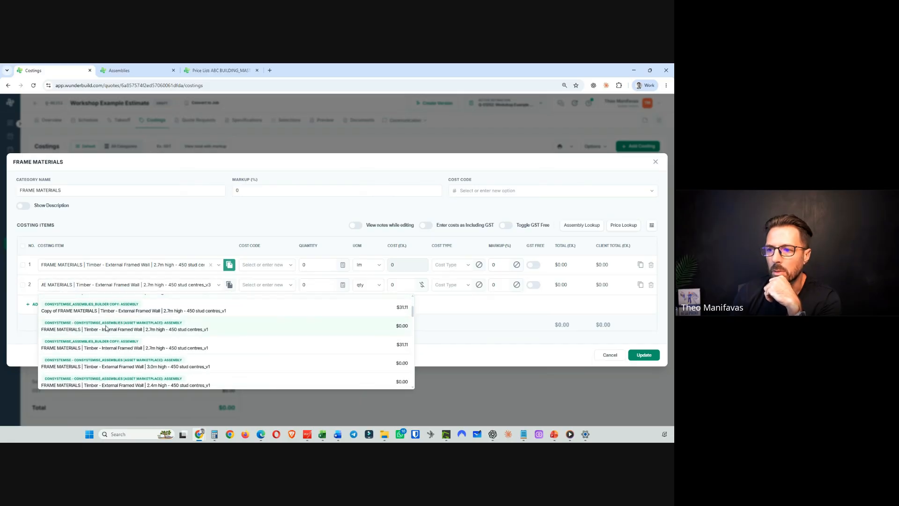
pyautogui.scroll(-10, 105, 327)
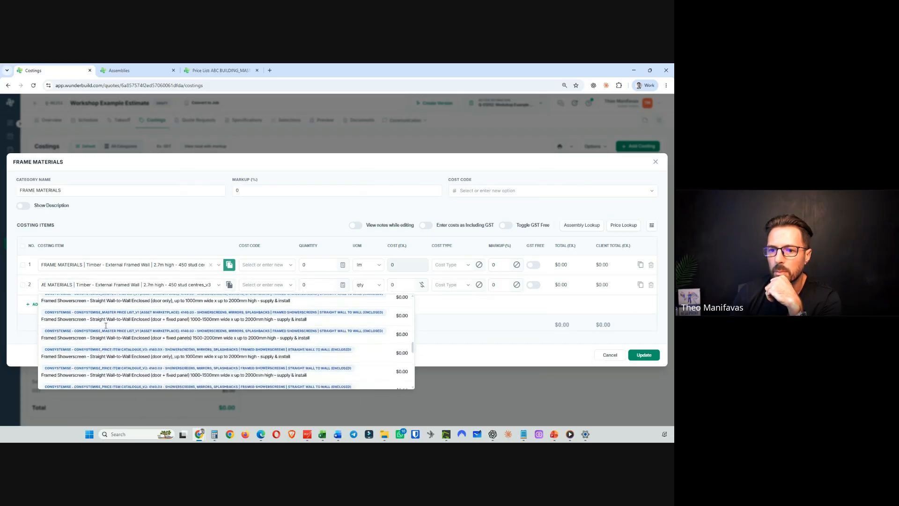
pyautogui.scroll(-4, 106, 326)
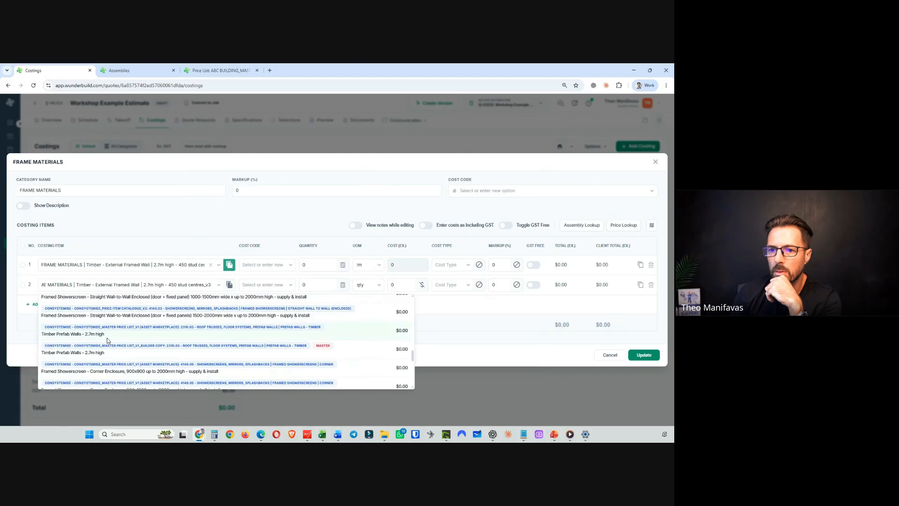
pyautogui.scroll(-5, 118, 351)
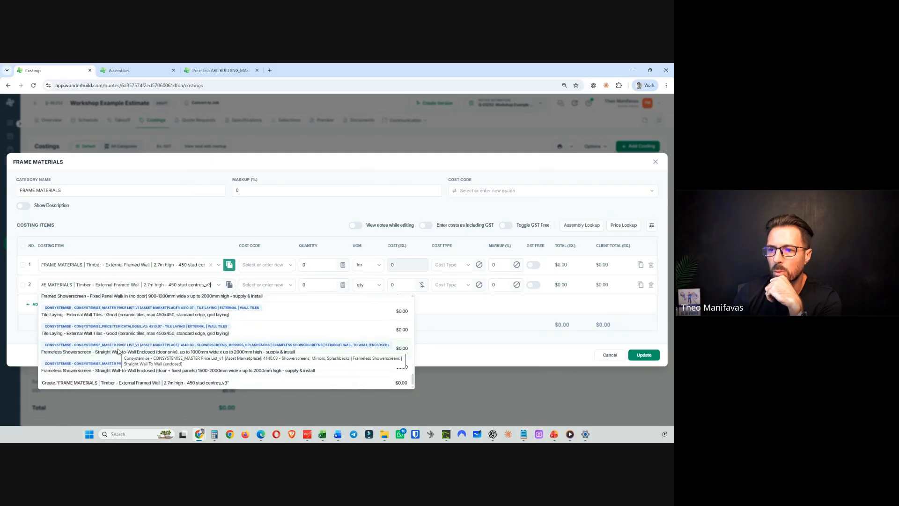
pyautogui.scroll(10, 118, 350)
pyautogui.click(499, 398)
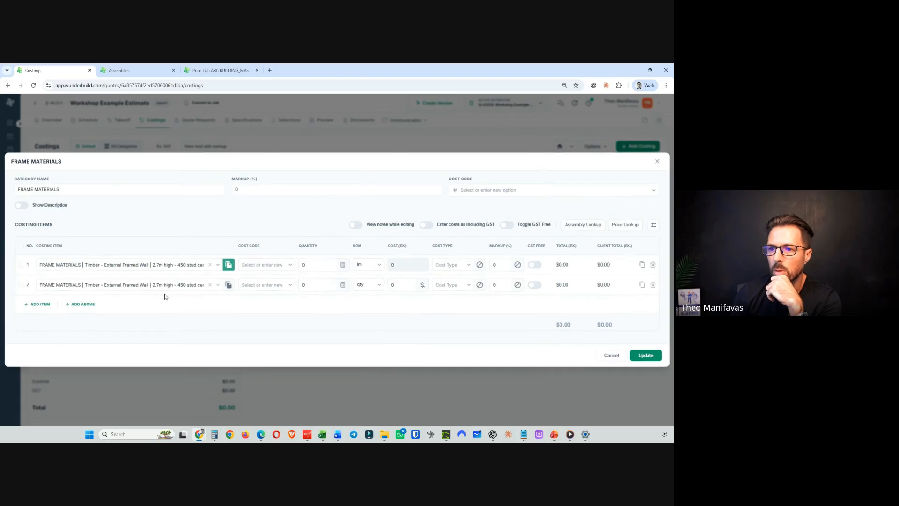
pyautogui.click(185, 264)
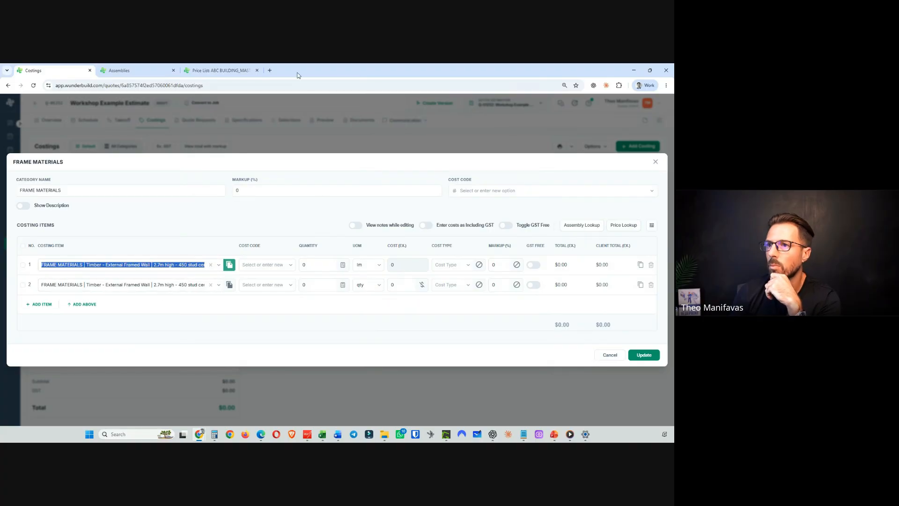
# - Copy the FRAME MATERIALS | Timber - External Framed Wall | 2.7m high - 450 stud centres_v3 name from the WORKSHOP Assemblies list
pyautogui.click(206, 74)
pyautogui.click(164, 68)
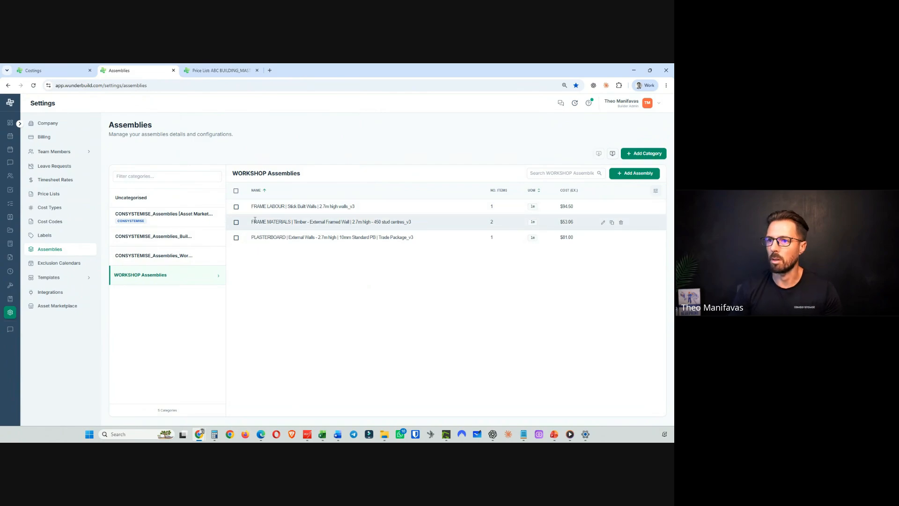
pyautogui.click(85, 73)
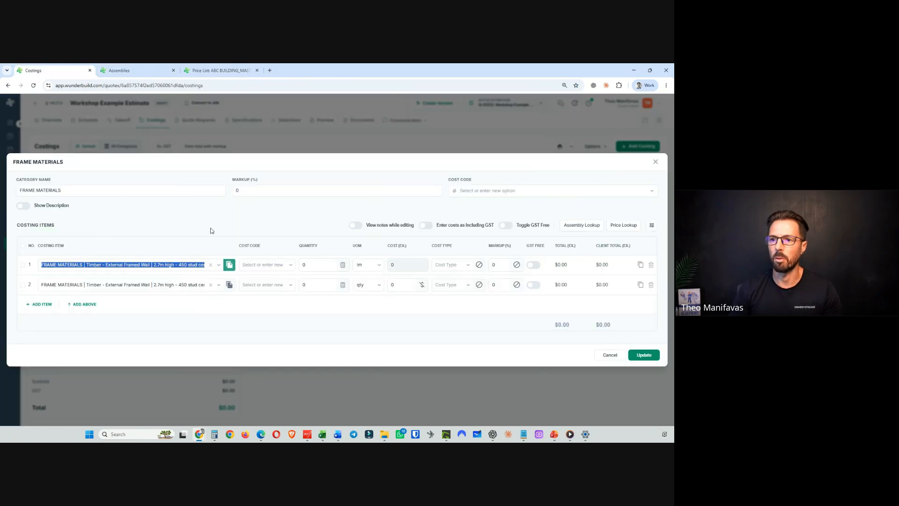
pyautogui.click(122, 71)
pyautogui.moveTo(251, 222); pyautogui.dragTo(414, 225)
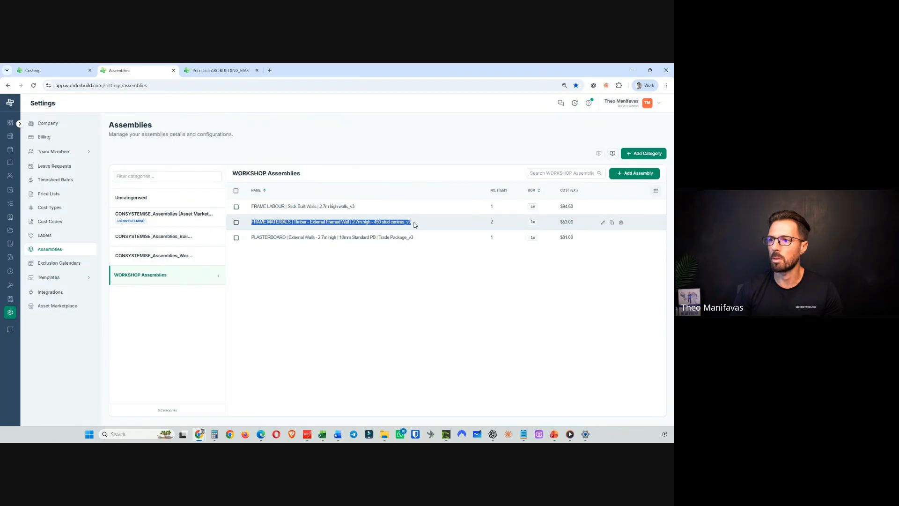
pyautogui.rightClick(383, 222)
pyautogui.click(401, 231)
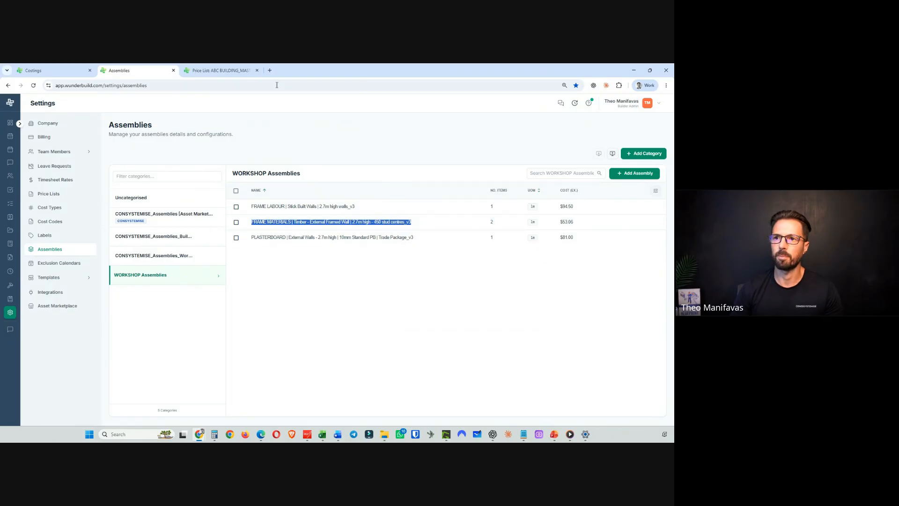
pyautogui.click(48, 69)
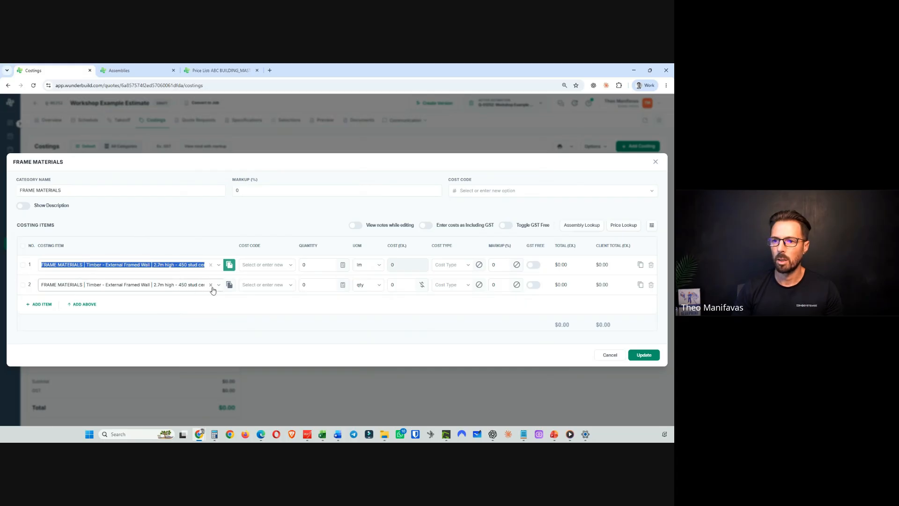
# - Delete the extra row, relink the framed wall item to the WORKSHOP ASSEMBLIES _v3 assembly and update the category
pyautogui.click(650, 284)
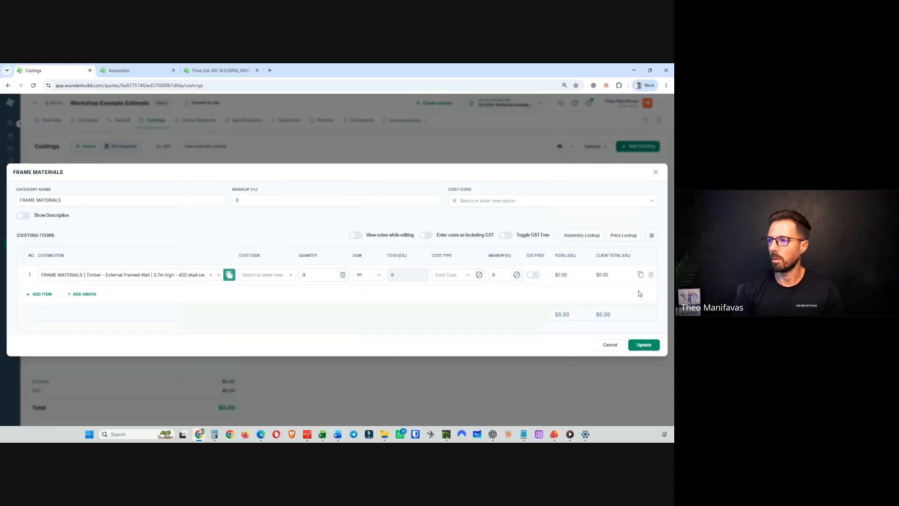
pyautogui.tripleClick(113, 271)
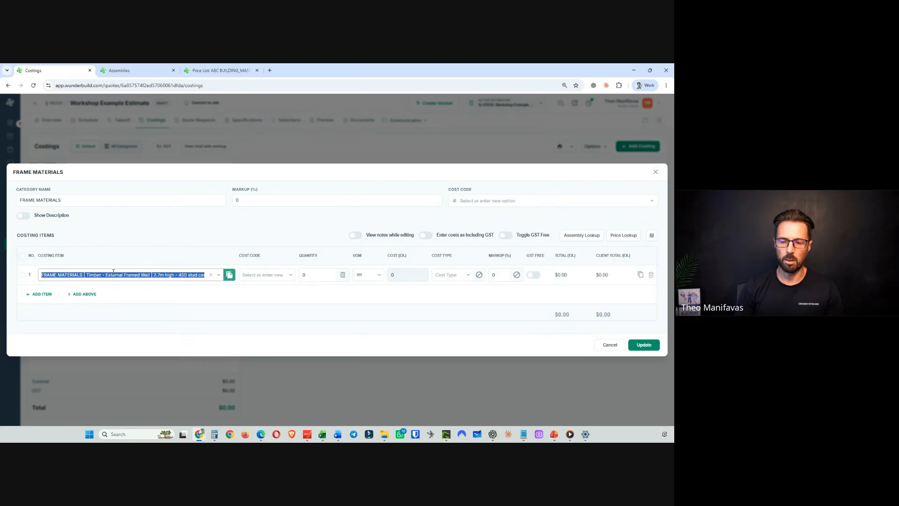
pyautogui.hotkey('ctrl', 'v')
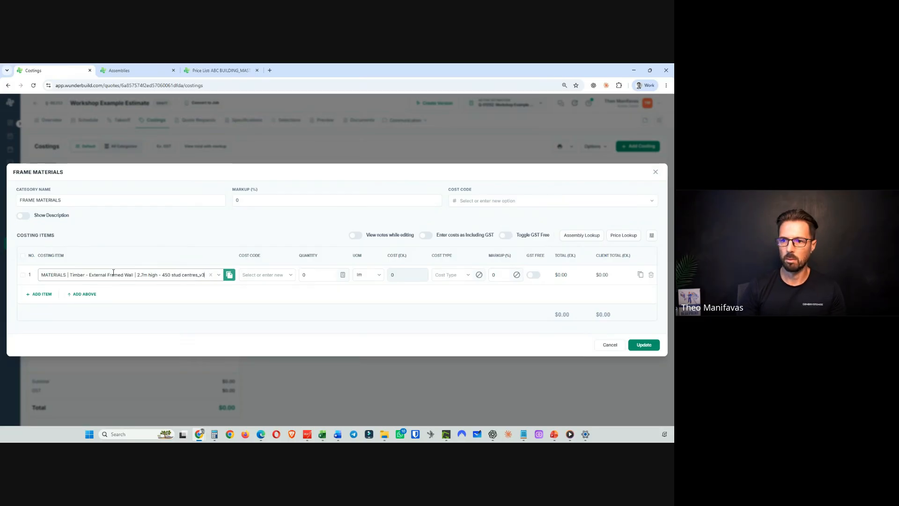
pyautogui.press('BackSpace')
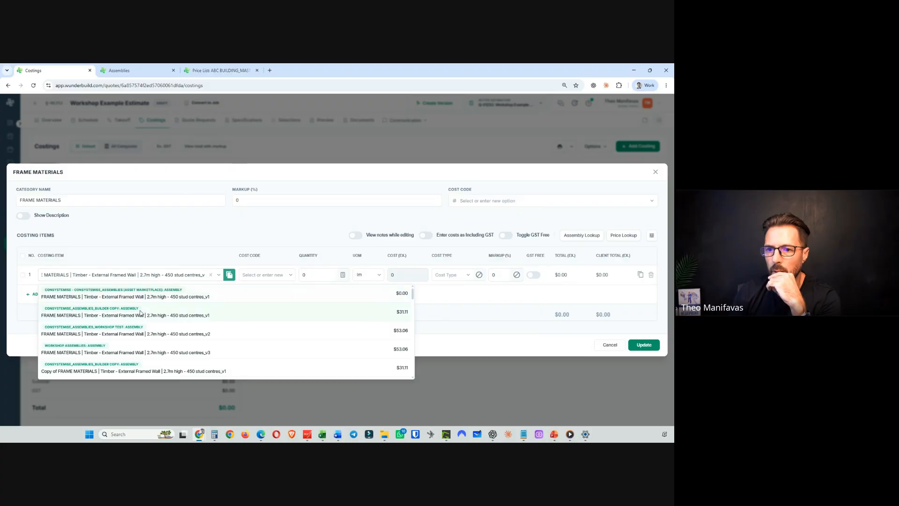
pyautogui.click(119, 352)
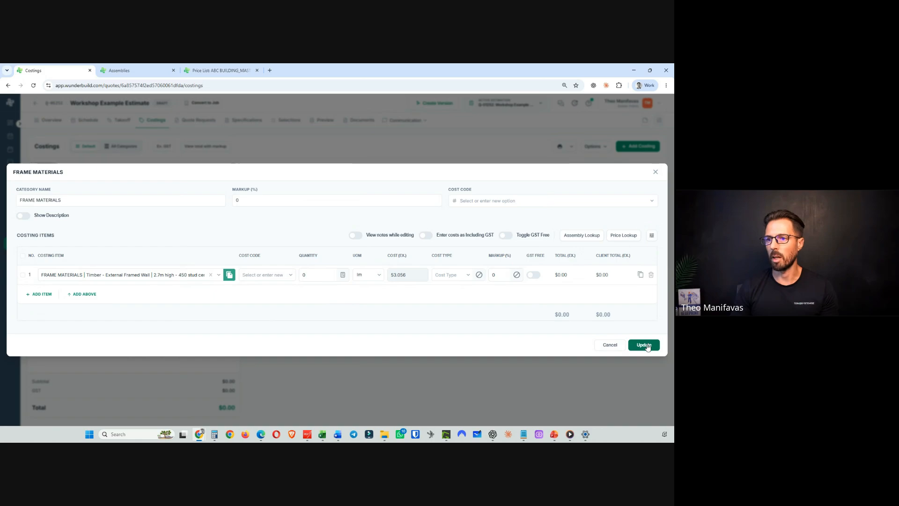
pyautogui.click(631, 345)
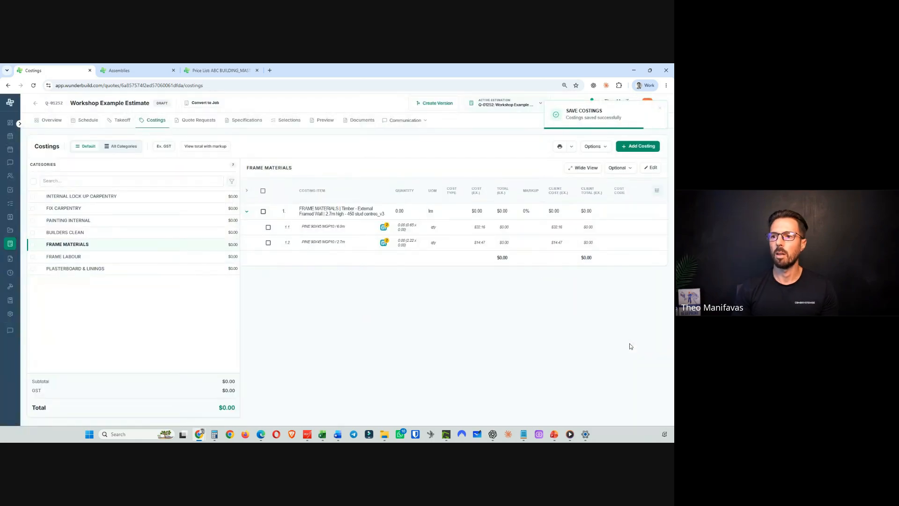
# - Open the FRAME LABOUR category and copy the FRAME LABOUR | Stick Built Walls | 2.7m high walls_v3 assembly name
pyautogui.moveTo(384, 226)
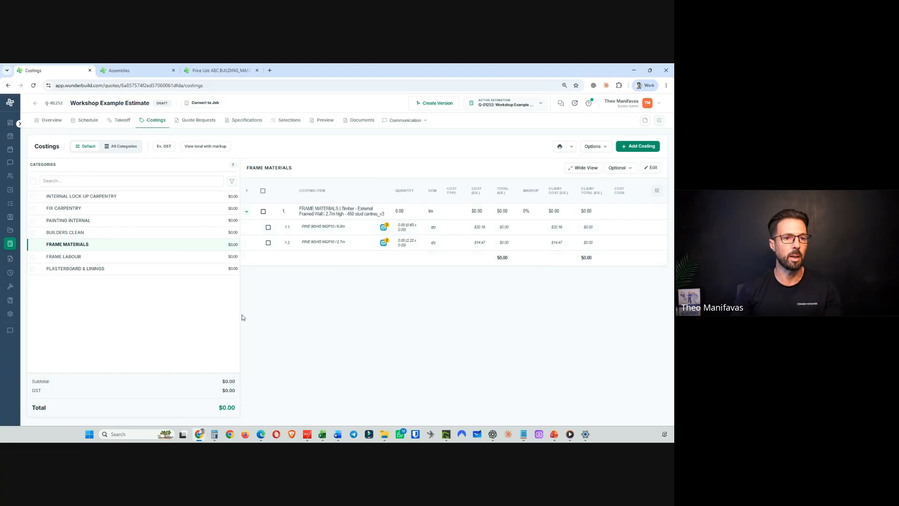
pyautogui.click(77, 259)
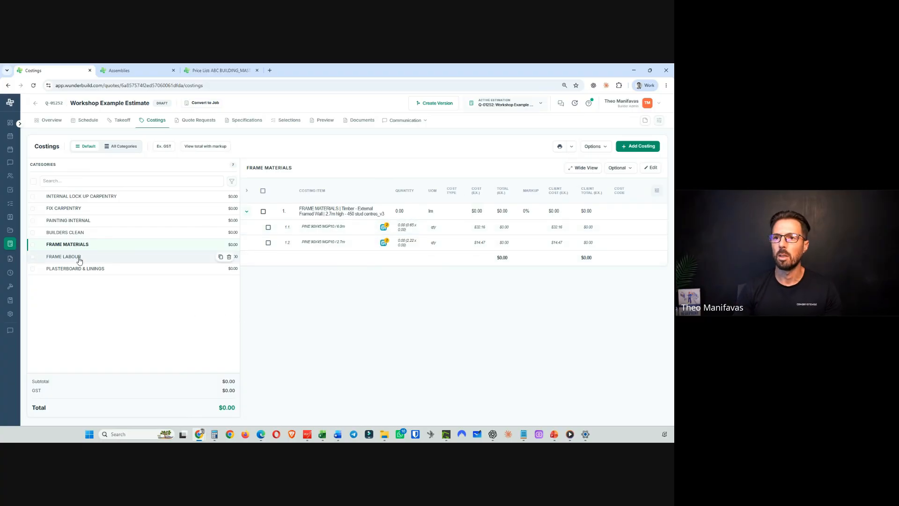
pyautogui.click(145, 70)
pyautogui.moveTo(252, 206); pyautogui.dragTo(357, 209)
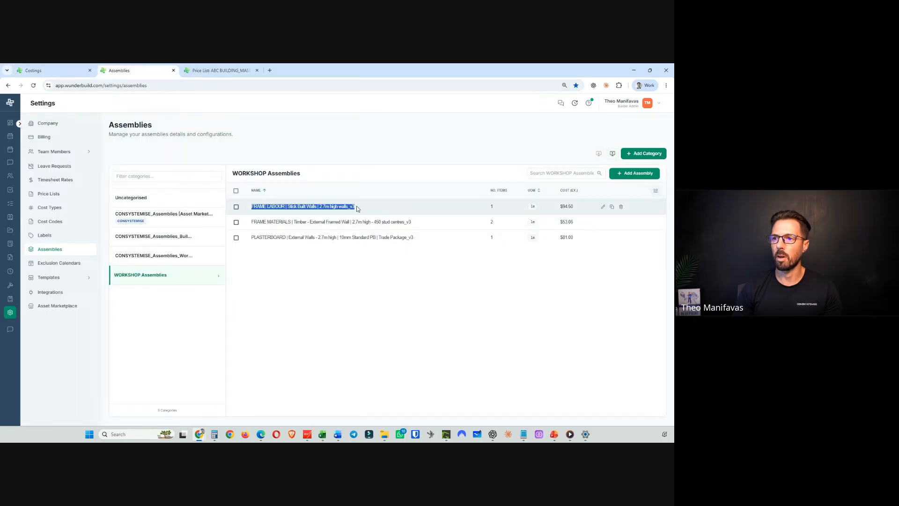
pyautogui.rightClick(343, 210)
pyautogui.click(363, 216)
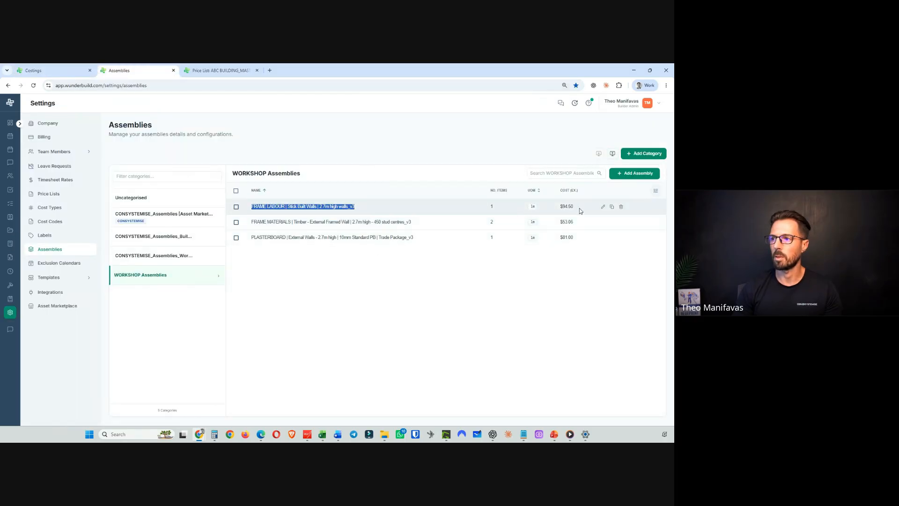
pyautogui.click(51, 70)
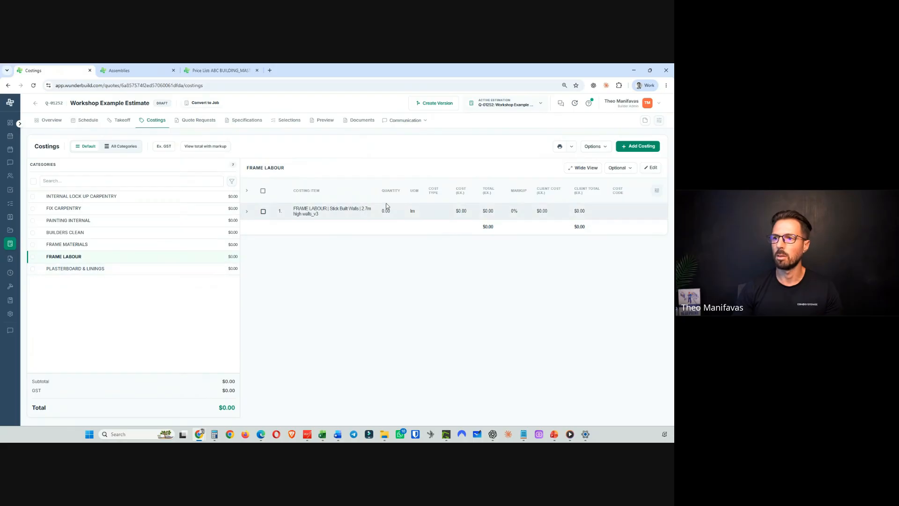
# - Relink the FRAME LABOUR item to the Stick Built Walls | 2.7m high walls_v2 workshop test assembly and update
pyautogui.click(651, 169)
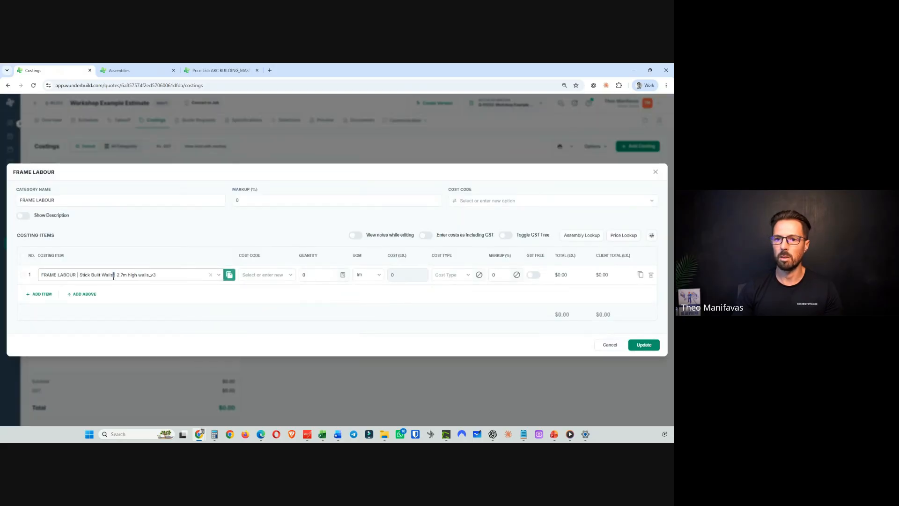
pyautogui.tripleClick(114, 276)
pyautogui.press('End')
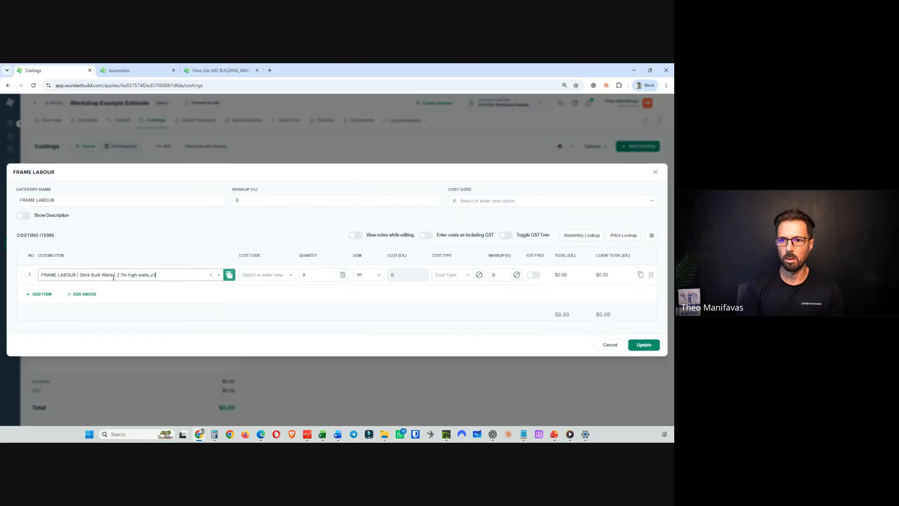
pyautogui.press('BackSpace')
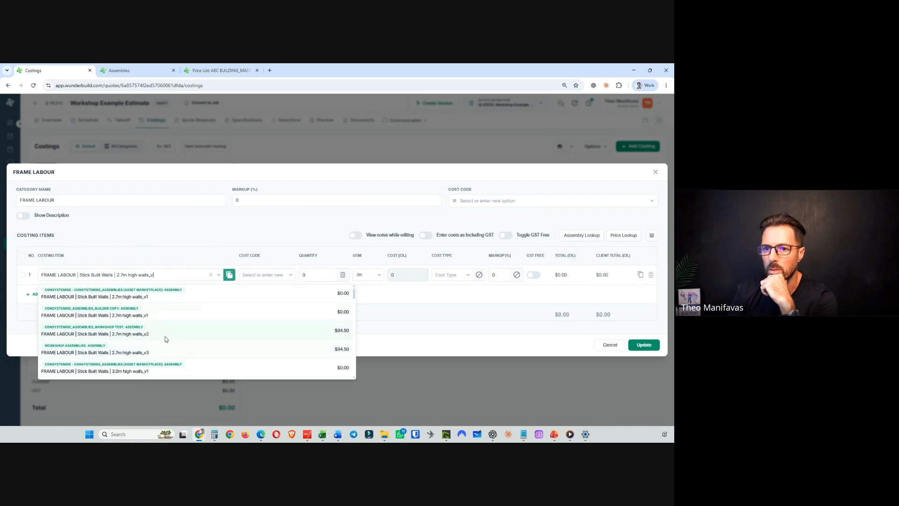
pyautogui.click(108, 331)
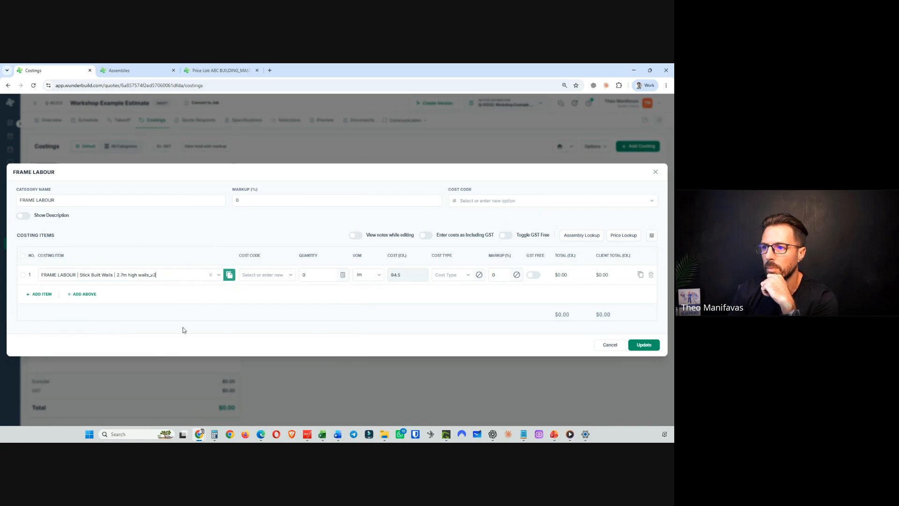
pyautogui.click(644, 348)
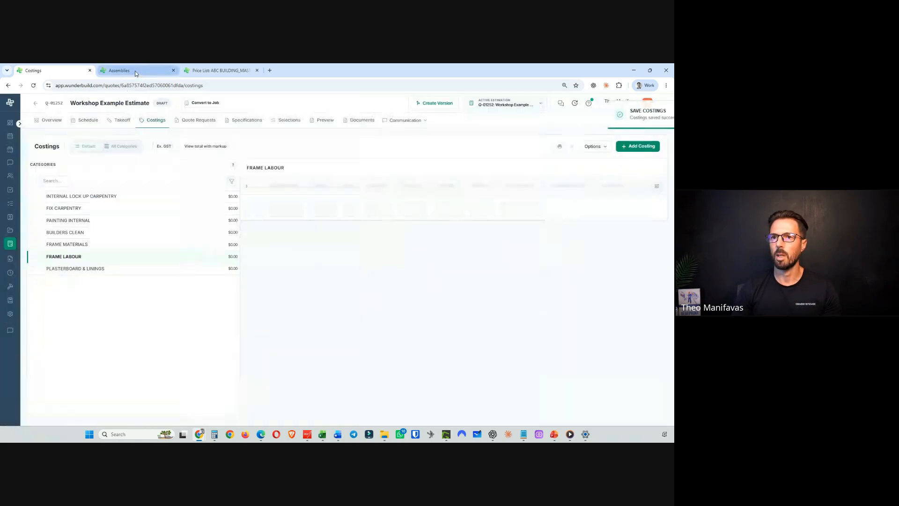
# - Copy the PLASTERBOARD | External Walls - 2.7m high | 10mm Standard PB | Trade Package_v3 assembly name
pyautogui.click(135, 71)
pyautogui.moveTo(253, 238); pyautogui.dragTo(413, 237)
pyautogui.rightClick(387, 240)
pyautogui.click(405, 249)
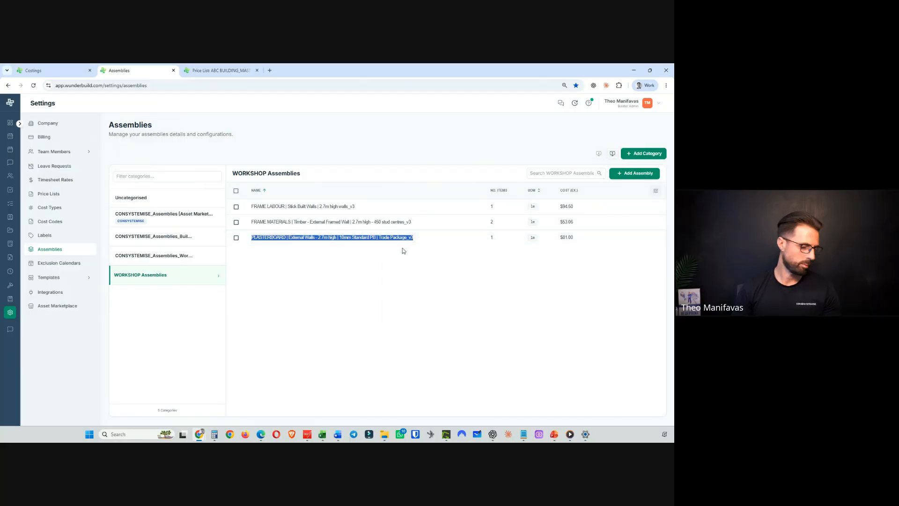
pyautogui.click(52, 70)
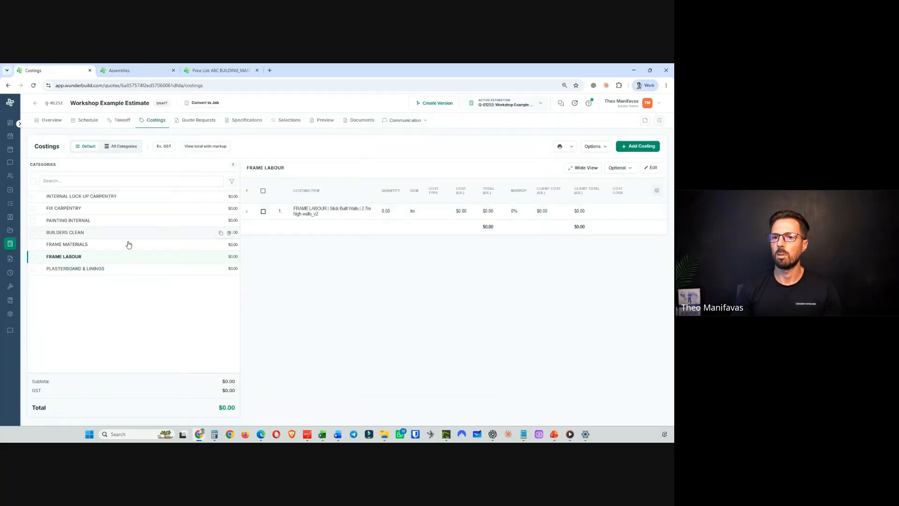
# - Relink the PLASTERBOARD & LININGS item to the WORKSHOP ASSEMBLIES Trade Package_v3 assembly and update the category
pyautogui.click(94, 268)
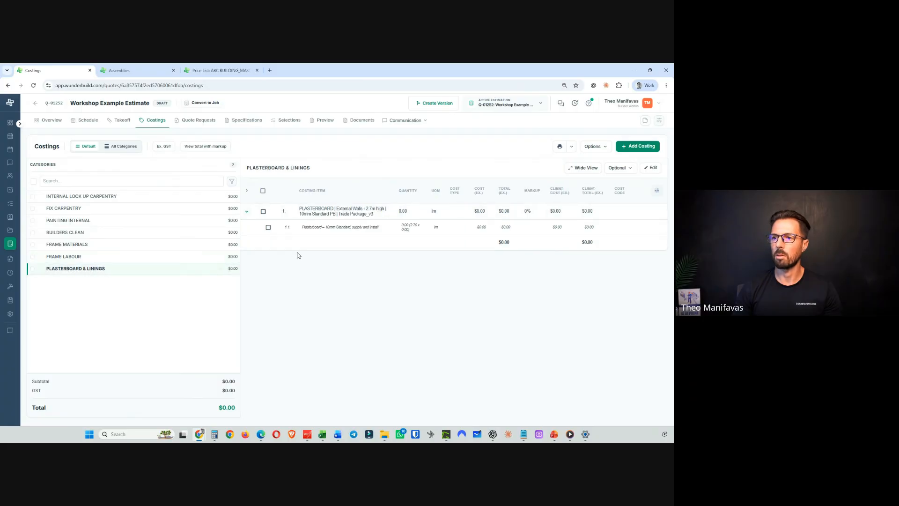
pyautogui.click(651, 168)
pyautogui.click(112, 274)
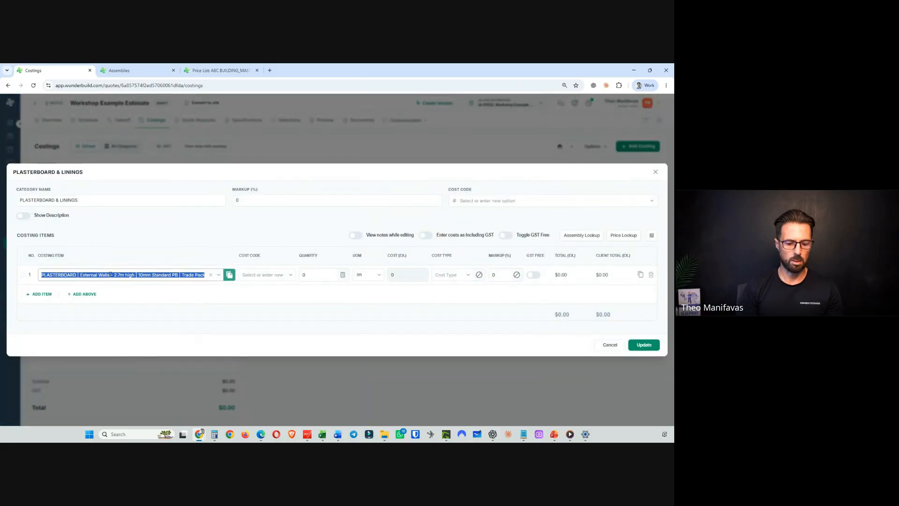
pyautogui.press('Right')
pyautogui.press('BackSpace')
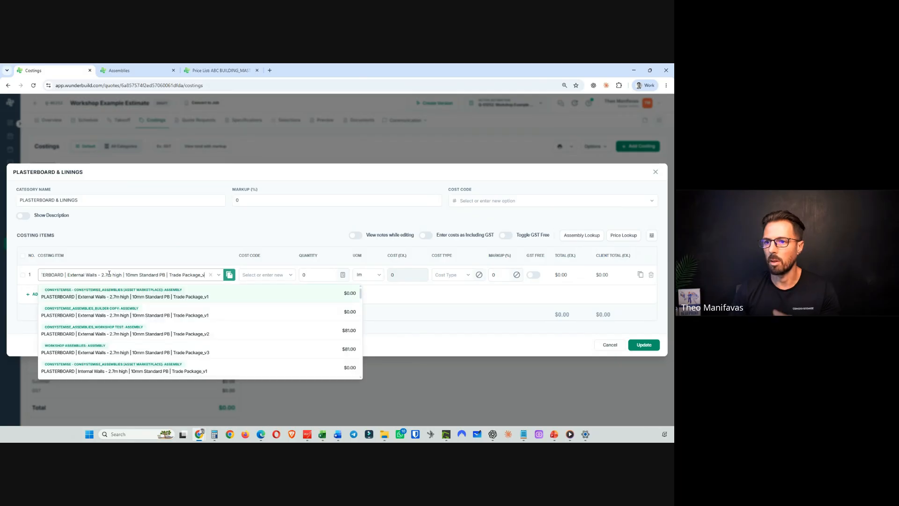
pyautogui.click(134, 352)
pyautogui.click(643, 345)
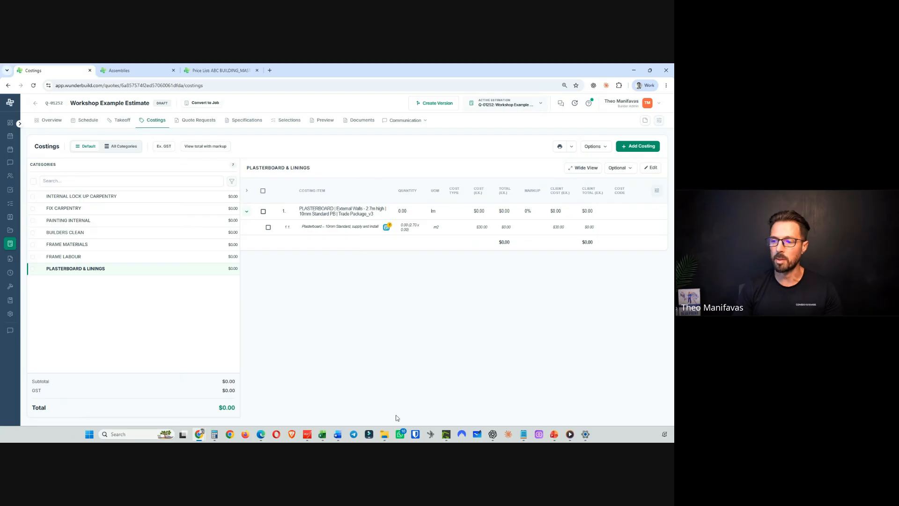
# - Switch to the PowerPoint slide show and advance to the next slide
pyautogui.moveTo(553, 433)
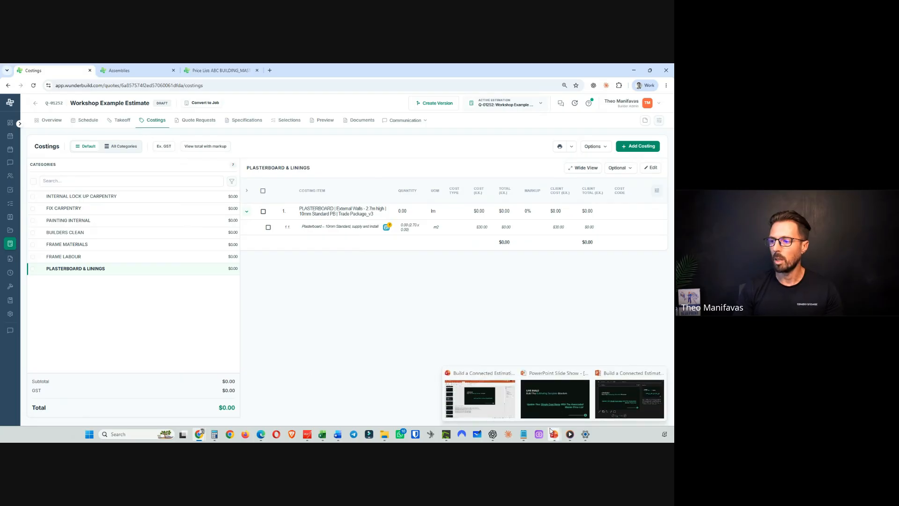
pyautogui.click(551, 412)
pyautogui.press('Right')
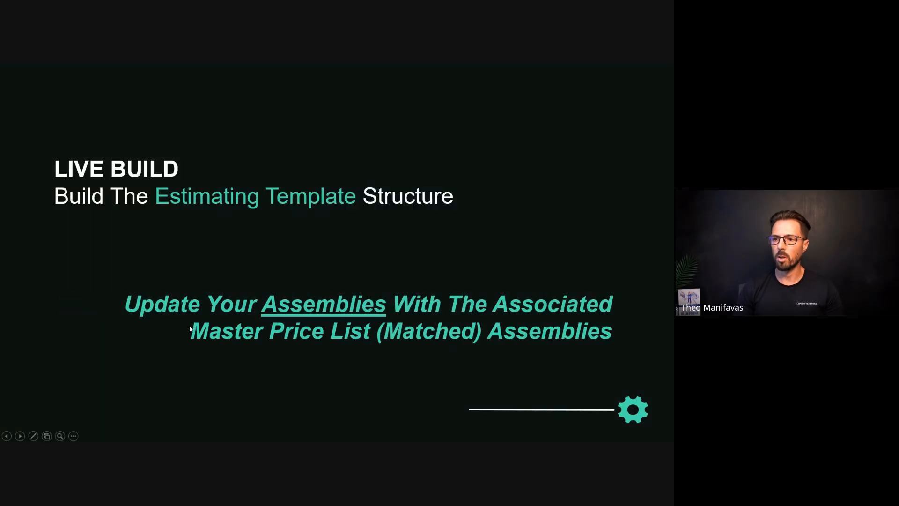
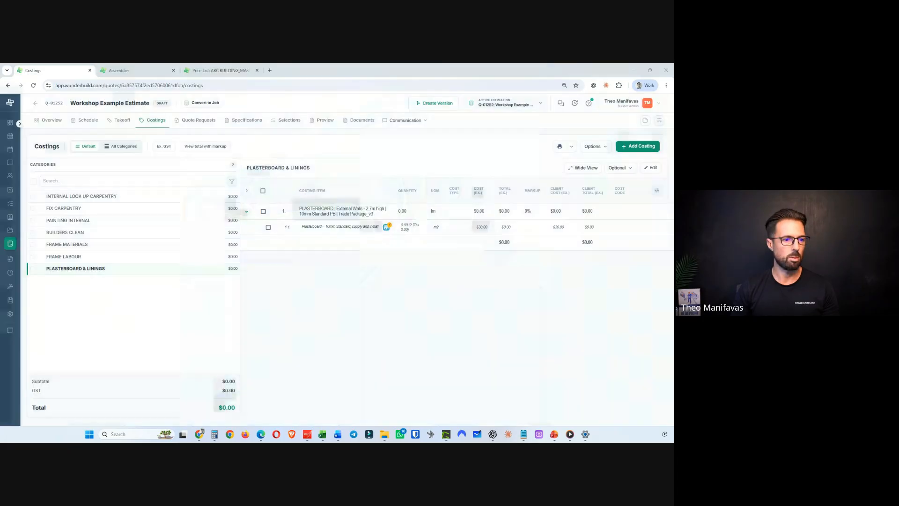
# - In a duplicated price list tab, open the Workshop Example Estimate and go to its Takeoff page
pyautogui.click(224, 70)
pyautogui.rightClick(224, 69)
pyautogui.click(262, 133)
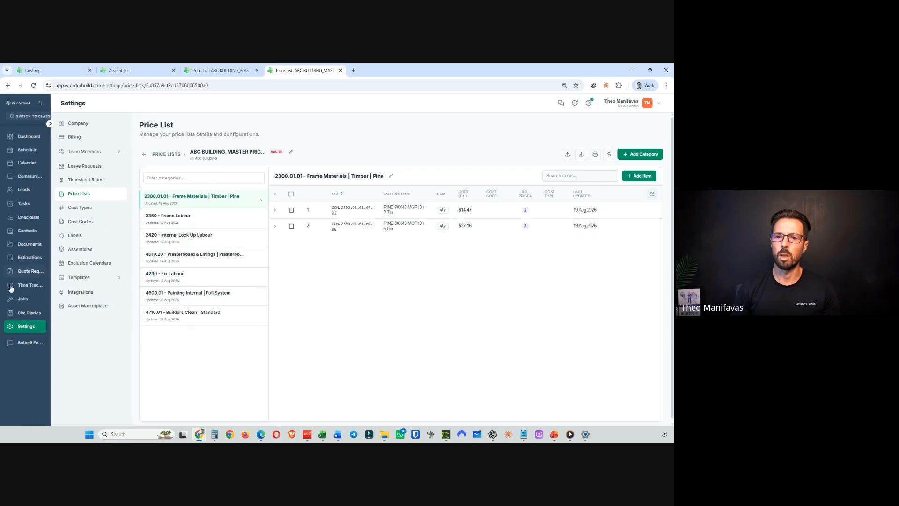
pyautogui.click(28, 259)
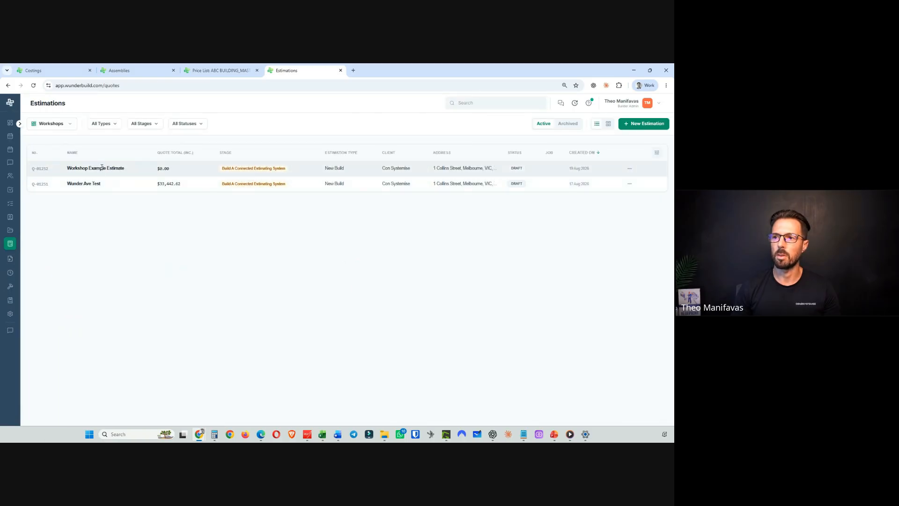
pyautogui.click(102, 168)
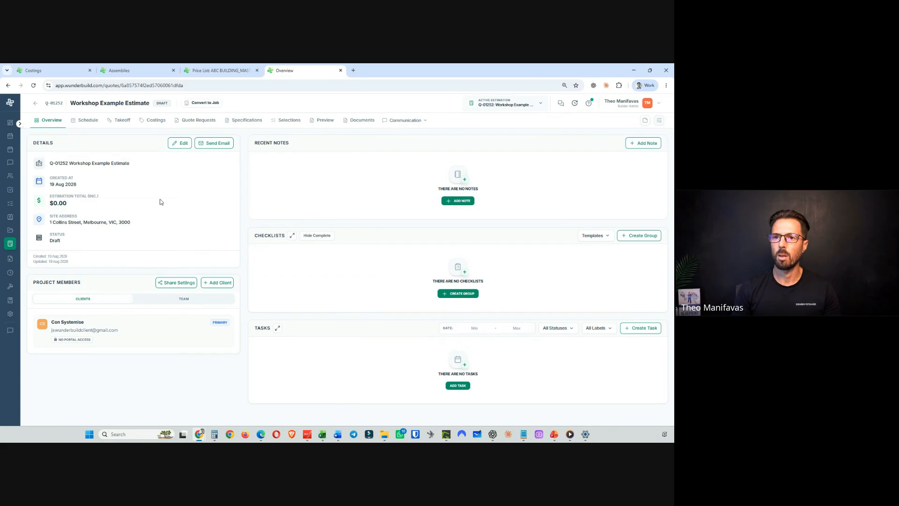
pyautogui.click(124, 120)
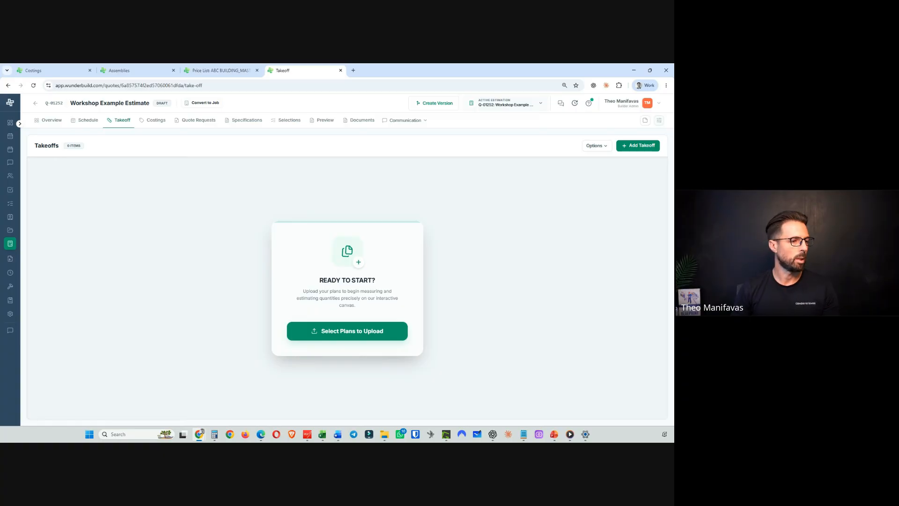
pyautogui.hotkey('alt', 'Tab')
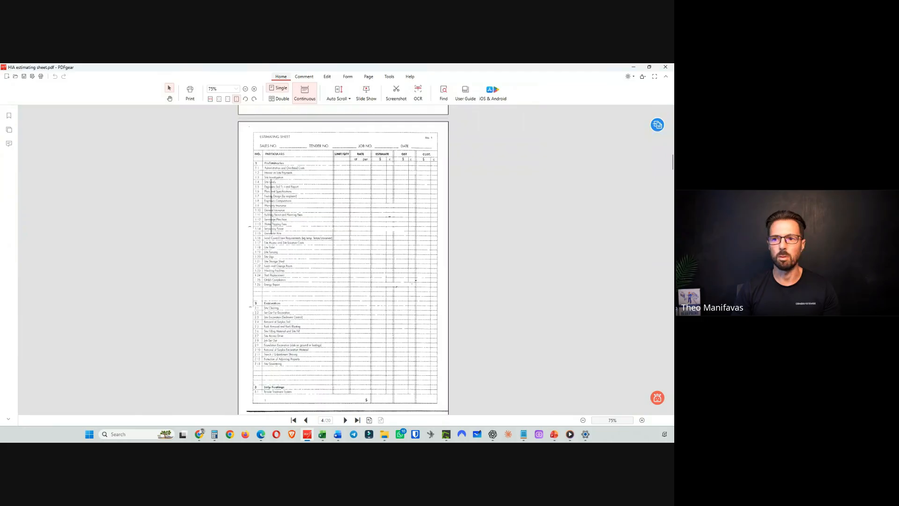
pyautogui.hotkey('alt', 'Tab')
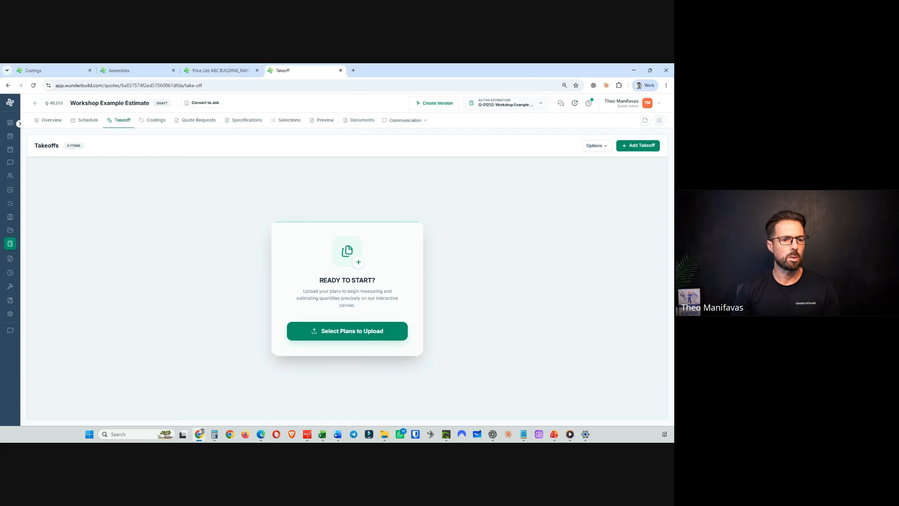
pyautogui.hotkey('alt', 'Tab')
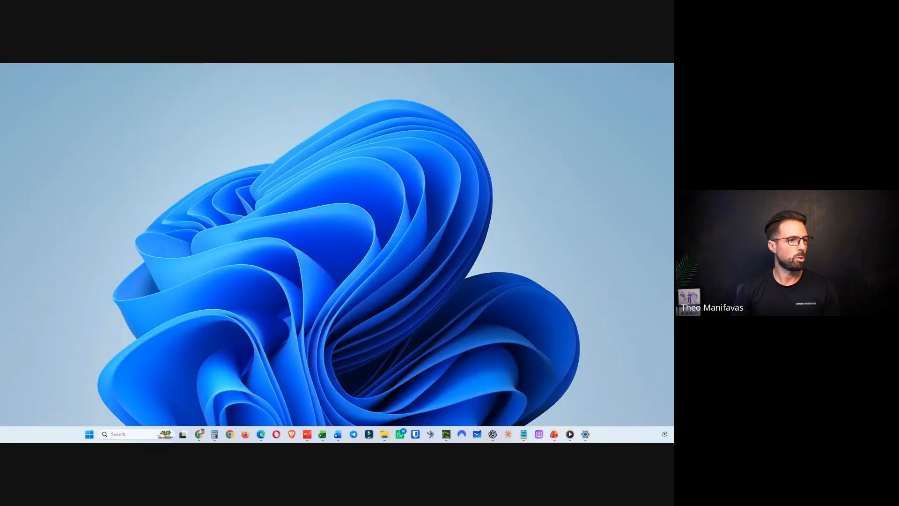
pyautogui.hotkey('alt', 'Tab')
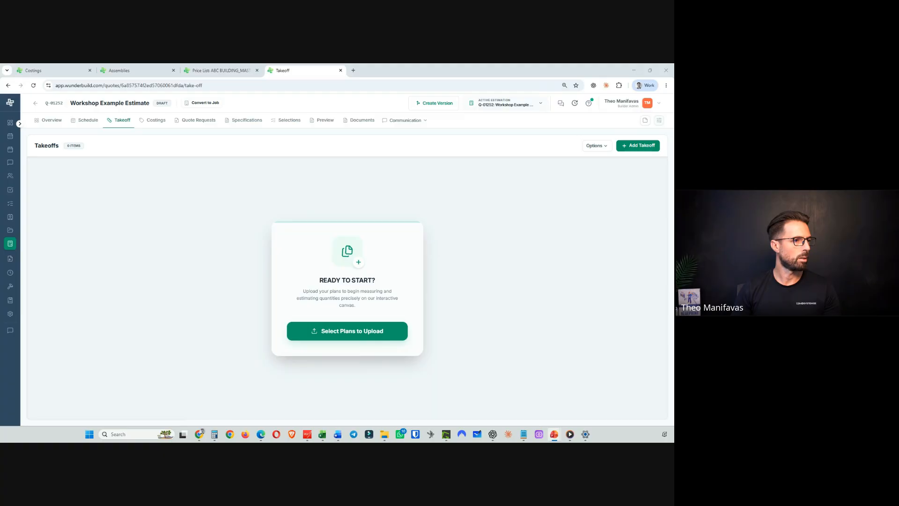
pyautogui.hotkey('alt', 'Tab')
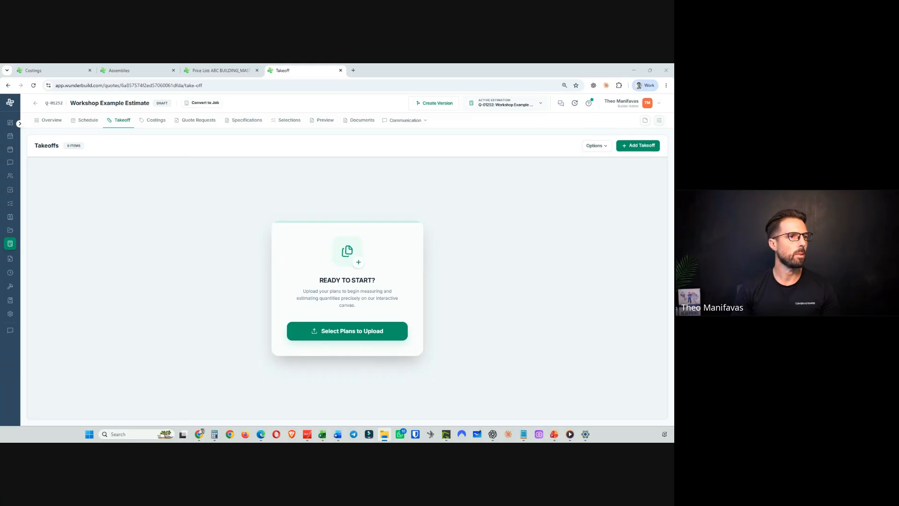
pyautogui.moveTo(0, 312); pyautogui.dragTo(329, 328)
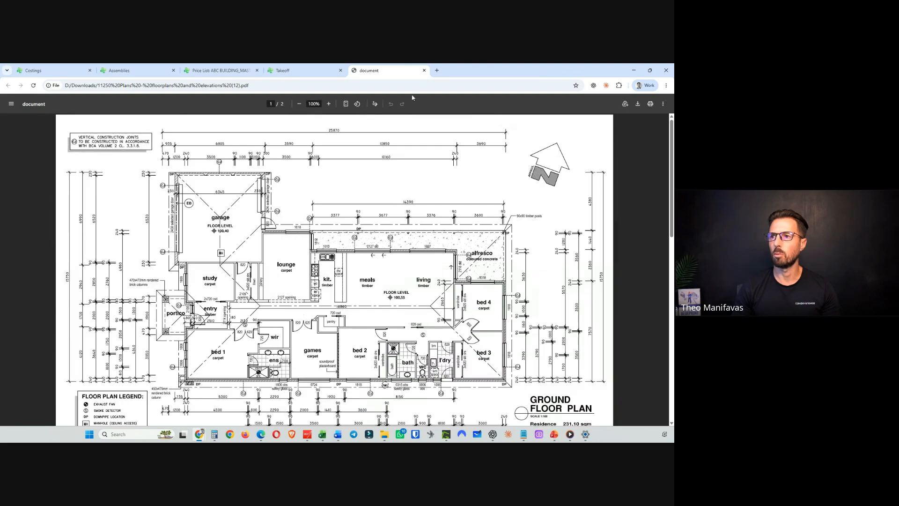
pyautogui.click(424, 70)
# - Upload the 11250 Plans floorplans PDF to the takeoff, select both pages and continue to page scaling
pyautogui.click(350, 331)
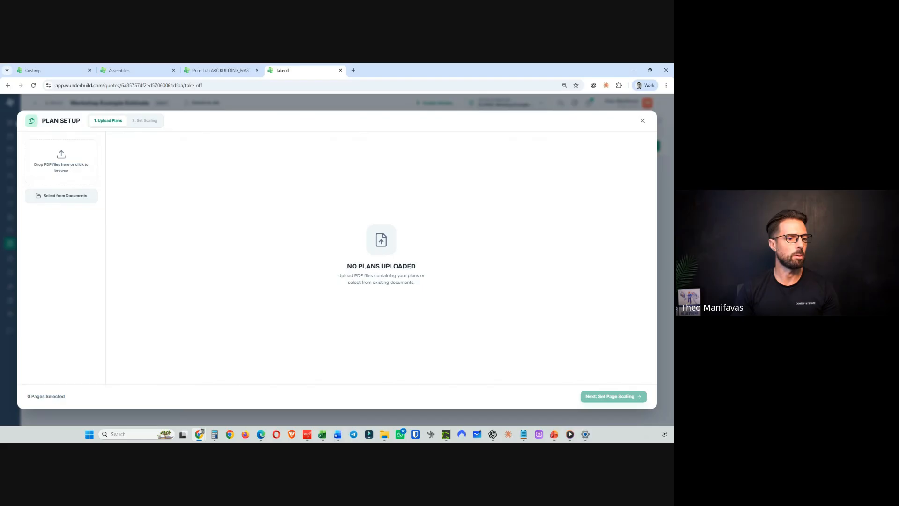
pyautogui.hotkey('alt', 'Tab')
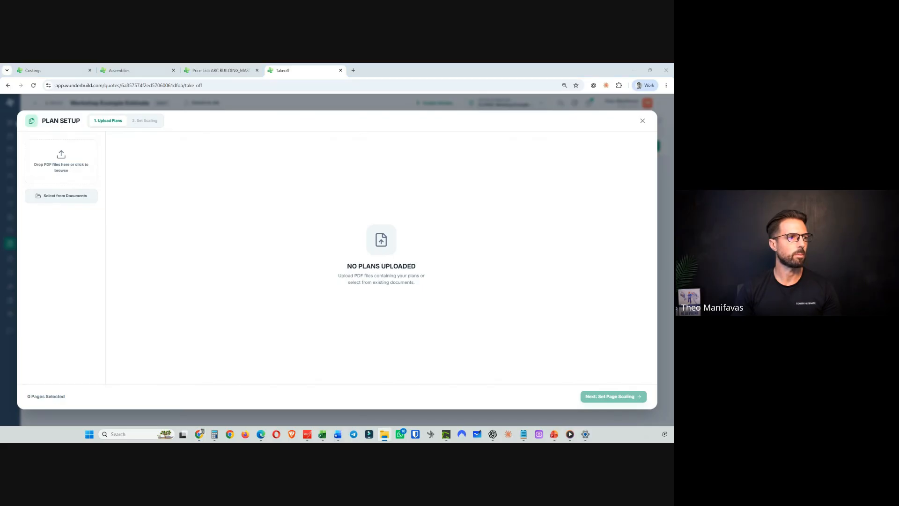
pyautogui.moveTo(669, 262); pyautogui.dragTo(409, 288)
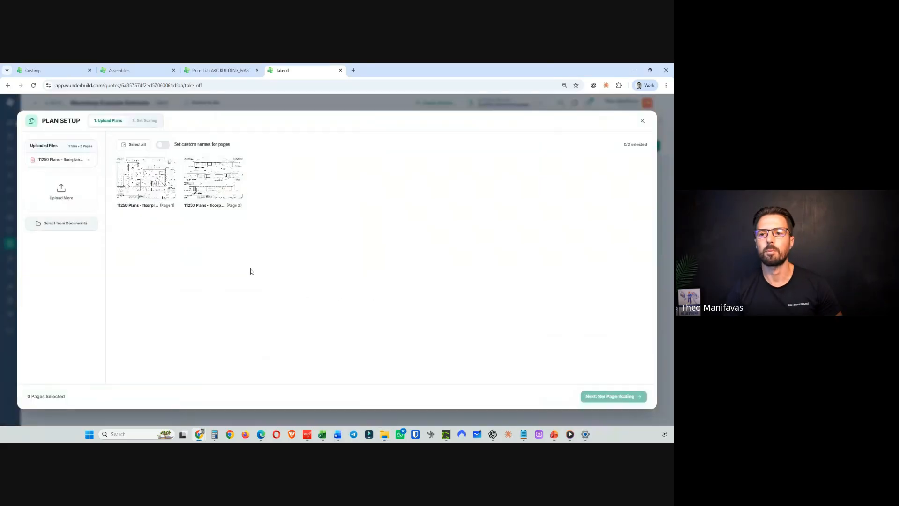
pyautogui.click(135, 144)
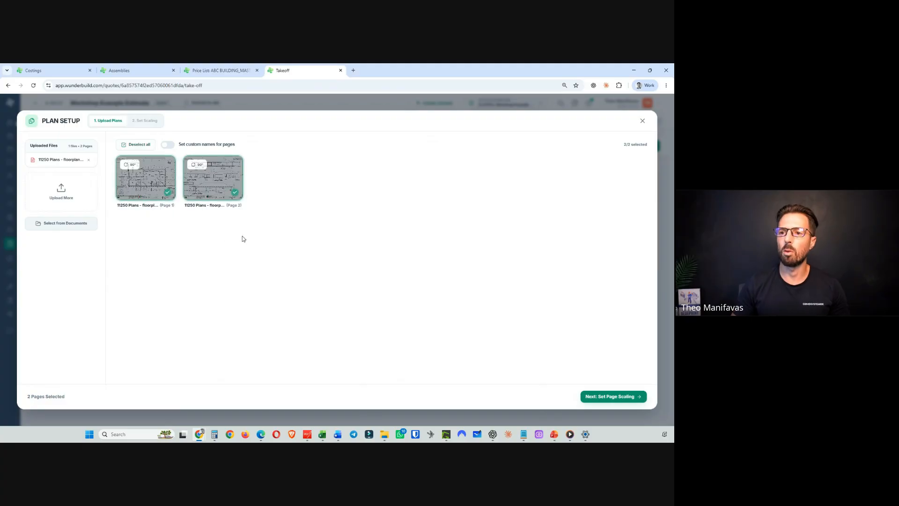
pyautogui.click(619, 396)
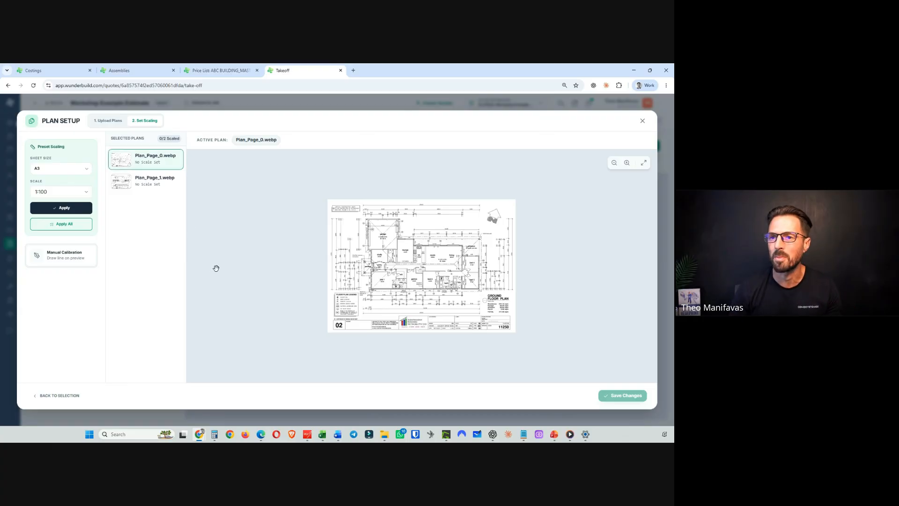
# - Apply the A3, 1:100 preset scale to all plans and save the changes
pyautogui.click(67, 225)
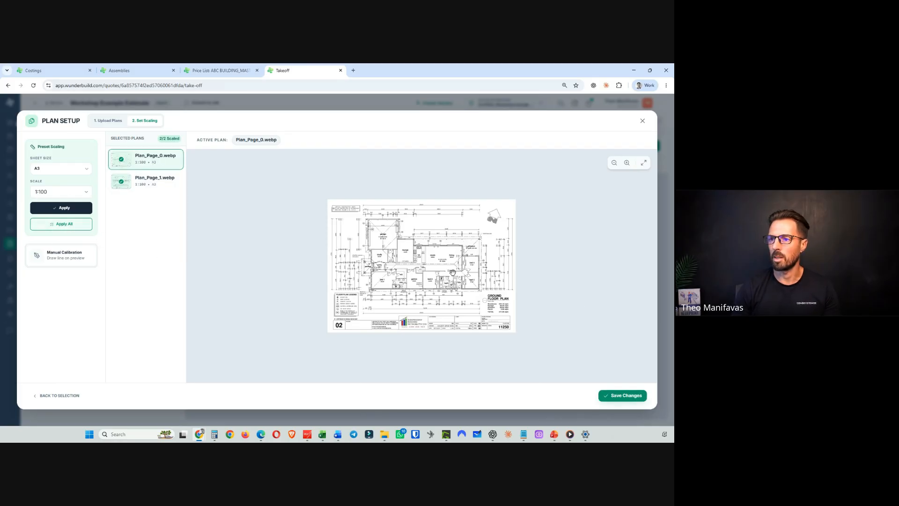
pyautogui.click(629, 397)
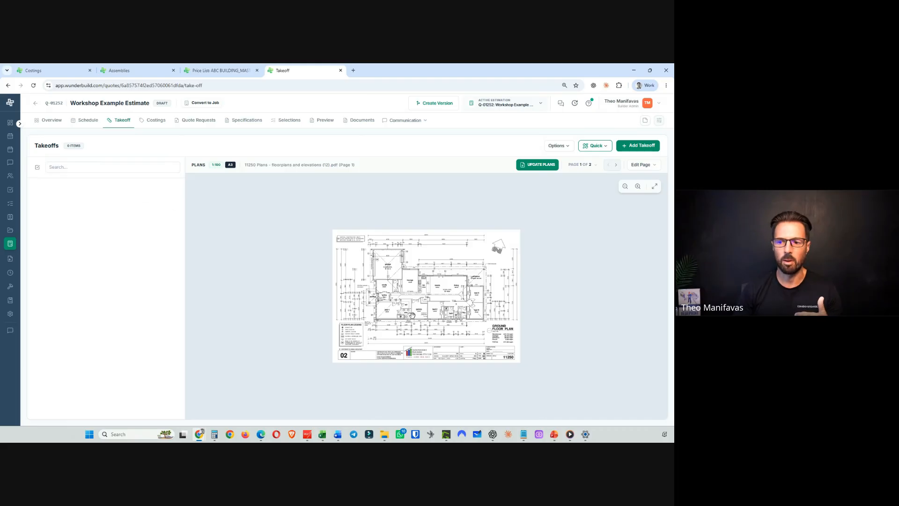
# - Switch to the PowerPoint slide show and advance to the take-off template structure slide
pyautogui.moveTo(555, 437)
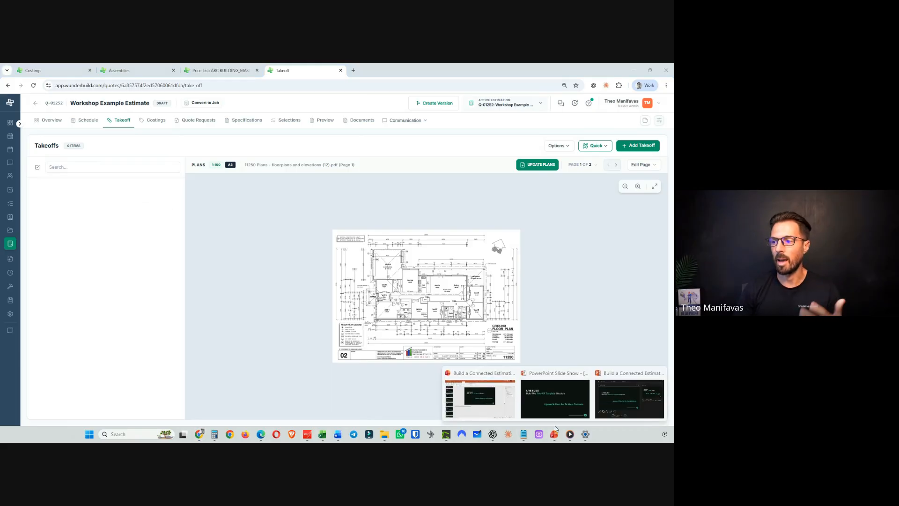
pyautogui.click(555, 411)
pyautogui.click(360, 330)
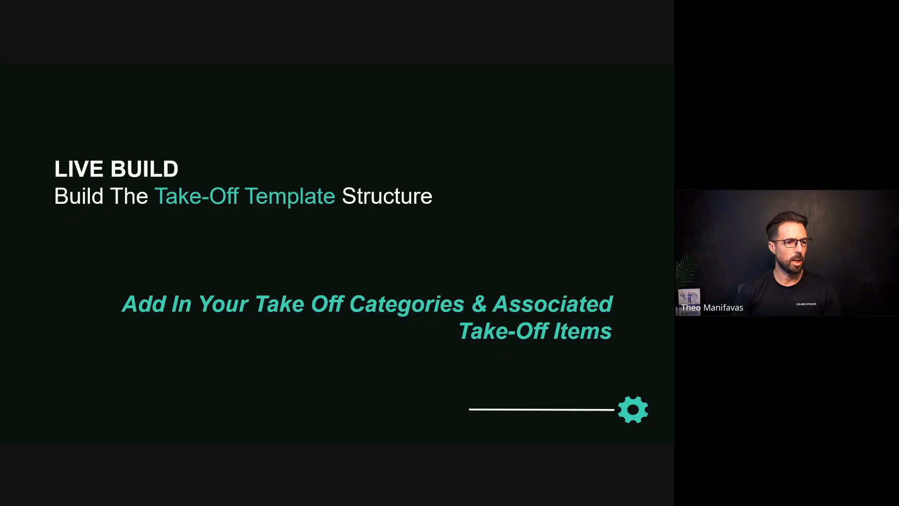
# - Return to the takeoff page, add a new takeoff and paste GENERAL AREA TAKE OFF into its name
pyautogui.hotkey('alt', 'Tab')
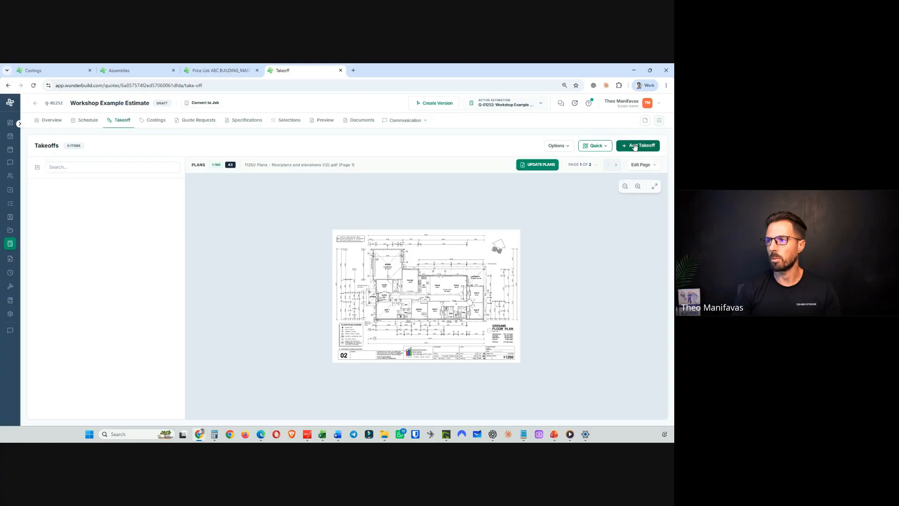
pyautogui.click(635, 146)
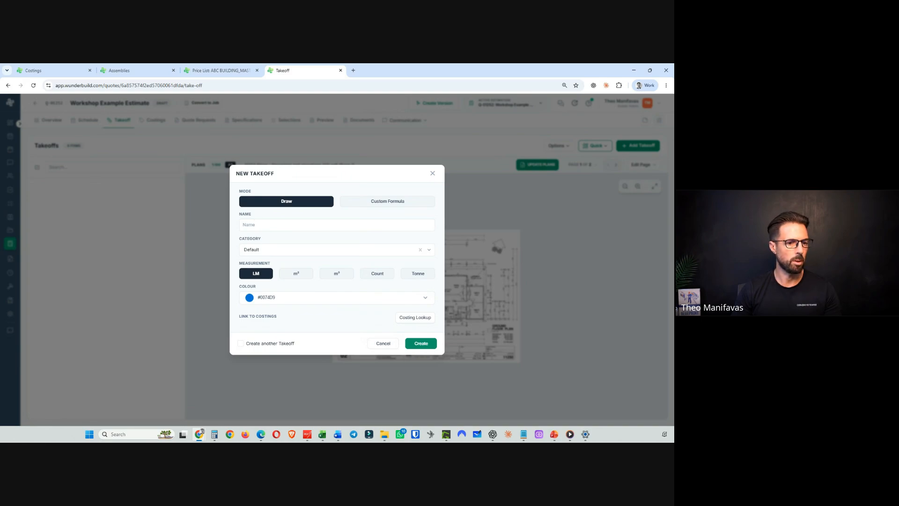
pyautogui.hotkey('alt', 'Tab')
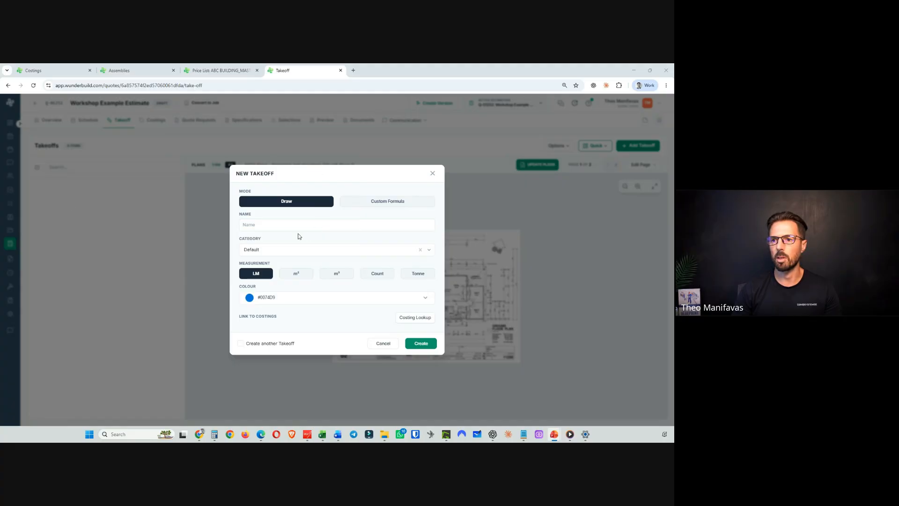
pyautogui.click(281, 229)
pyautogui.write('GENERAL AREA TAKE OFF')
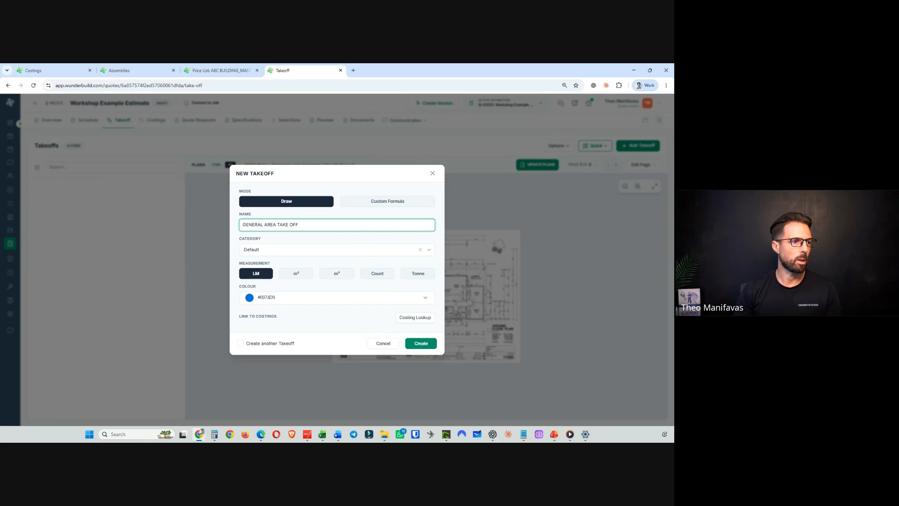
# - Try pasting Ground Floor | Internal Area as the takeoff's category, then reset it to Default
pyautogui.hotkey('alt', 'Tab')
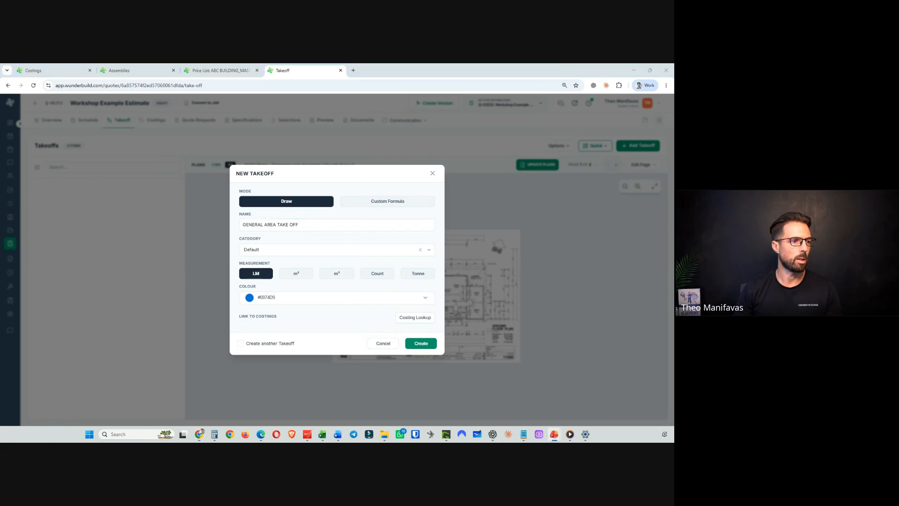
pyautogui.click(269, 248)
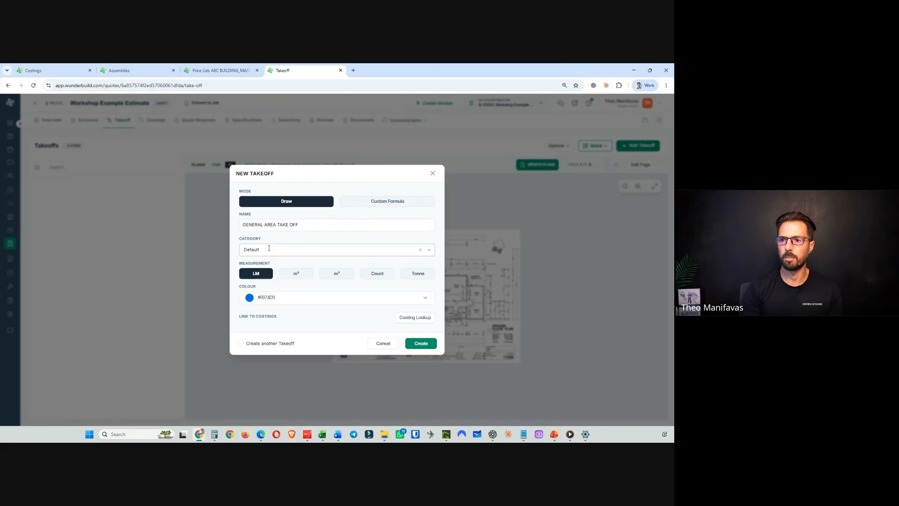
pyautogui.write('Ground Floor | Internal Area')
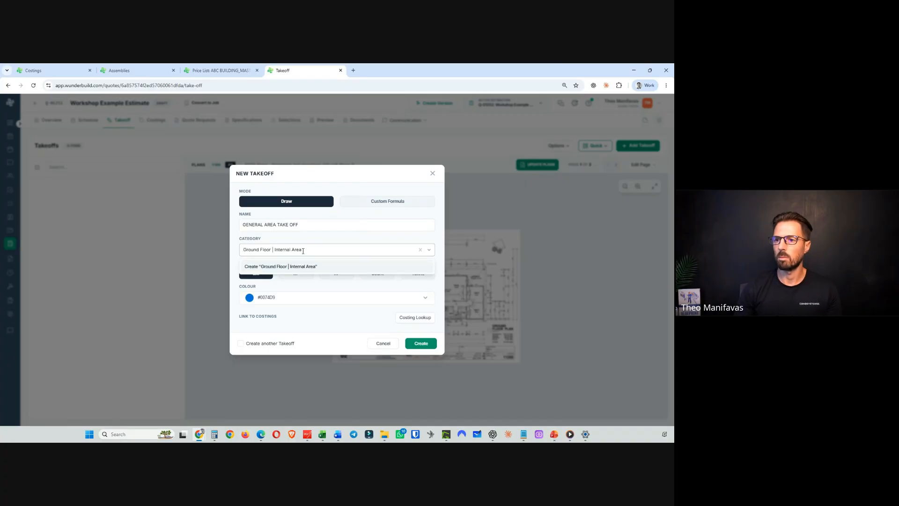
pyautogui.moveTo(303, 251); pyautogui.dragTo(238, 251)
pyautogui.rightClick(247, 250)
pyautogui.click(276, 265)
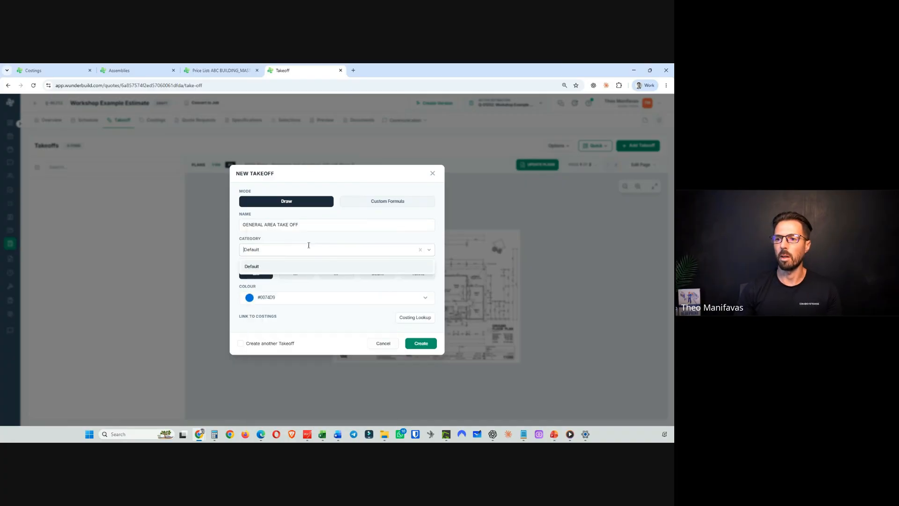
# - Cut the name text and use it to create a new GENERAL AREA TAKE OFF category
pyautogui.click(288, 225)
pyautogui.rightClick(279, 224)
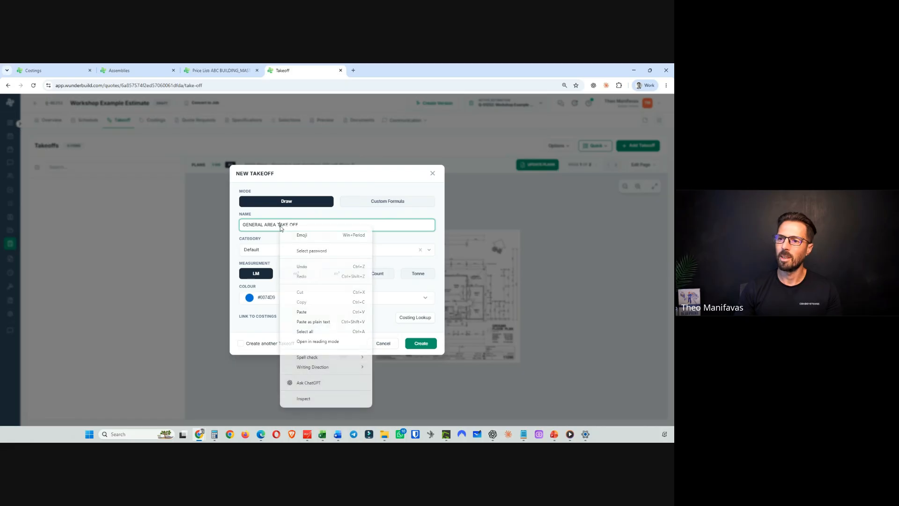
pyautogui.click(262, 223)
pyautogui.tripleClick(262, 223)
pyautogui.rightClick(264, 224)
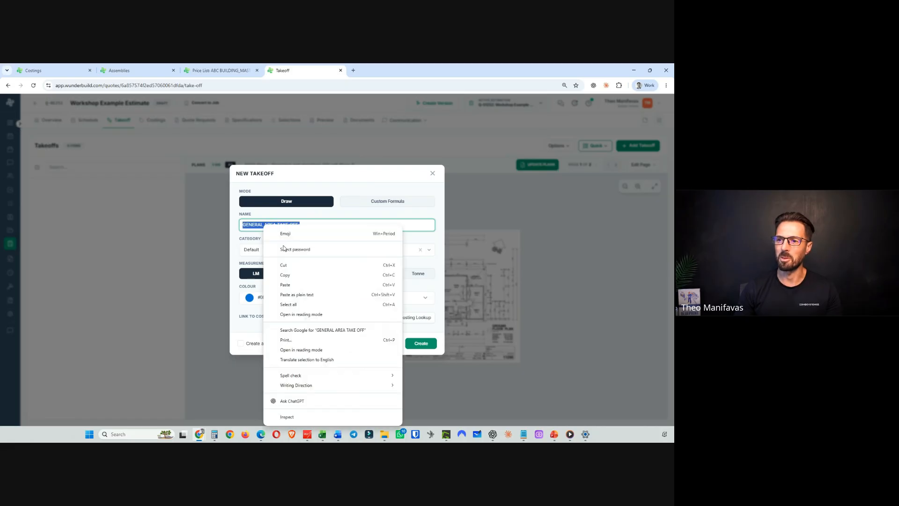
pyautogui.click(285, 266)
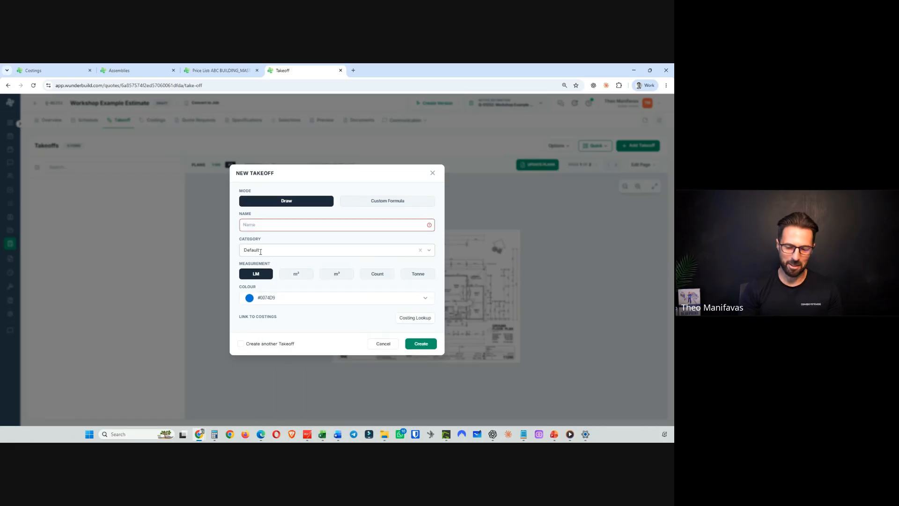
pyautogui.hotkey('ctrl', 'v')
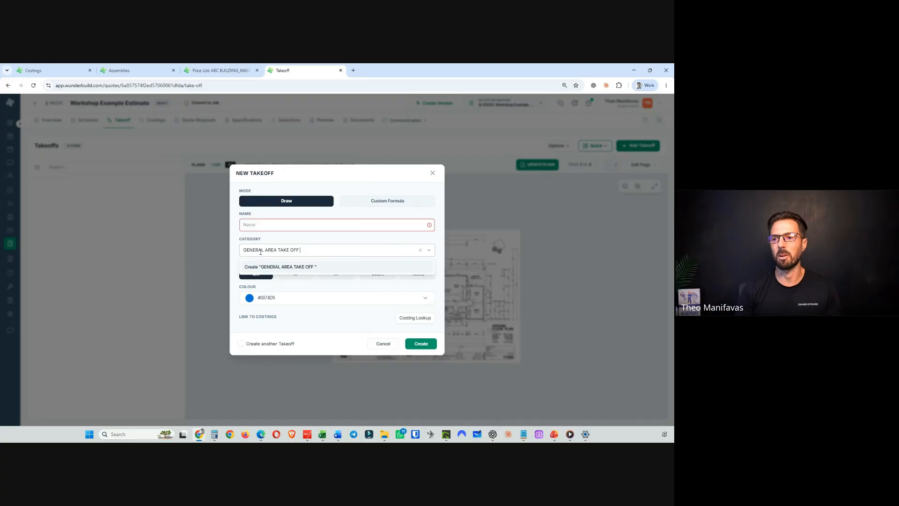
pyautogui.click(282, 266)
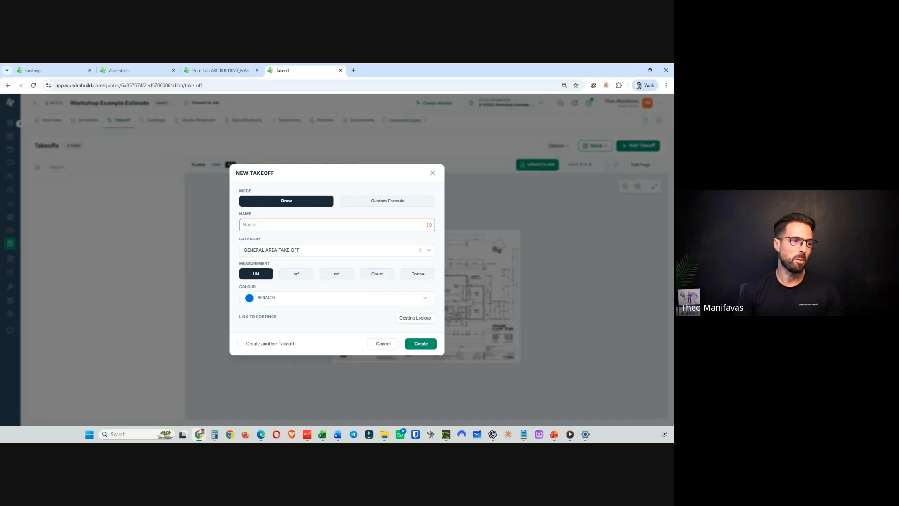
# - Name the takeoff Ground Floor | Internal Area and set its measurement to m²
pyautogui.hotkey('alt', 'Tab')
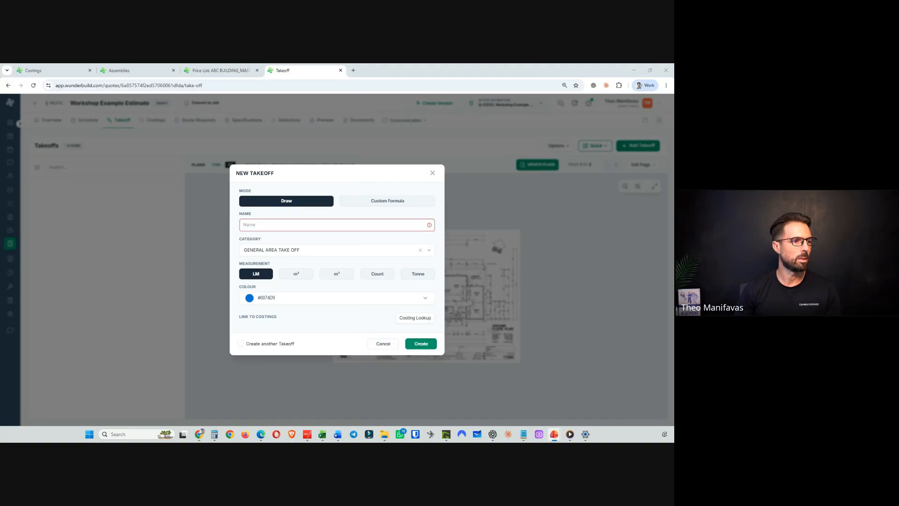
pyautogui.rightClick(262, 224)
pyautogui.click(290, 308)
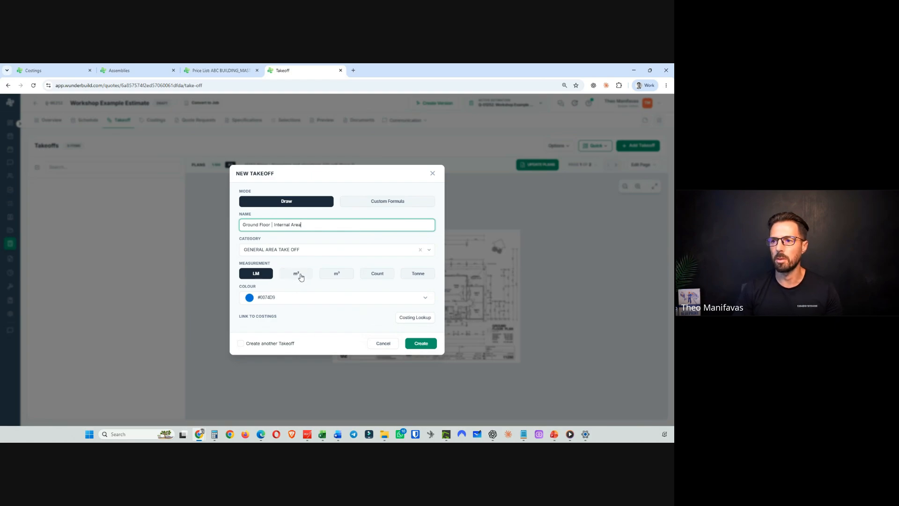
pyautogui.click(301, 275)
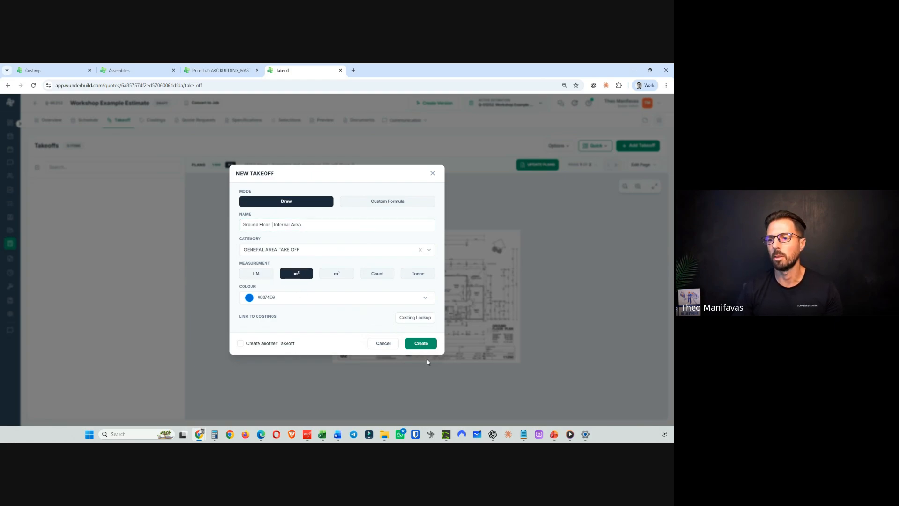
# - Create the Ground Floor | Internal Area takeoff
pyautogui.click(410, 338)
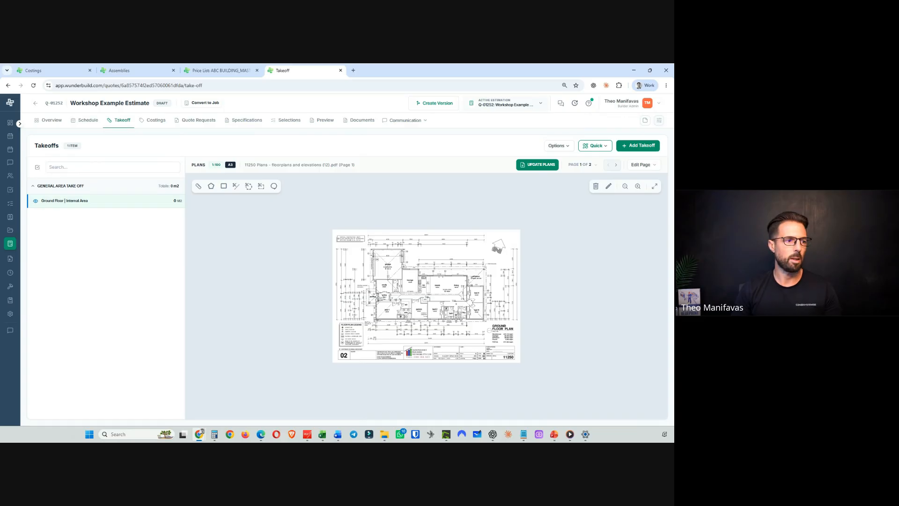
pyautogui.hotkey('alt', 'Tab')
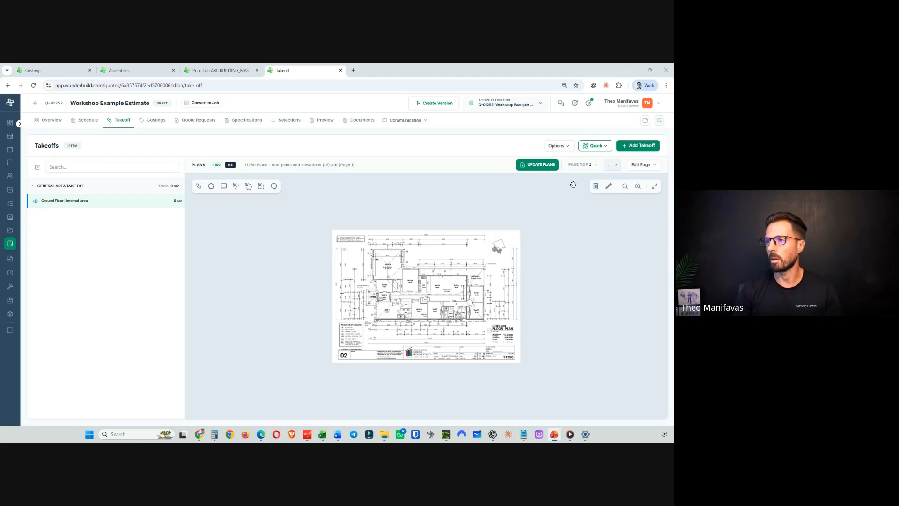
# - Add another new takeoff and paste TIMBER FRAMED WALLS to create it as a new category
pyautogui.click(639, 145)
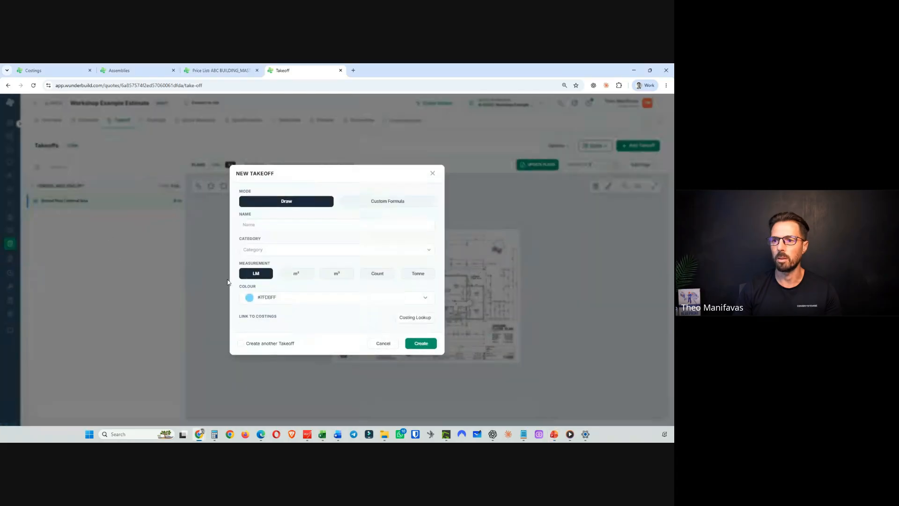
pyautogui.click(263, 249)
pyautogui.hotkey('ctrl', 'v')
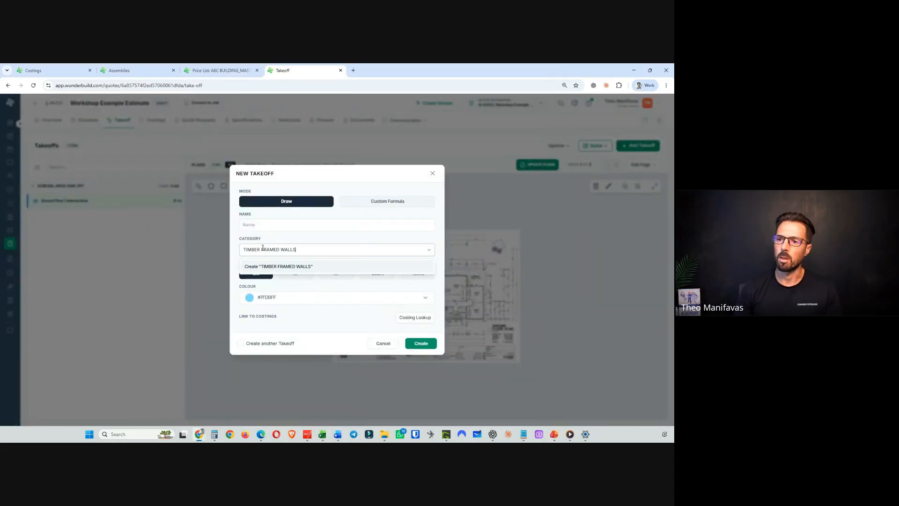
pyautogui.click(284, 267)
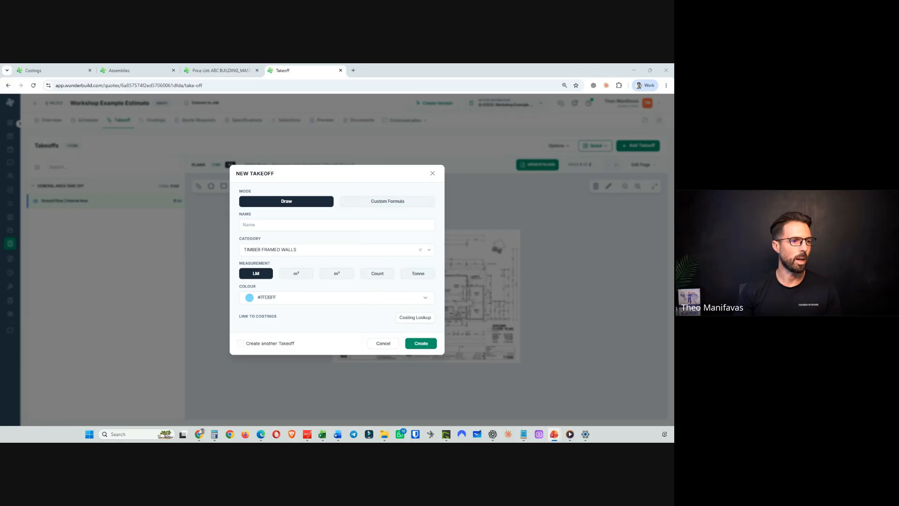
pyautogui.hotkey('alt', 'Tab')
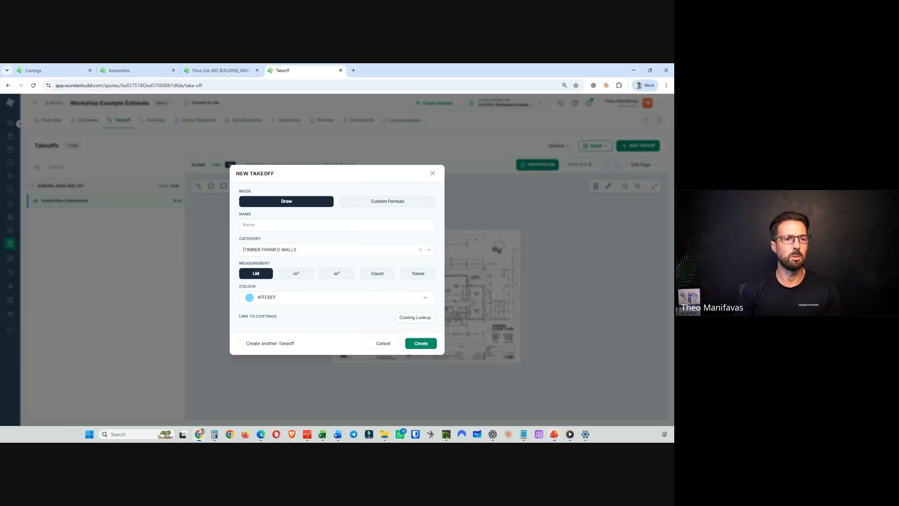
pyautogui.hotkey('alt', 'Tab')
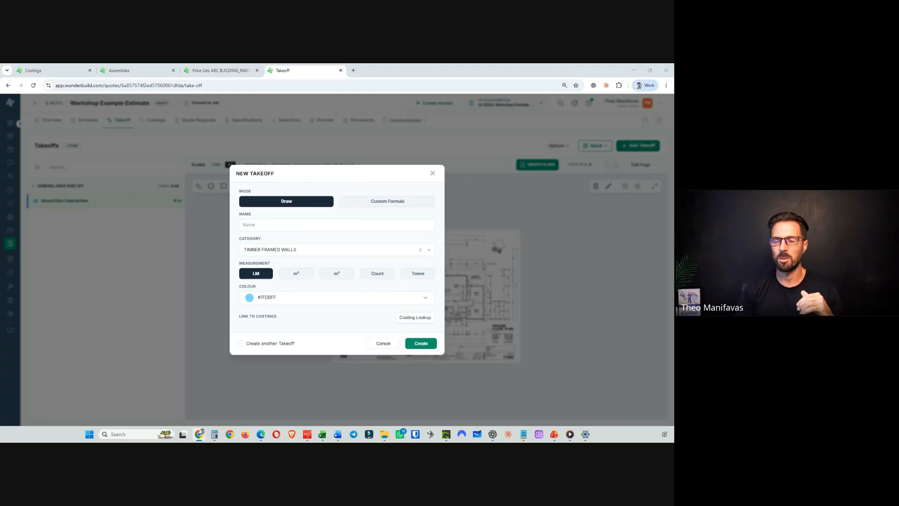
# - Name the takeoff External Timber Framed Wall (Ground Floor) | 450 Stud Centres | 2.7m high | DRY WALLS and create it with LM measurement
pyautogui.click(275, 226)
pyautogui.hotkey('ctrl', 'v')
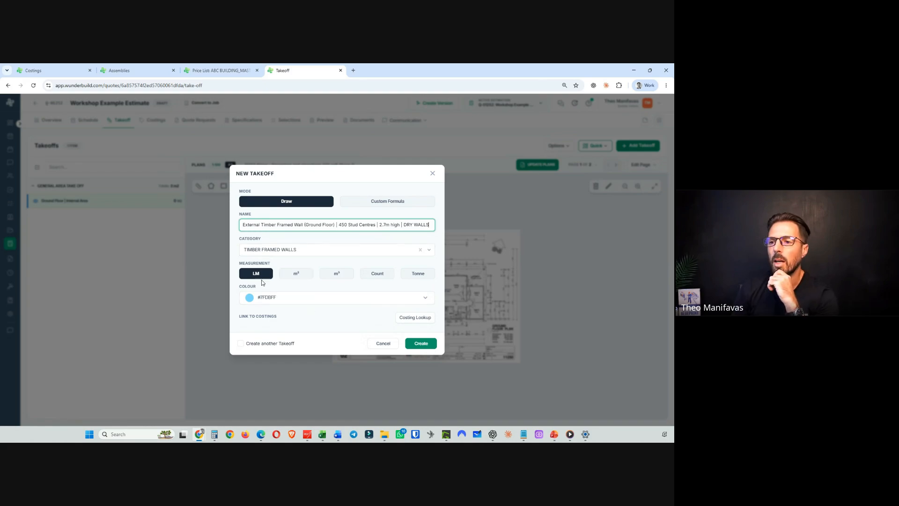
pyautogui.click(421, 344)
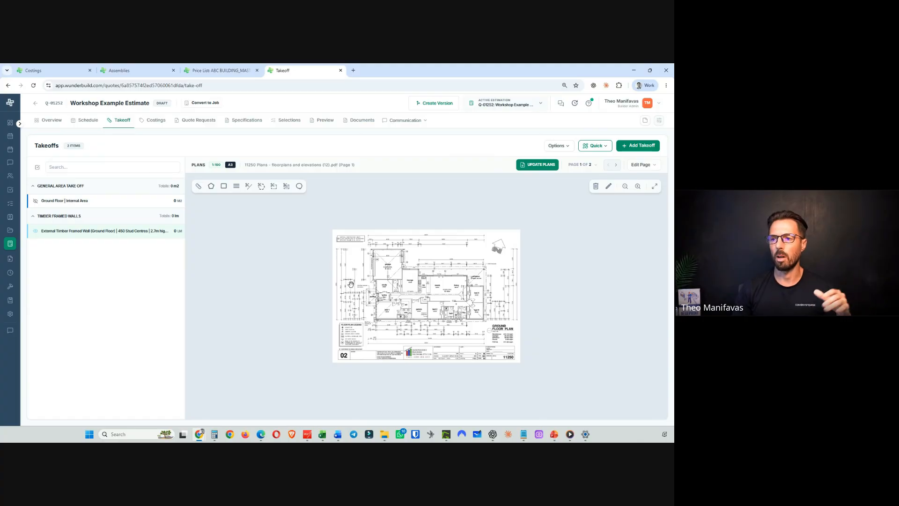
# - Examine the plan and the takeoff categories listed beside it
pyautogui.scroll(3, 351, 284)
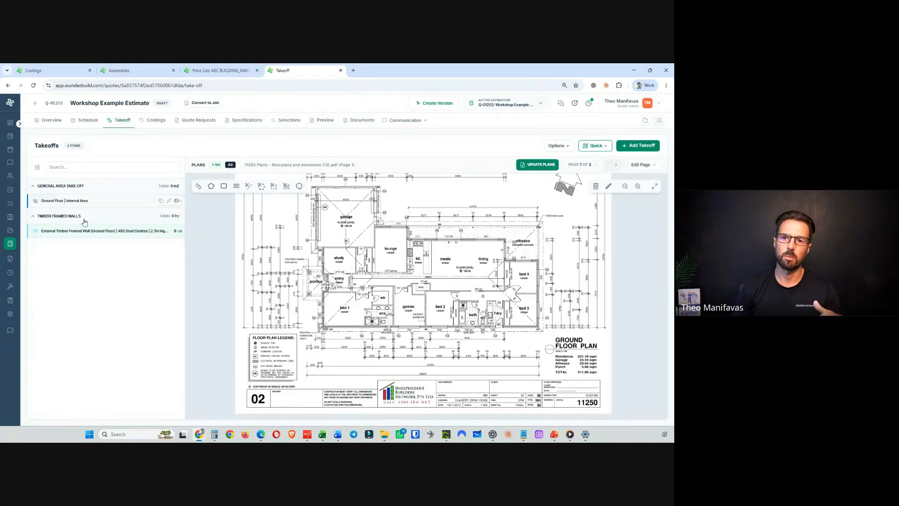
pyautogui.click(35, 186)
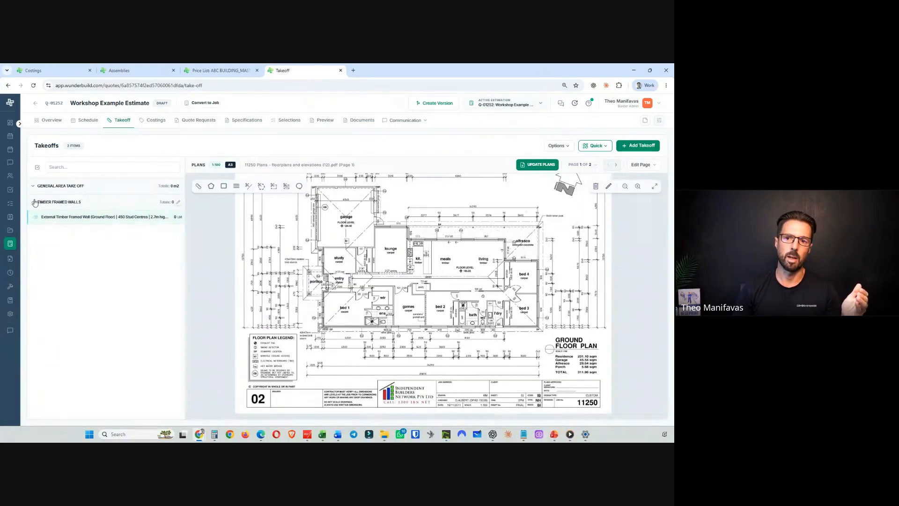
pyautogui.click(34, 202)
pyautogui.click(34, 202)
pyautogui.click(33, 185)
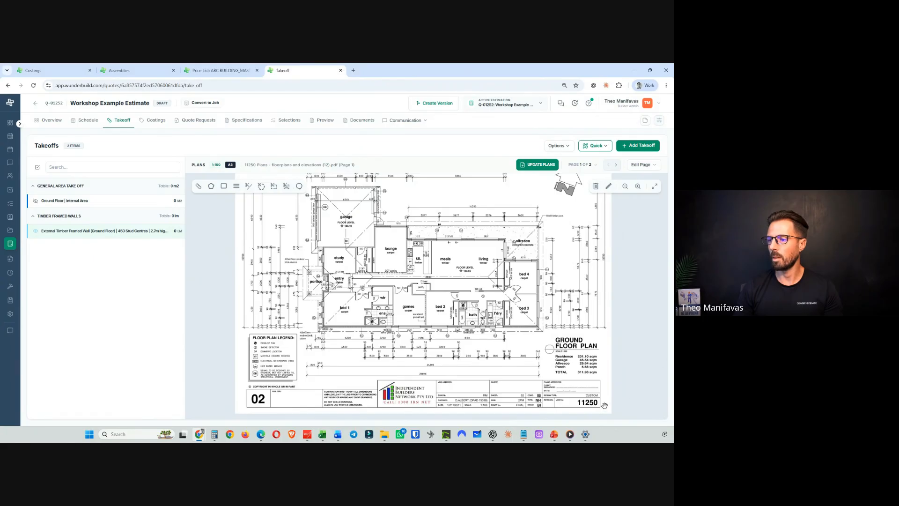
pyautogui.click(557, 437)
pyautogui.click(556, 406)
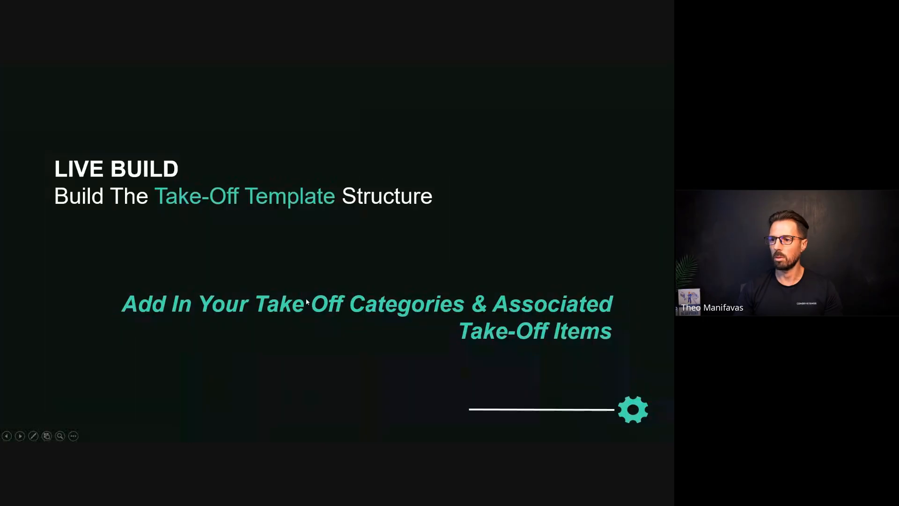
pyautogui.click(307, 301)
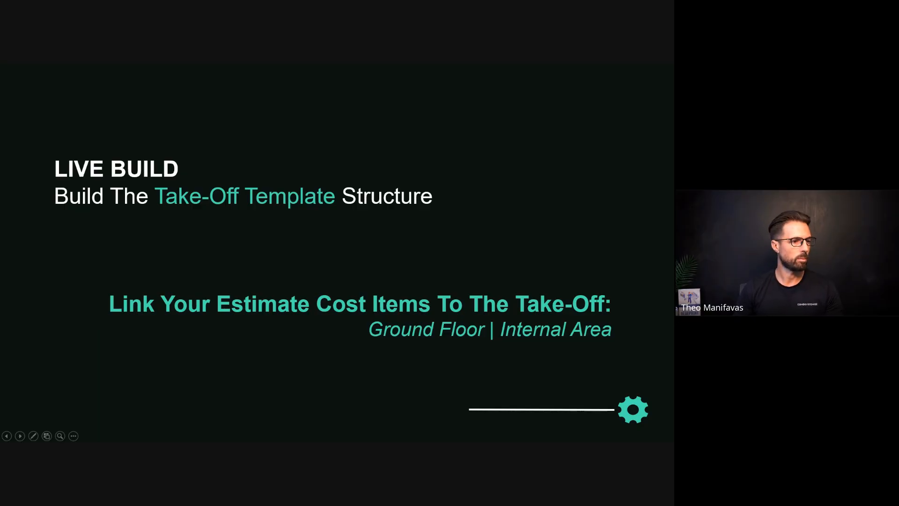
pyautogui.hotkey('alt', 'Tab')
pyautogui.hotkey('alt', 'Tab')
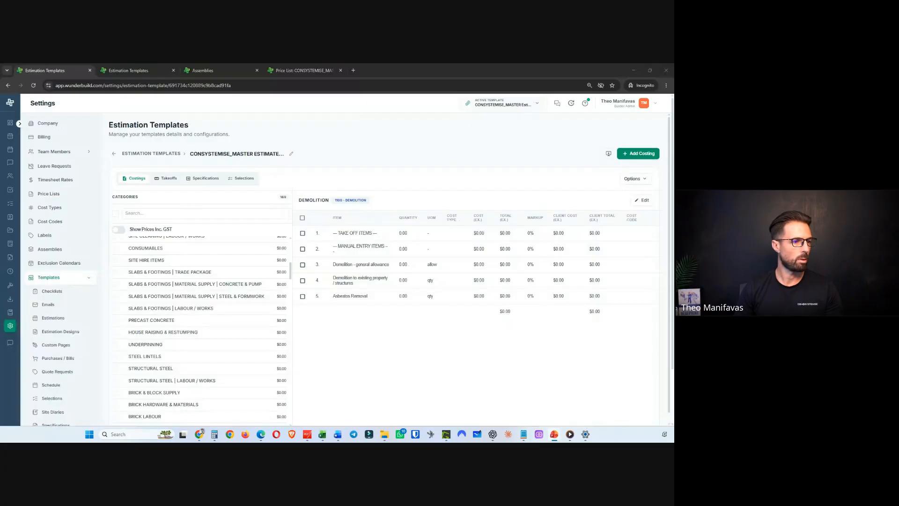
pyautogui.hotkey('alt', 'Tab')
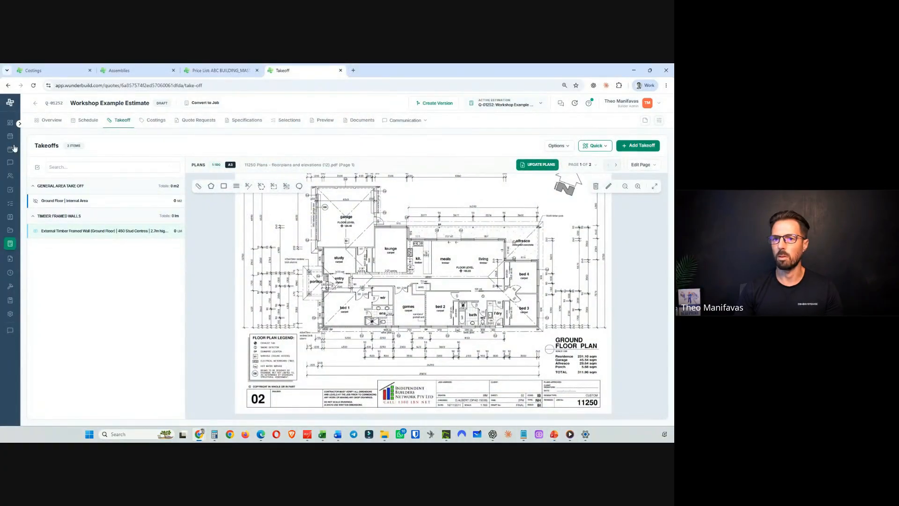
# - Edit the Ground Floor | Internal Area takeoff and link the INTERNAL LOCK UP CARPENTRY costing Lock Up labour - internal works per m2
pyautogui.click(75, 202)
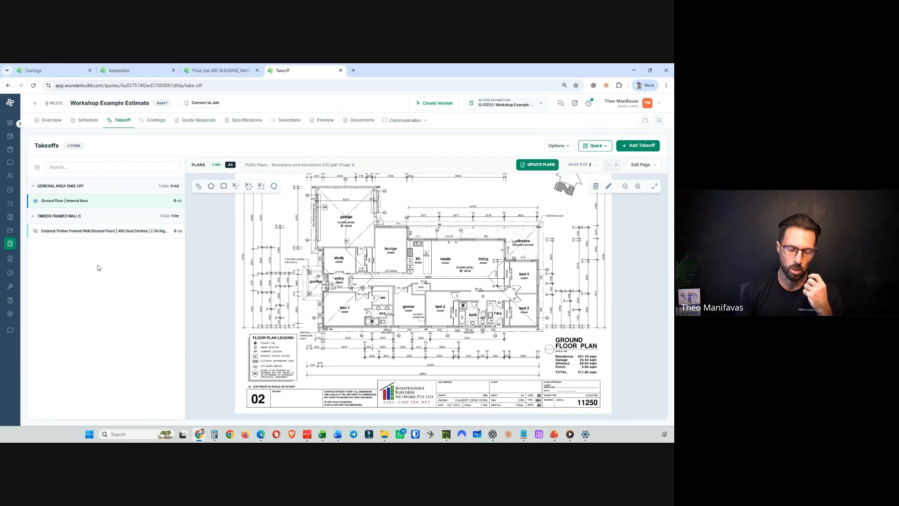
pyautogui.moveTo(110, 203)
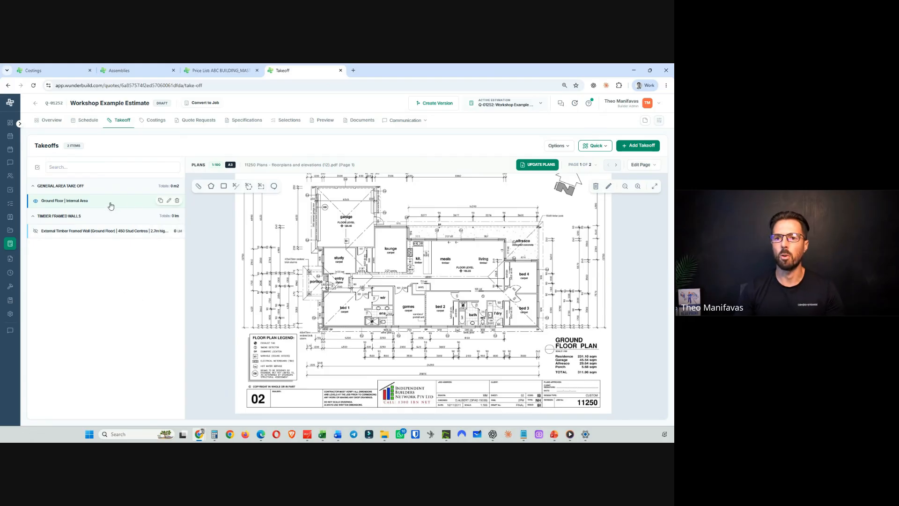
pyautogui.click(168, 202)
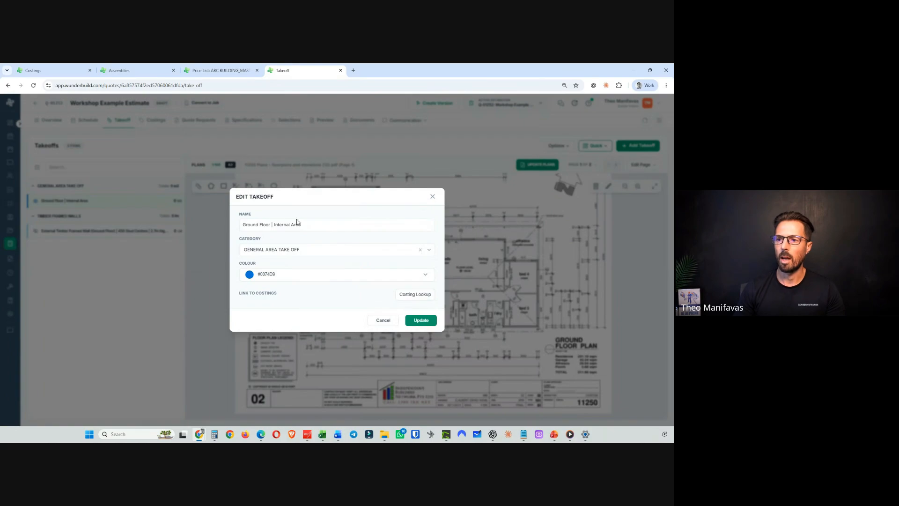
pyautogui.click(416, 297)
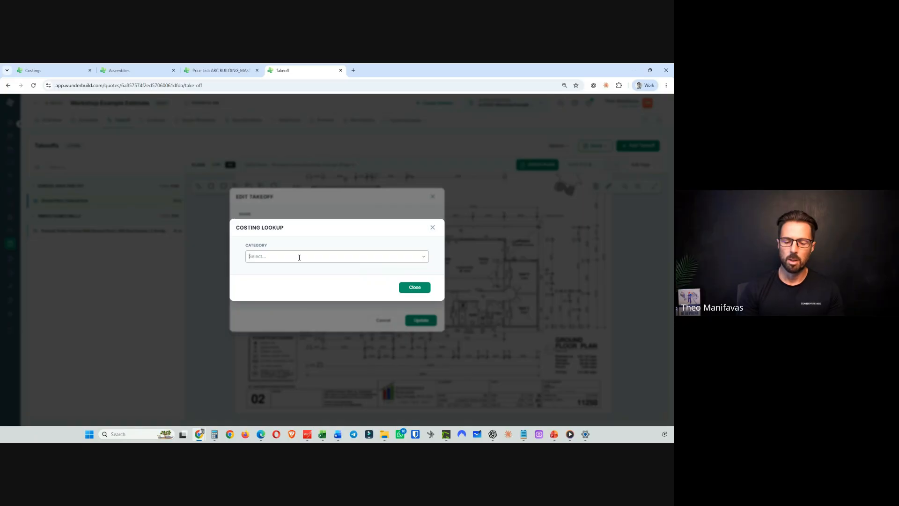
pyautogui.write('LOC')
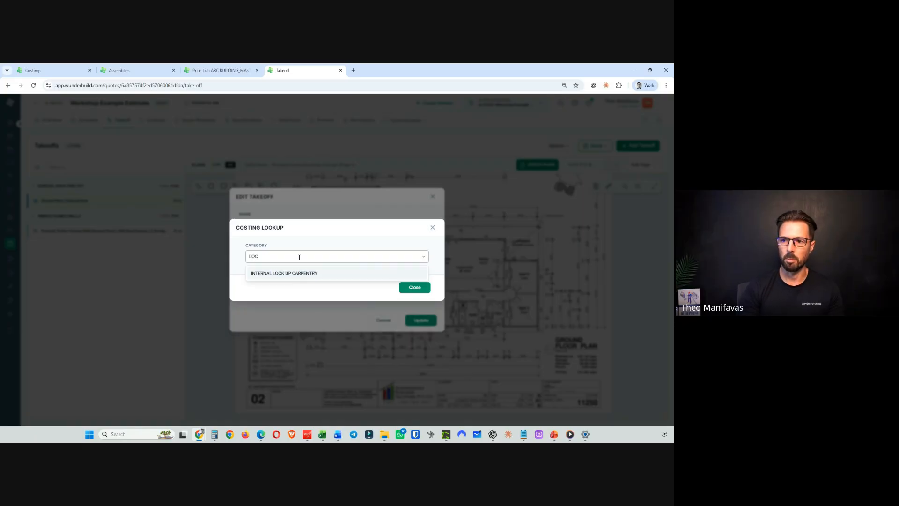
pyautogui.click(291, 273)
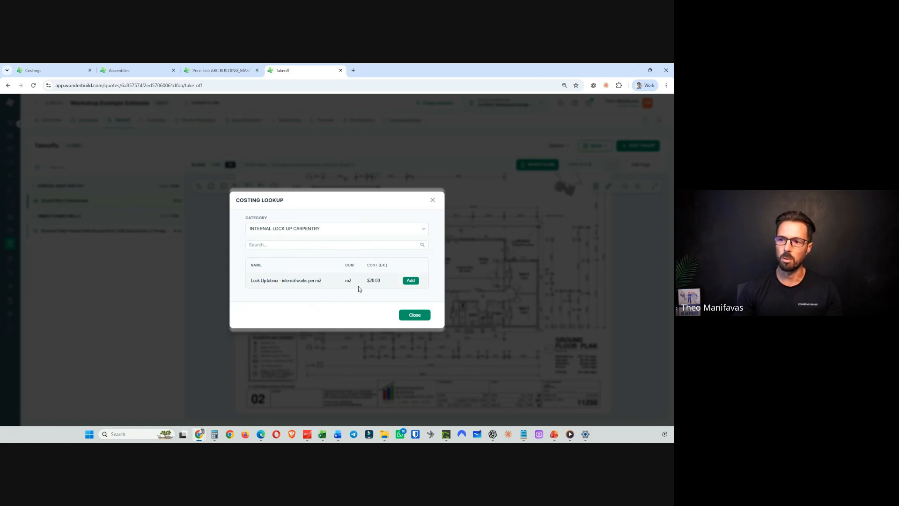
pyautogui.click(410, 281)
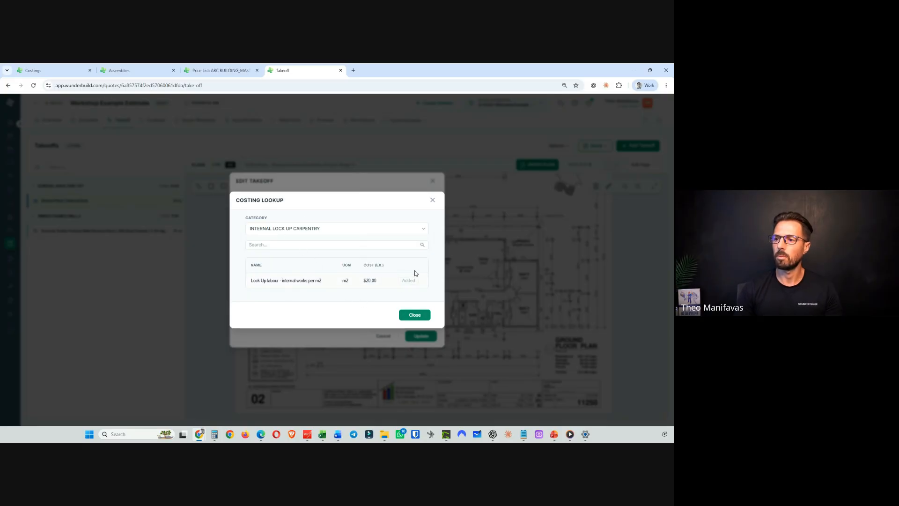
pyautogui.click(414, 316)
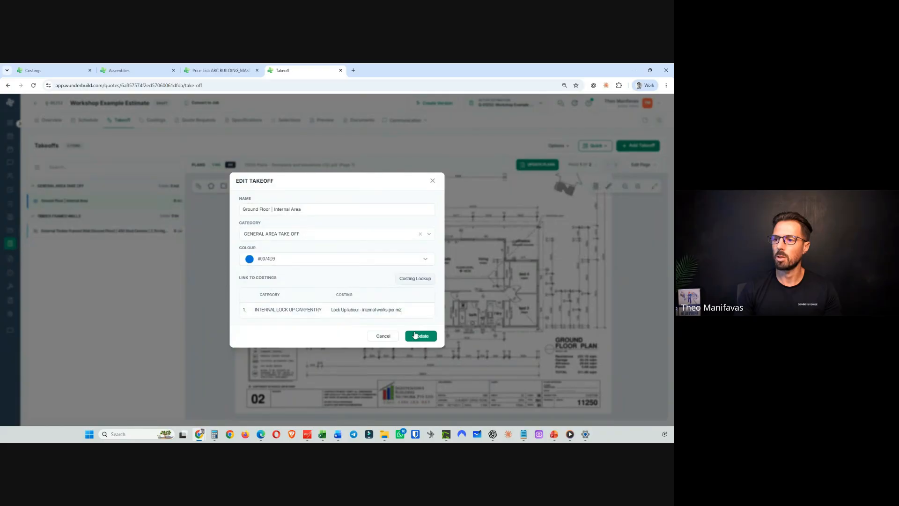
# - Link the FIX CARPENTRY costing Fix labour per m2 to the same takeoff
pyautogui.click(411, 280)
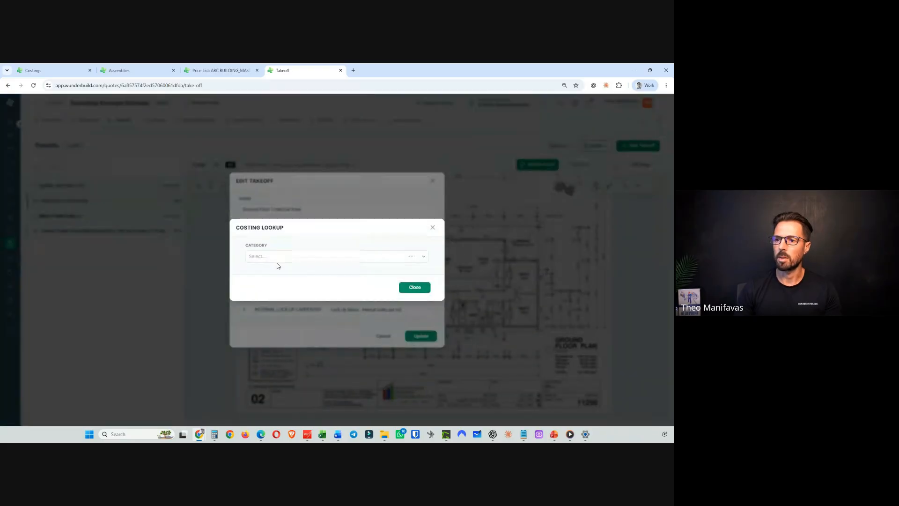
pyautogui.click(279, 257)
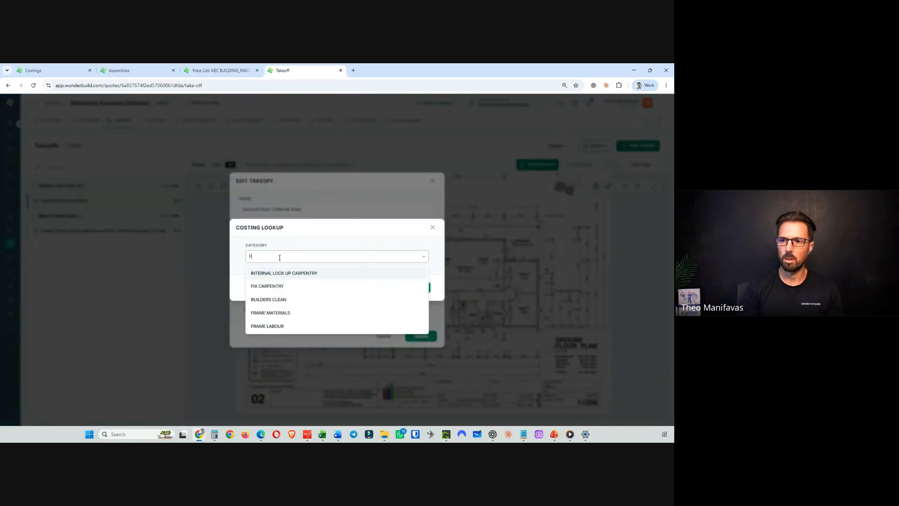
pyautogui.write('FIX')
pyautogui.click(278, 274)
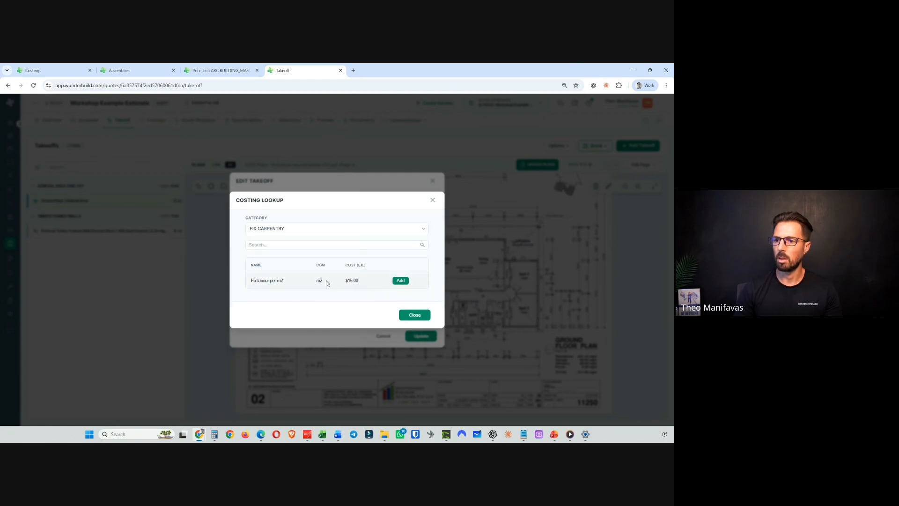
pyautogui.click(401, 282)
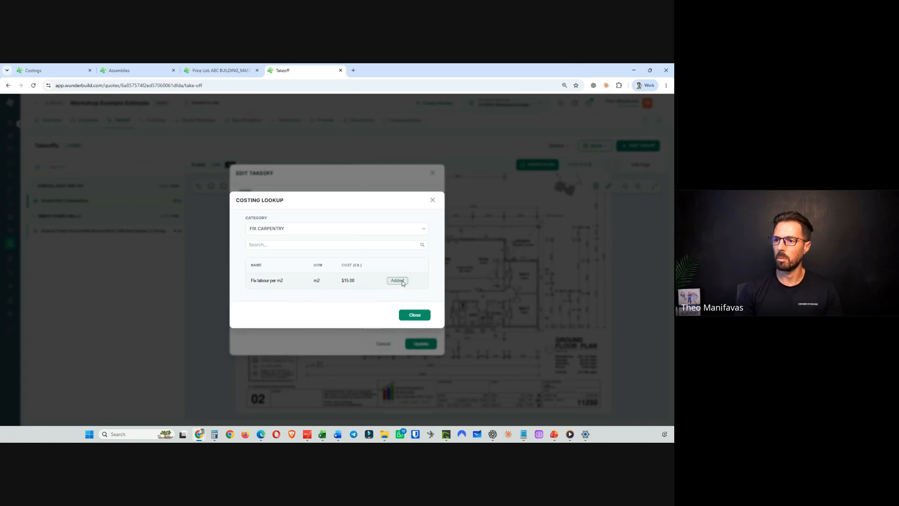
pyautogui.click(415, 316)
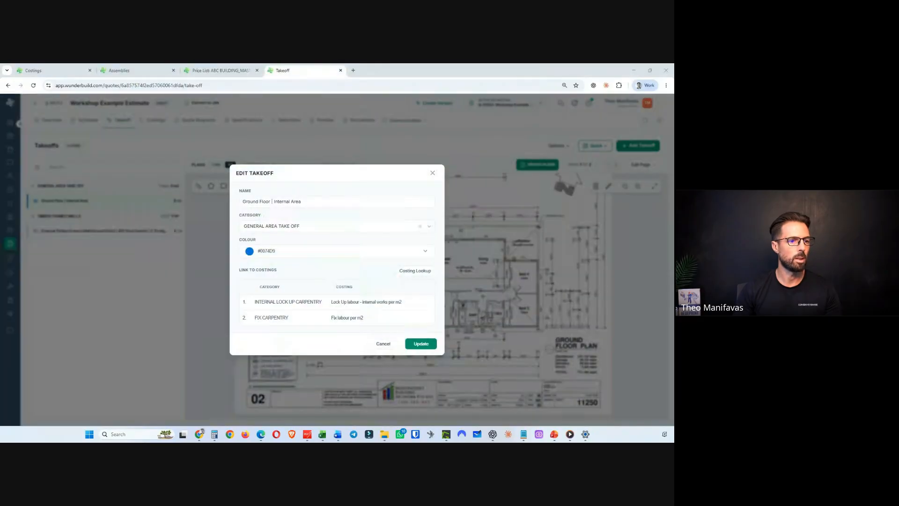
# - Link the PAINTING INTERNAL costing Internal painting, 3 coat system to the takeoff
pyautogui.click(414, 269)
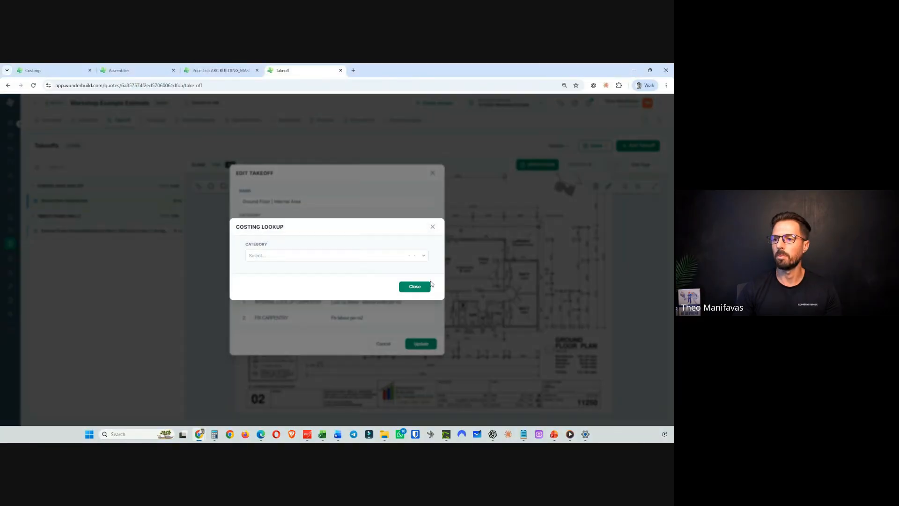
pyautogui.click(316, 256)
pyautogui.write('pa')
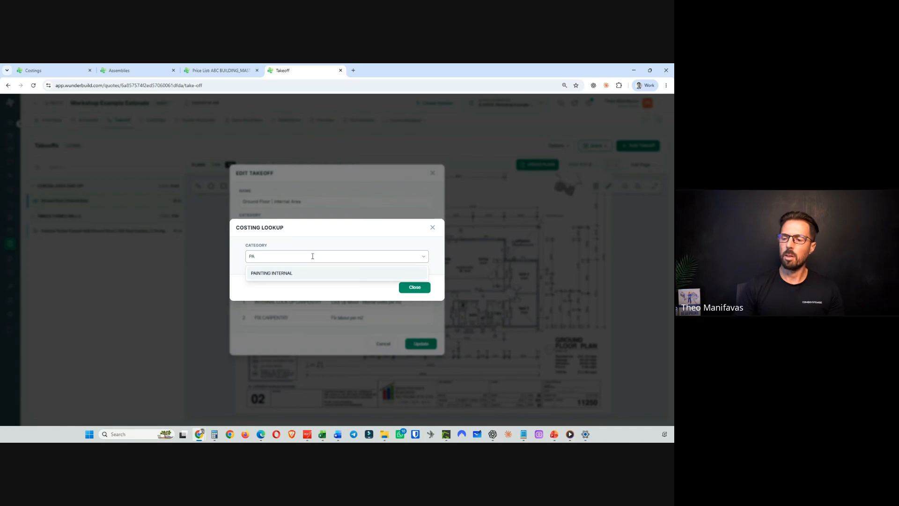
pyautogui.click(295, 271)
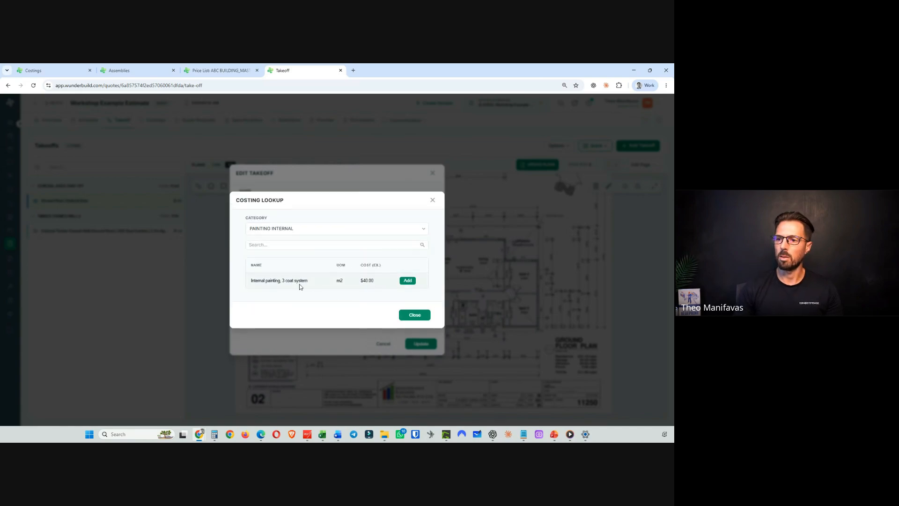
pyautogui.click(409, 280)
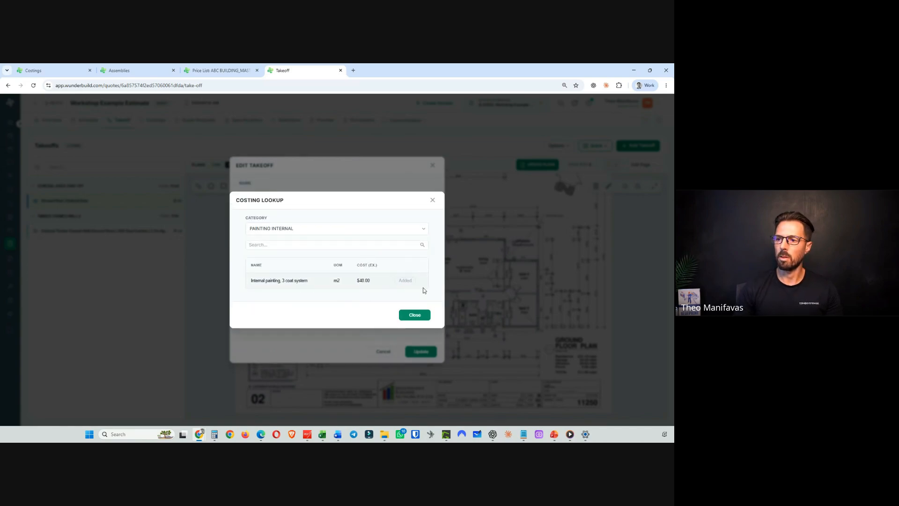
pyautogui.click(415, 315)
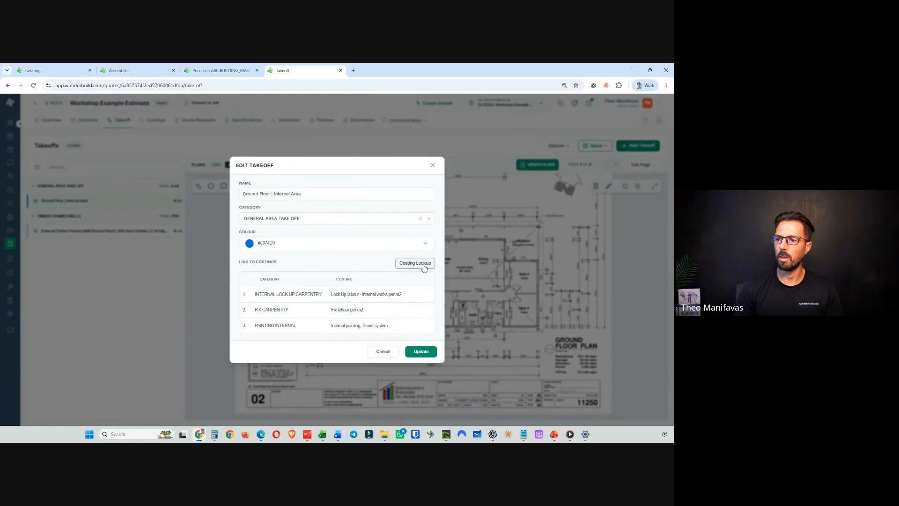
# - Link the BUILDERS CLEAN costing Builders clean - first clean per m2 to the takeoff and save the takeoff
pyautogui.click(419, 263)
pyautogui.click(261, 255)
pyautogui.write('BUILD')
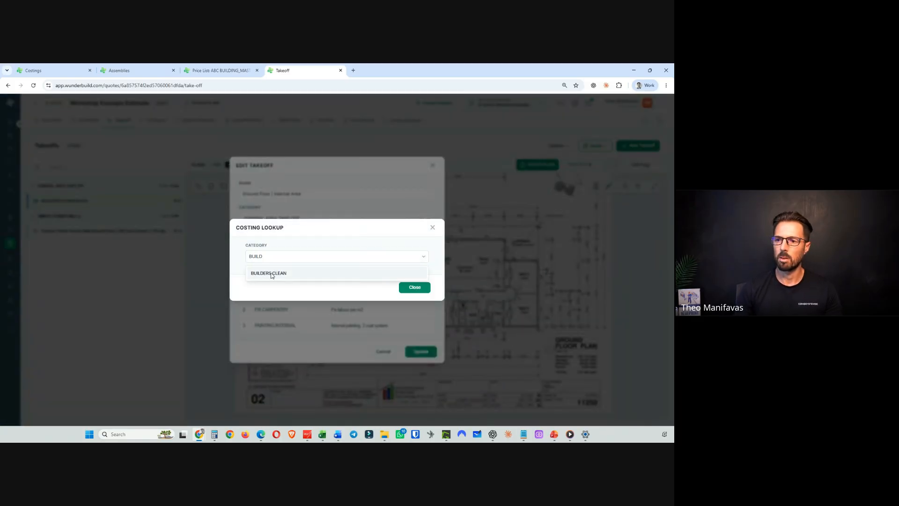
pyautogui.click(271, 274)
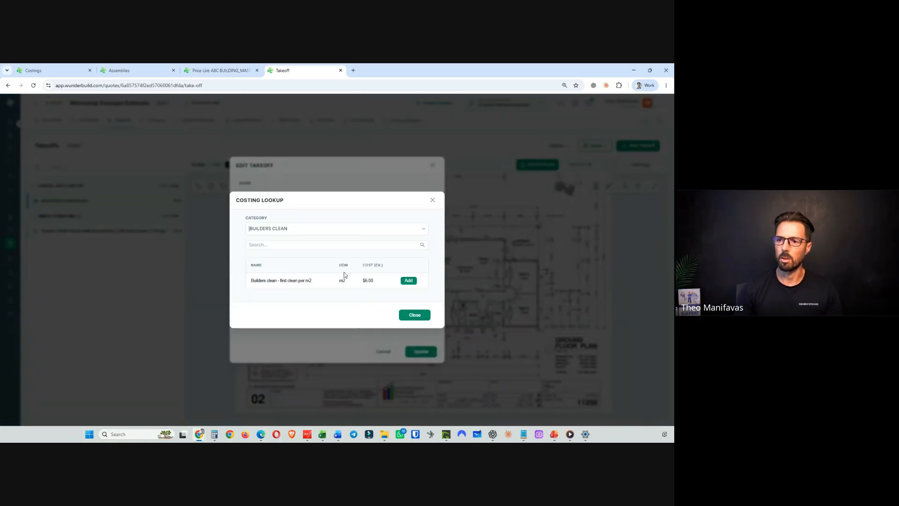
pyautogui.click(407, 281)
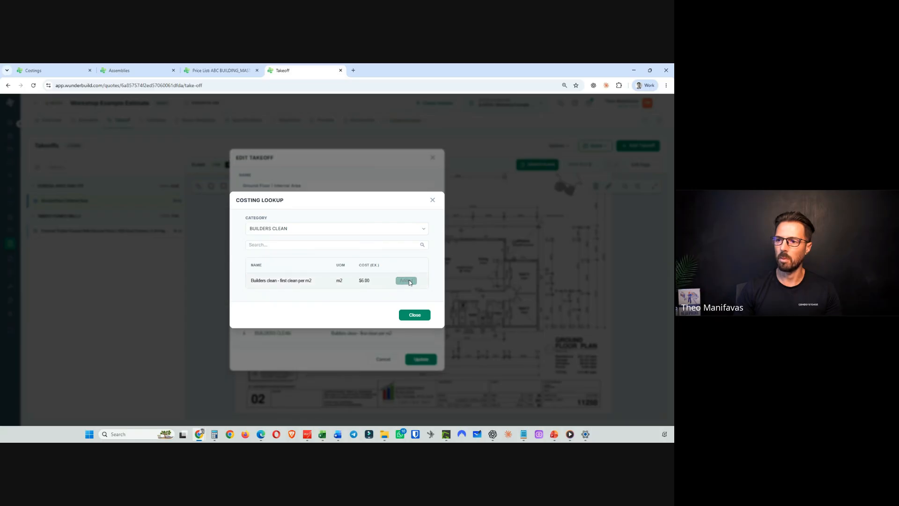
pyautogui.click(412, 315)
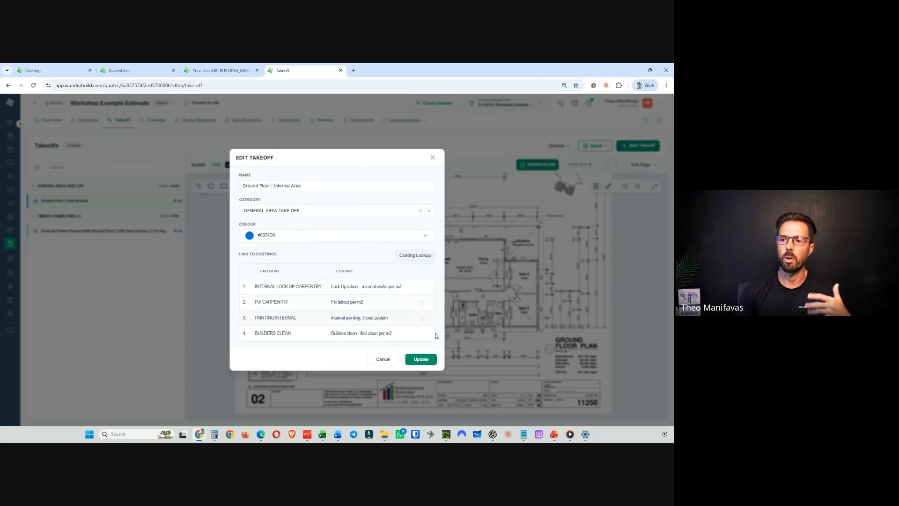
pyautogui.click(423, 363)
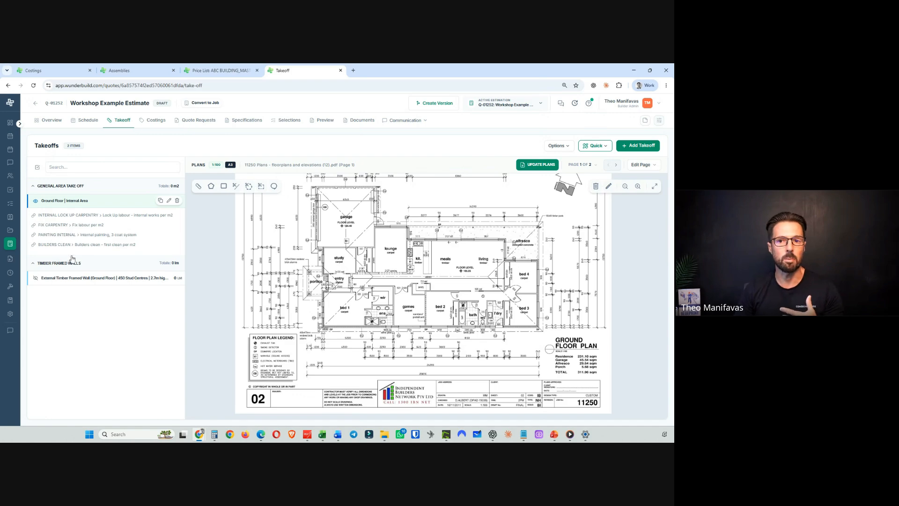
pyautogui.click(66, 189)
pyautogui.click(71, 204)
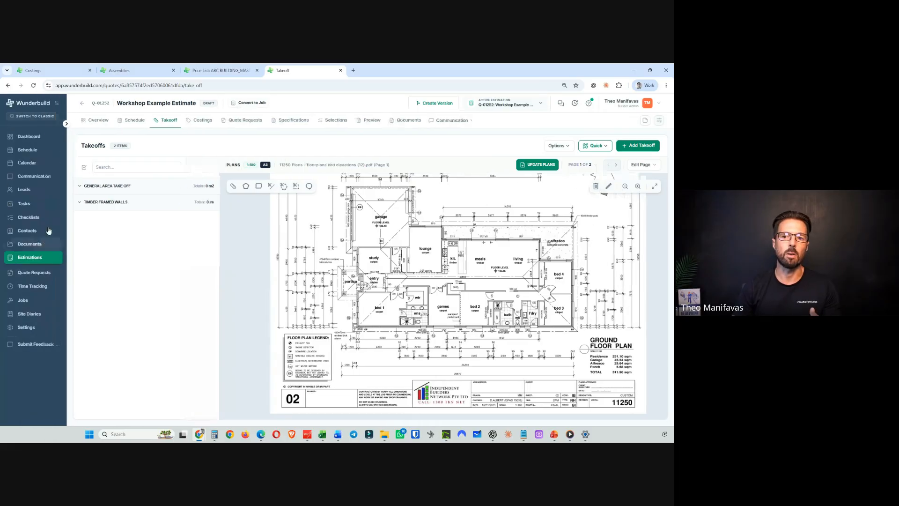
pyautogui.click(88, 186)
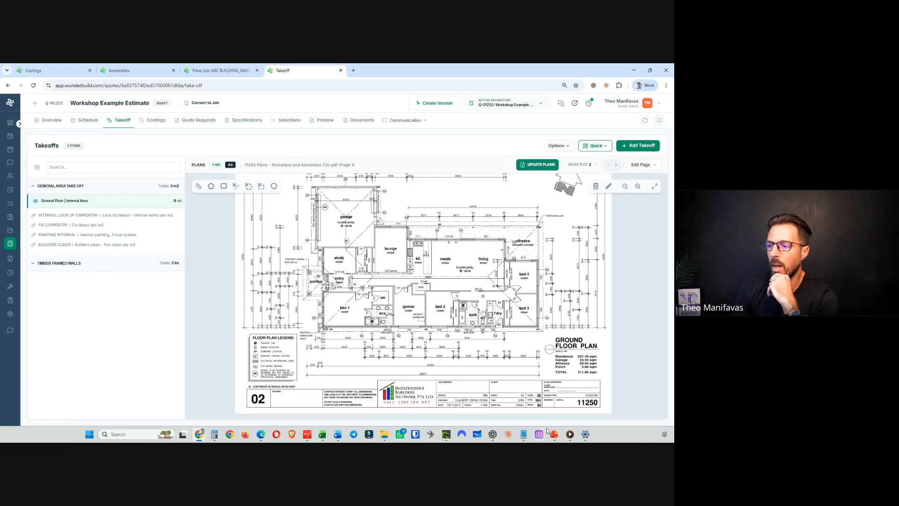
pyautogui.moveTo(554, 434)
pyautogui.click(481, 384)
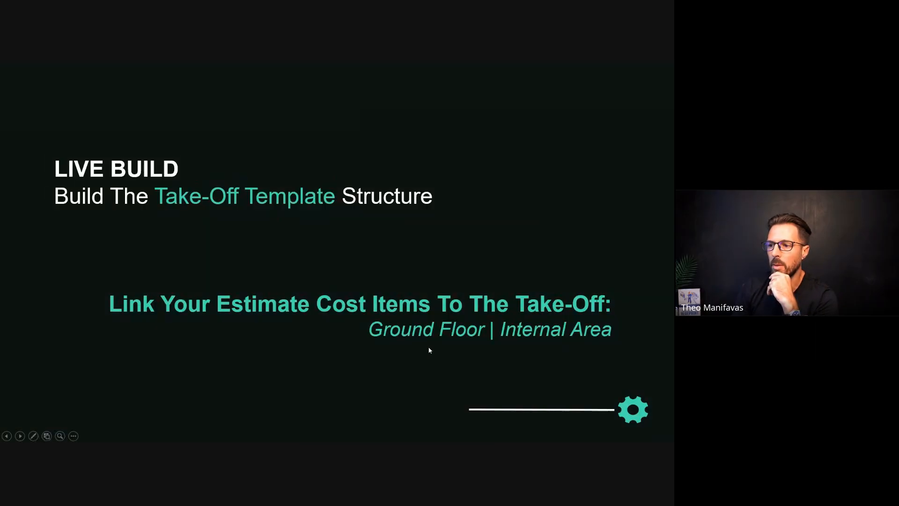
pyautogui.press('Right')
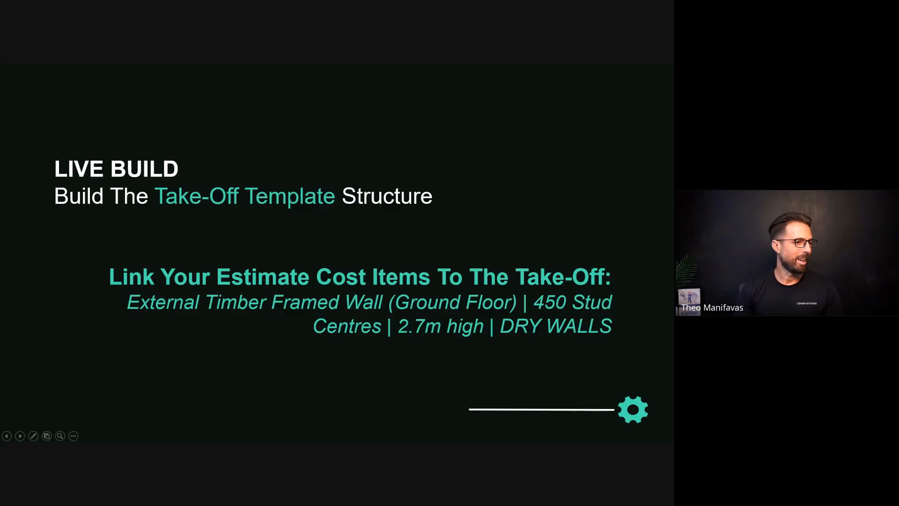
# - Review the reference estimate's External Timber Framed Wall takeoff and its costings, then return to the workshop estimate
pyautogui.hotkey('alt', 'Tab')
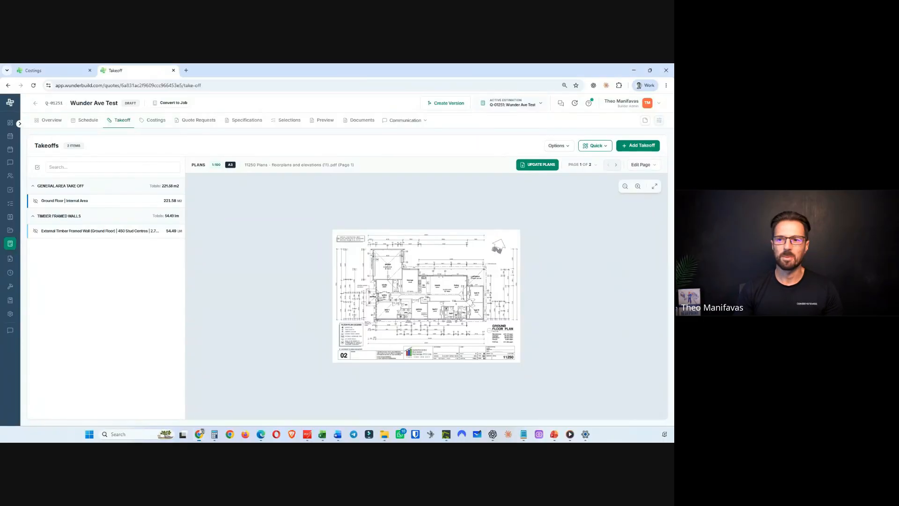
pyautogui.click(108, 230)
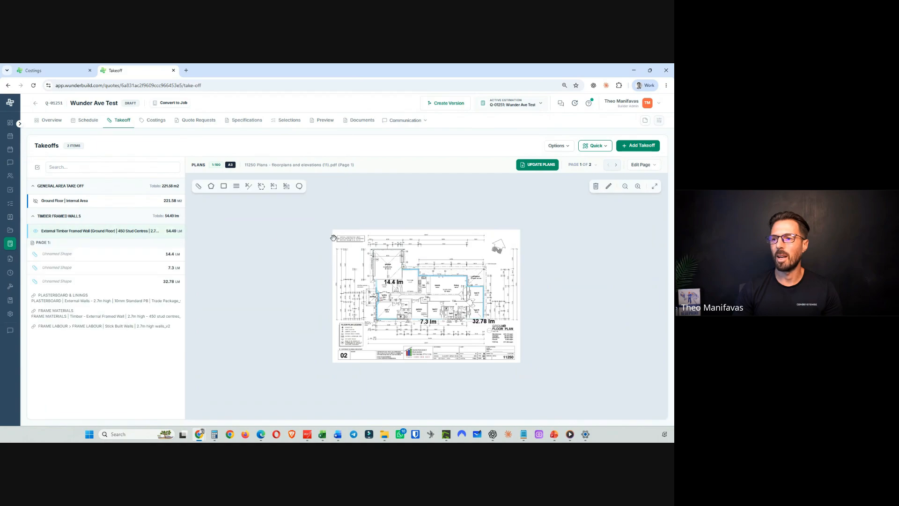
pyautogui.click(87, 231)
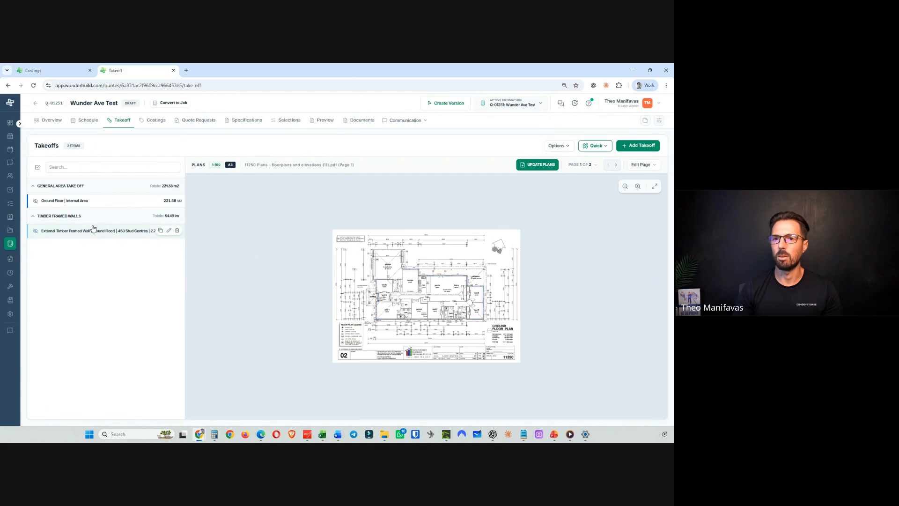
pyautogui.click(70, 71)
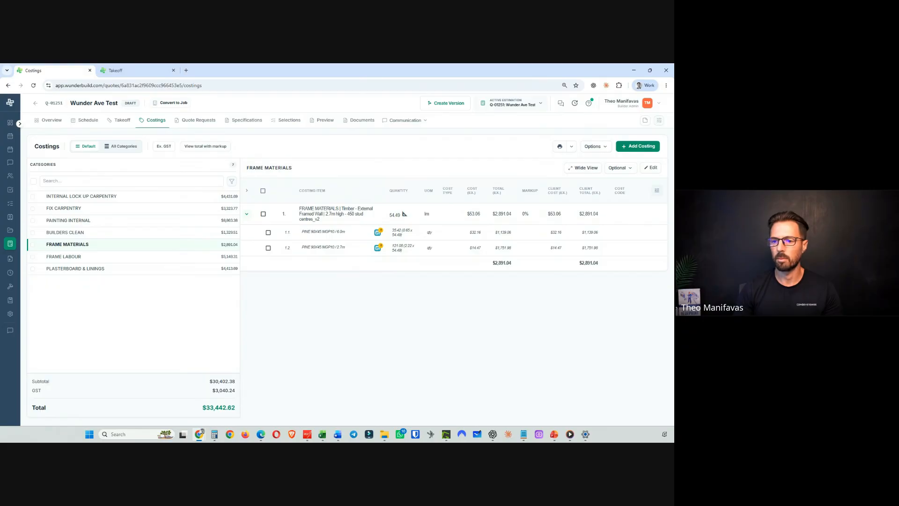
pyautogui.moveTo(201, 437)
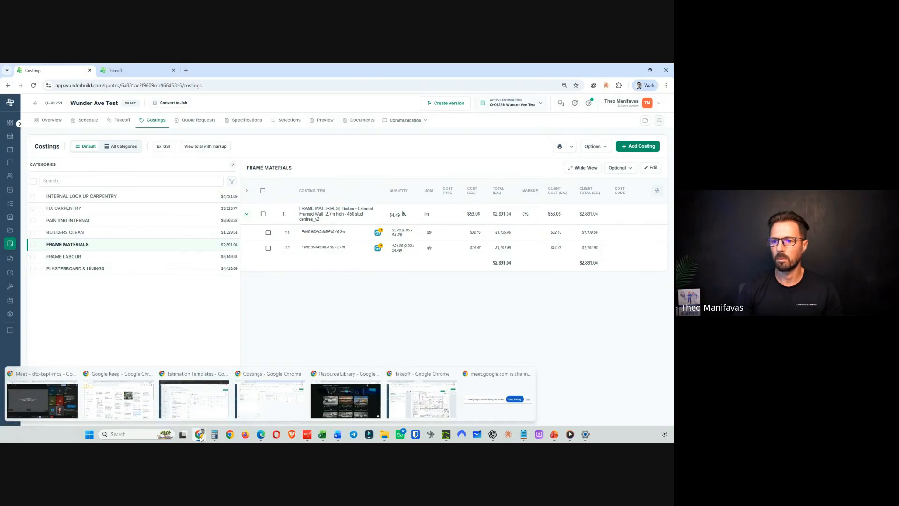
pyautogui.click(423, 402)
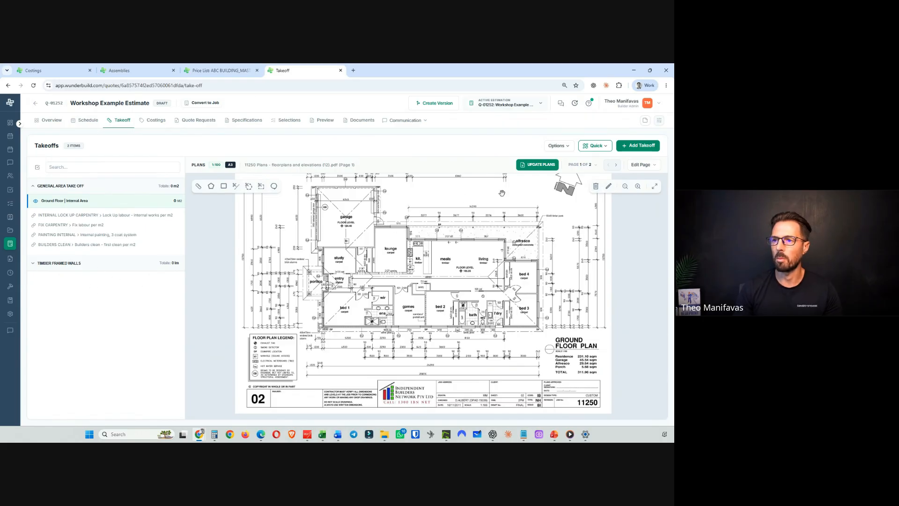
# - Edit the External Timber Framed Wall takeoff and link the FRAME MATERIALS costing Timber - External Framed Wall | 2.7m high - 450 stud centres_v3
pyautogui.click(96, 262)
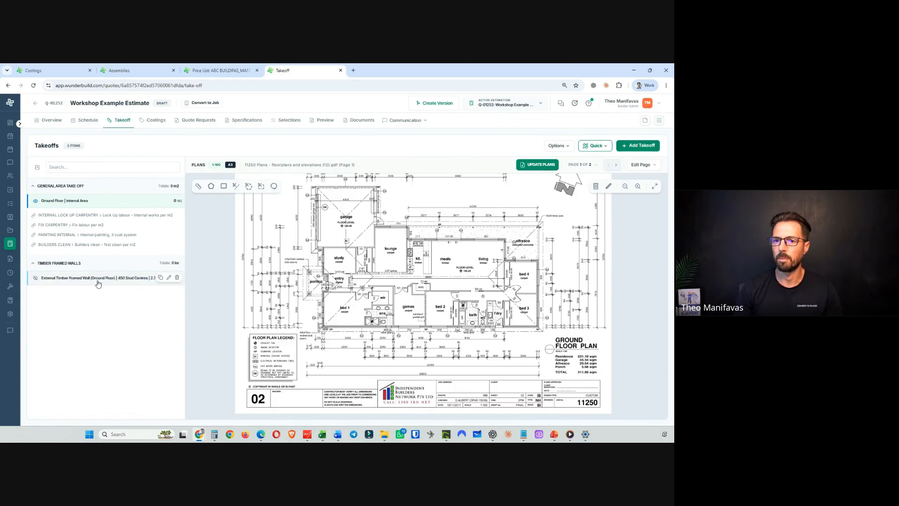
pyautogui.click(98, 283)
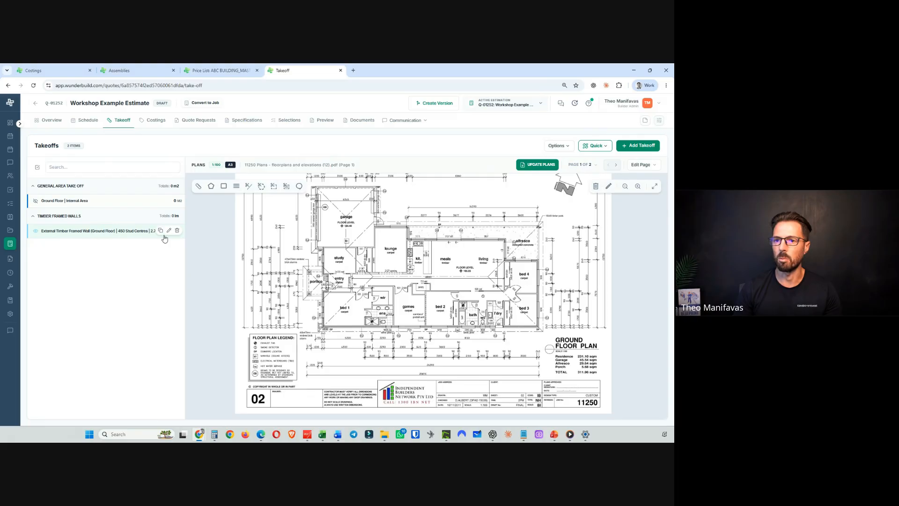
pyautogui.click(169, 231)
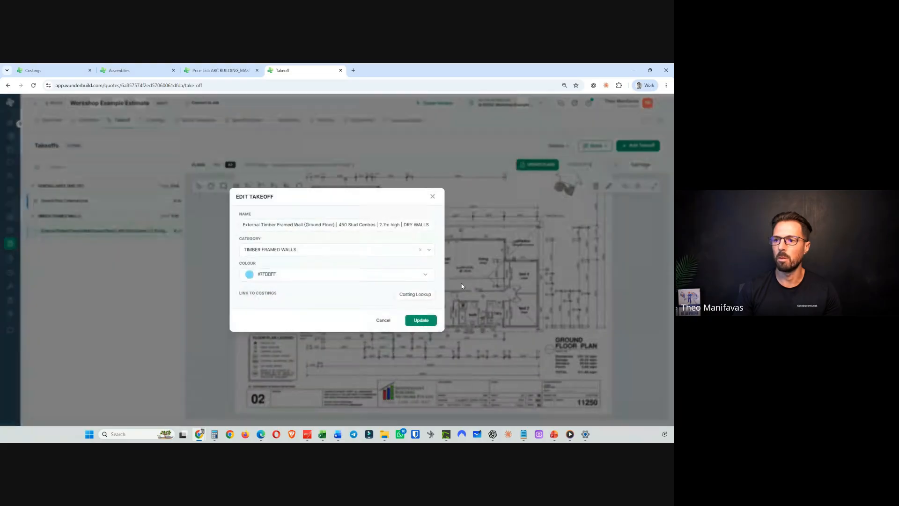
pyautogui.click(416, 295)
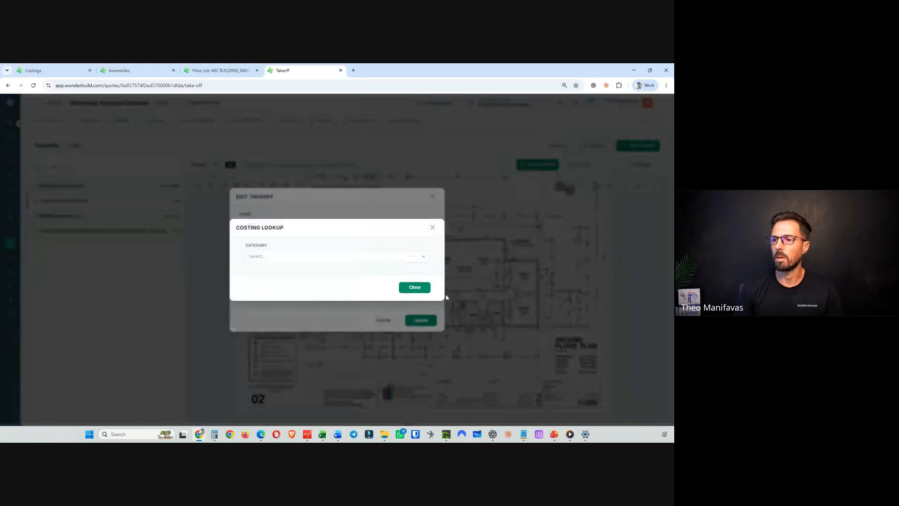
pyautogui.click(287, 259)
pyautogui.write('frame')
pyautogui.click(280, 272)
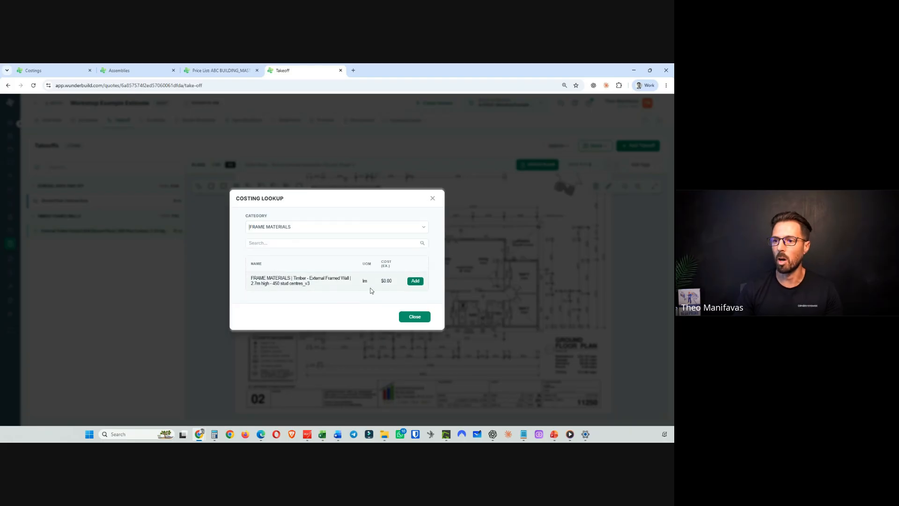
pyautogui.click(415, 281)
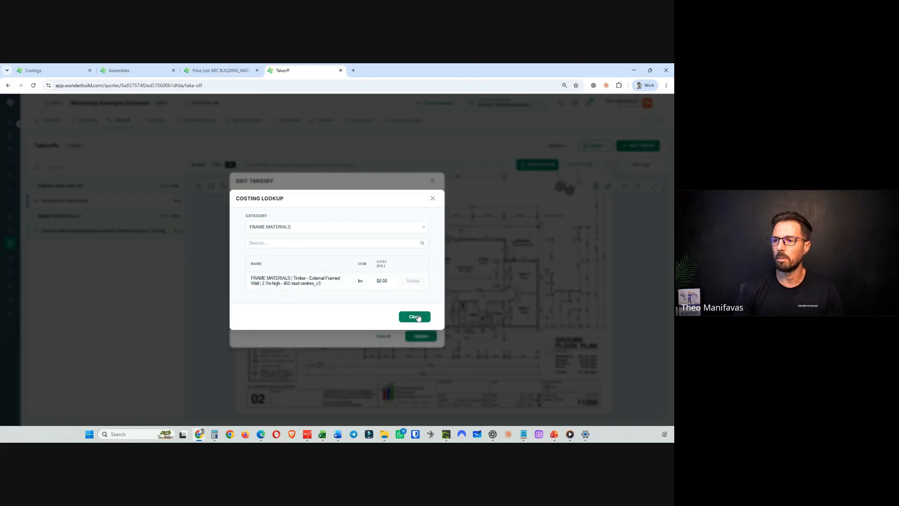
pyautogui.click(415, 317)
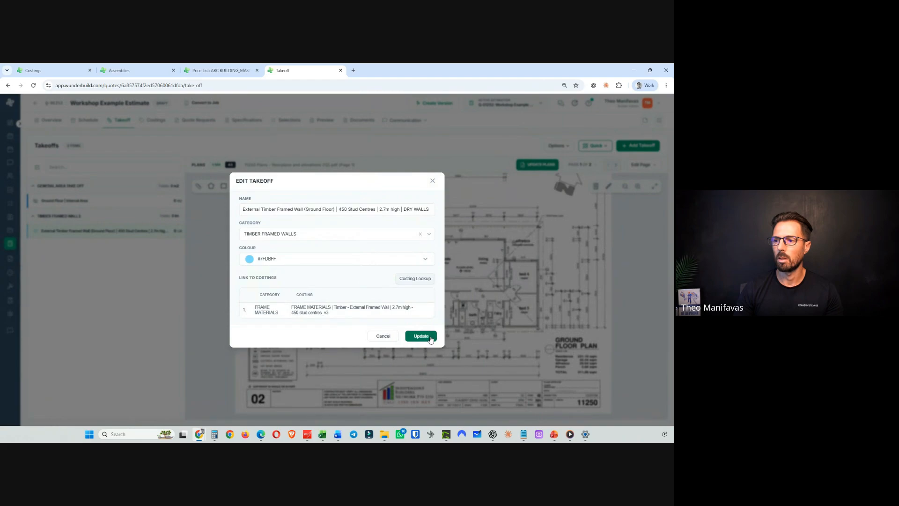
# - Link the FRAME LABOUR costing Stick Built Walls | 2.7m high walls_v2 to the wall takeoff and save it
pyautogui.click(415, 278)
pyautogui.click(286, 256)
pyautogui.write('F')
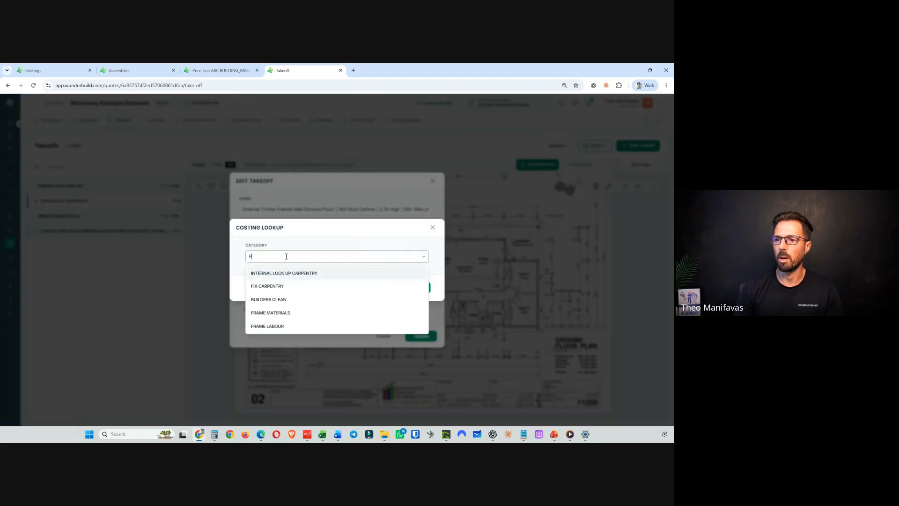
pyautogui.write('RAME')
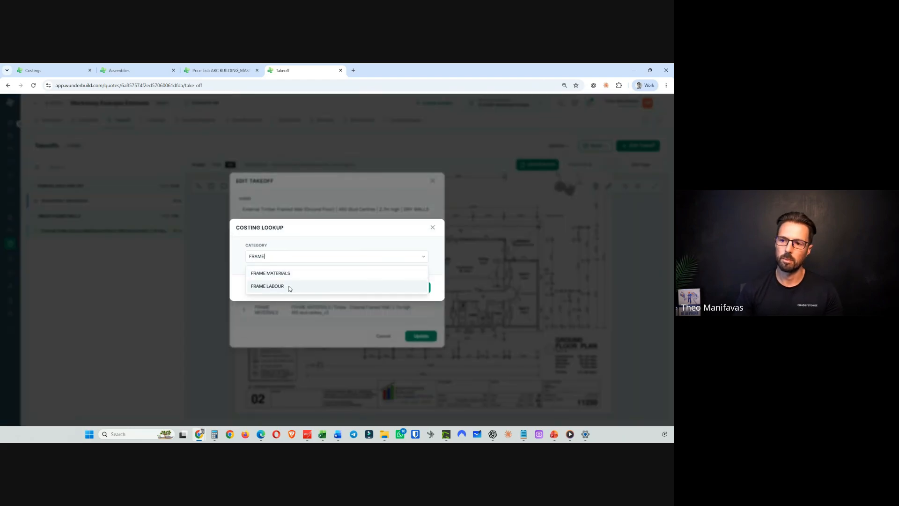
pyautogui.click(288, 286)
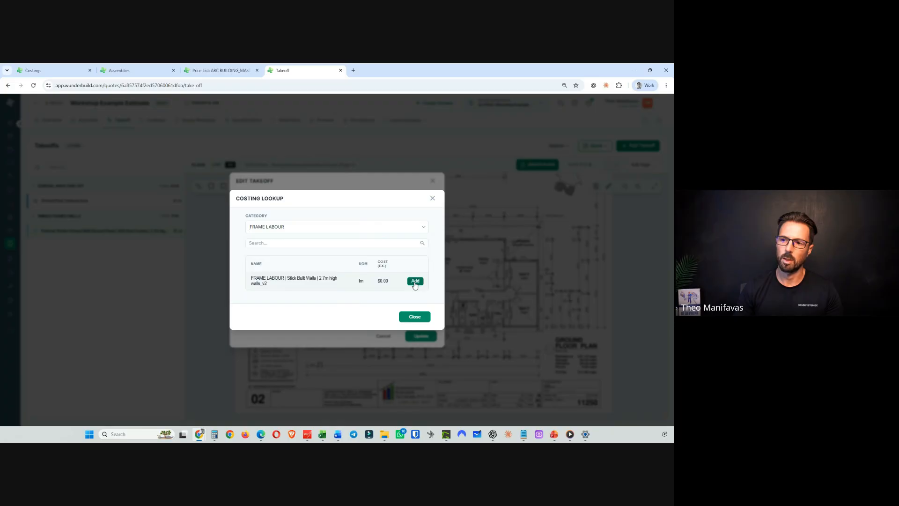
pyautogui.click(415, 281)
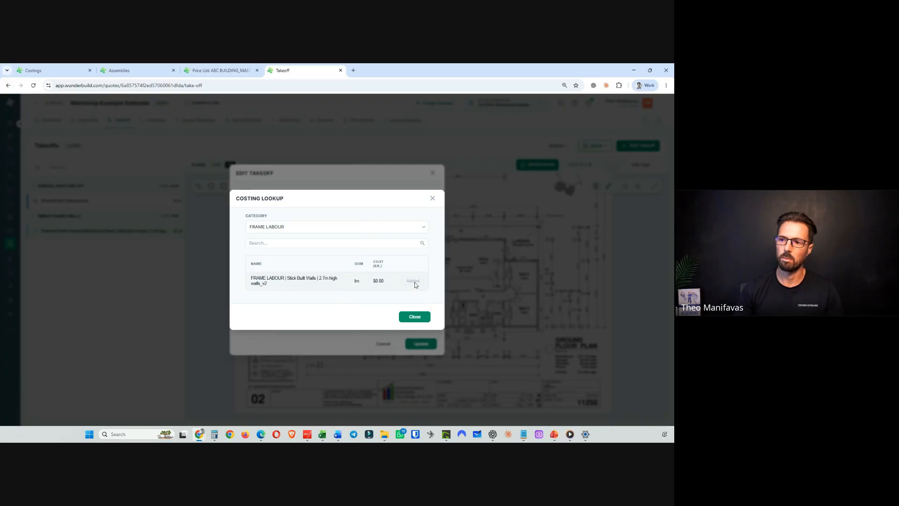
pyautogui.click(415, 317)
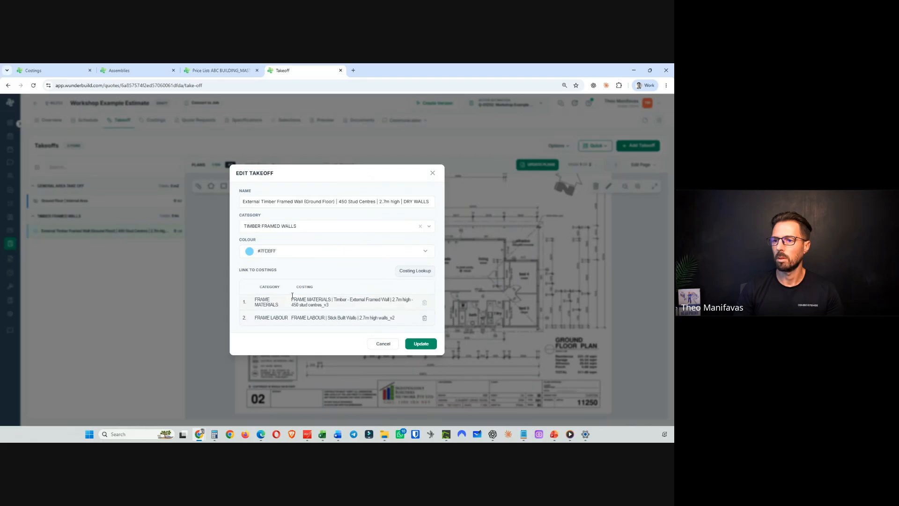
pyautogui.click(424, 345)
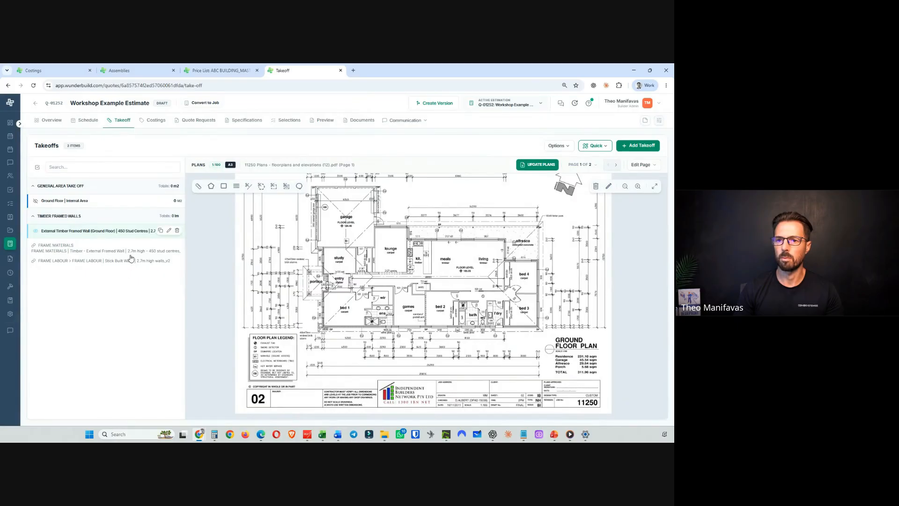
# - Link the PLASTERBOARD & LININGS costing External Walls - 2.7m high | 10mm Standard PB | Trade Package_v3 to the wall takeoff and save
pyautogui.click(168, 230)
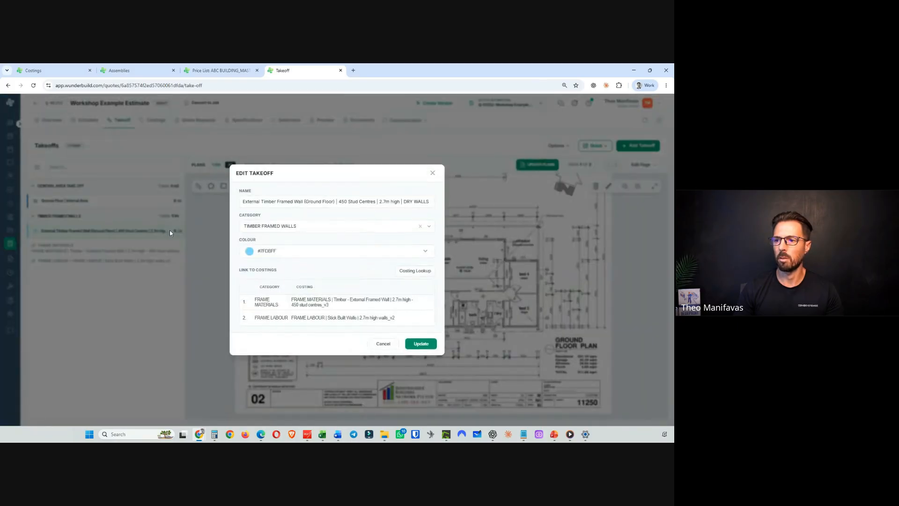
pyautogui.click(416, 272)
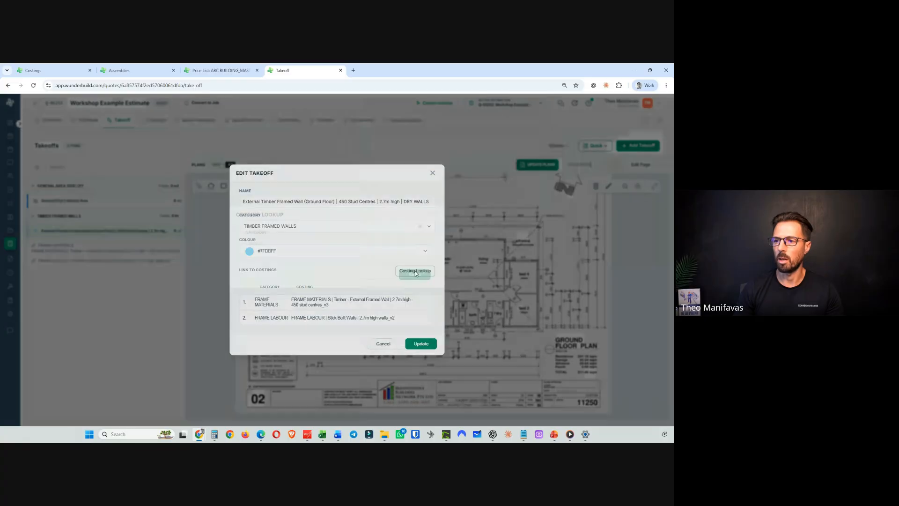
pyautogui.click(271, 256)
pyautogui.write('plas')
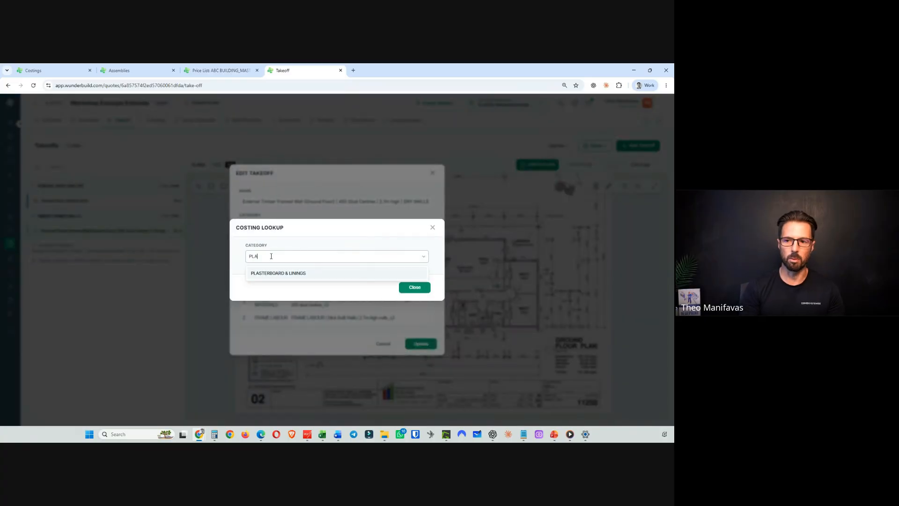
pyautogui.click(287, 273)
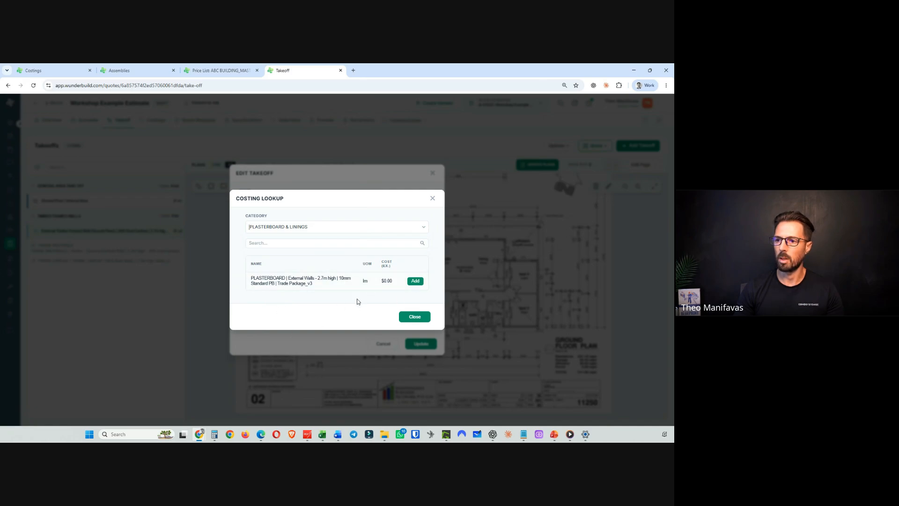
pyautogui.click(416, 282)
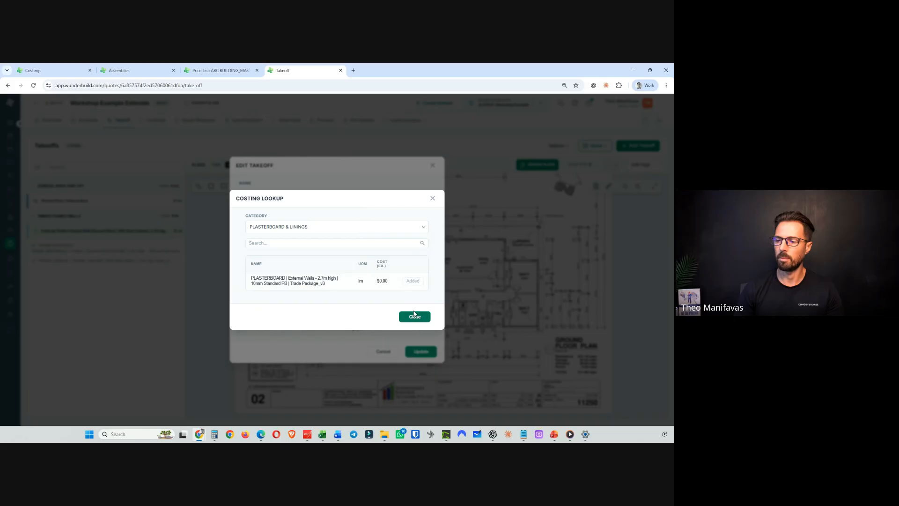
pyautogui.click(414, 316)
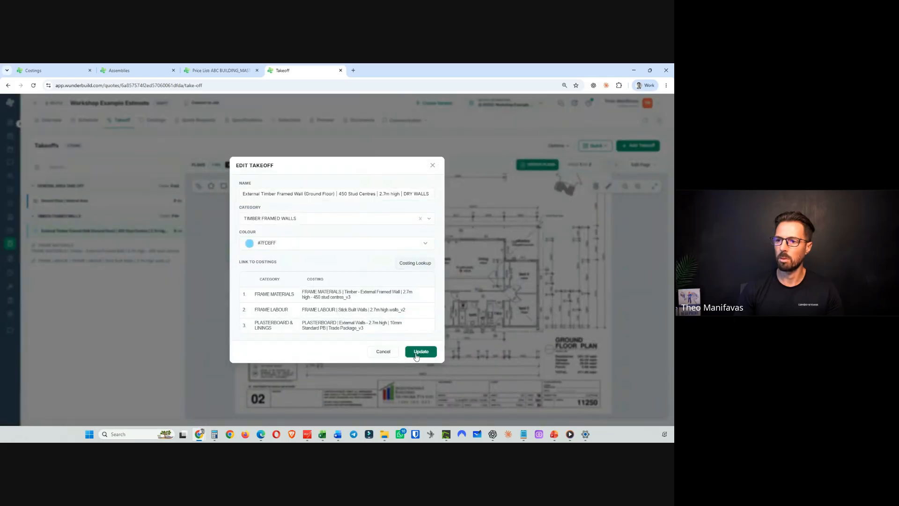
pyautogui.click(419, 352)
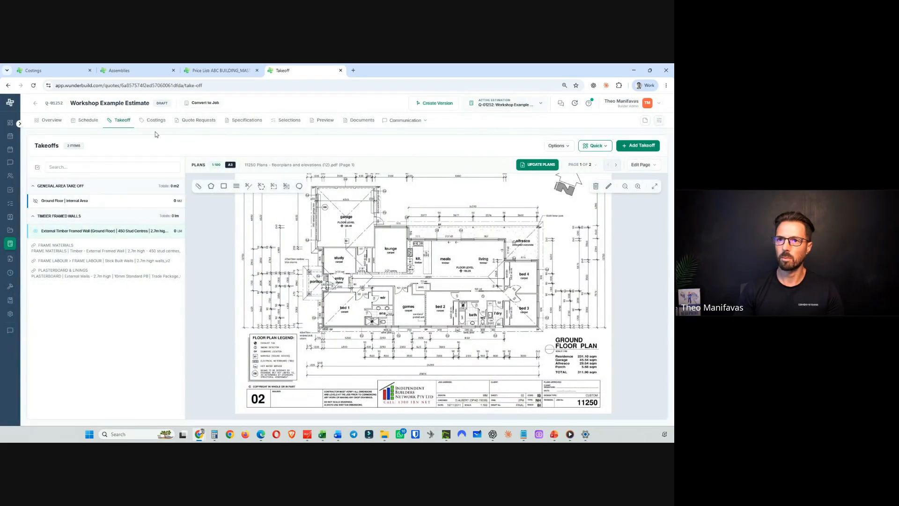
# - Check the workshop estimate's plasterboard costing, then review the wall takeoff's linked costings without changing them
pyautogui.click(54, 71)
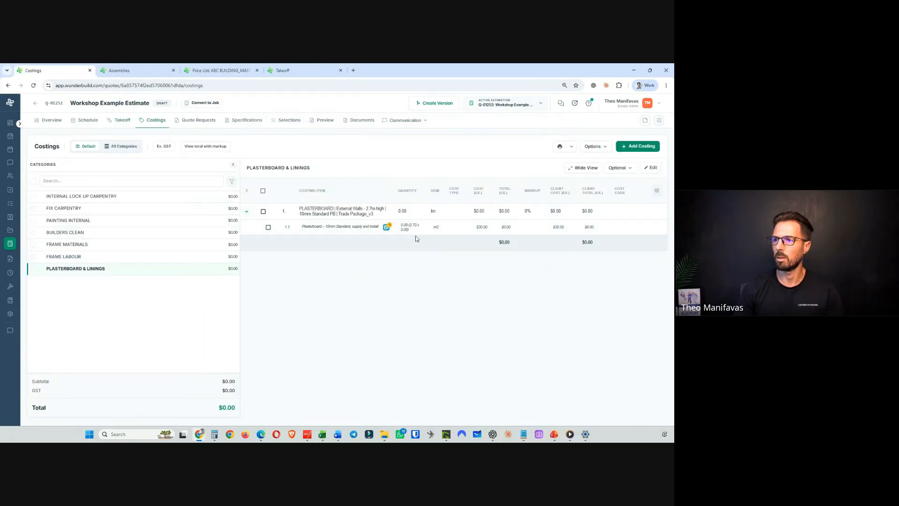
pyautogui.moveTo(386, 228)
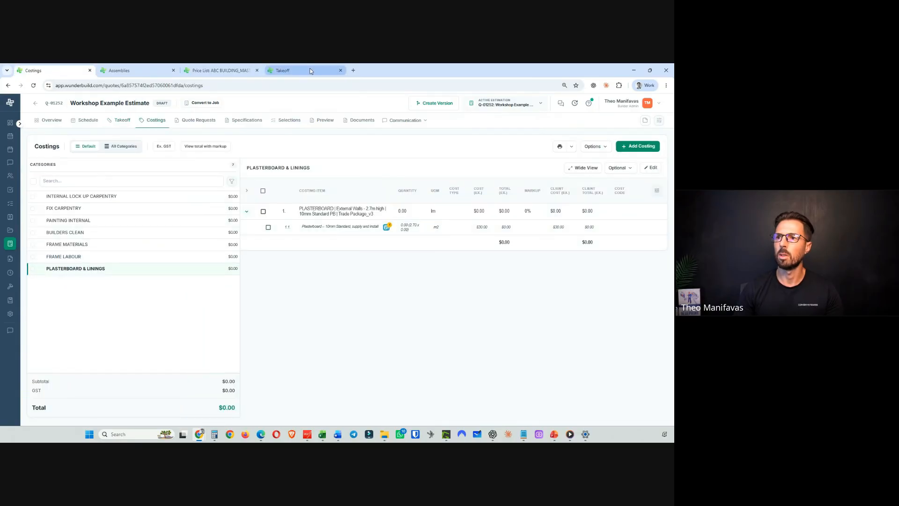
pyautogui.click(276, 71)
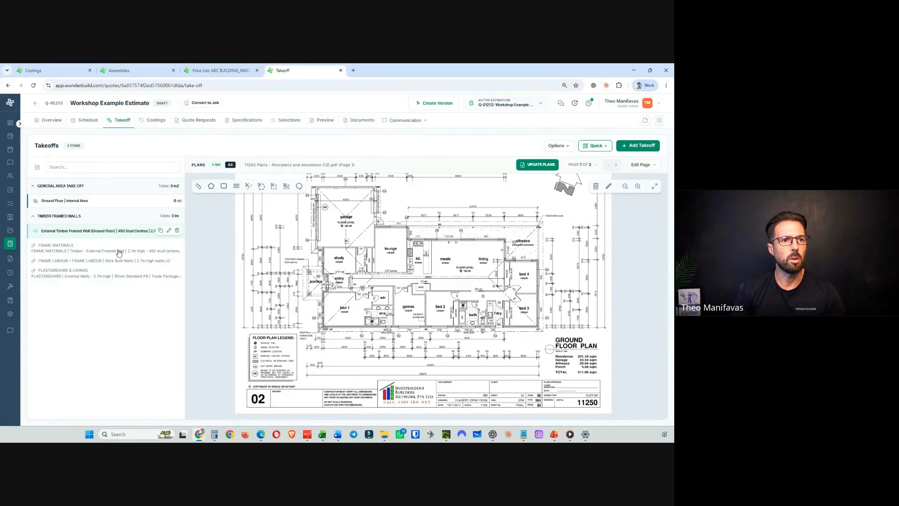
pyautogui.click(168, 229)
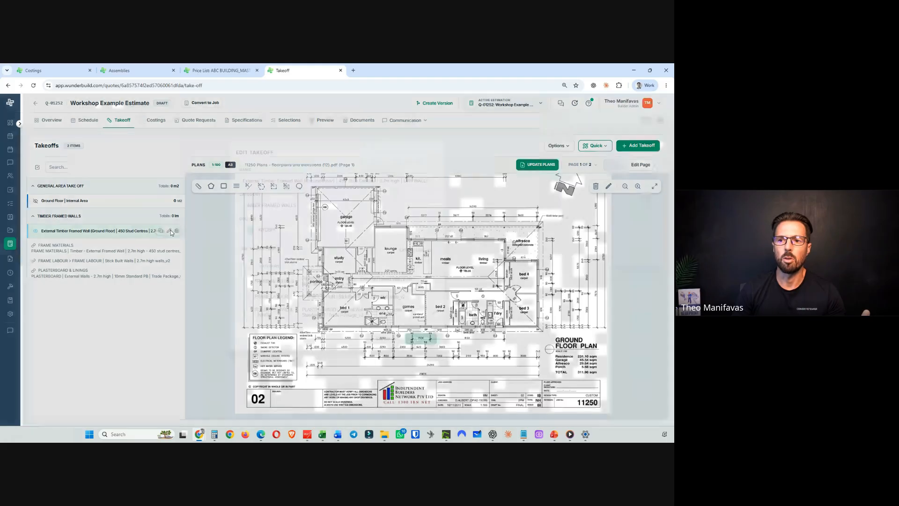
pyautogui.moveTo(287, 193); pyautogui.dragTo(440, 193)
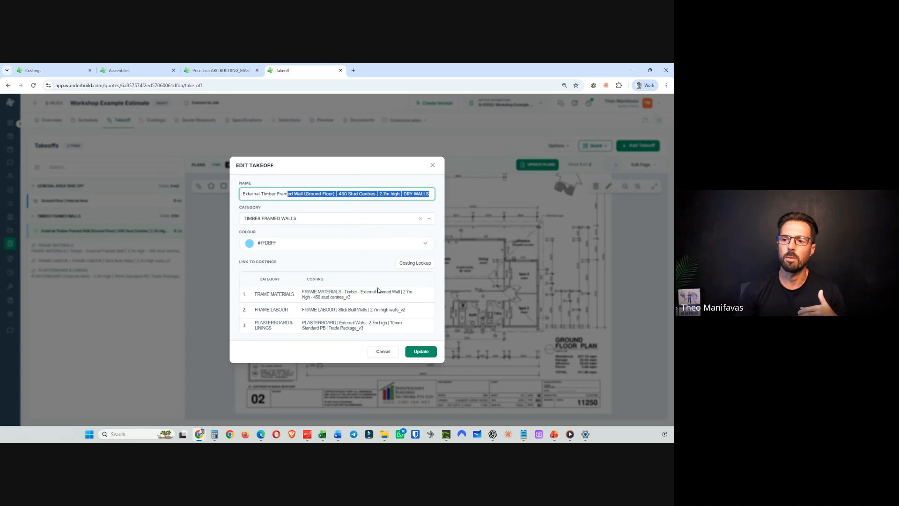
pyautogui.click(382, 352)
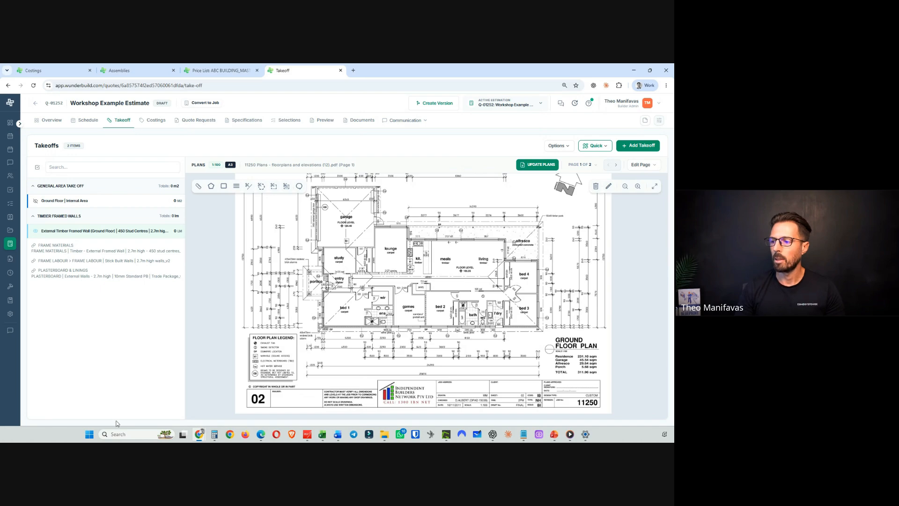
pyautogui.moveTo(554, 434)
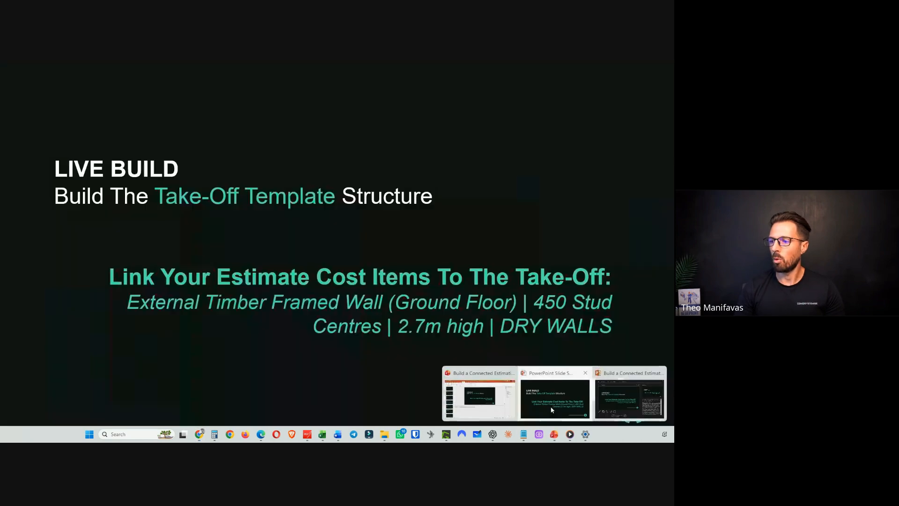
pyautogui.click(552, 410)
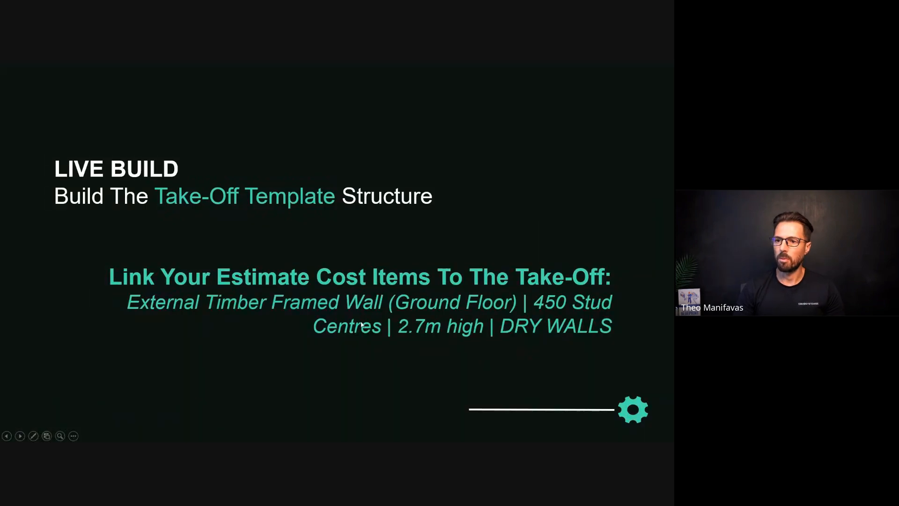
pyautogui.click(361, 324)
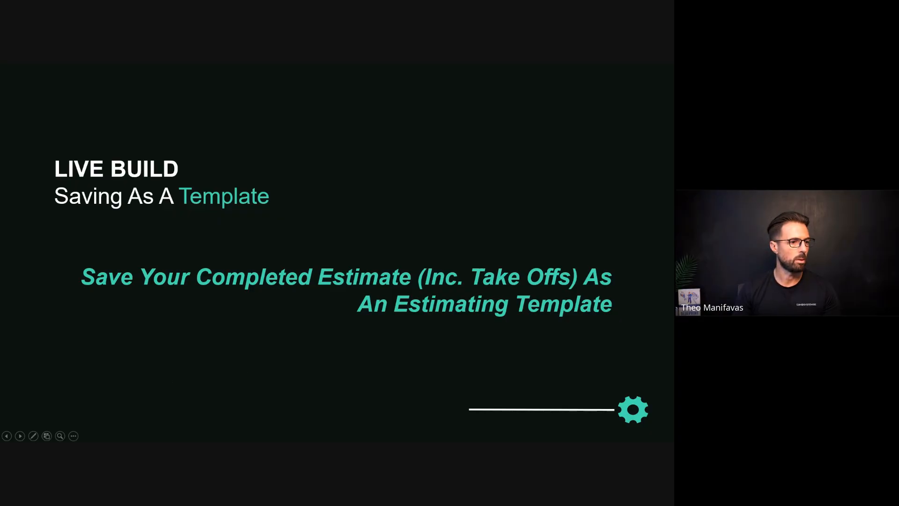
pyautogui.hotkey('alt', 'Tab')
pyautogui.click(633, 70)
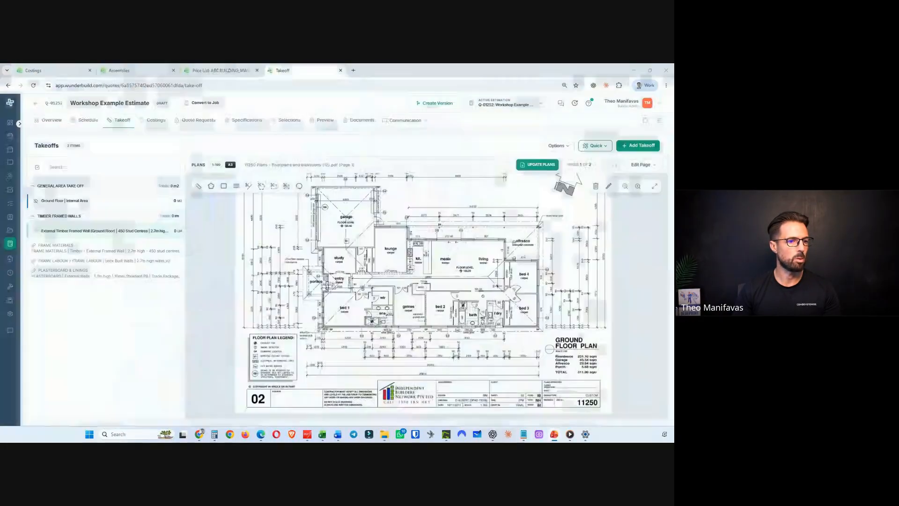
# - Collapse the takeoff categories and save the takeoffs as the template ABC BUILDING_Master Estimate Template_Workshop Example01_v1
pyautogui.click(34, 217)
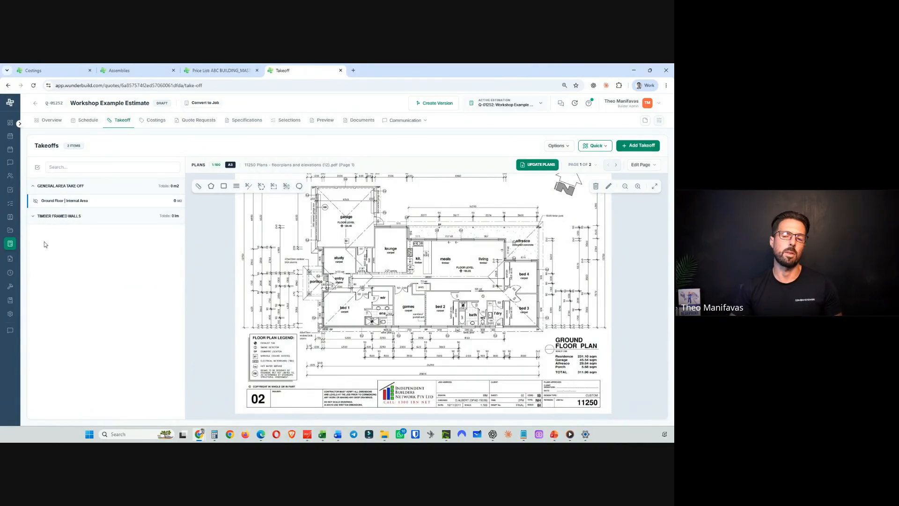
pyautogui.click(34, 186)
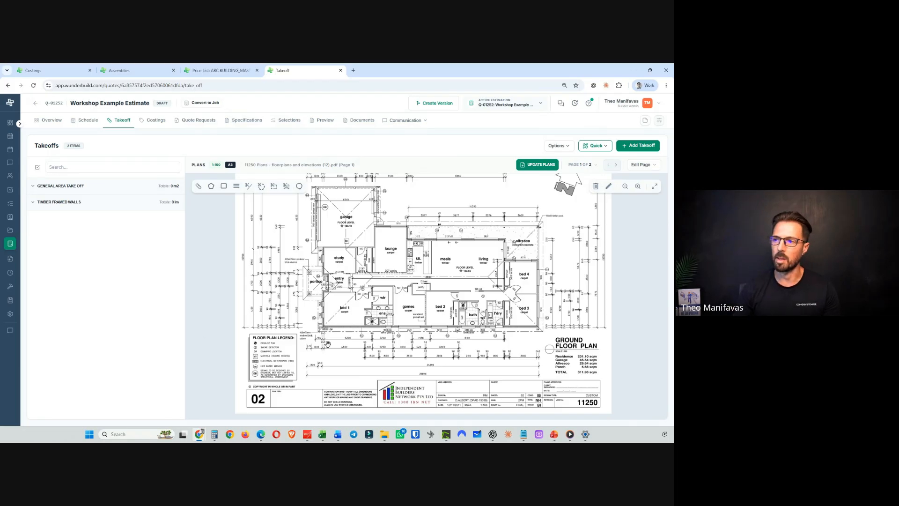
pyautogui.click(558, 146)
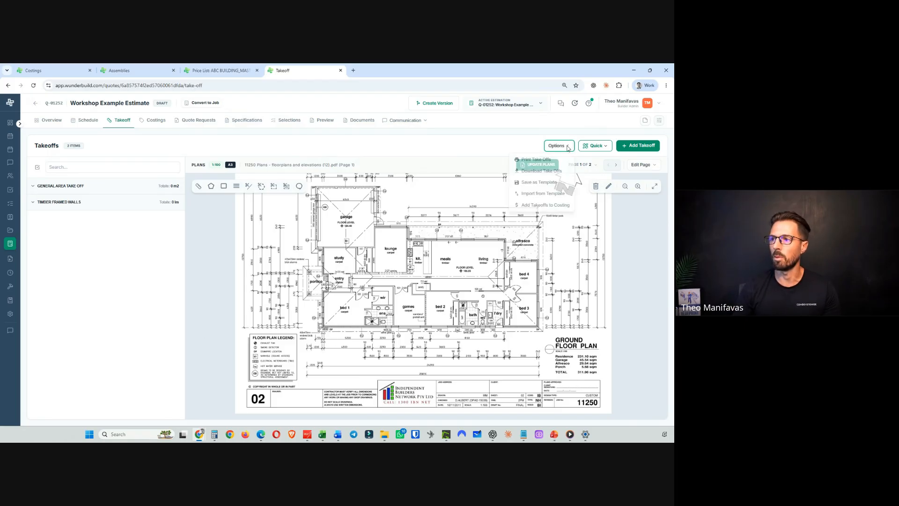
pyautogui.click(540, 182)
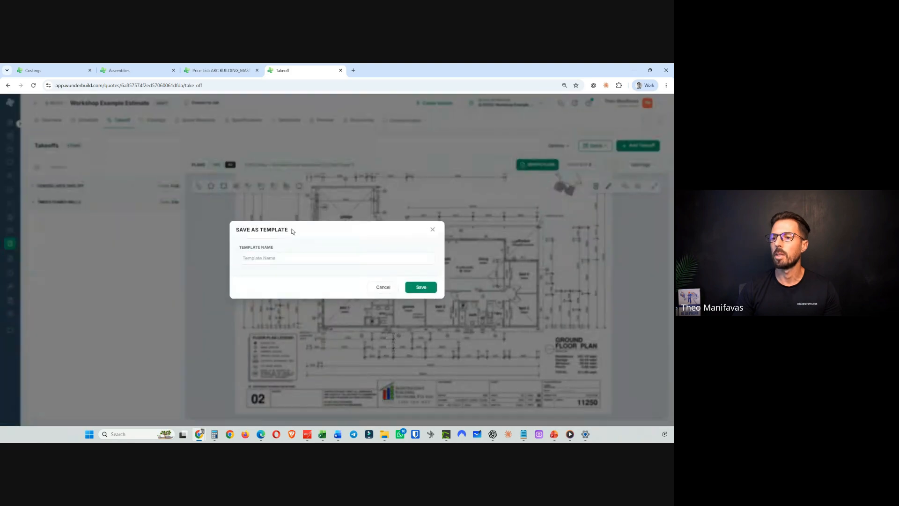
pyautogui.click(260, 260)
pyautogui.write('abc')
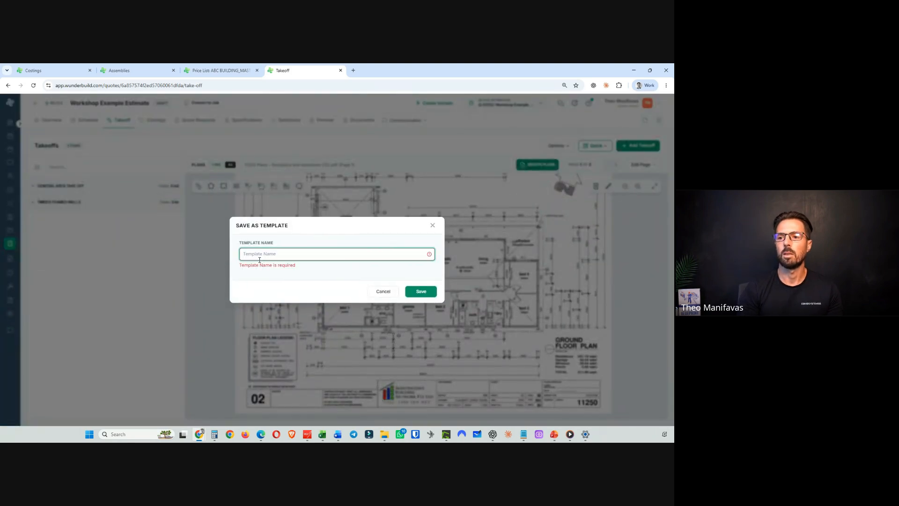
pyautogui.write('B')
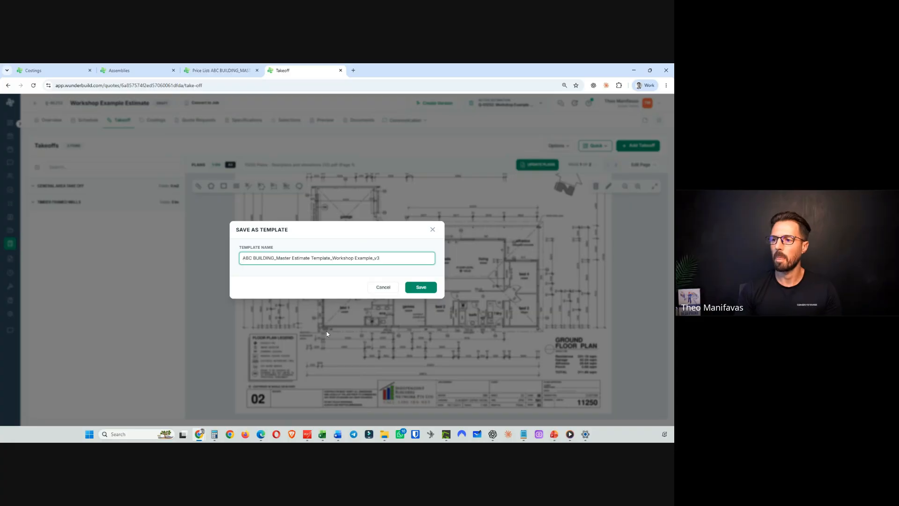
pyautogui.click(421, 290)
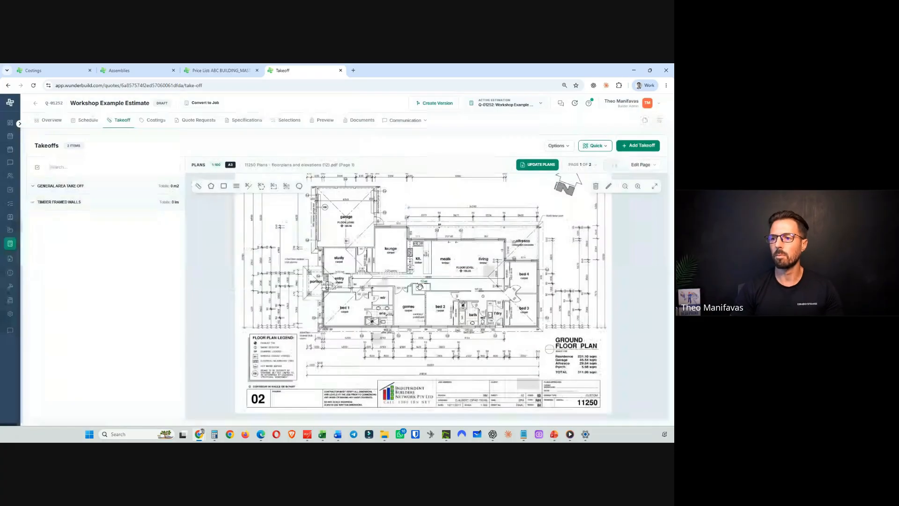
# - Open the saved Workshop Example template from the estimation templates in Settings, in a duplicated tab
pyautogui.rightClick(290, 74)
pyautogui.click(336, 138)
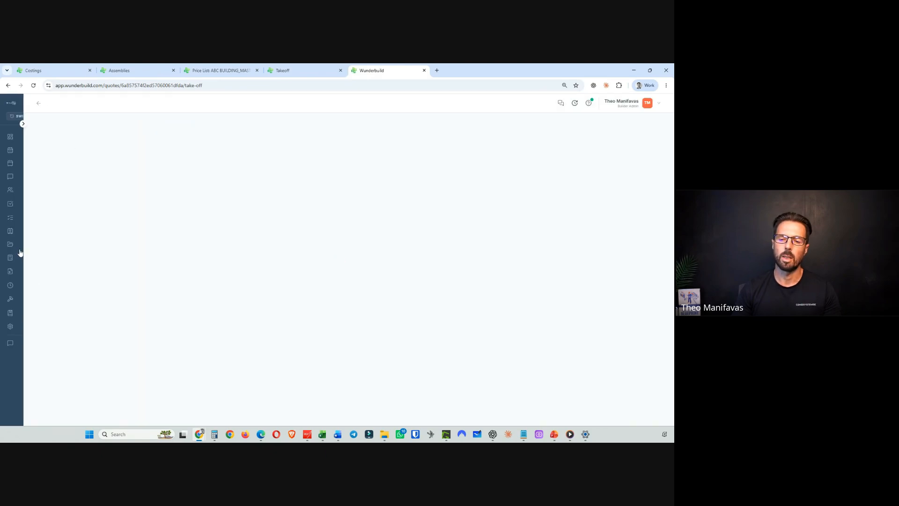
pyautogui.click(32, 326)
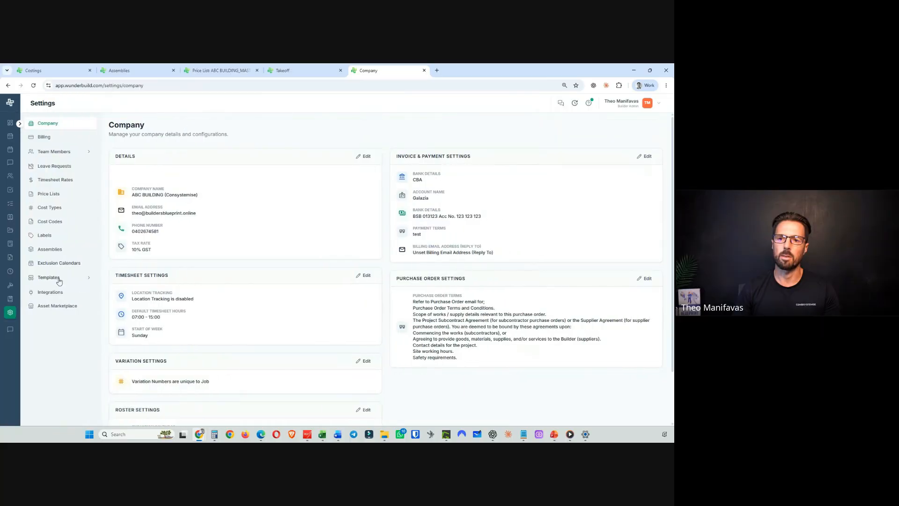
pyautogui.click(49, 277)
pyautogui.click(145, 187)
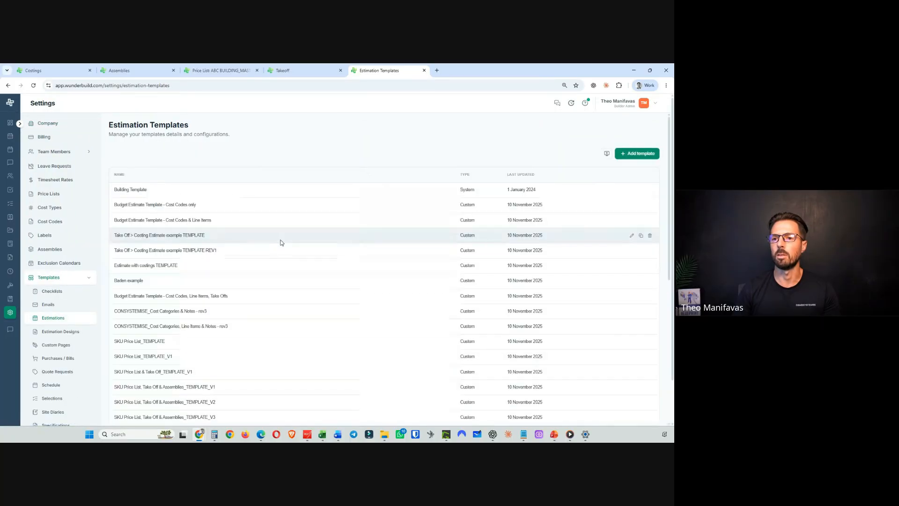
pyautogui.scroll(-5, 241, 229)
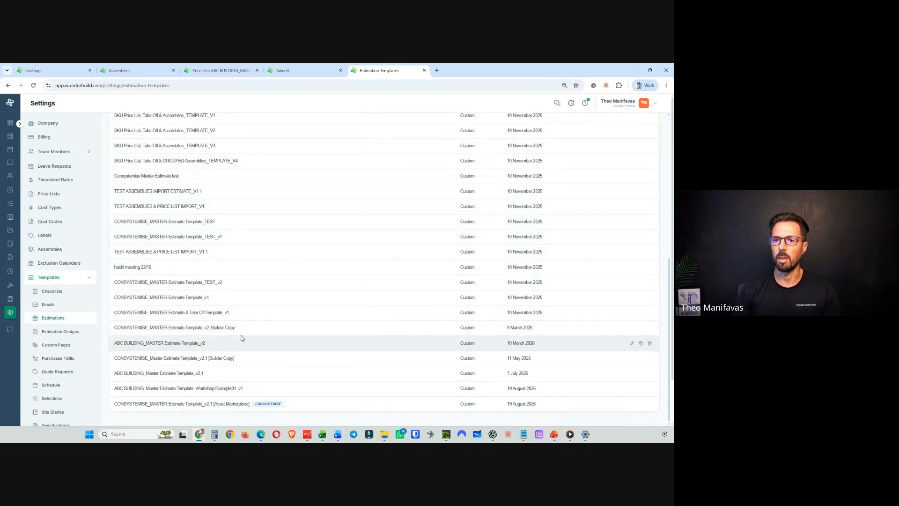
pyautogui.scroll(6, 242, 281)
pyautogui.scroll(-6, 157, 230)
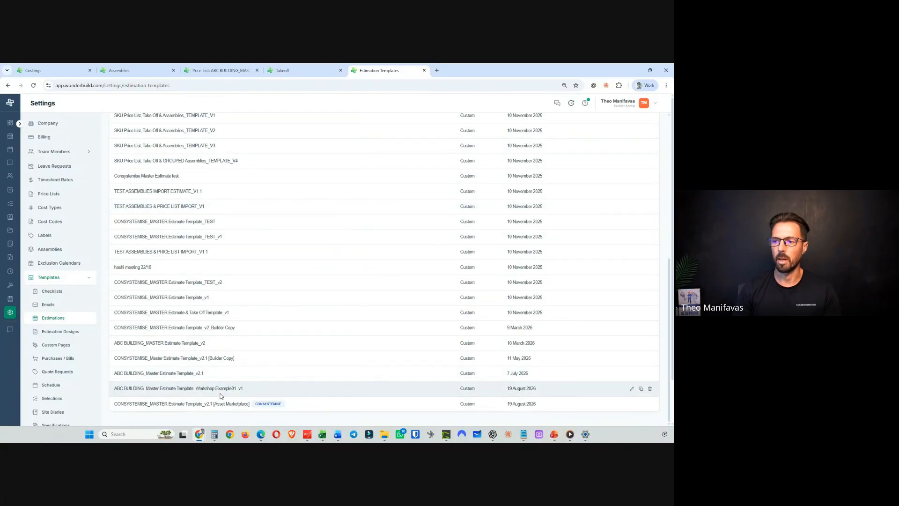
pyautogui.click(171, 389)
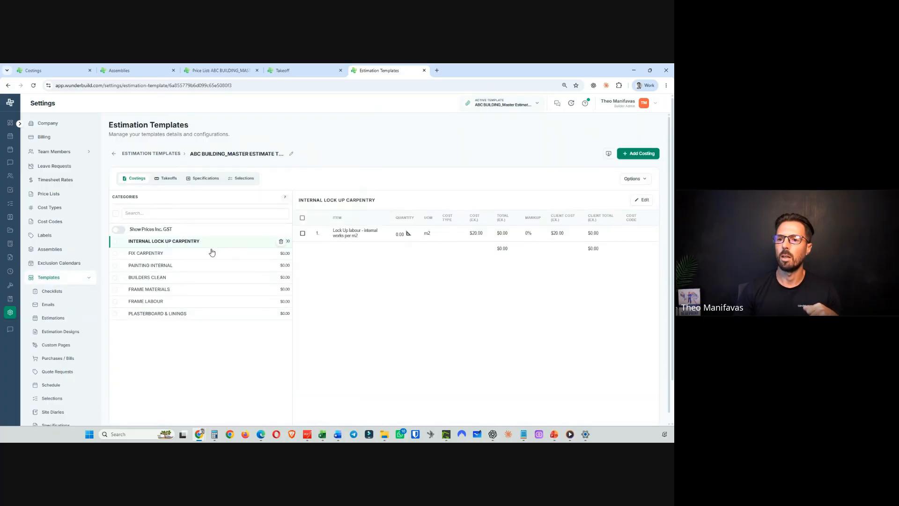
# - Review each costing category of the template and its linked takeoff, then open the template name without changing it
pyautogui.click(211, 253)
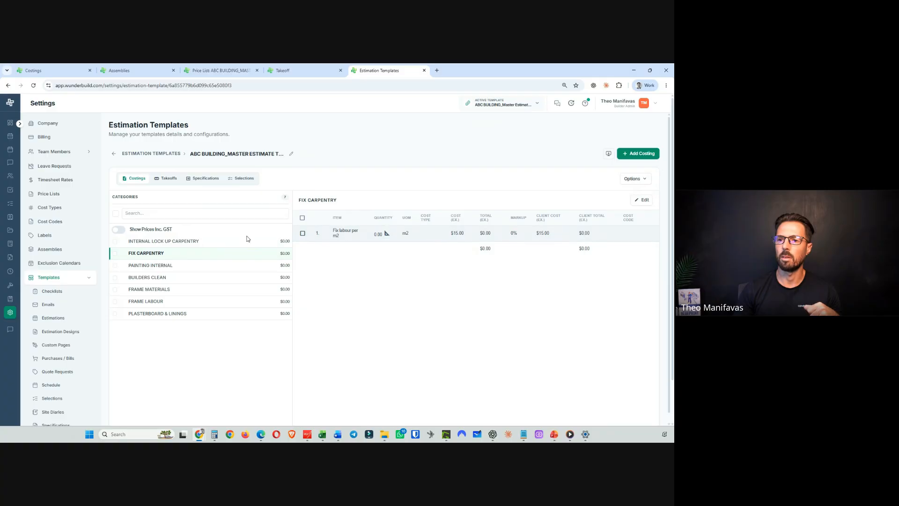
pyautogui.click(135, 242)
pyautogui.click(201, 265)
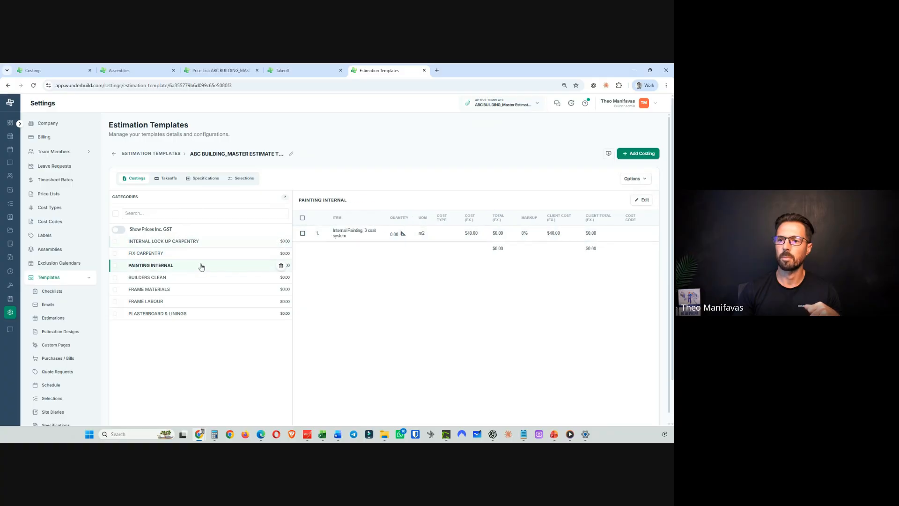
pyautogui.click(200, 277)
pyautogui.click(199, 289)
pyautogui.click(197, 301)
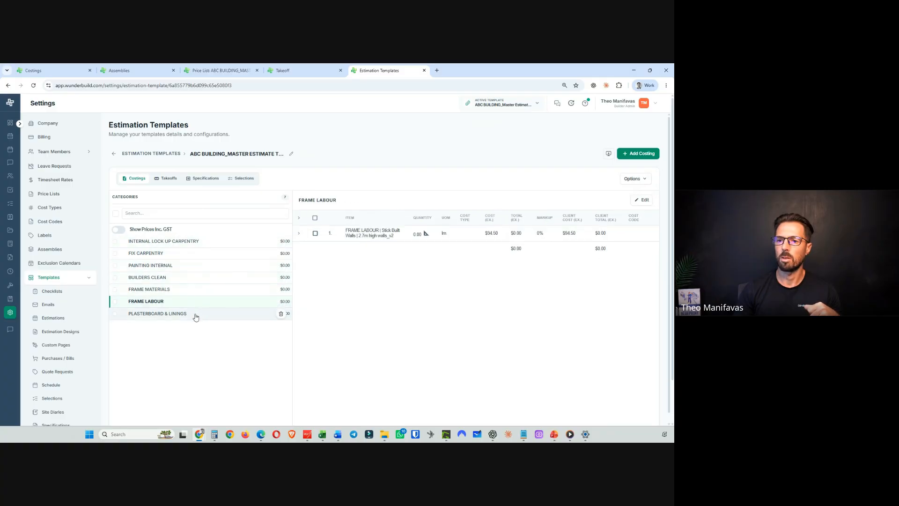
pyautogui.click(195, 317)
pyautogui.moveTo(439, 237)
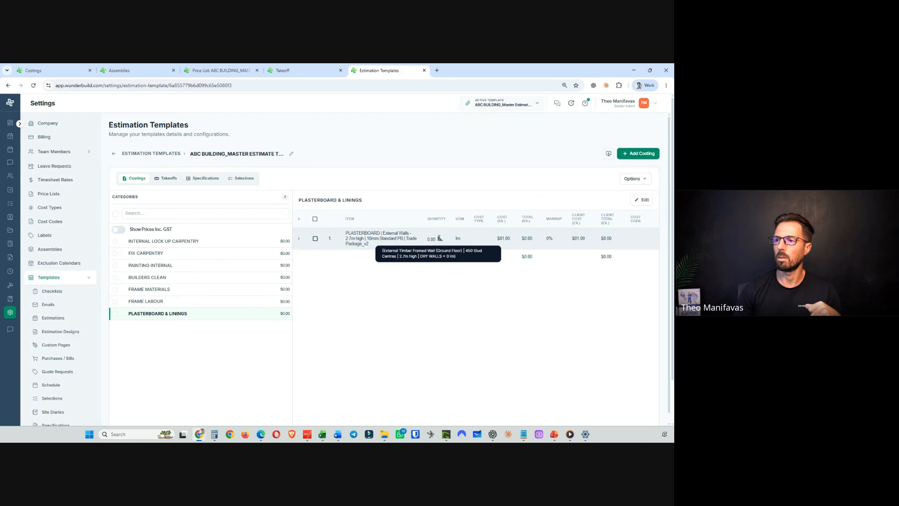
pyautogui.click(257, 242)
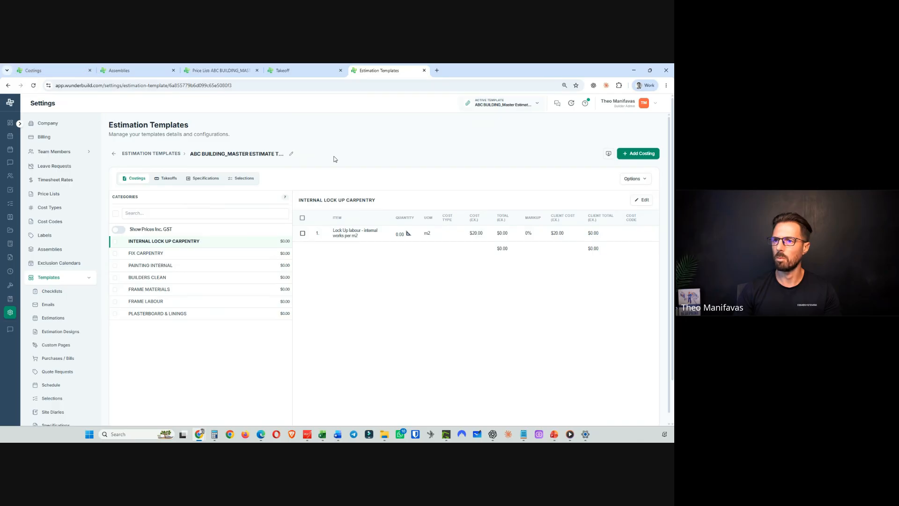
pyautogui.click(290, 152)
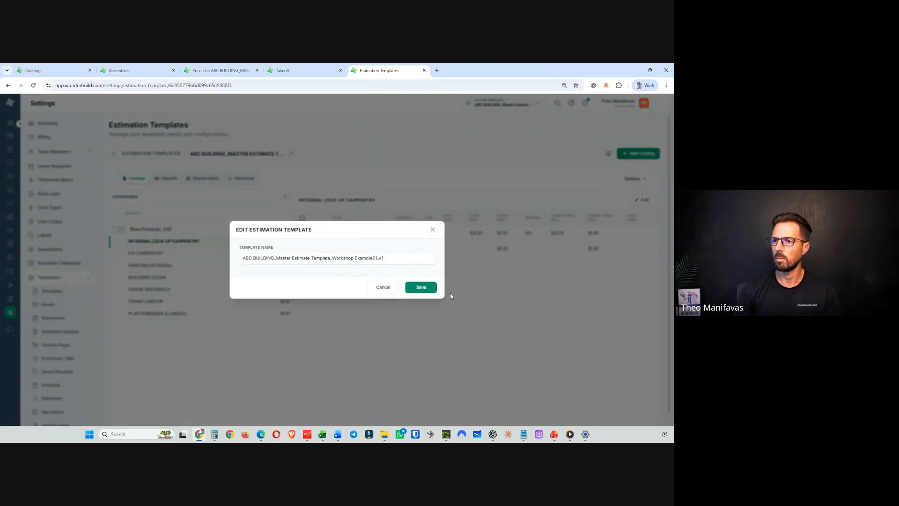
pyautogui.click(384, 288)
# - Return to the estimation templates list and search it for ABC templates
pyautogui.click(113, 153)
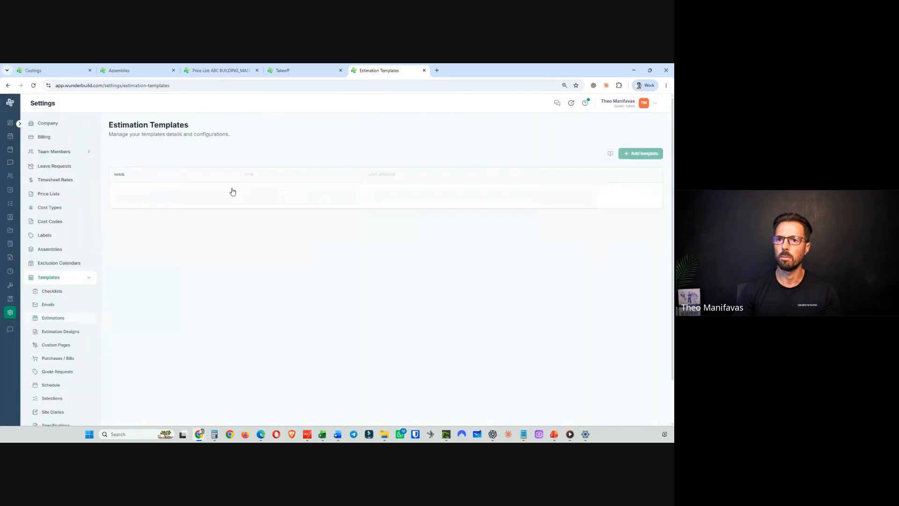
pyautogui.scroll(-8, 251, 257)
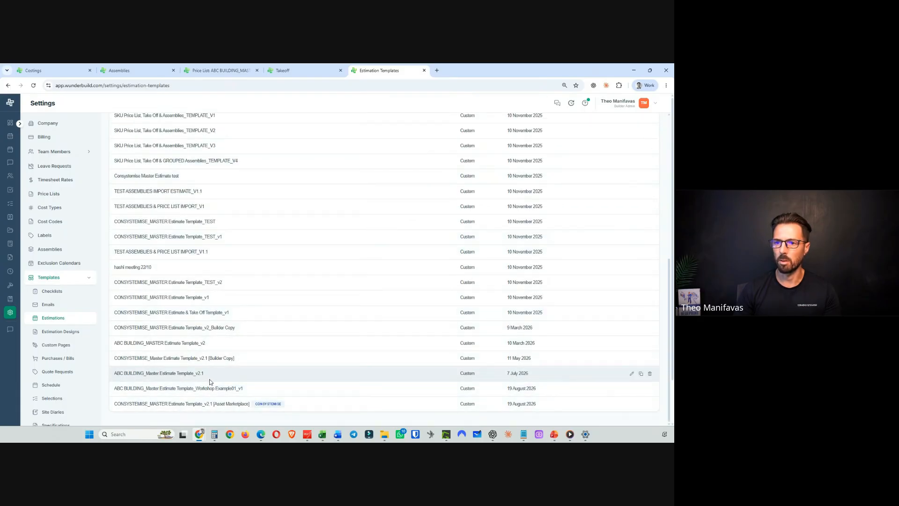
pyautogui.scroll(8, 210, 376)
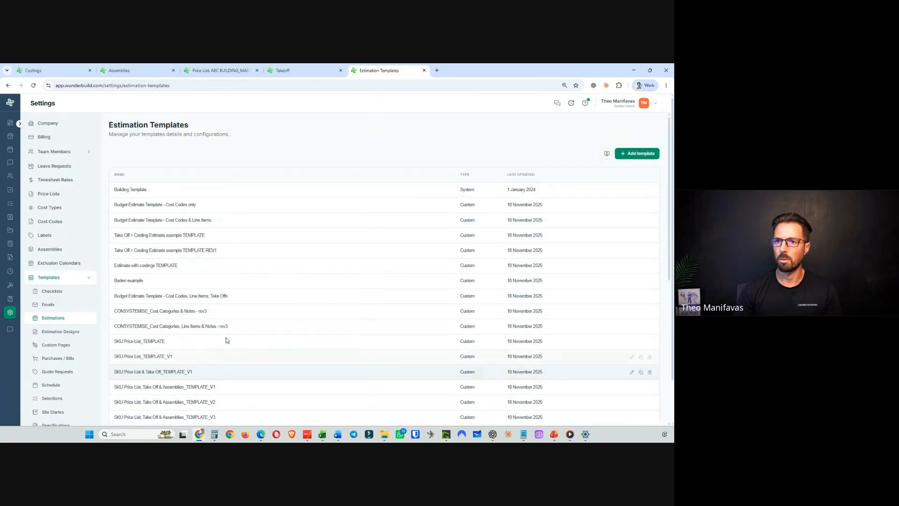
pyautogui.hotkey('ctrl', 'f')
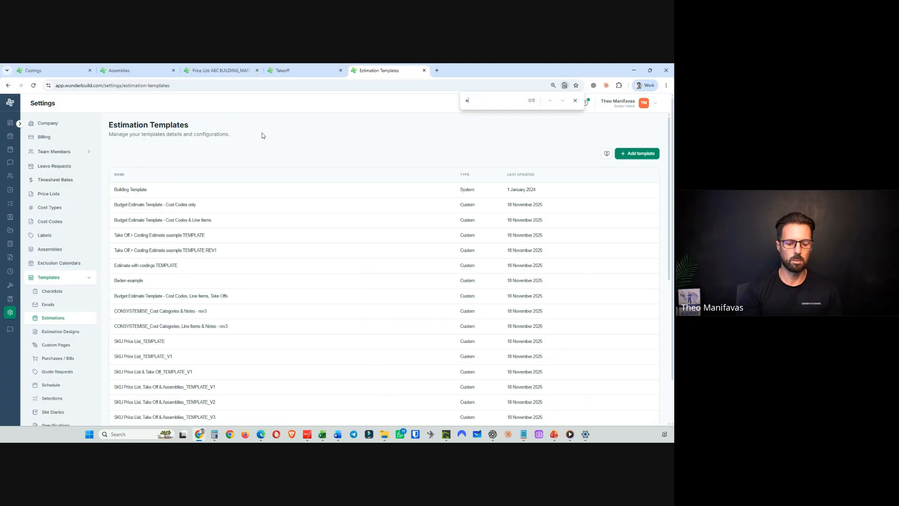
pyautogui.write('abc')
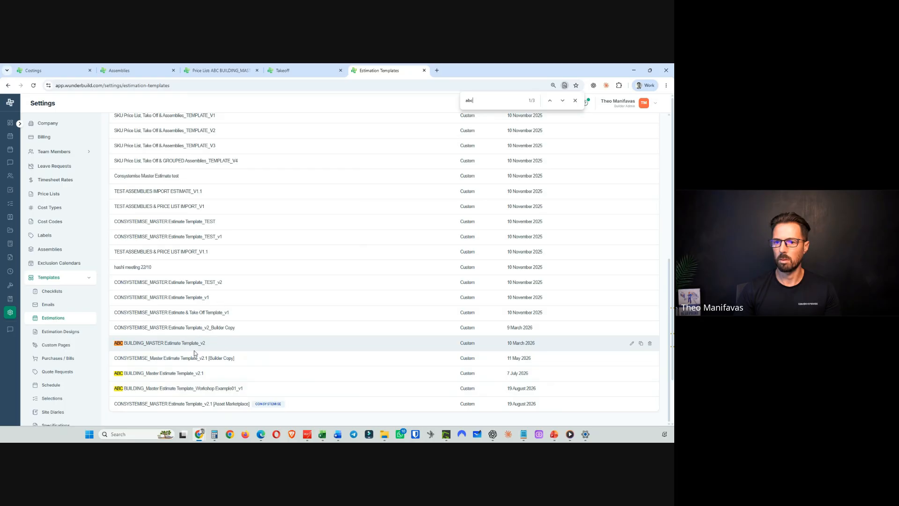
pyautogui.scroll(1, 257, 365)
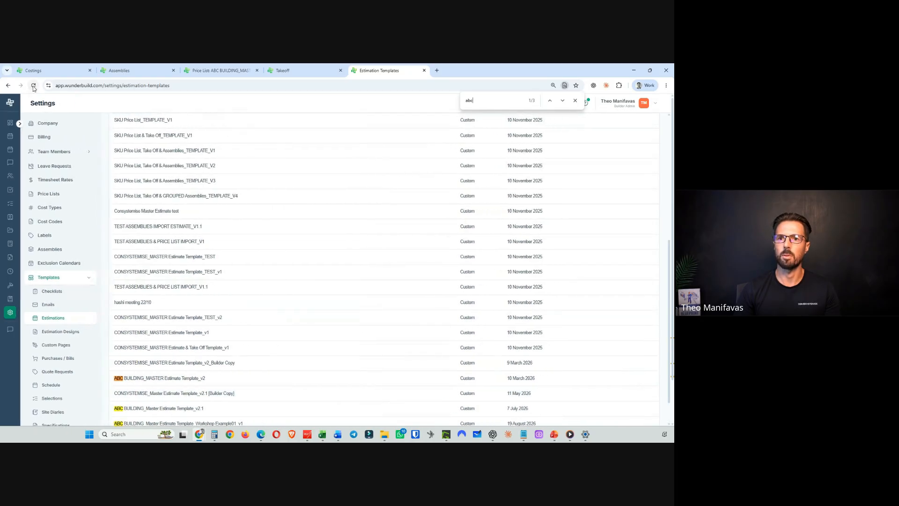
# - Reload the estimation templates list, find the Workshop Example01 template and open it to review its costing categories
pyautogui.click(34, 86)
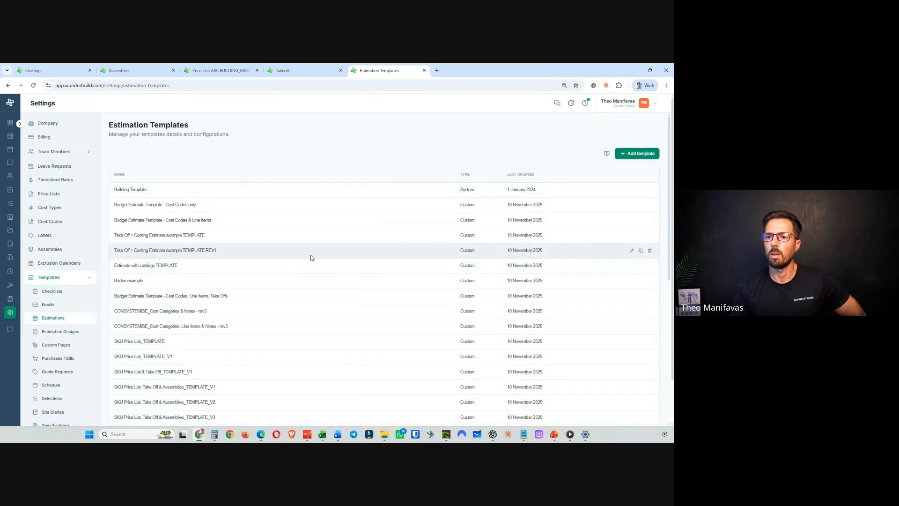
pyautogui.scroll(-6, 314, 205)
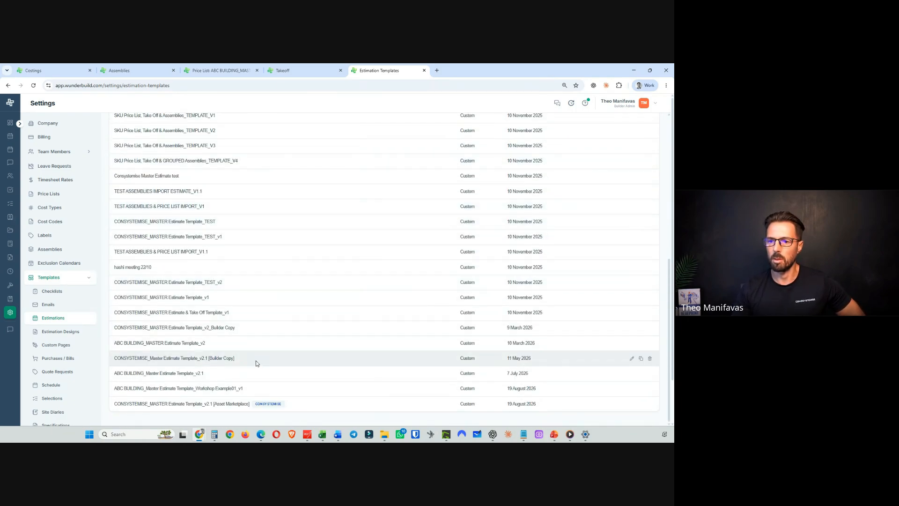
pyautogui.scroll(6, 260, 362)
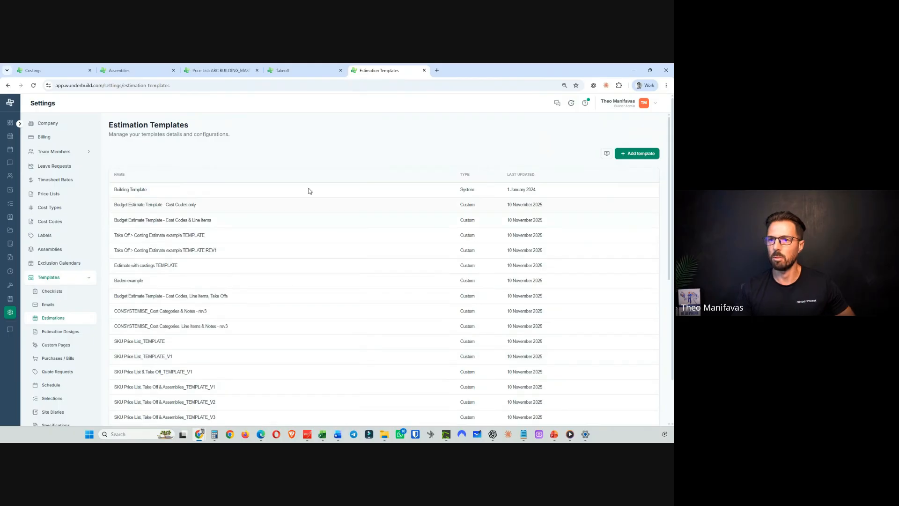
pyautogui.hotkey('ctrl', 'f')
pyautogui.write('worksh')
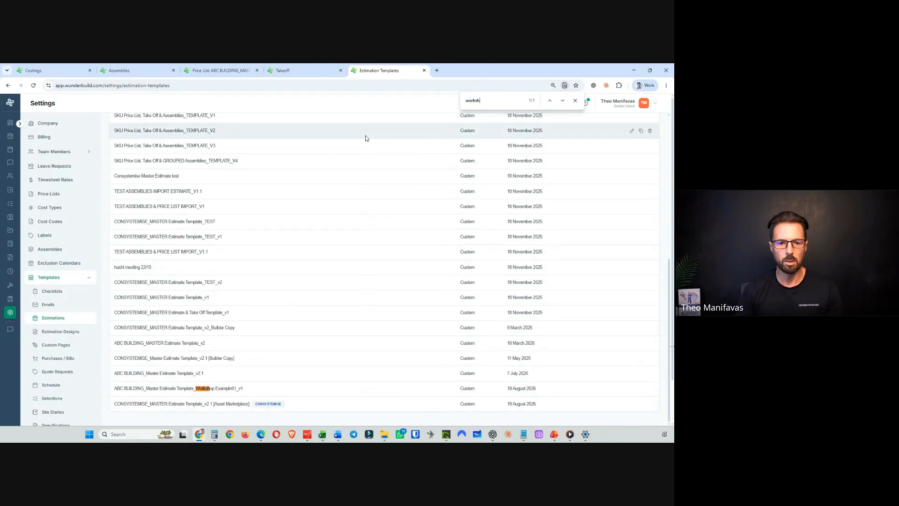
pyautogui.scroll(-1, 147, 281)
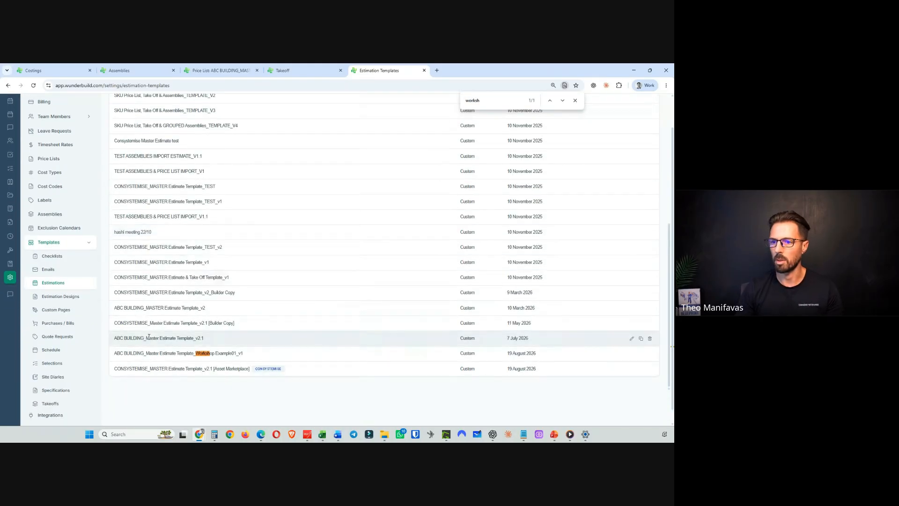
pyautogui.click(173, 355)
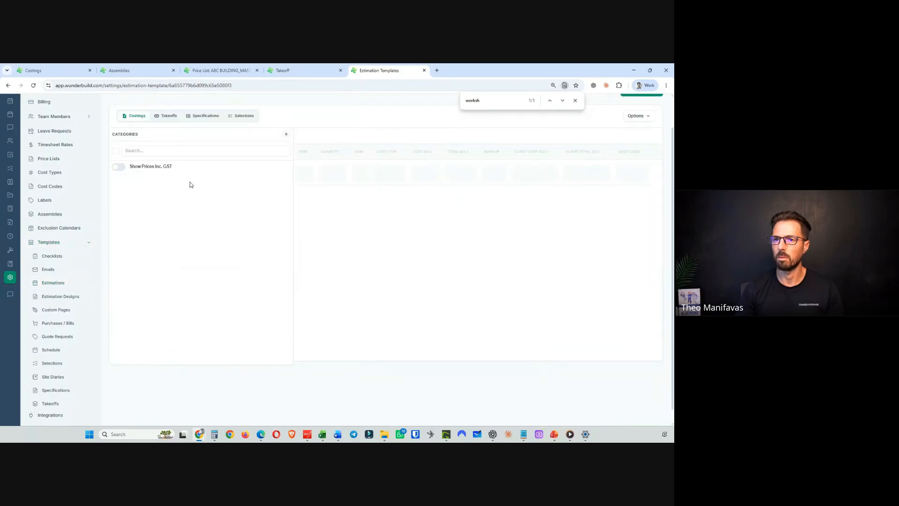
pyautogui.click(189, 218)
pyautogui.click(189, 241)
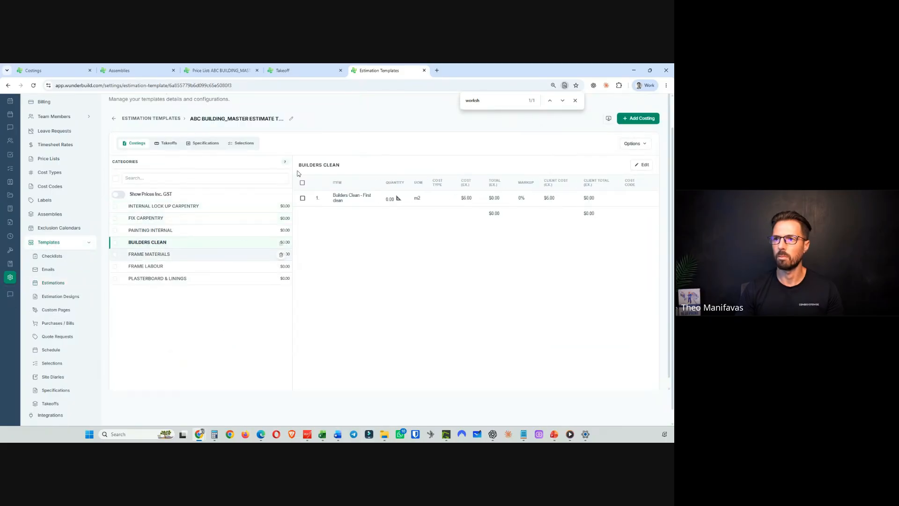
# - Save the Workshop Example Estimate's costings as a new template named ABC BUILDING - Workshop example_v4
pyautogui.click(123, 70)
pyautogui.click(42, 71)
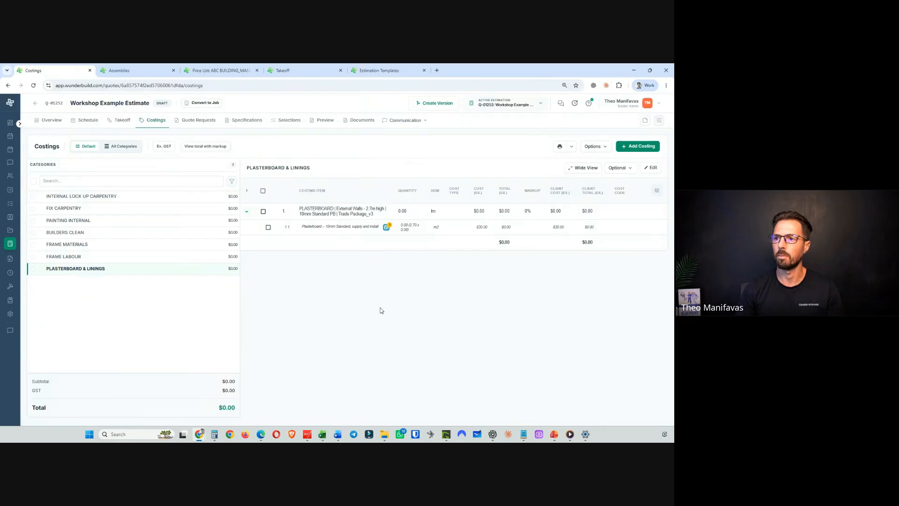
pyautogui.click(140, 198)
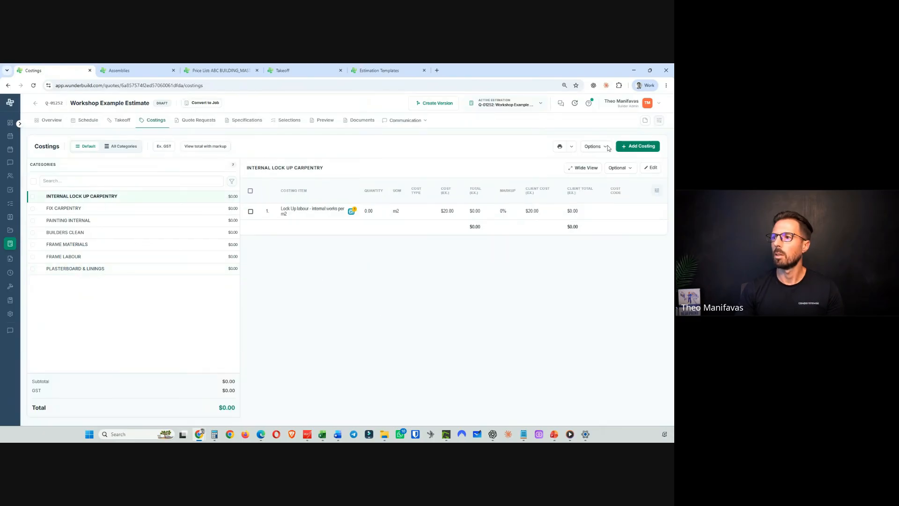
pyautogui.click(606, 147)
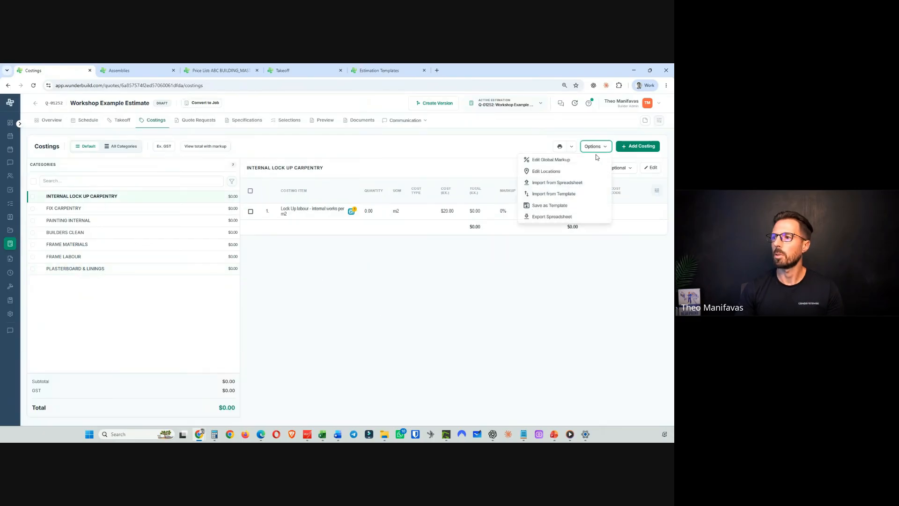
pyautogui.click(550, 205)
pyautogui.click(269, 256)
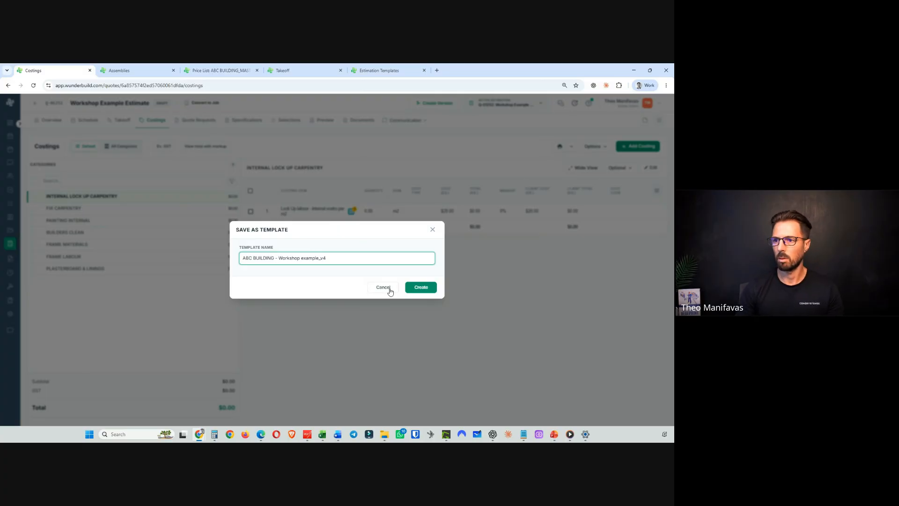
pyautogui.click(416, 287)
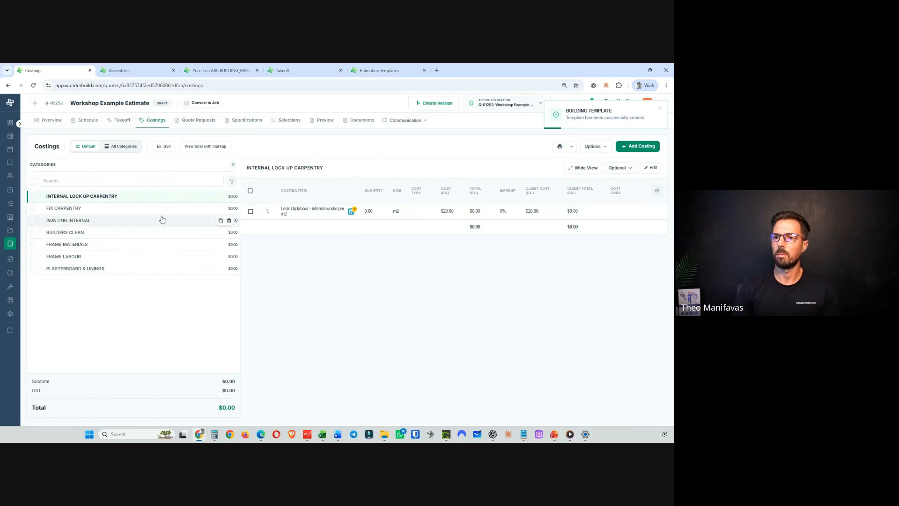
# - Reload the estimation templates list, sort it by last updated, and open the ABC BUILDING - Workshop example_v4 template
pyautogui.click(370, 73)
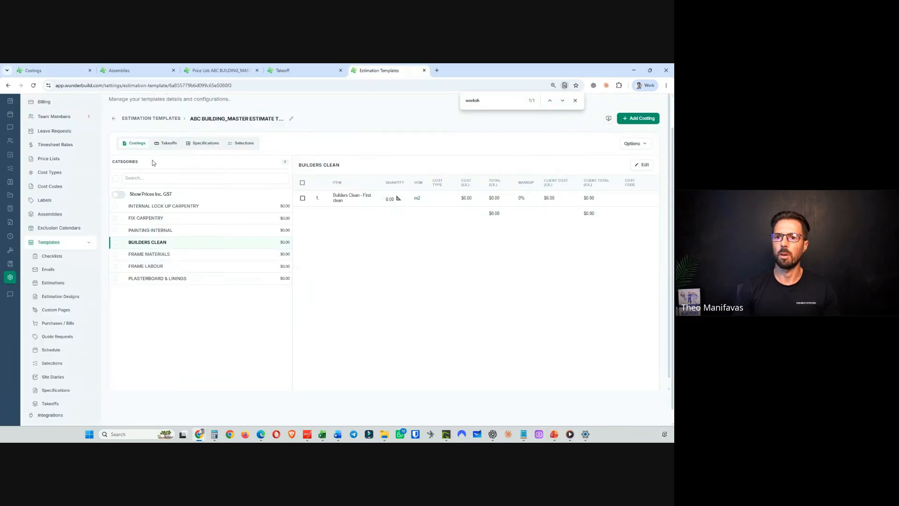
pyautogui.click(114, 118)
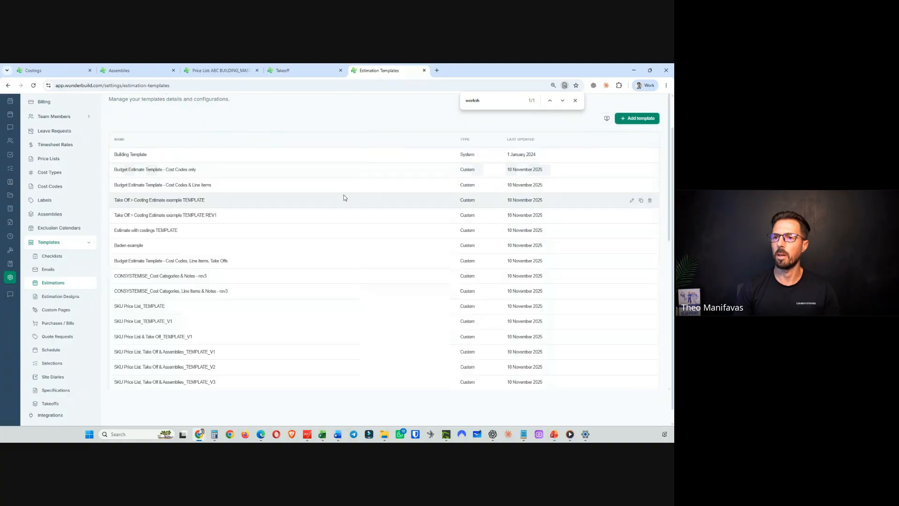
pyautogui.click(34, 85)
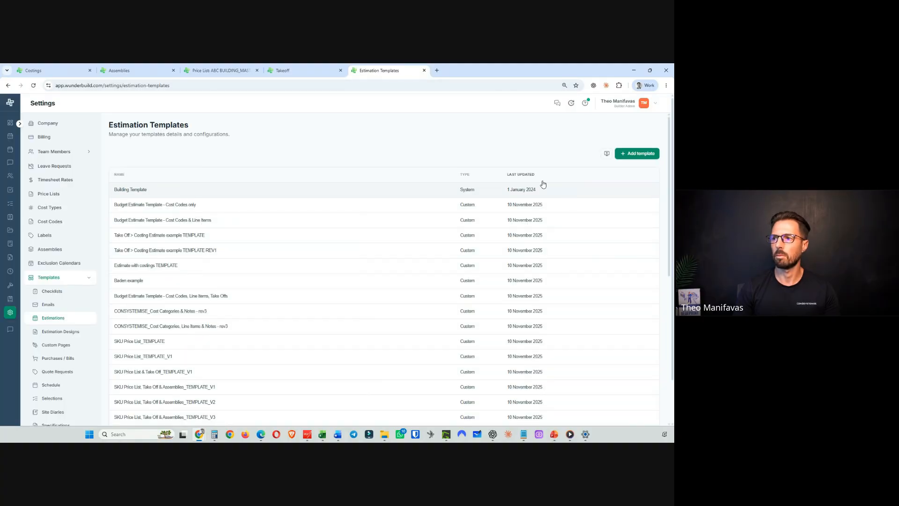
pyautogui.click(516, 177)
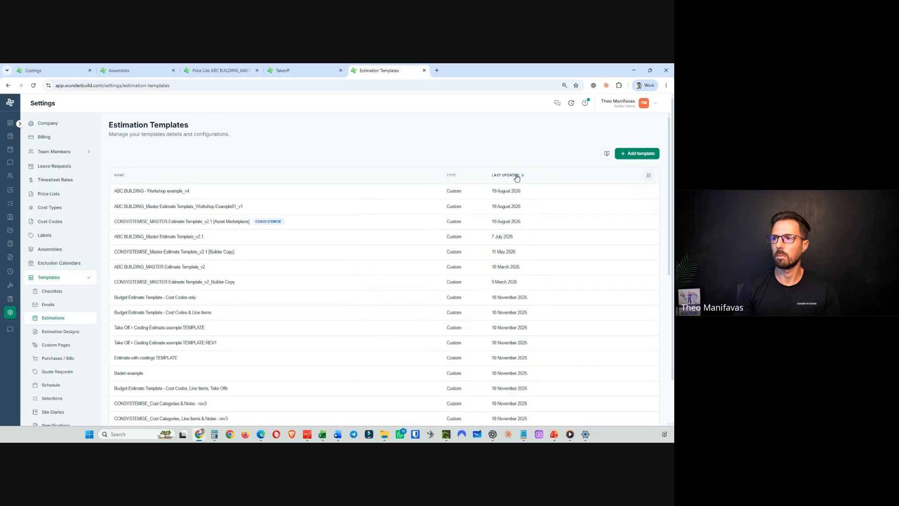
pyautogui.click(153, 190)
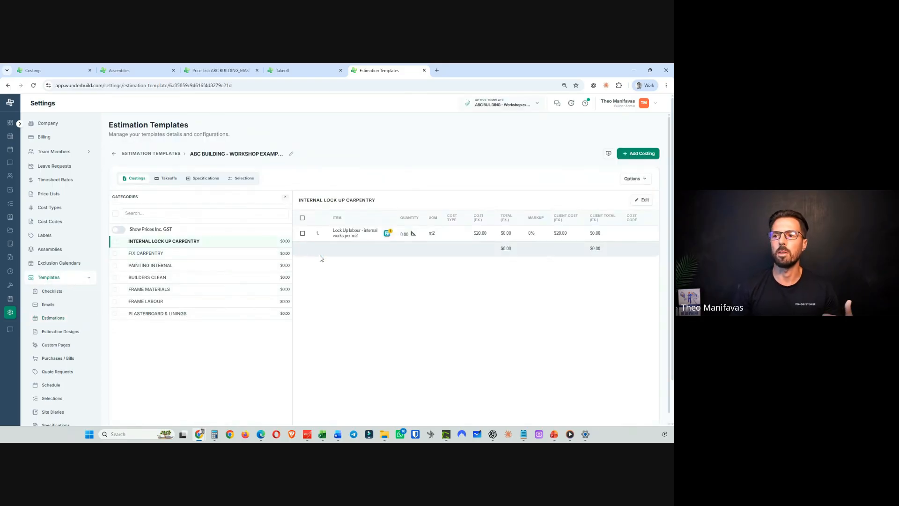
# - Trace the ground floor internal area as a polygon of about 223 m² for the Ground Floor | Internal Area takeoff, and expand Timber Framed Walls
pyautogui.moveTo(387, 234)
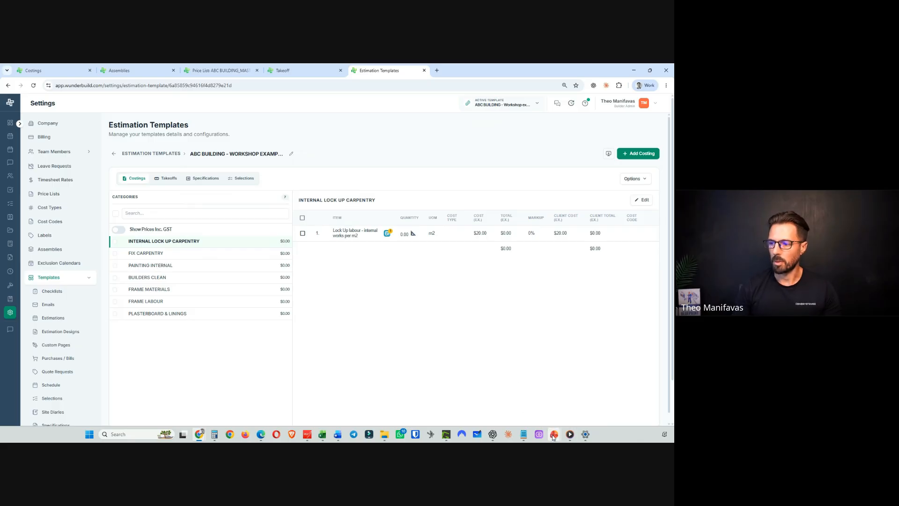
pyautogui.moveTo(553, 436)
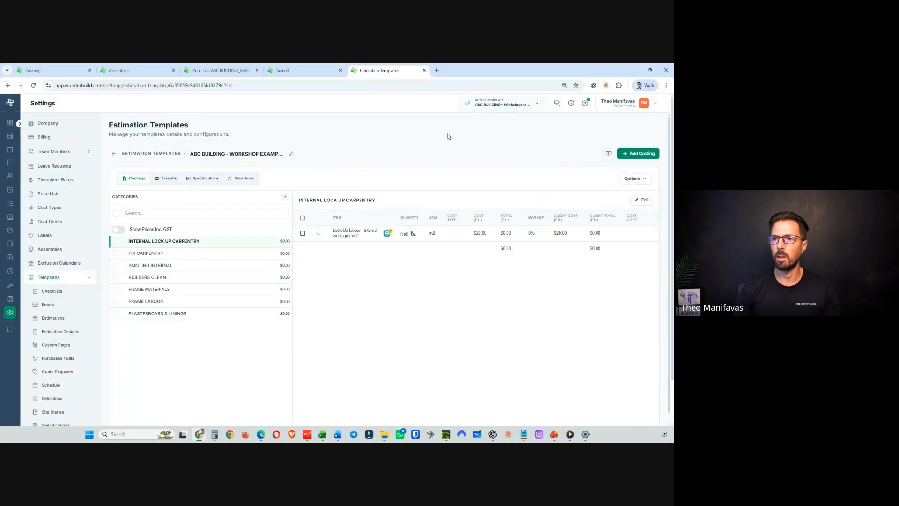
pyautogui.click(295, 71)
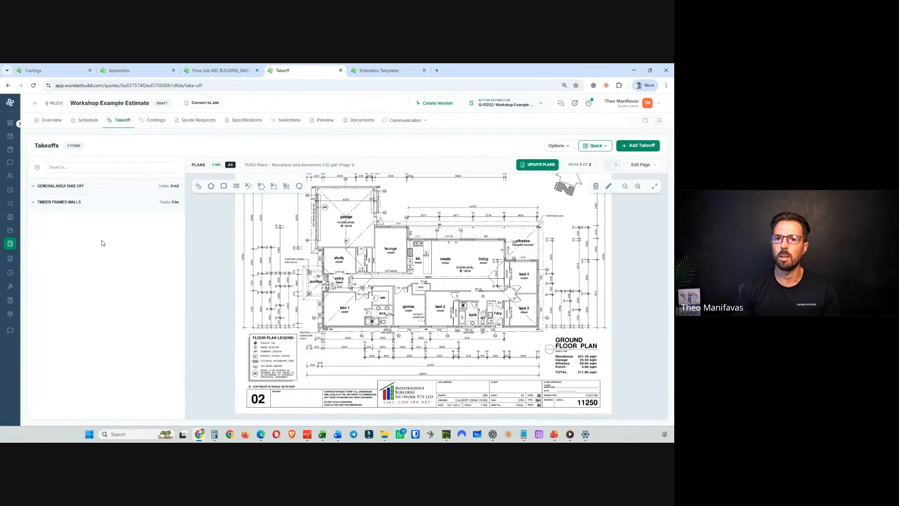
pyautogui.click(33, 187)
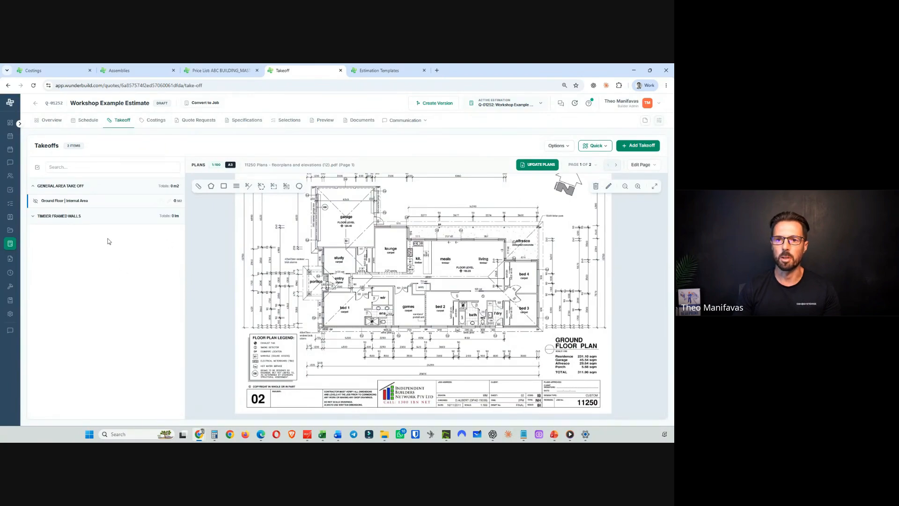
pyautogui.click(57, 202)
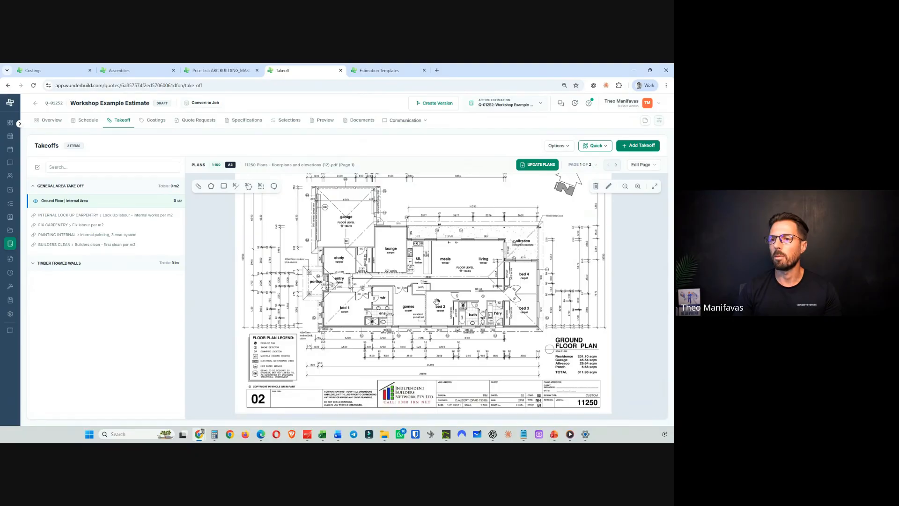
pyautogui.scroll(3, 402, 305)
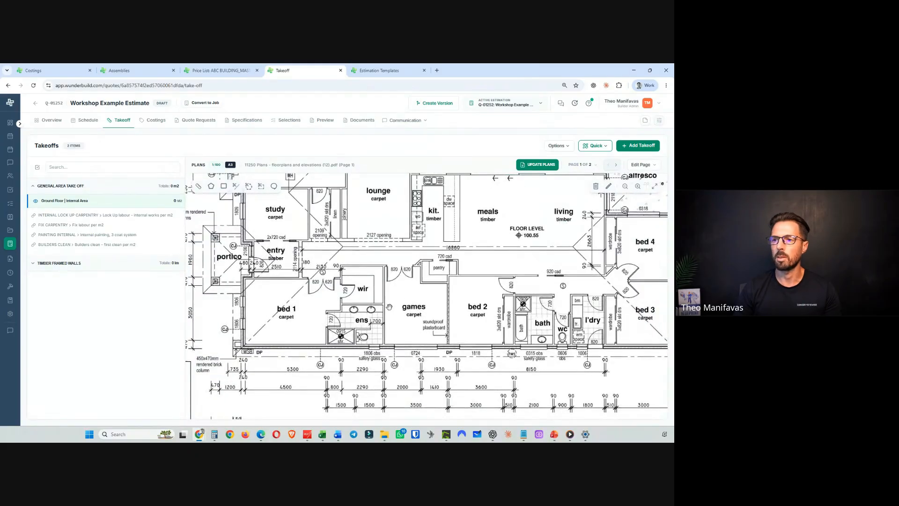
pyautogui.scroll(-3, 396, 297)
pyautogui.moveTo(395, 296); pyautogui.dragTo(358, 302)
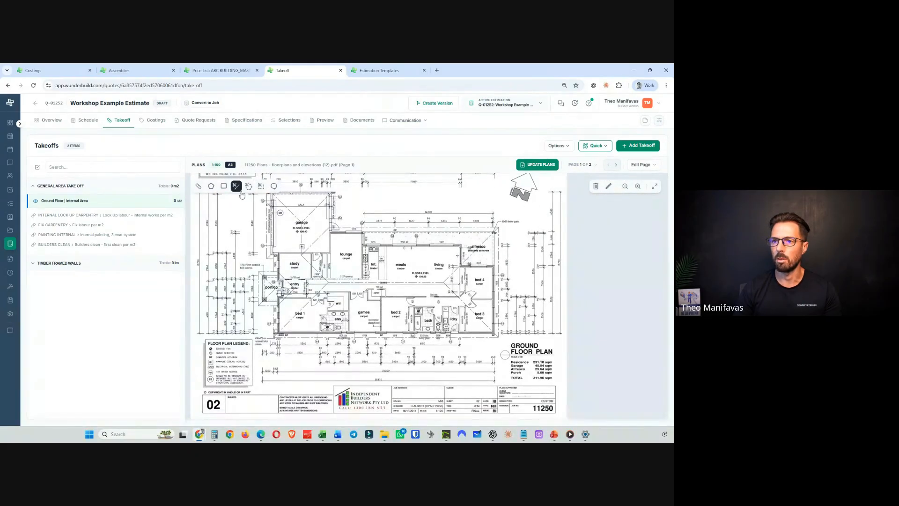
pyautogui.click(212, 186)
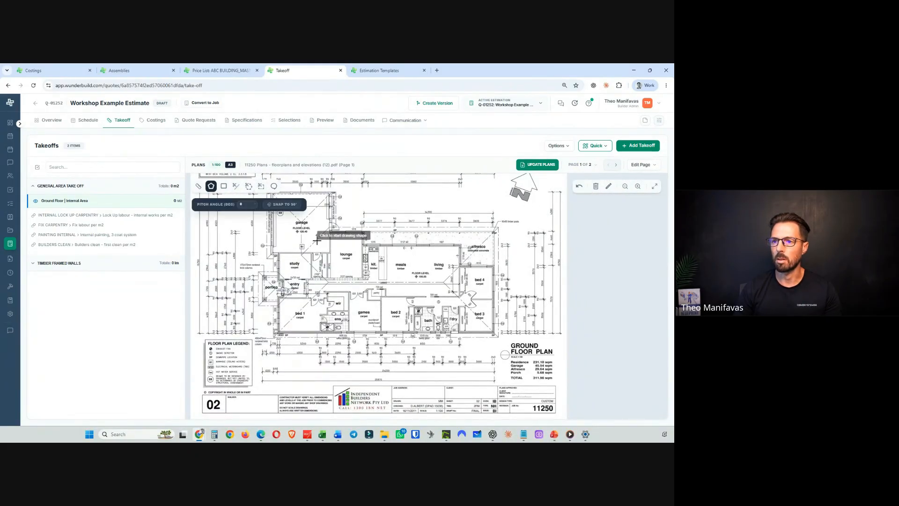
pyautogui.click(277, 255)
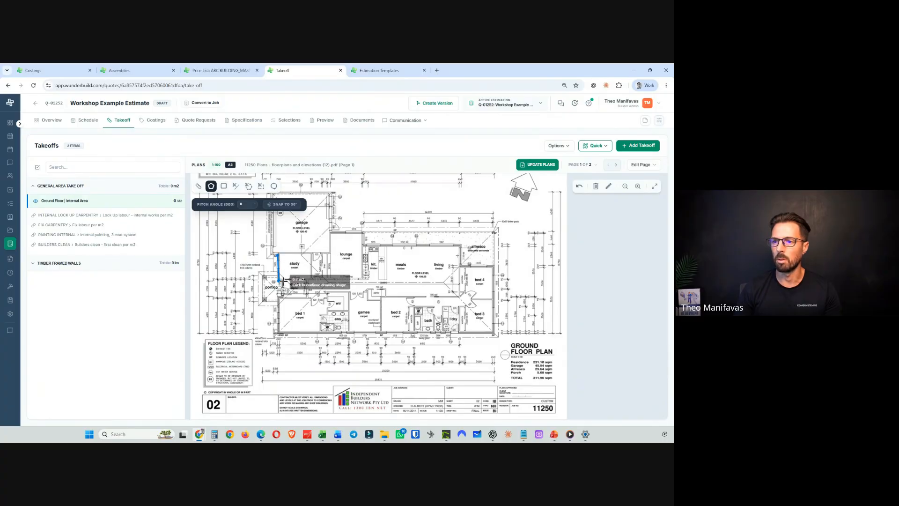
pyautogui.click(280, 281)
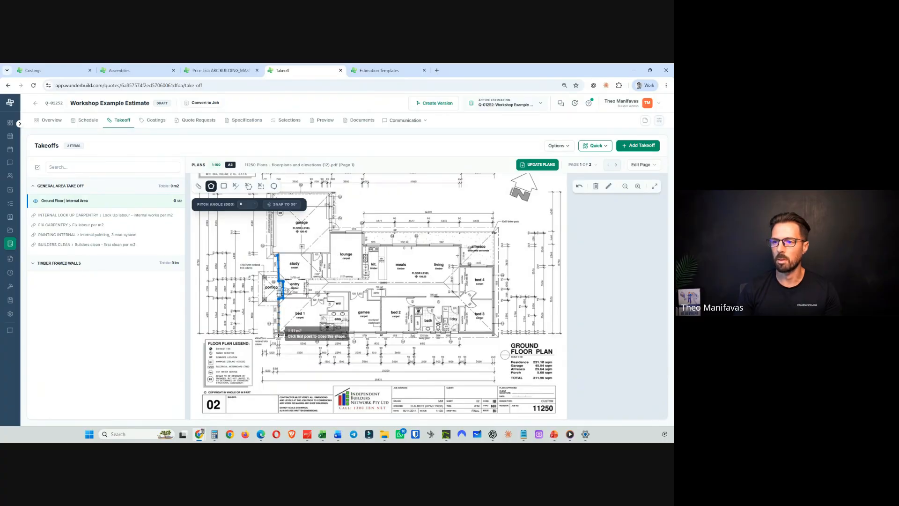
pyautogui.click(280, 333)
pyautogui.moveTo(495, 333); pyautogui.dragTo(493, 327)
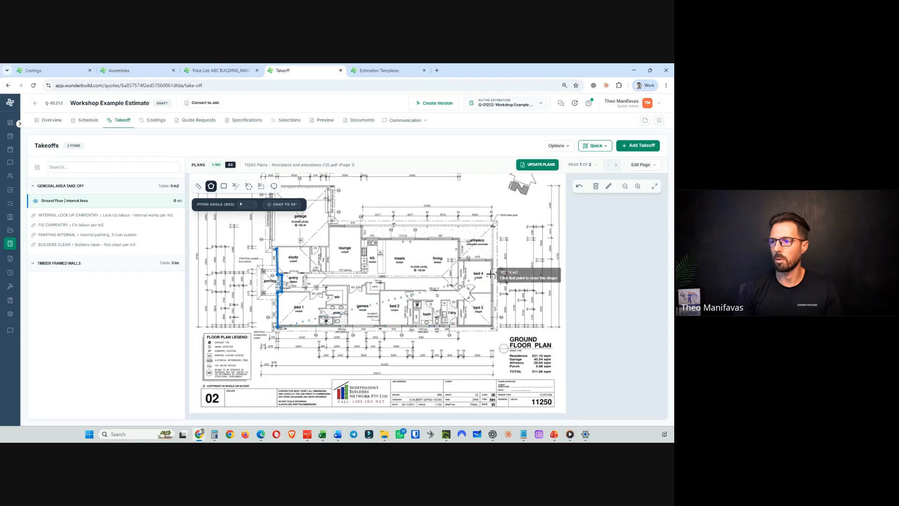
pyautogui.click(492, 326)
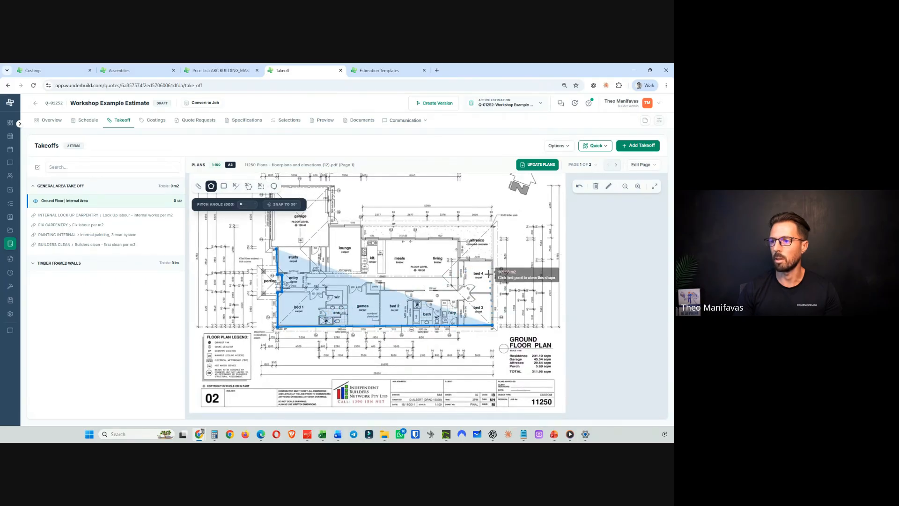
pyautogui.click(493, 259)
pyautogui.click(457, 259)
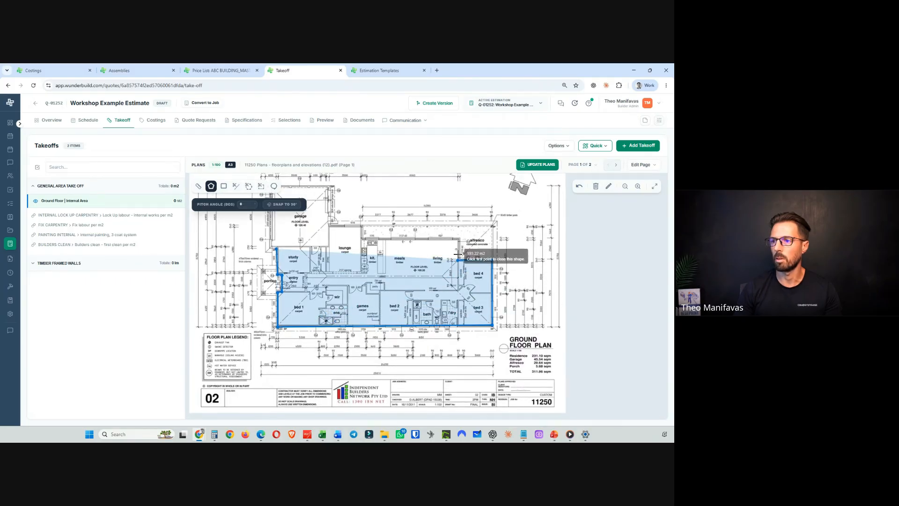
pyautogui.click(457, 238)
pyautogui.click(361, 238)
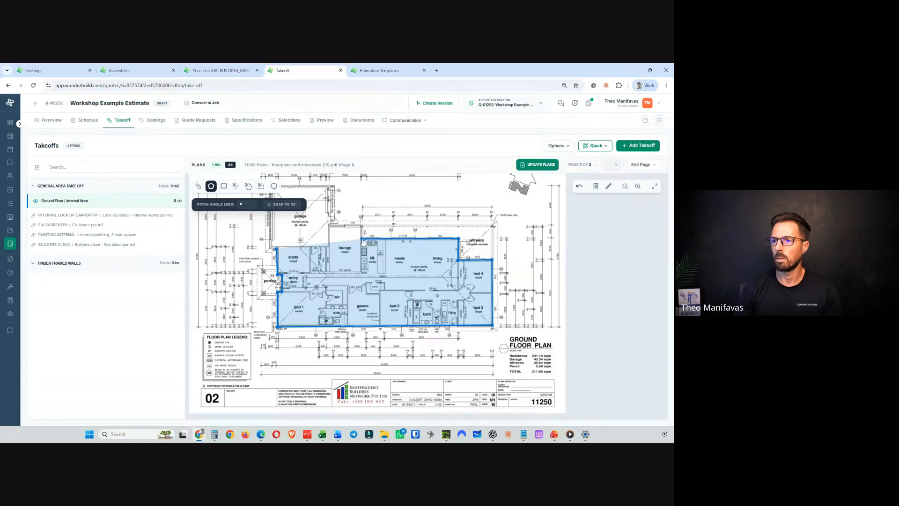
pyautogui.click(361, 225)
pyautogui.click(327, 225)
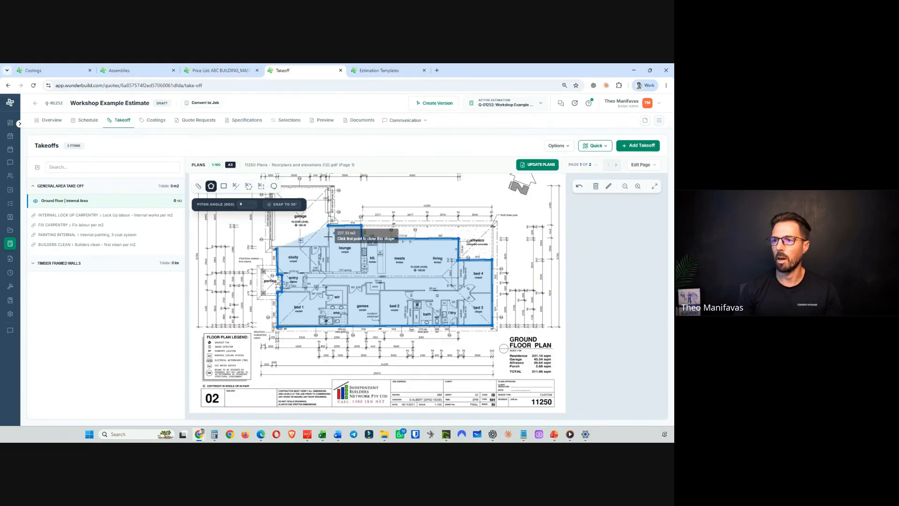
pyautogui.click(330, 247)
pyautogui.click(277, 247)
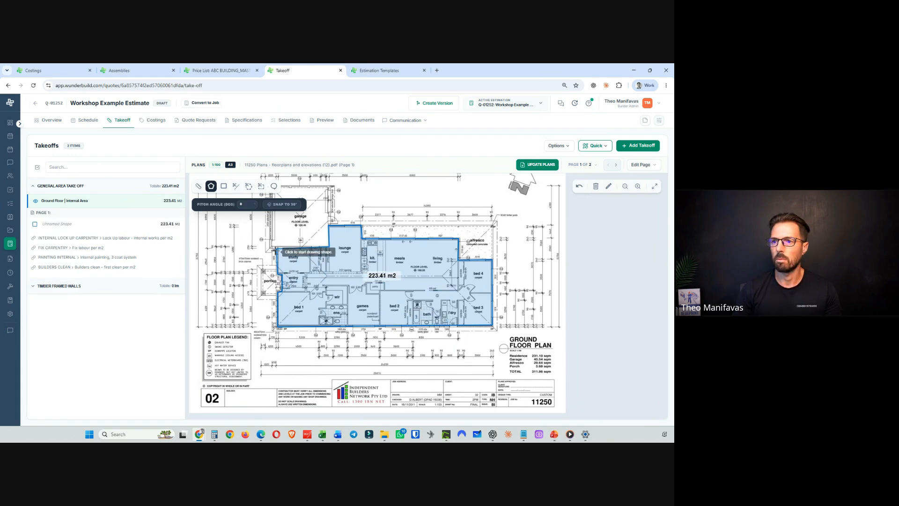
pyautogui.press('Escape')
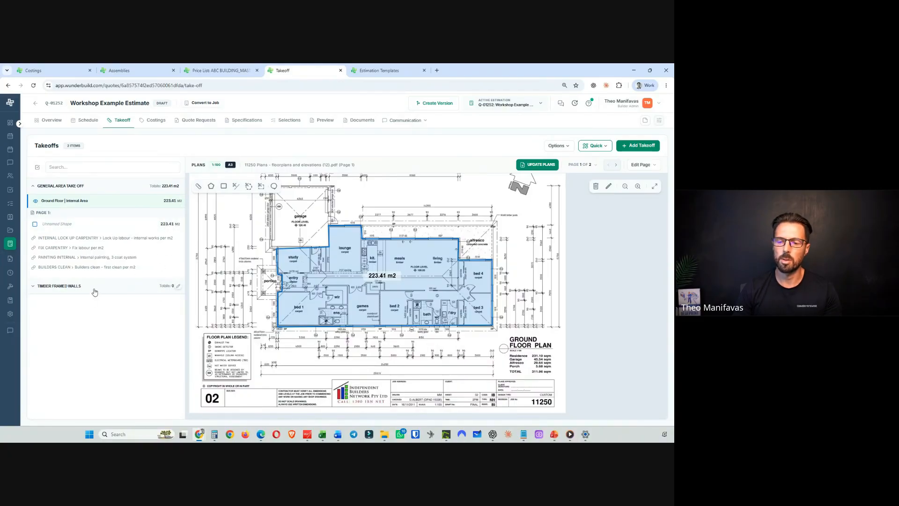
pyautogui.click(71, 287)
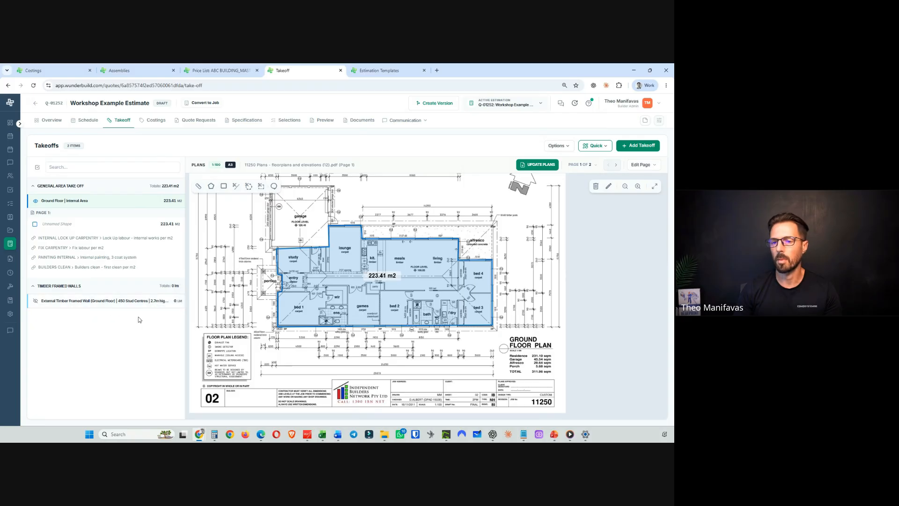
# - Select the External Timber Framed Wall (Ground Floor) takeoff and trace the west and south external walls as a line of about 14.95 lm
pyautogui.click(113, 303)
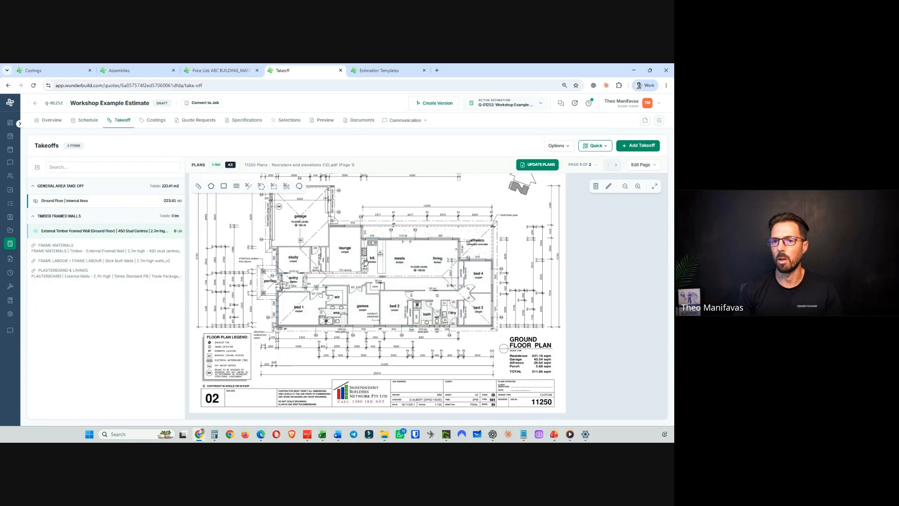
pyautogui.scroll(5, 368, 312)
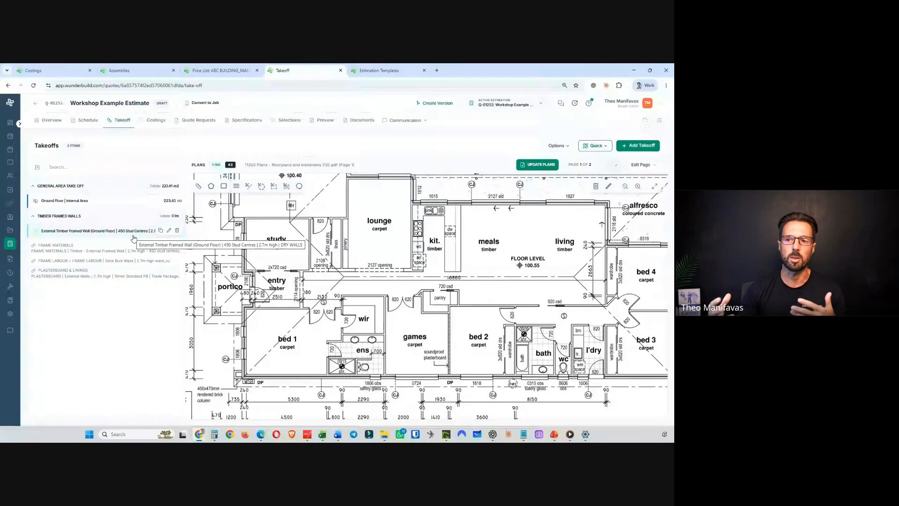
pyautogui.click(133, 237)
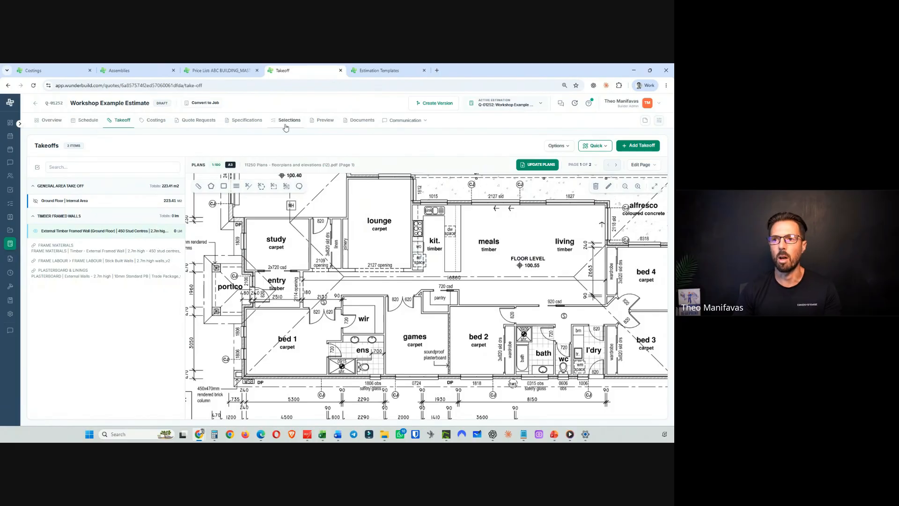
pyautogui.click(242, 219)
pyautogui.click(242, 271)
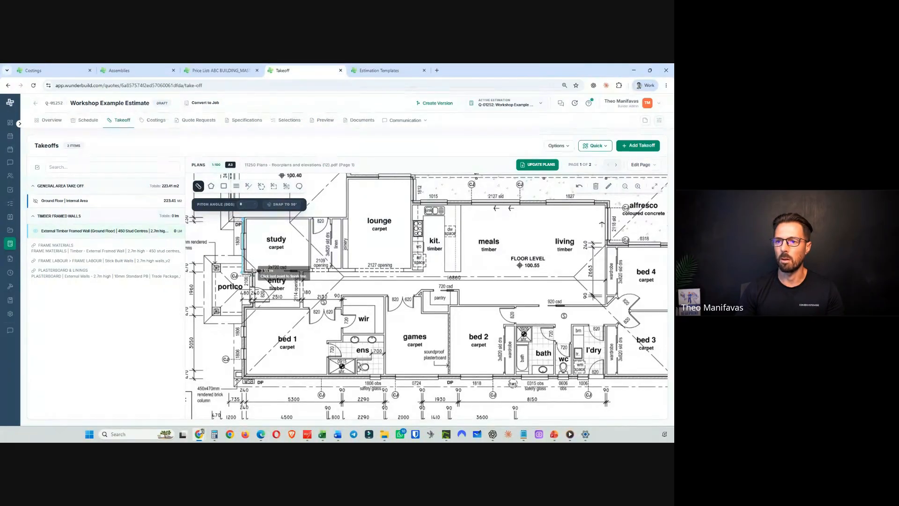
pyautogui.click(255, 273)
pyautogui.click(254, 307)
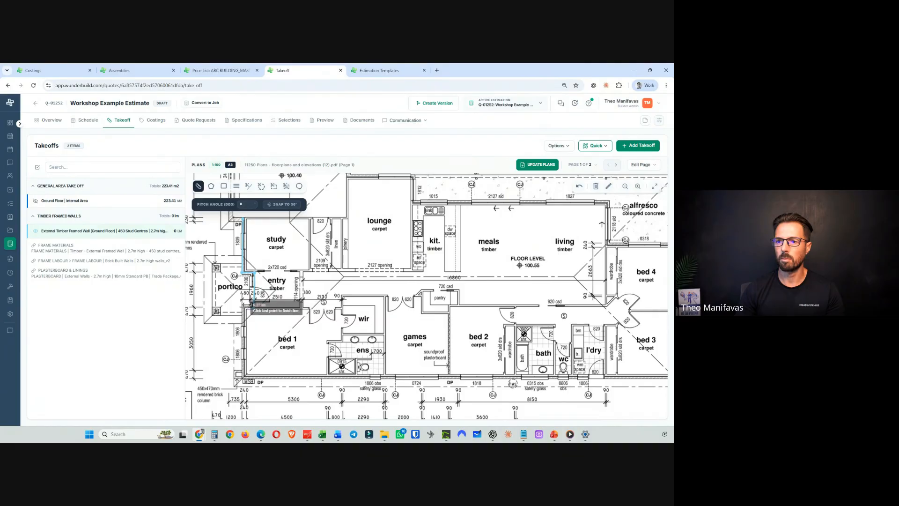
pyautogui.click(244, 307)
pyautogui.click(243, 375)
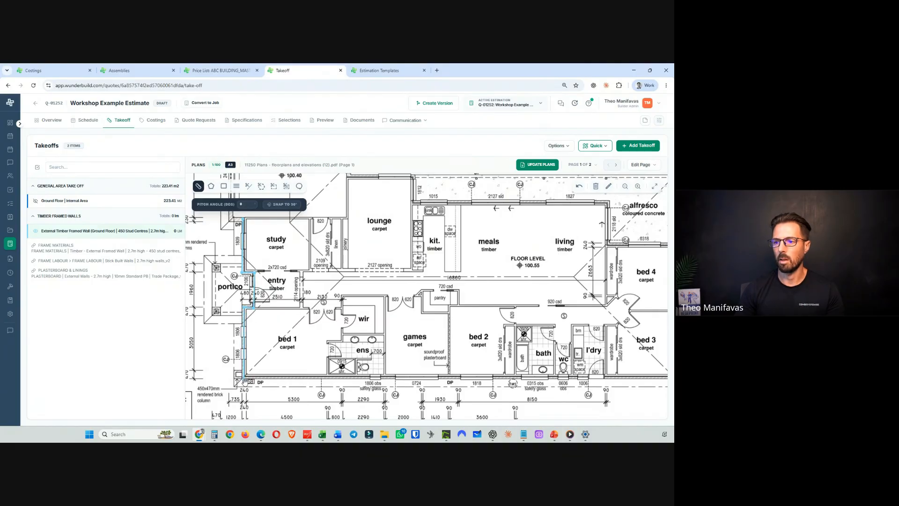
pyautogui.click(329, 376)
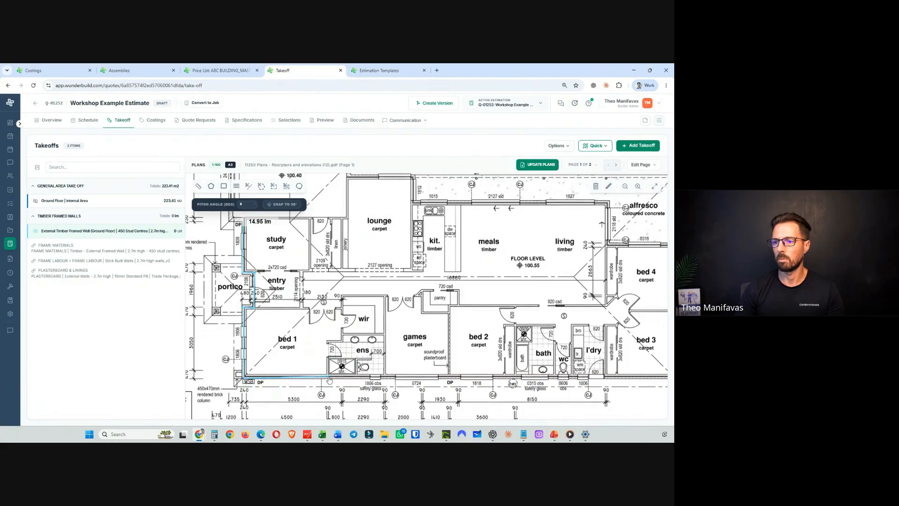
pyautogui.click(385, 376)
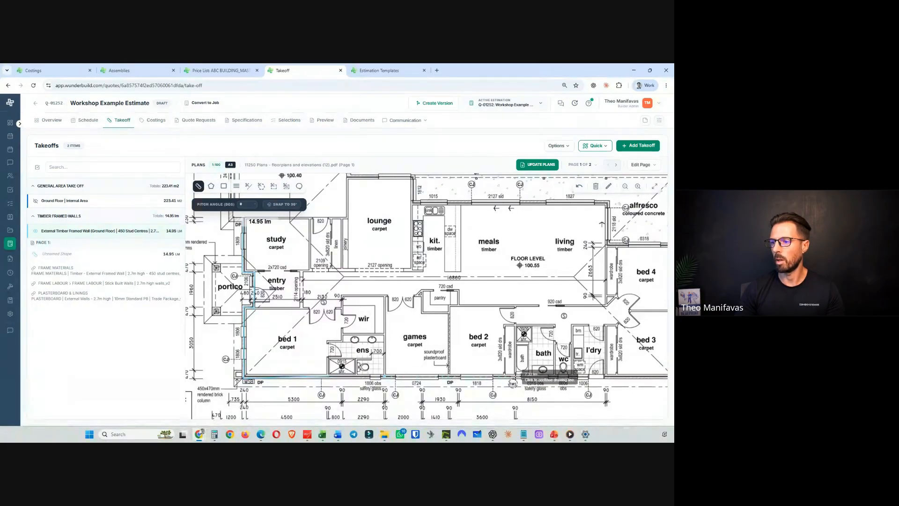
# - Trace the next stretch of the south external wall as a second line of about 7.3 lm
pyautogui.click(515, 377)
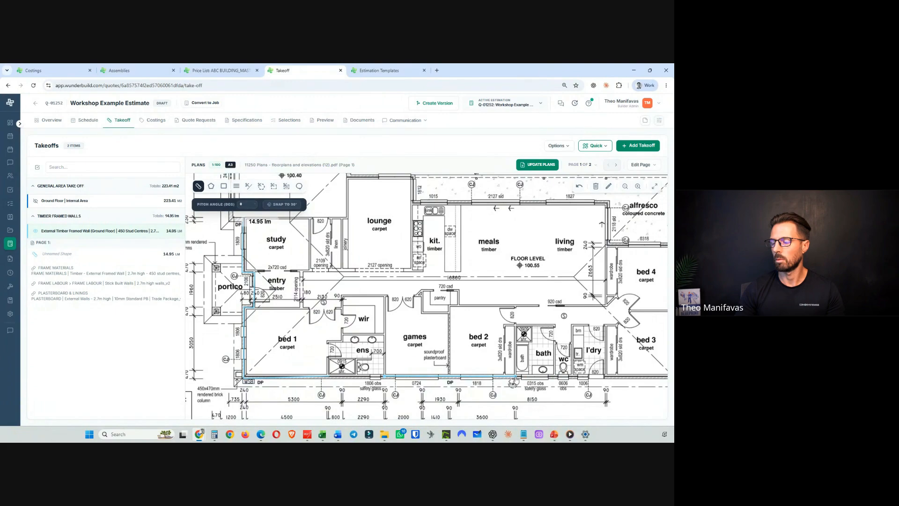
pyautogui.moveTo(559, 359); pyautogui.dragTo(433, 327)
pyautogui.click(390, 344)
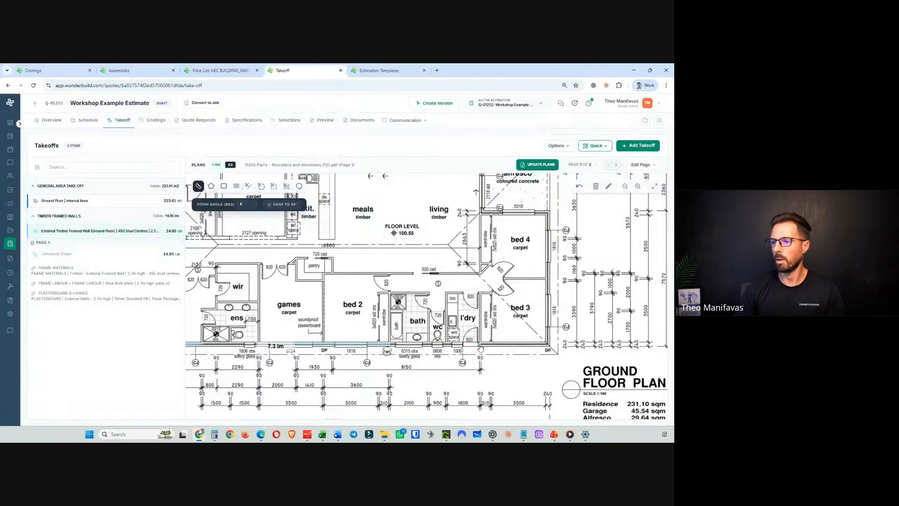
pyautogui.click(480, 345)
pyautogui.click(546, 345)
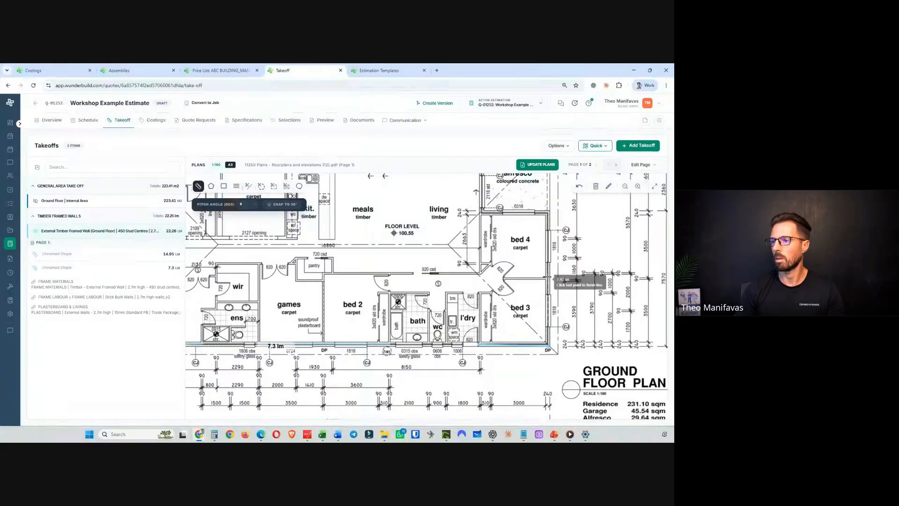
# - Trace the east and north external walls as a third line of about 33.47 lm
pyautogui.click(547, 212)
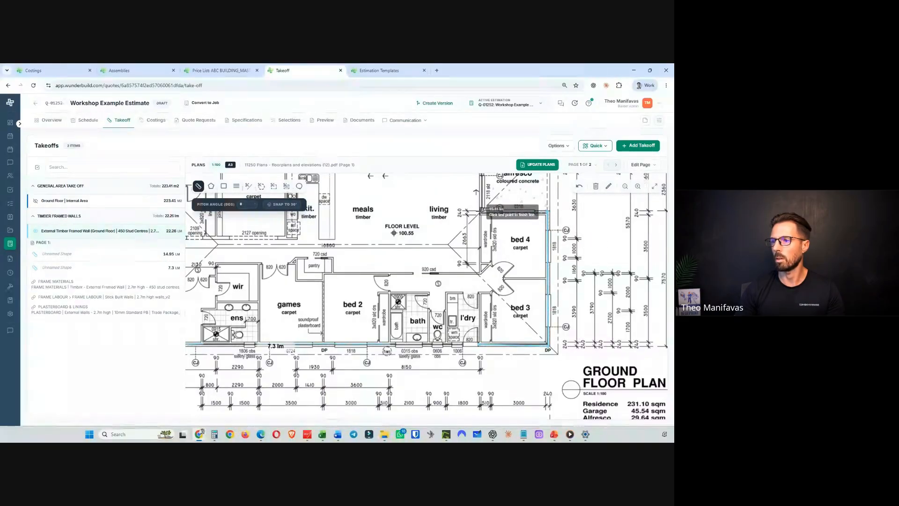
pyautogui.click(480, 211)
pyautogui.moveTo(480, 207); pyautogui.dragTo(477, 305)
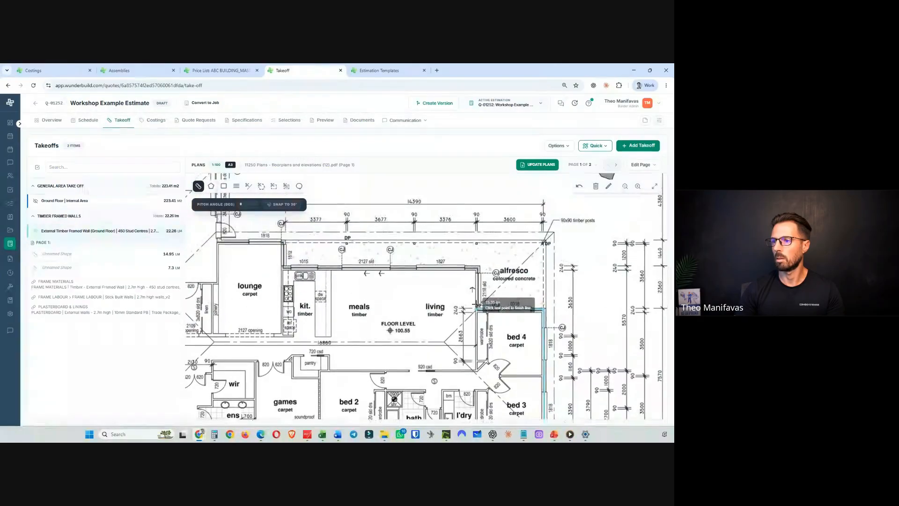
pyautogui.click(477, 267)
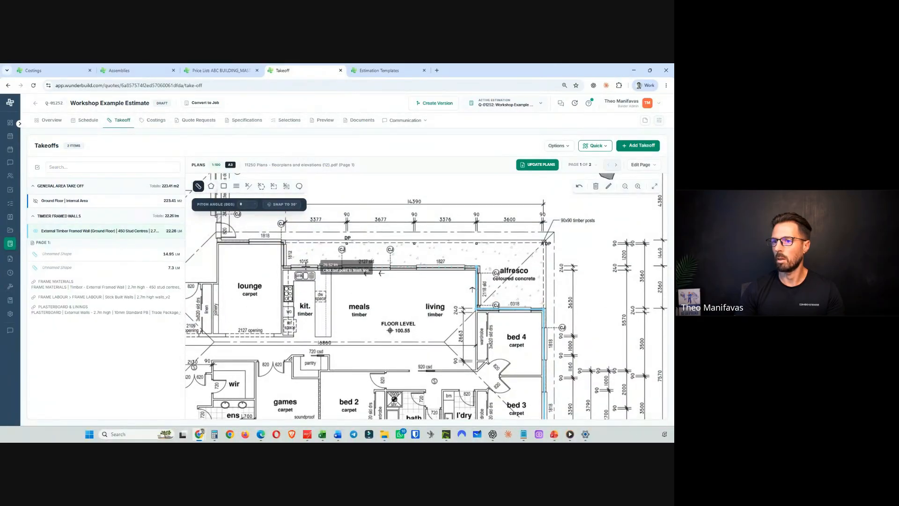
pyautogui.click(283, 268)
pyautogui.click(283, 241)
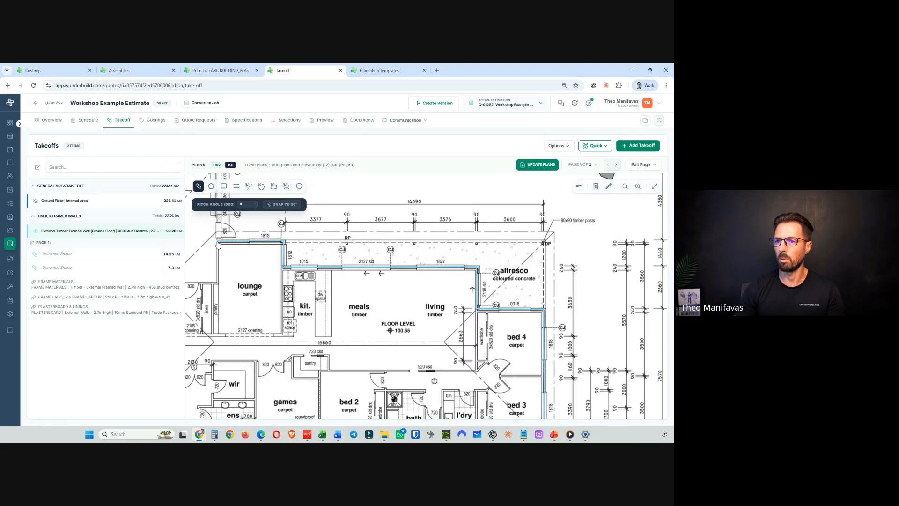
pyautogui.click(215, 241)
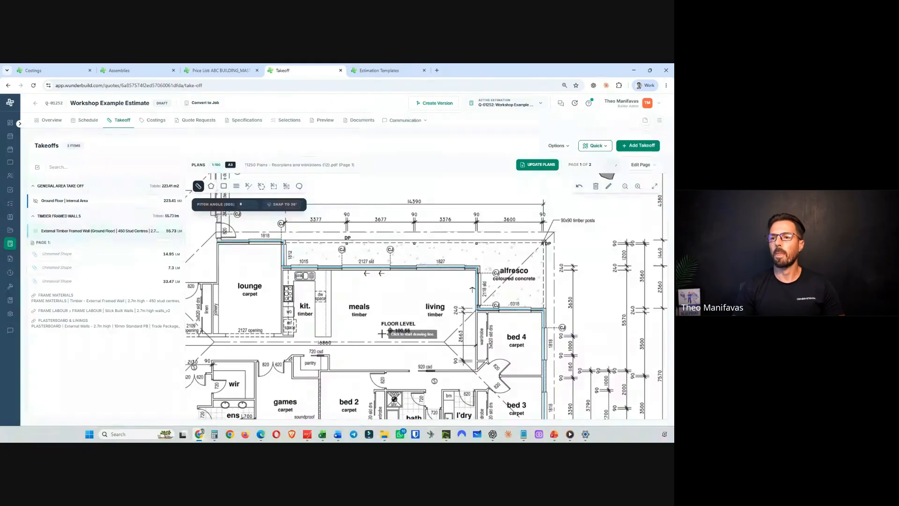
pyautogui.click(553, 436)
pyautogui.click(546, 402)
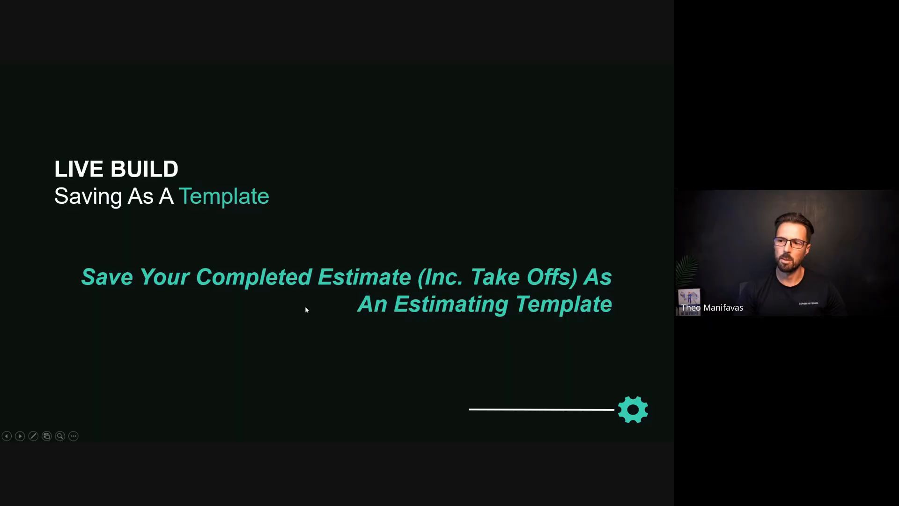
pyautogui.press('Right')
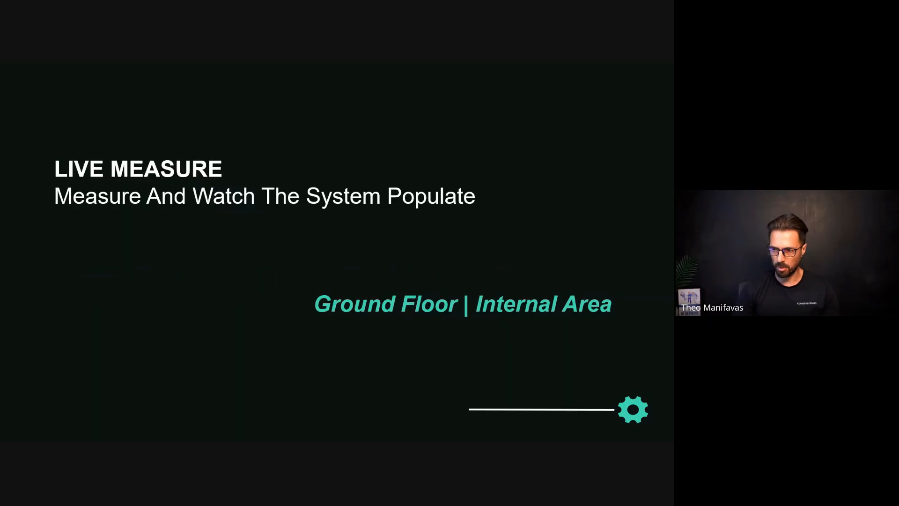
pyautogui.press('Right')
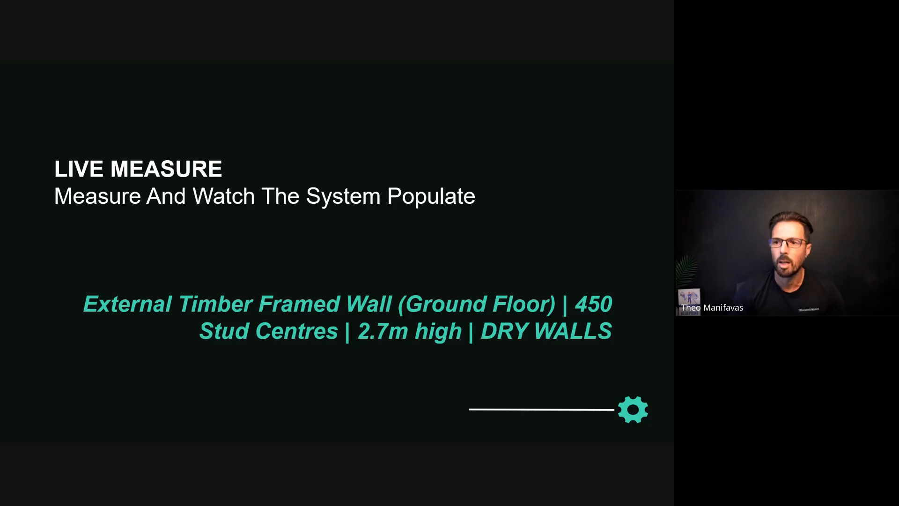
pyautogui.press('Right')
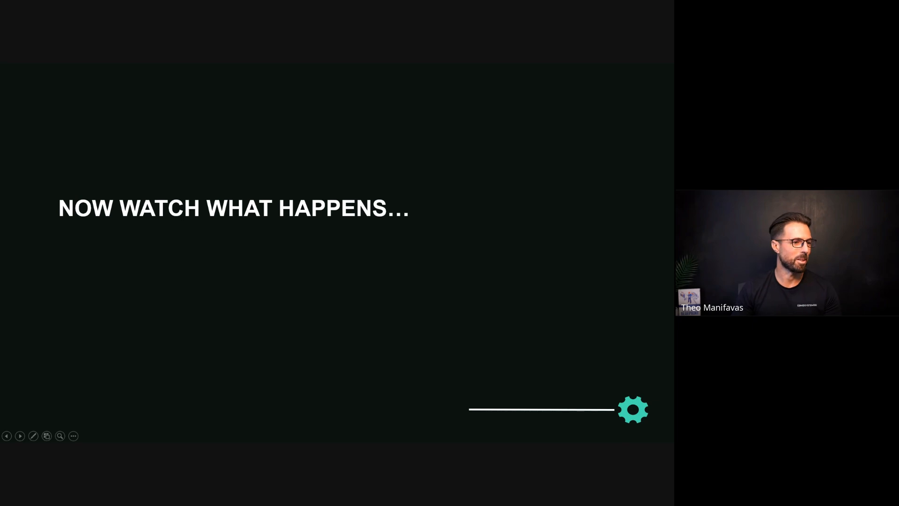
# - Return to the browser, move the Costings tab next to Takeoff, and reload the costings page
pyautogui.hotkey('alt', 'Tab')
pyautogui.click(304, 71)
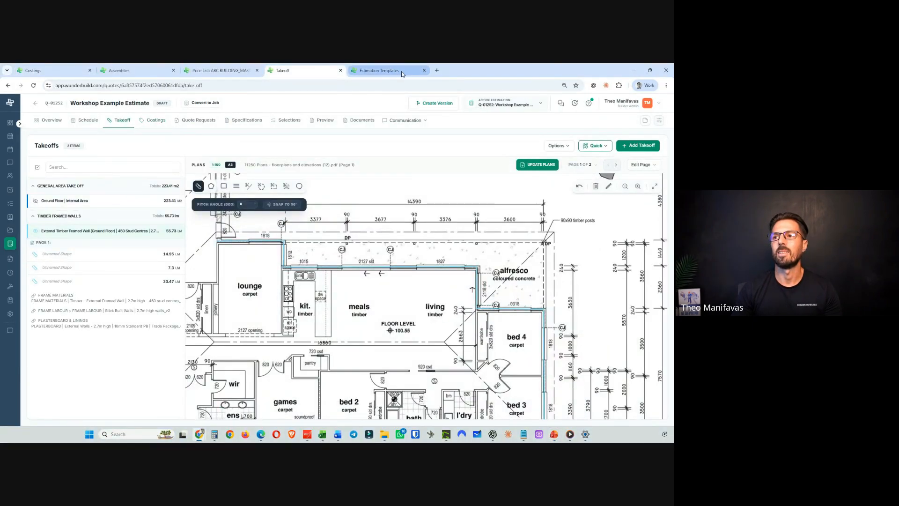
pyautogui.moveTo(33, 70); pyautogui.dragTo(294, 76)
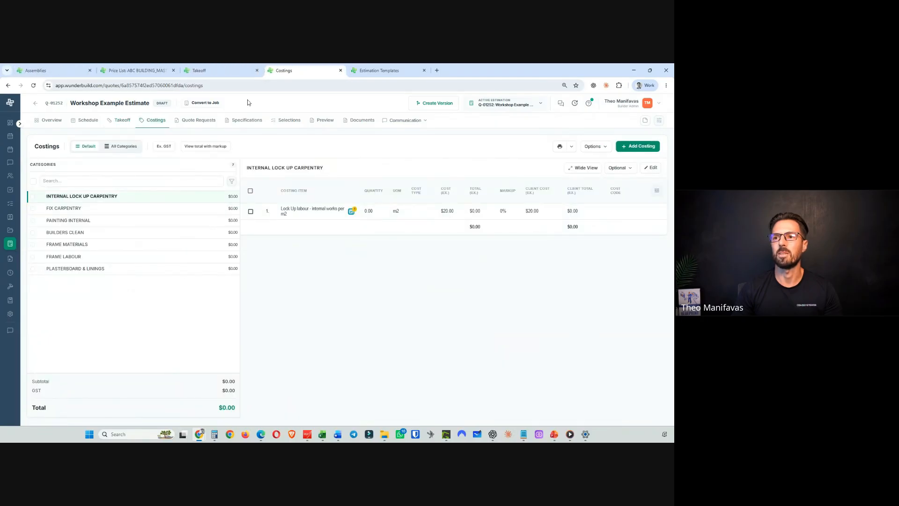
pyautogui.click(33, 86)
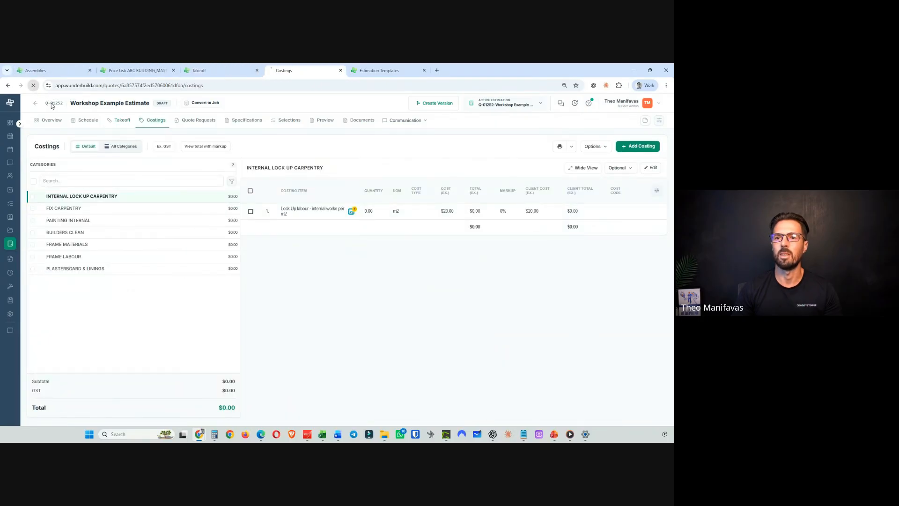